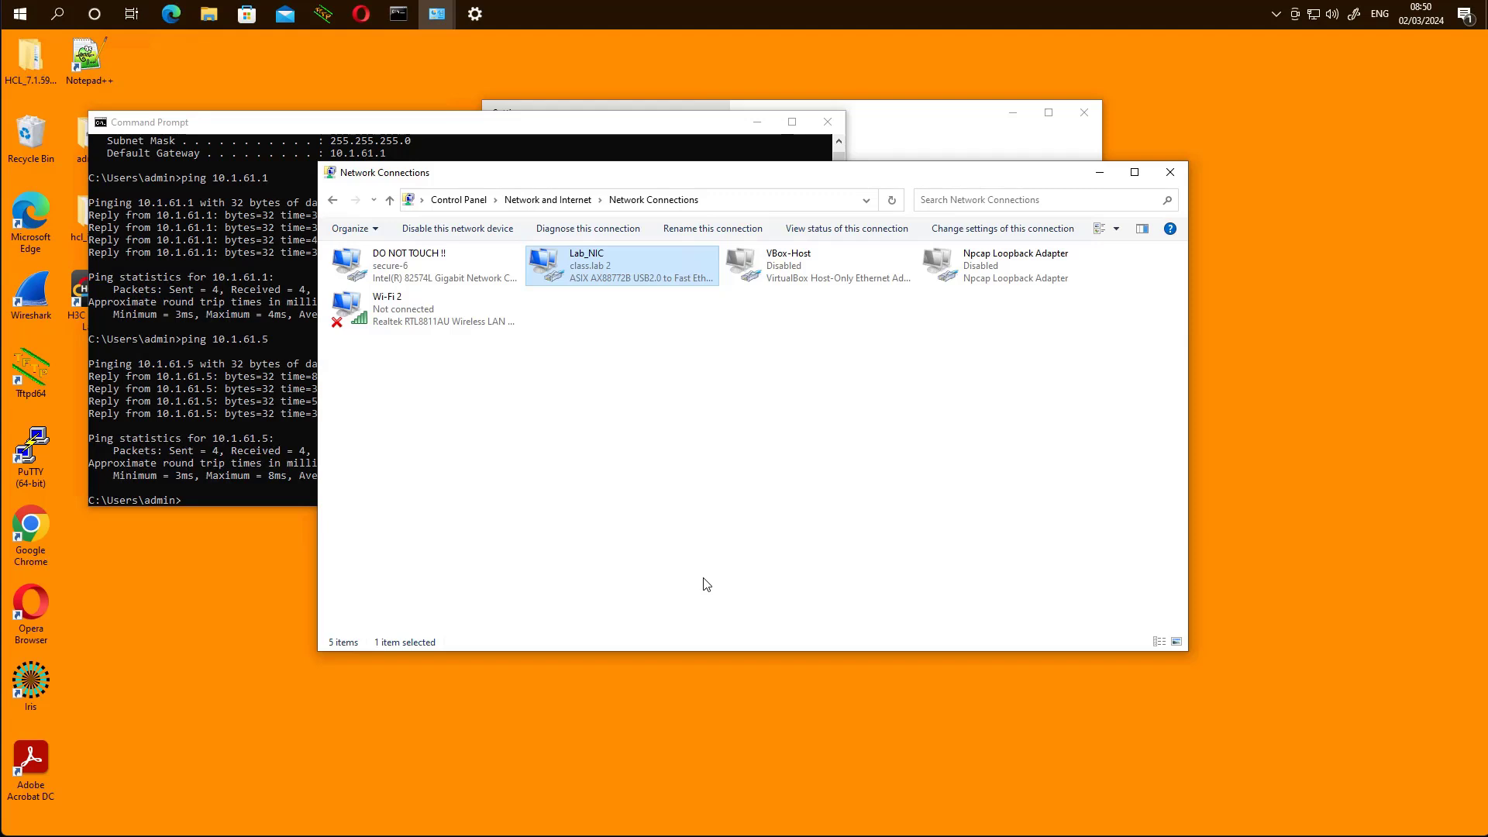
- Open Lab_NIC's connection details and highlight its physical address 00-50-B6-20-5E-DE
right_click(604, 273)
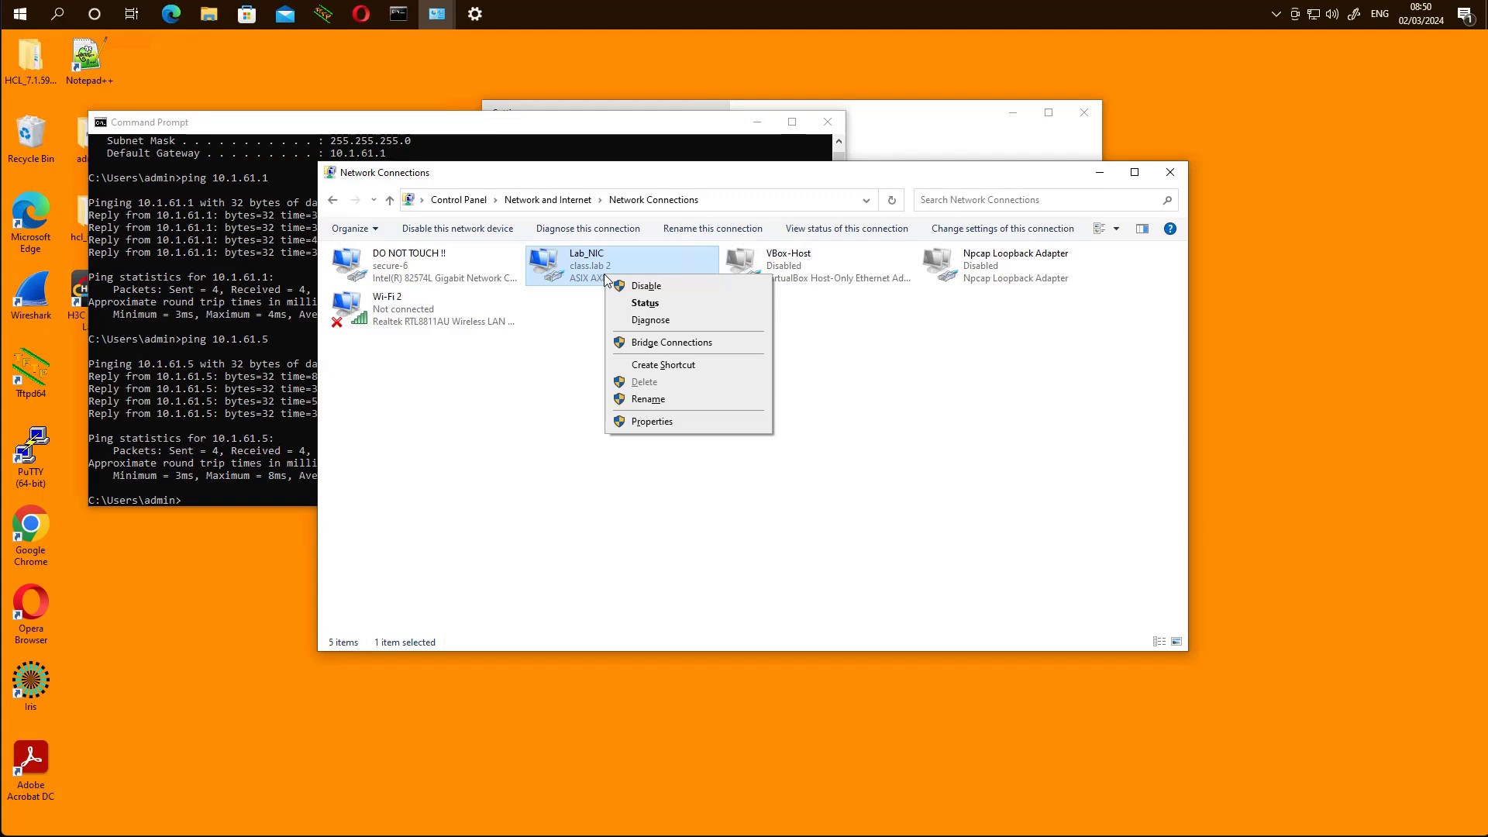
click(654, 306)
click(663, 400)
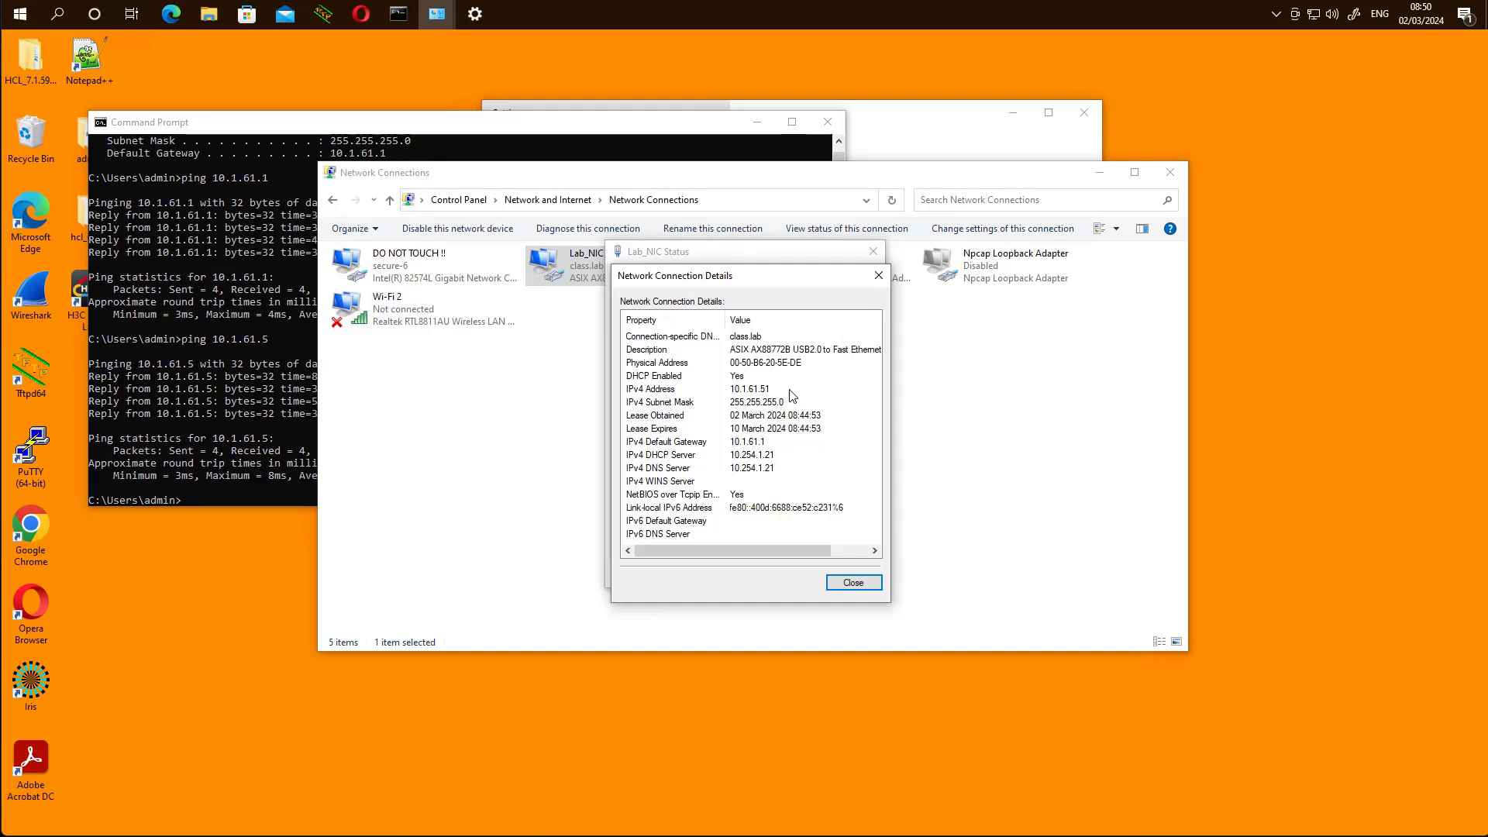
click(804, 364)
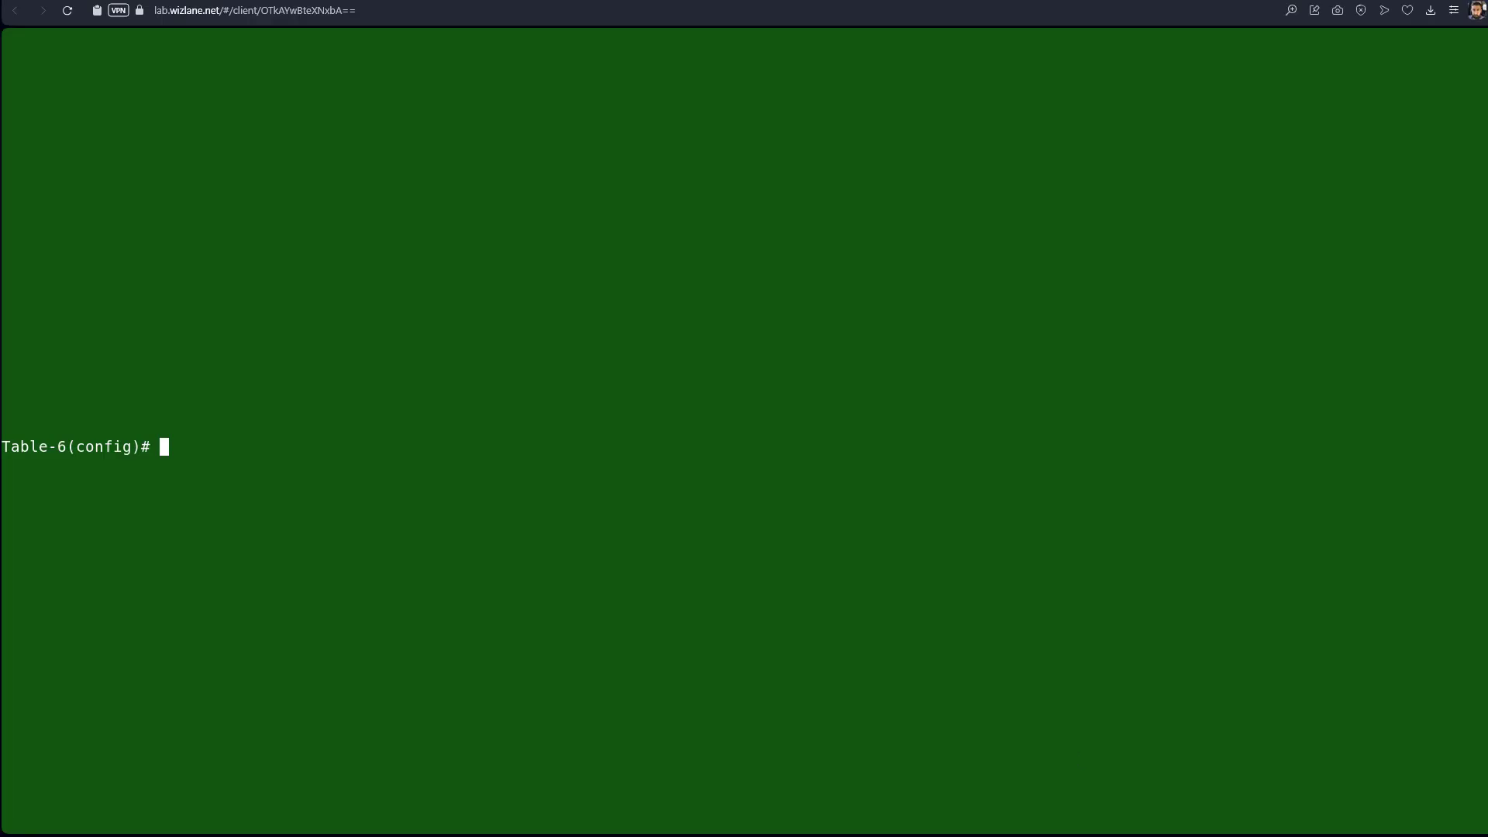
- List the switch's MAC address table and highlight 0050b6-205ede on port 5, VLAN 61
text(sho mac-add)
key(Tab)
key(Return)
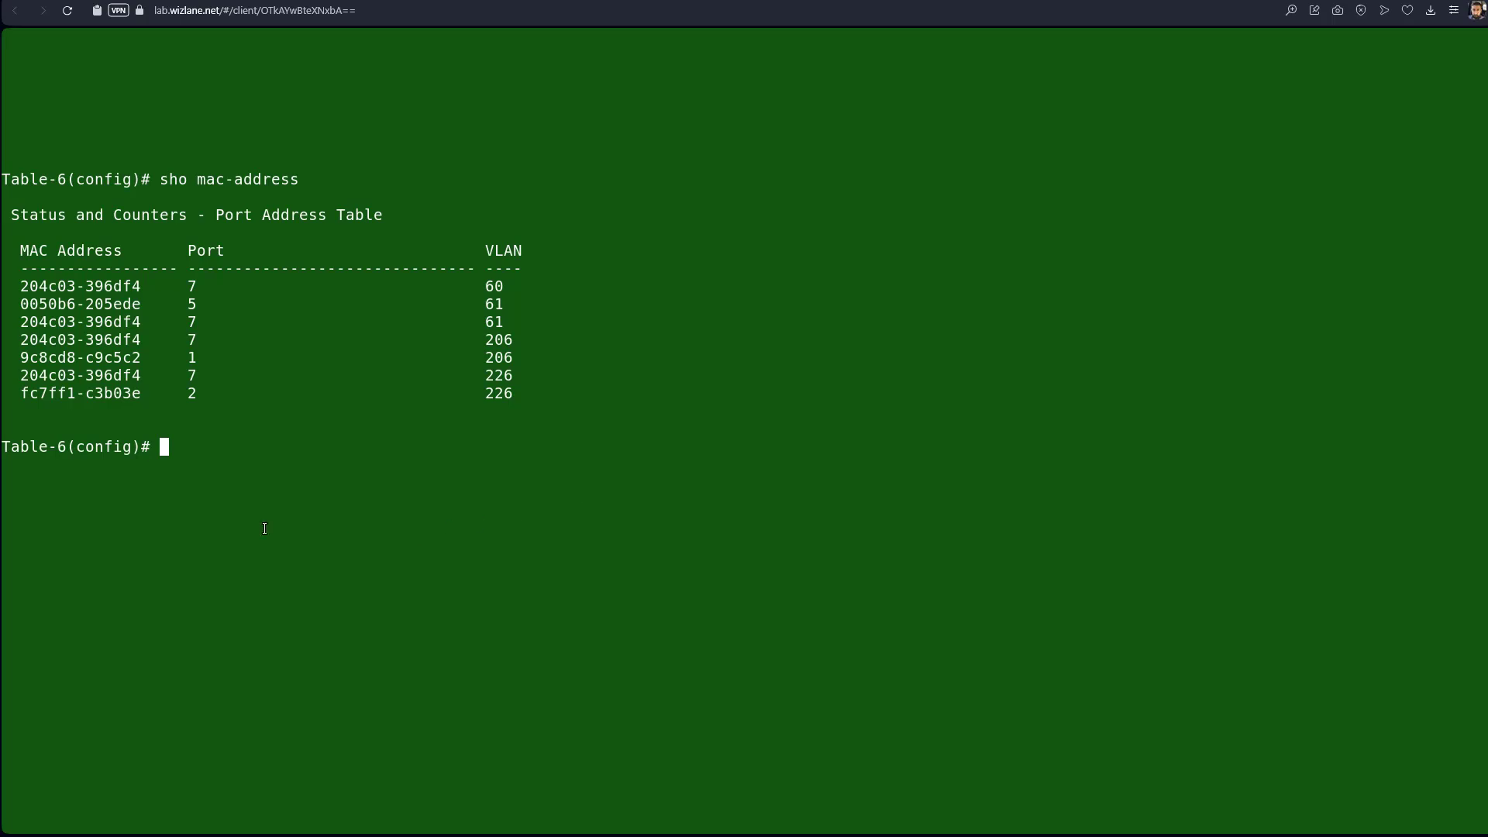
drag(85, 299, 141, 301)
click(236, 332)
drag(508, 302, 9, 303)
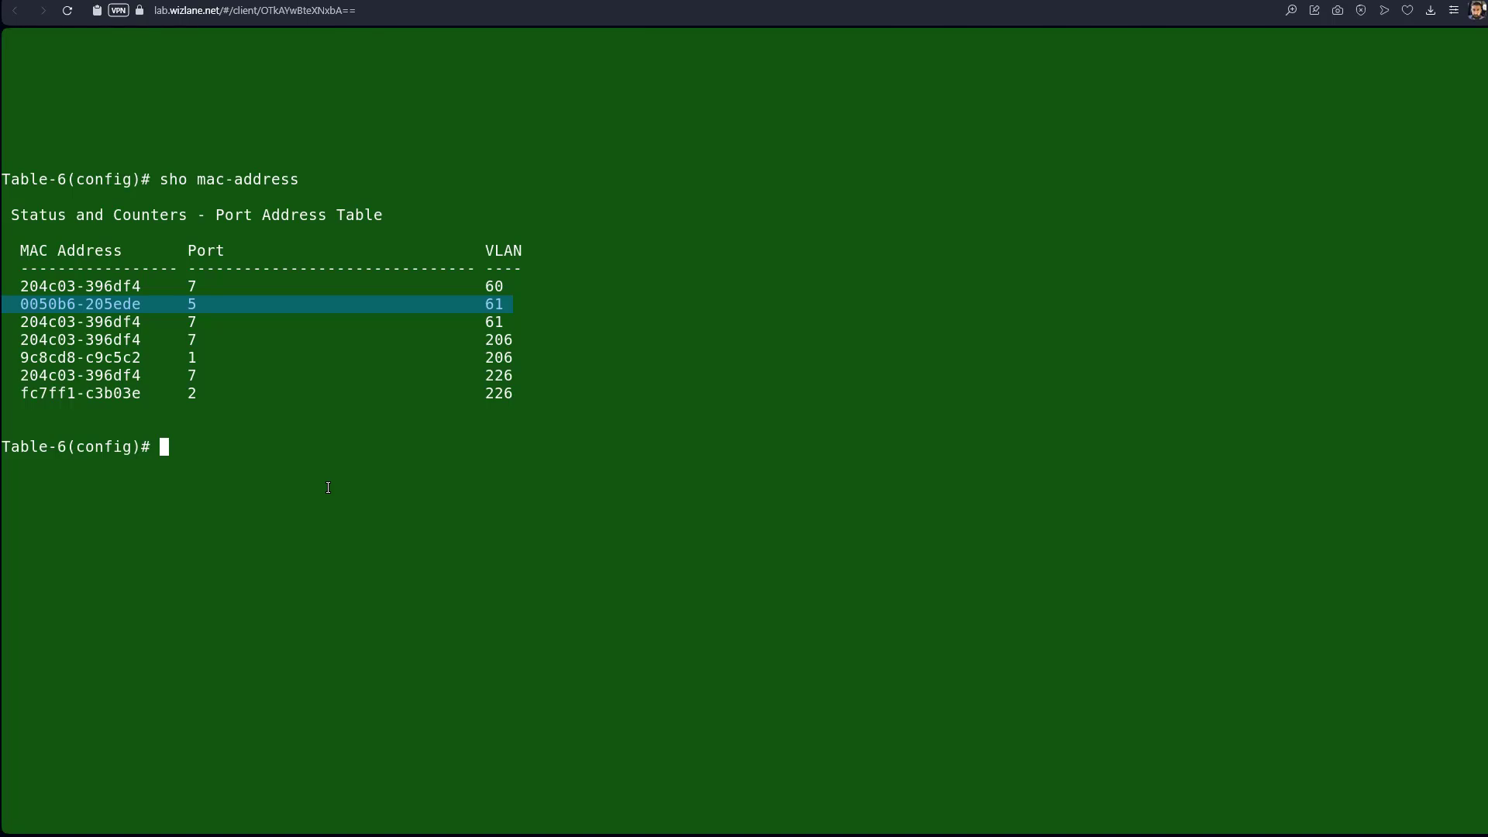
click(344, 465)
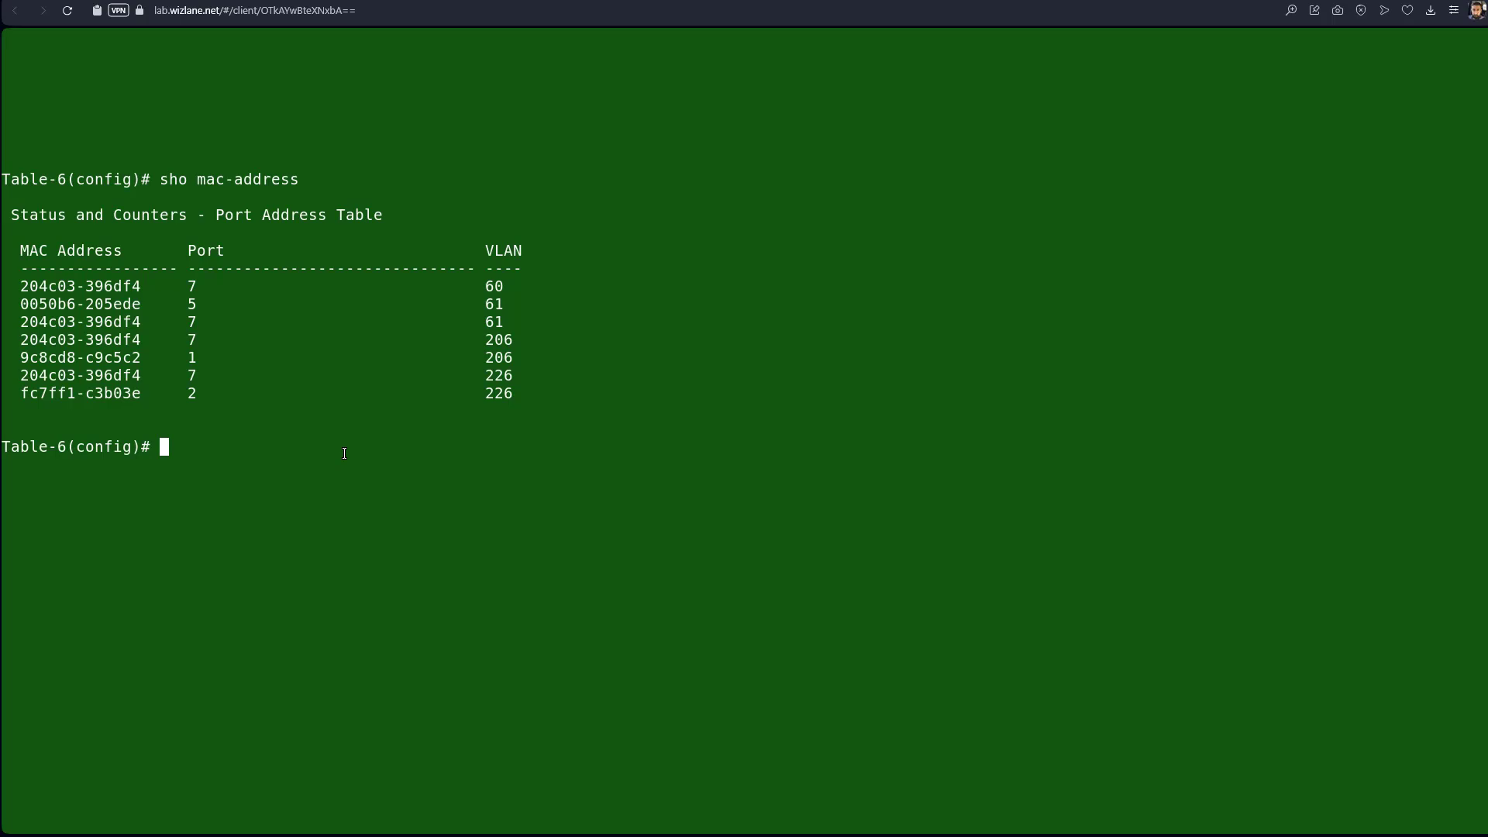
- Show the switch IP settings with 'sho ip' and highlight VLAN61's address 10.1.61.5
text(sho ip)
key(Return)
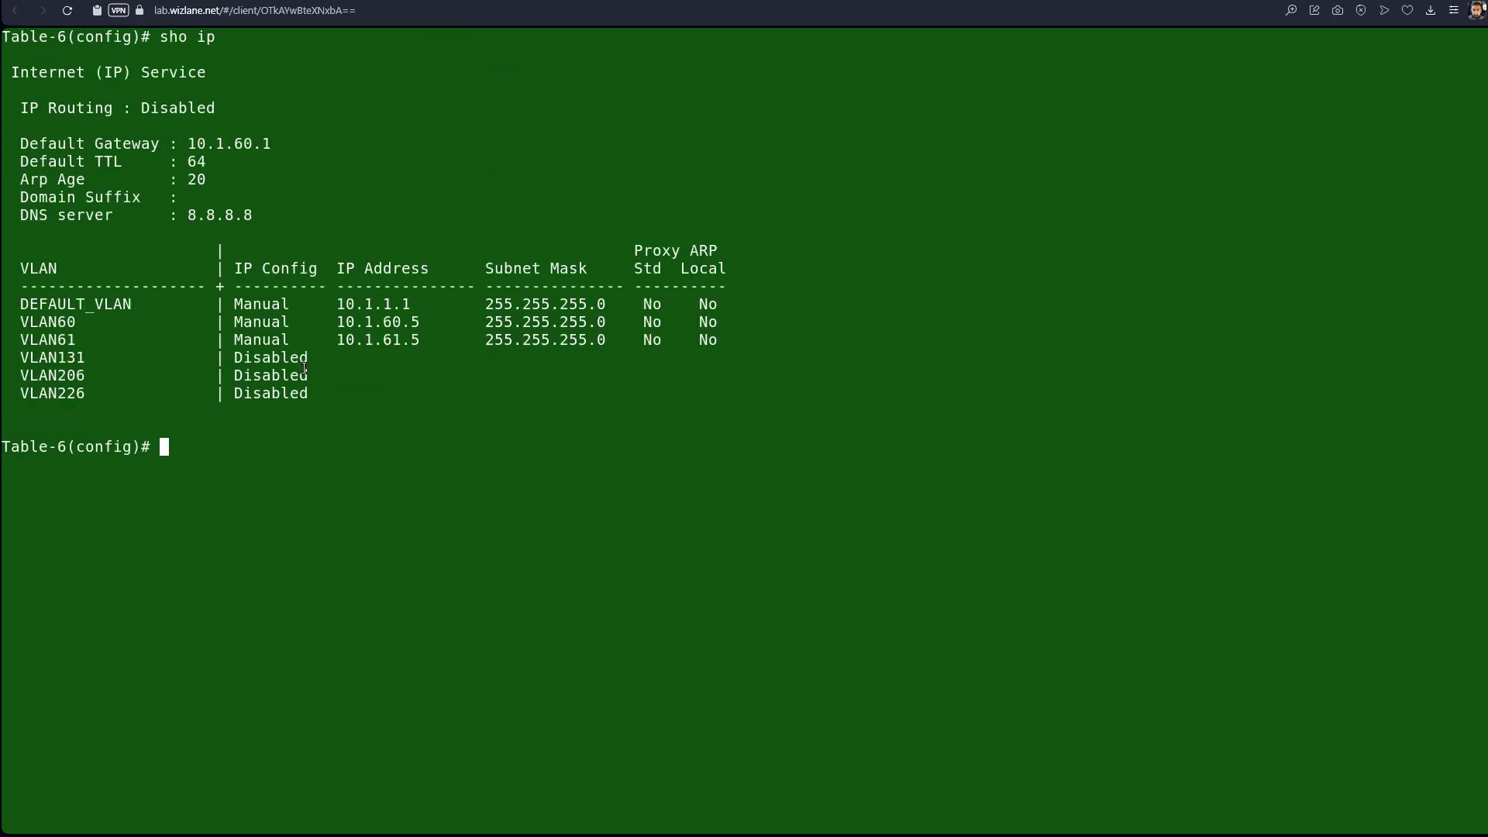
drag(428, 341, 337, 341)
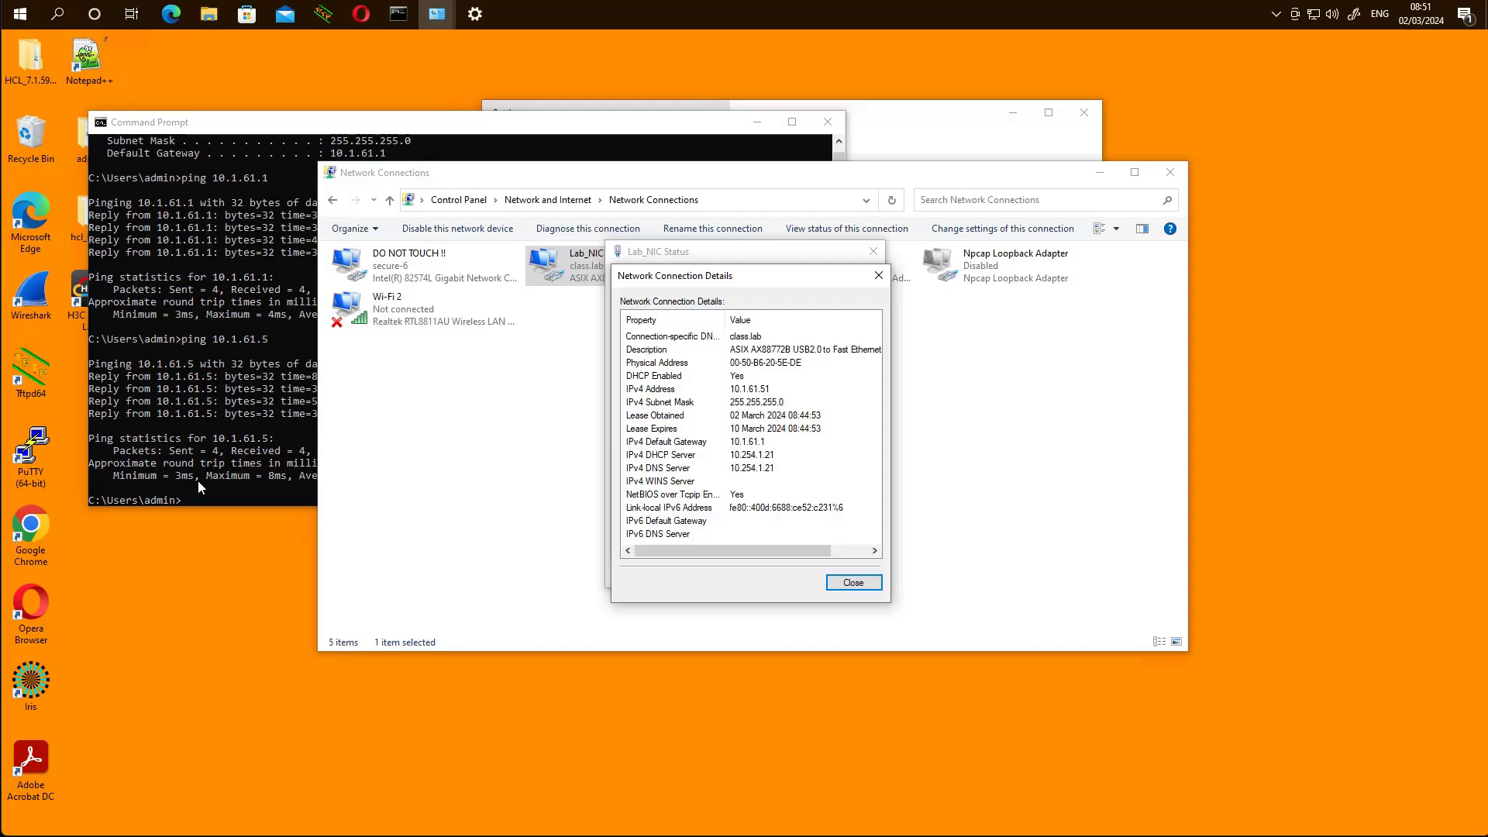
- Rerun 'ping 10.1.61.5' in Command Prompt, getting 4 replies with 0% loss
click(198, 482)
key(Up)
key(Return)
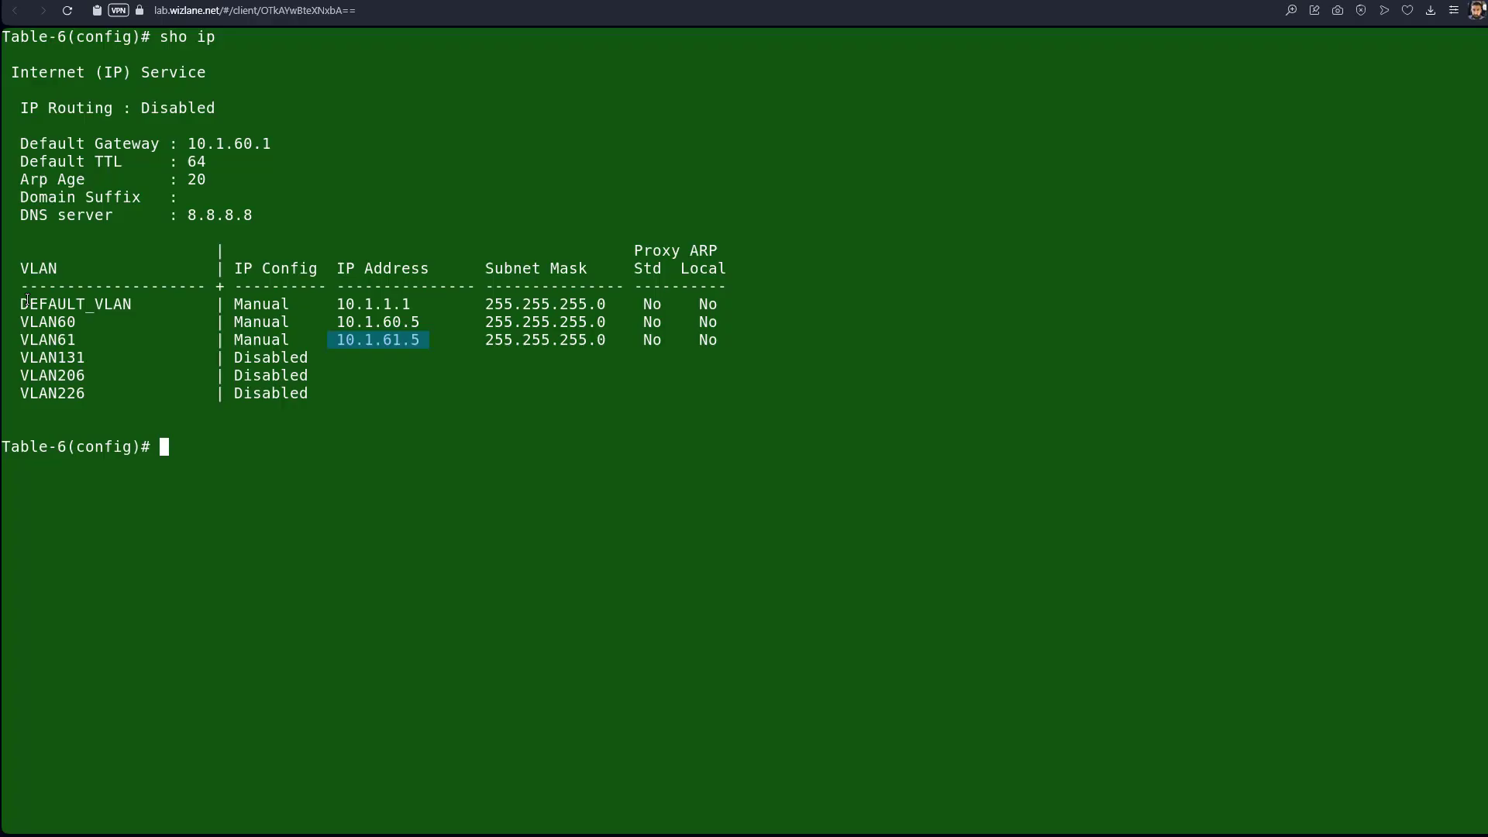
- Show the switch ARP table and highlight the 10.1.61.51 entry with MAC 0050b6-205ede
click(465, 512)
text(sho arp)
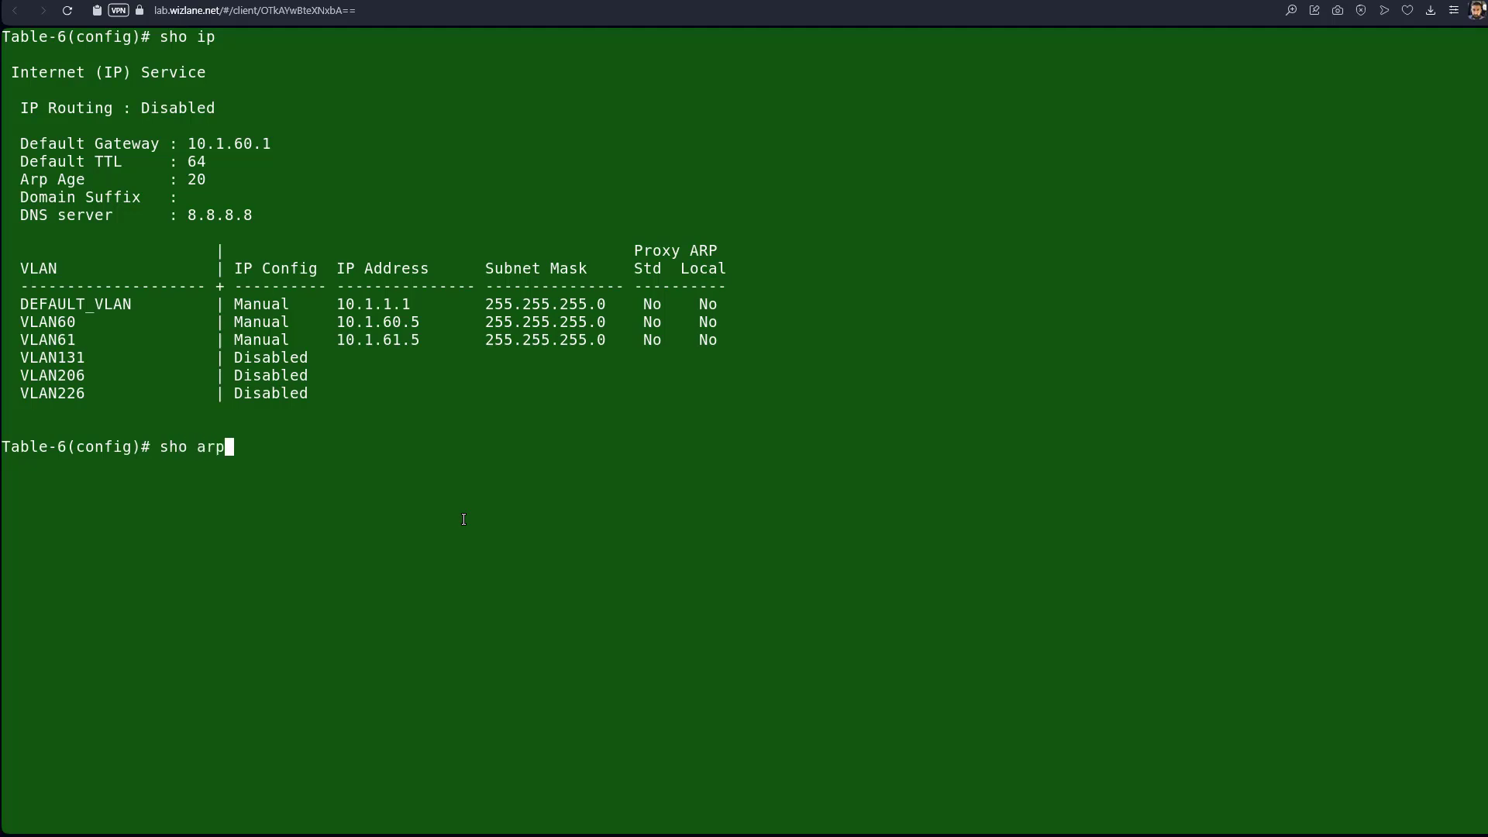
key(Return)
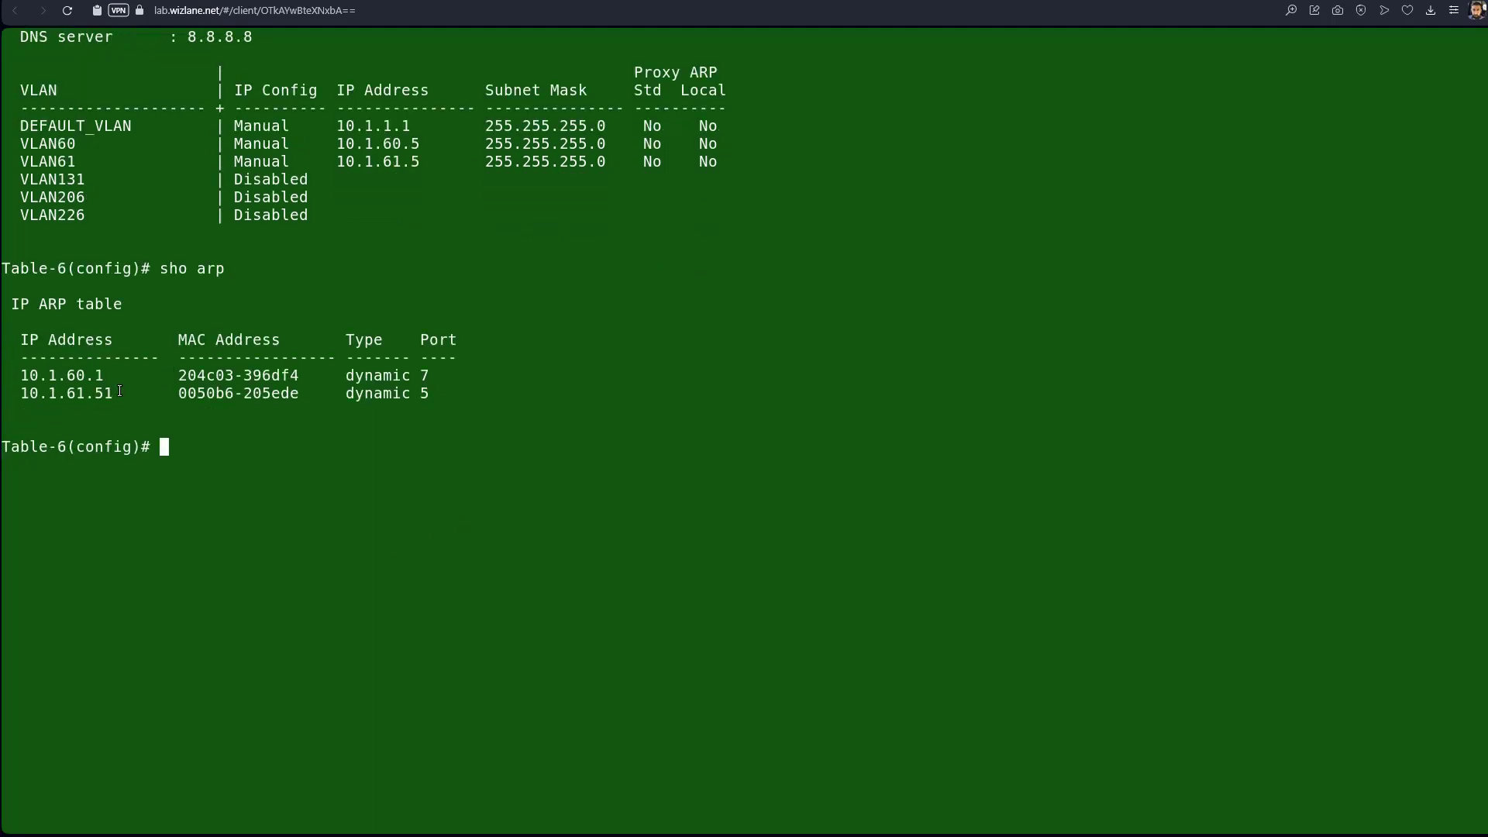
drag(432, 393, 21, 395)
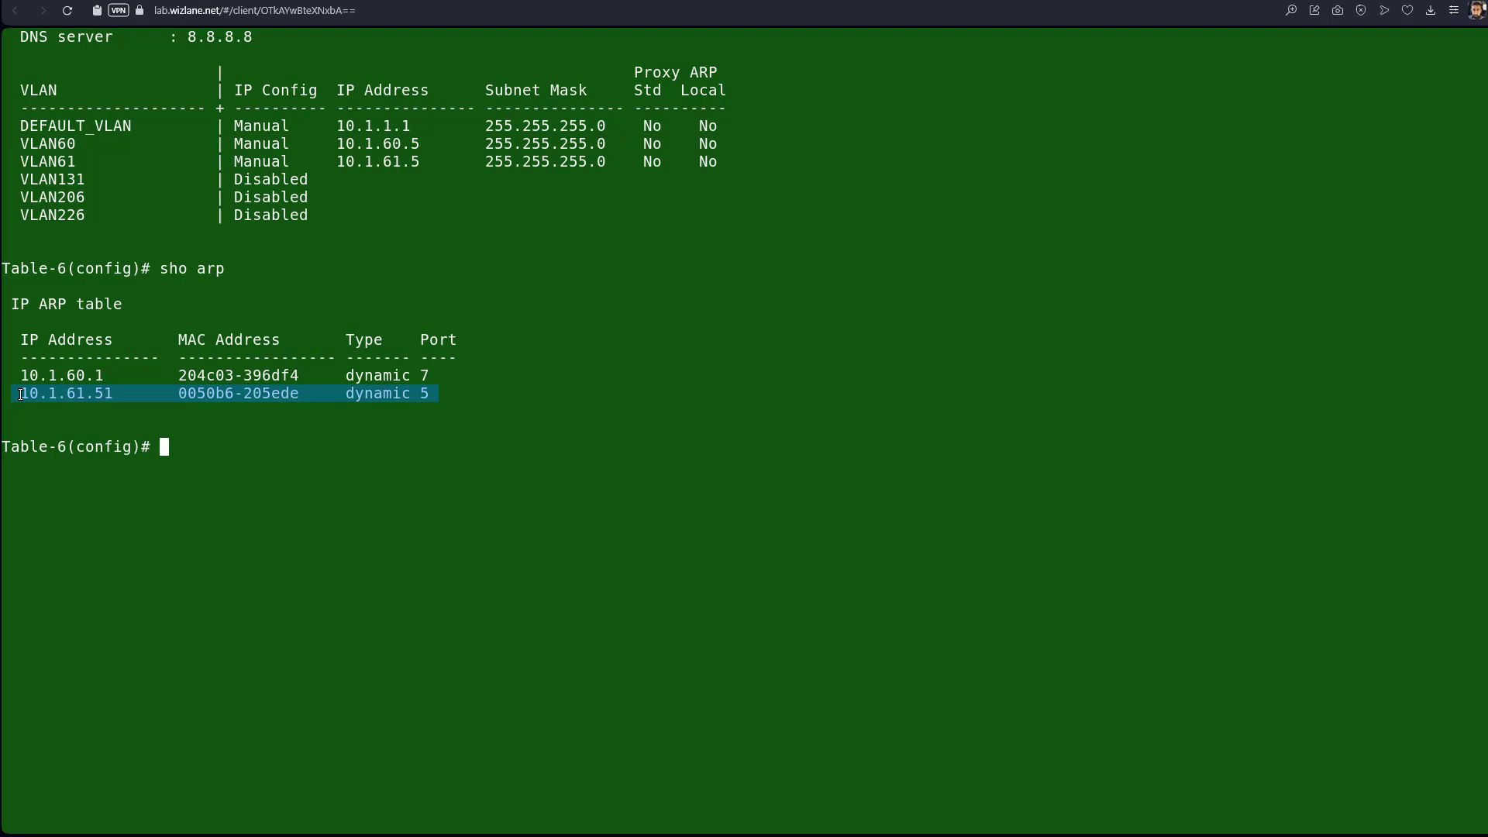
click(302, 397)
drag(302, 399, 191, 390)
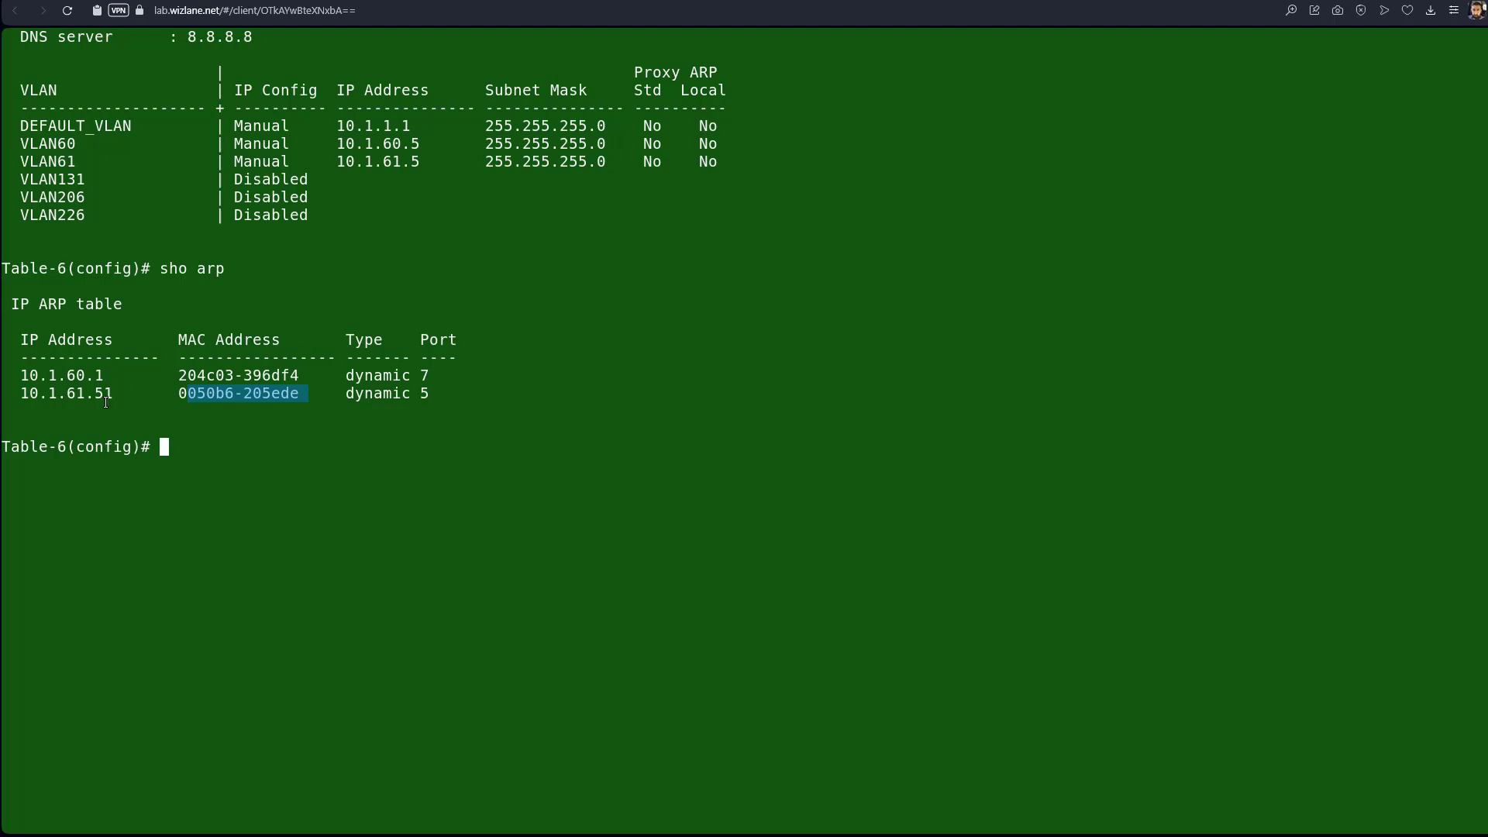
drag(122, 395, 13, 400)
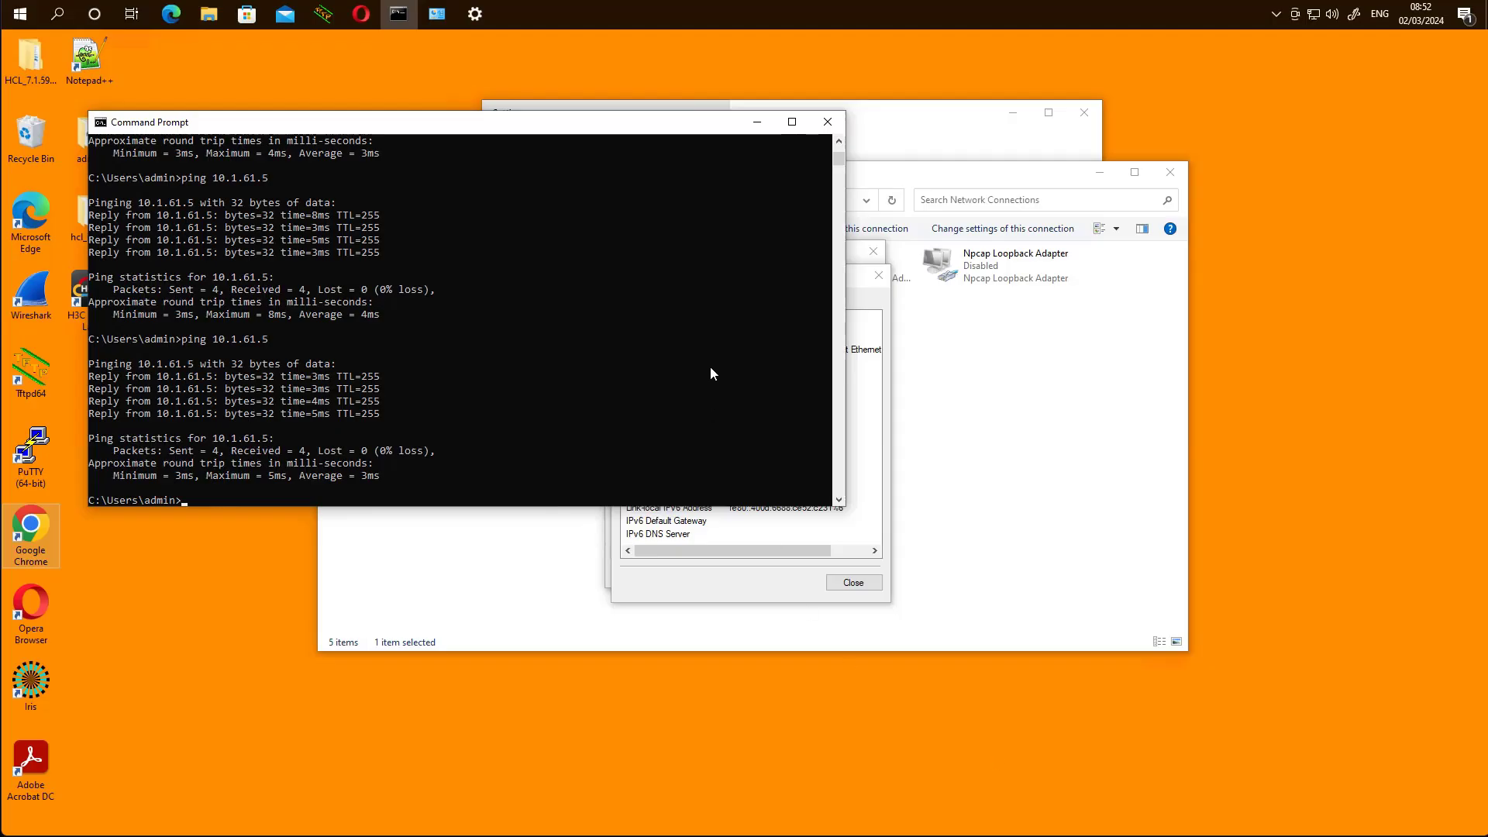
- Run ipconfig and highlight Lab_NIC's IPv4 address 10.1.61.51
click(712, 371)
text(ipconfig)
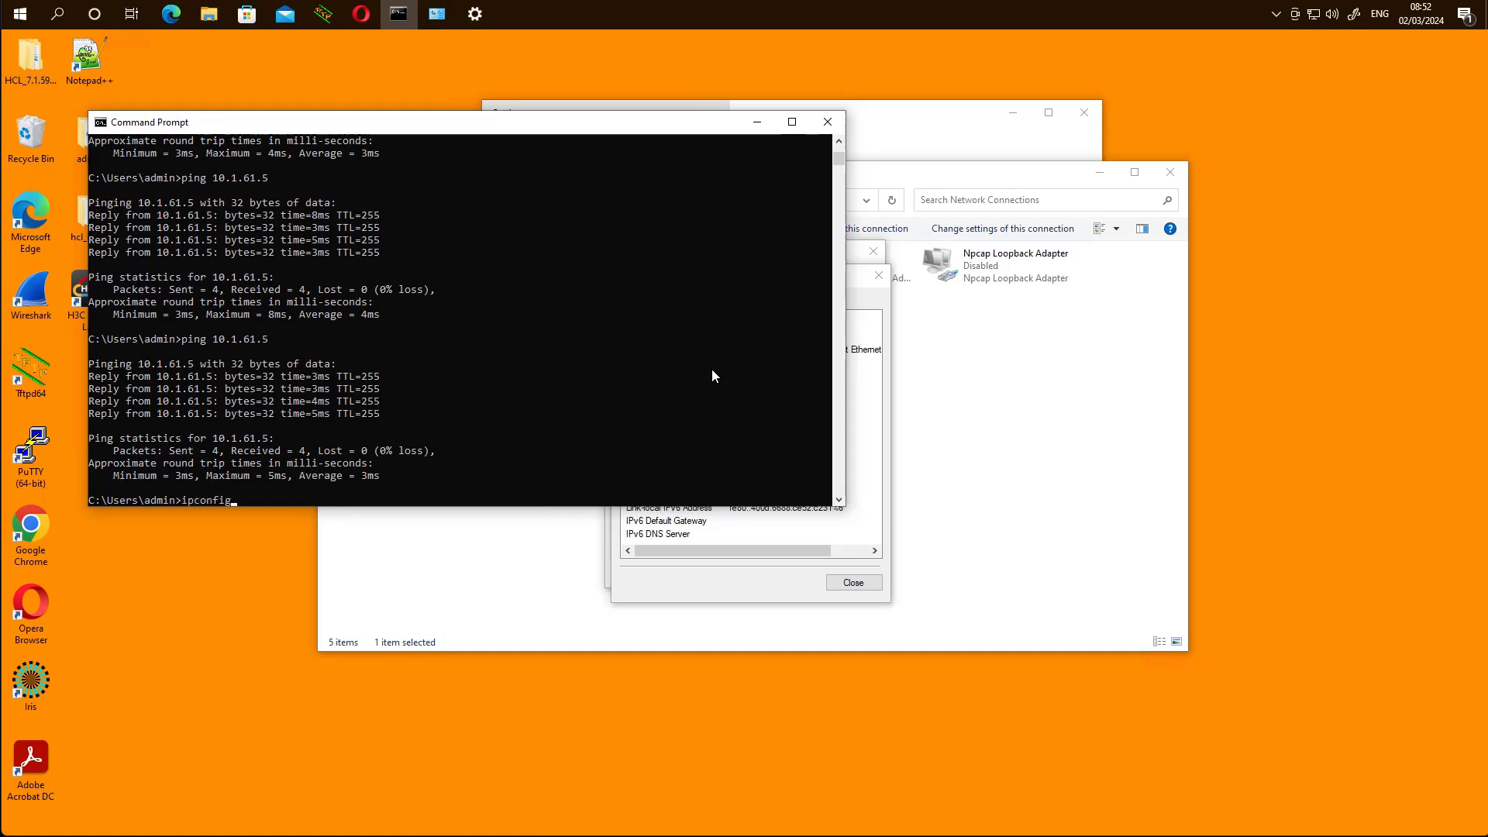
key(Return)
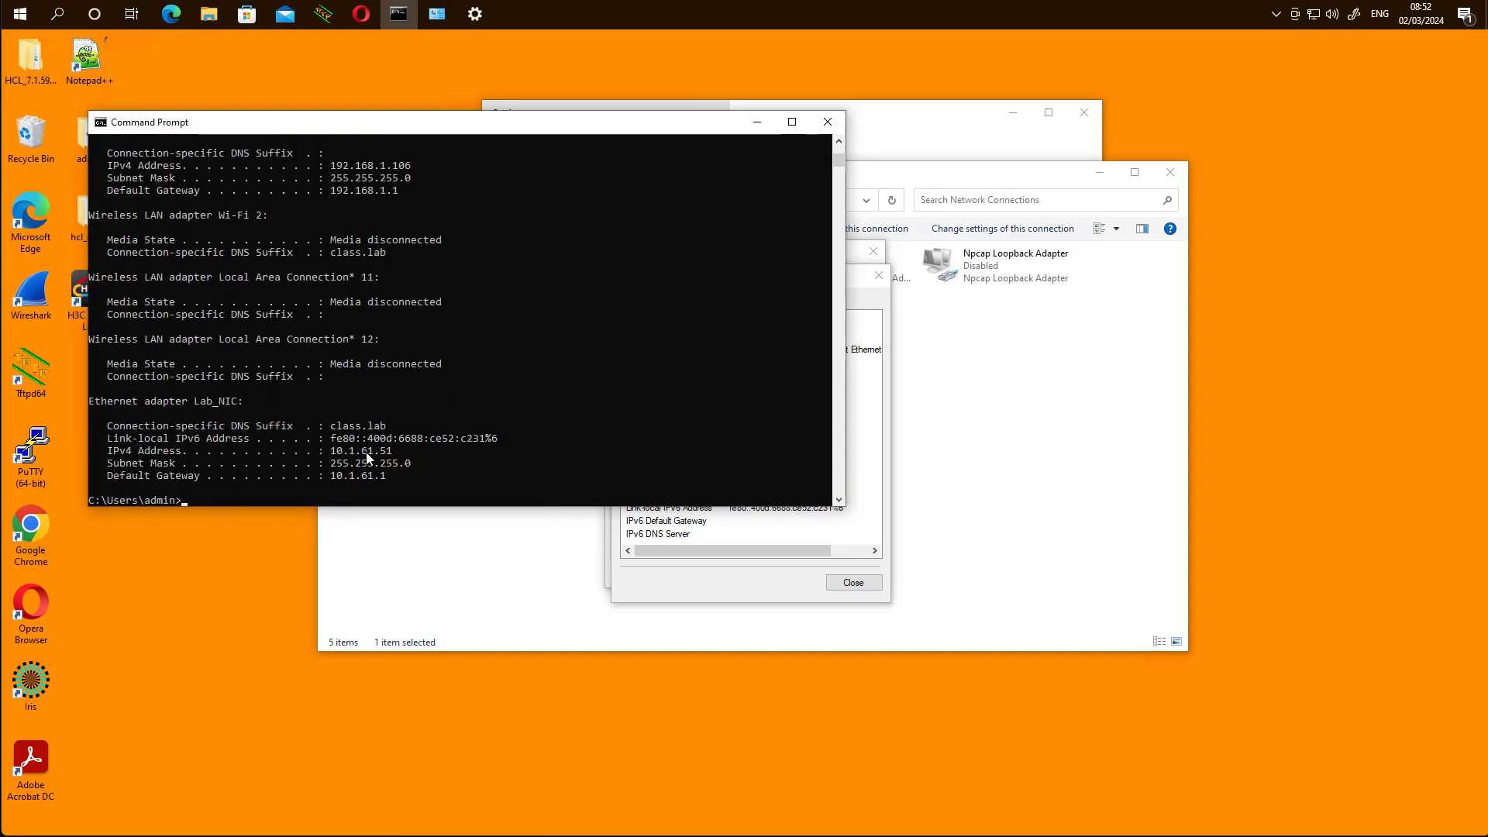
drag(393, 453, 331, 453)
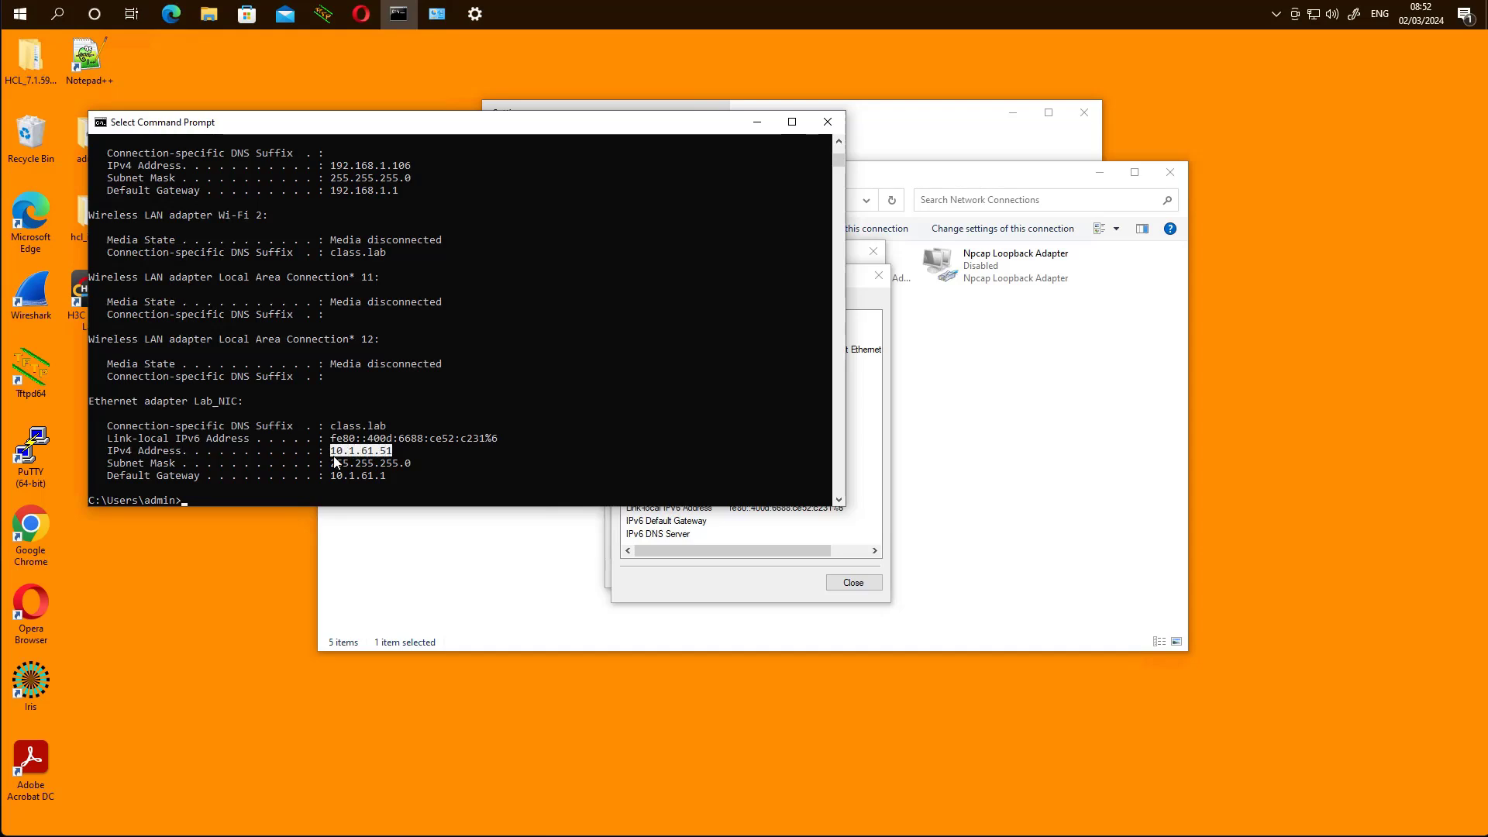
click(452, 473)
scroll(493, 397, up, 5)
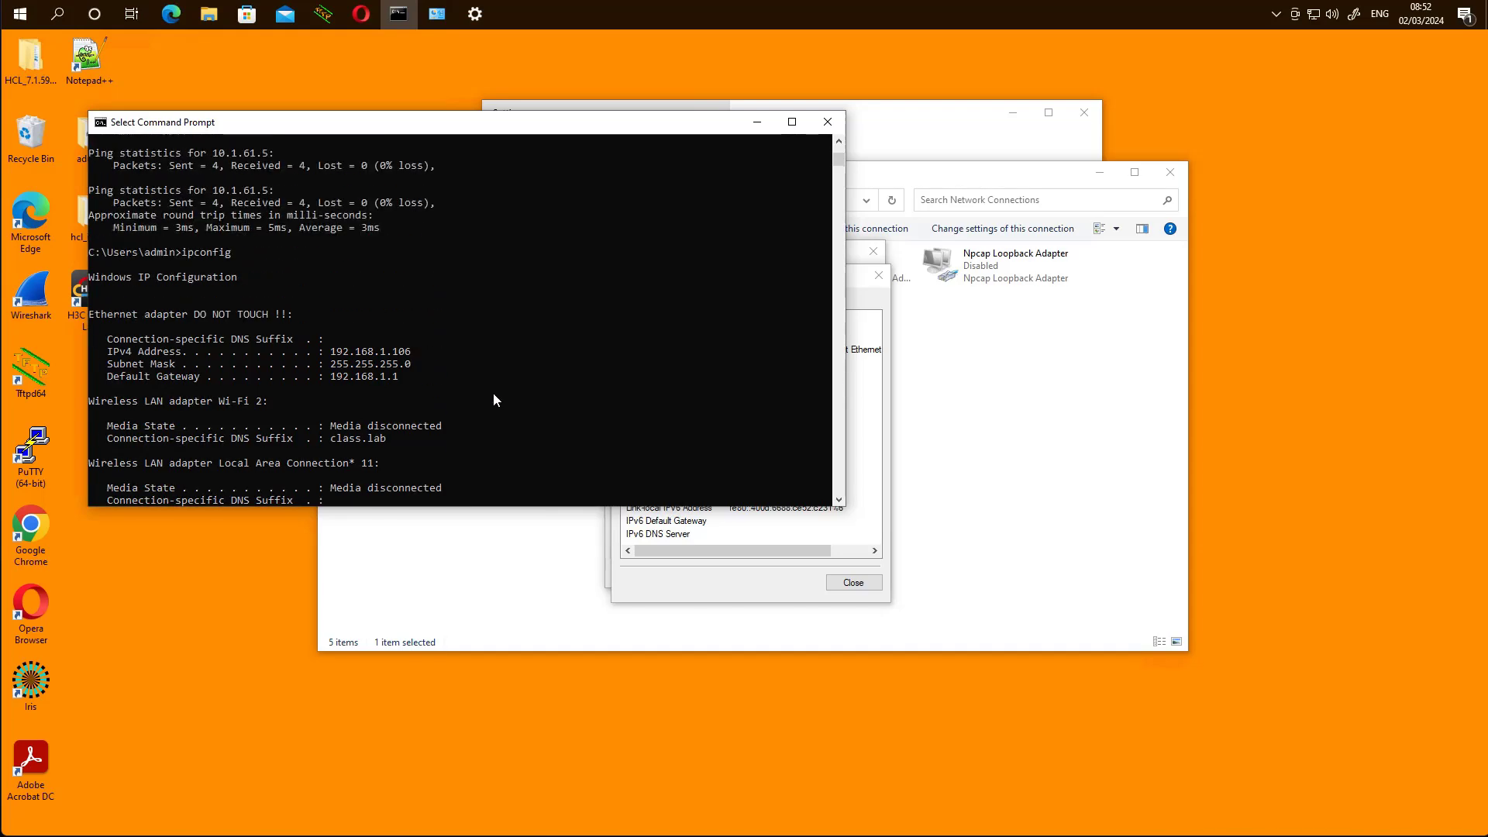
scroll(493, 393, up, 3)
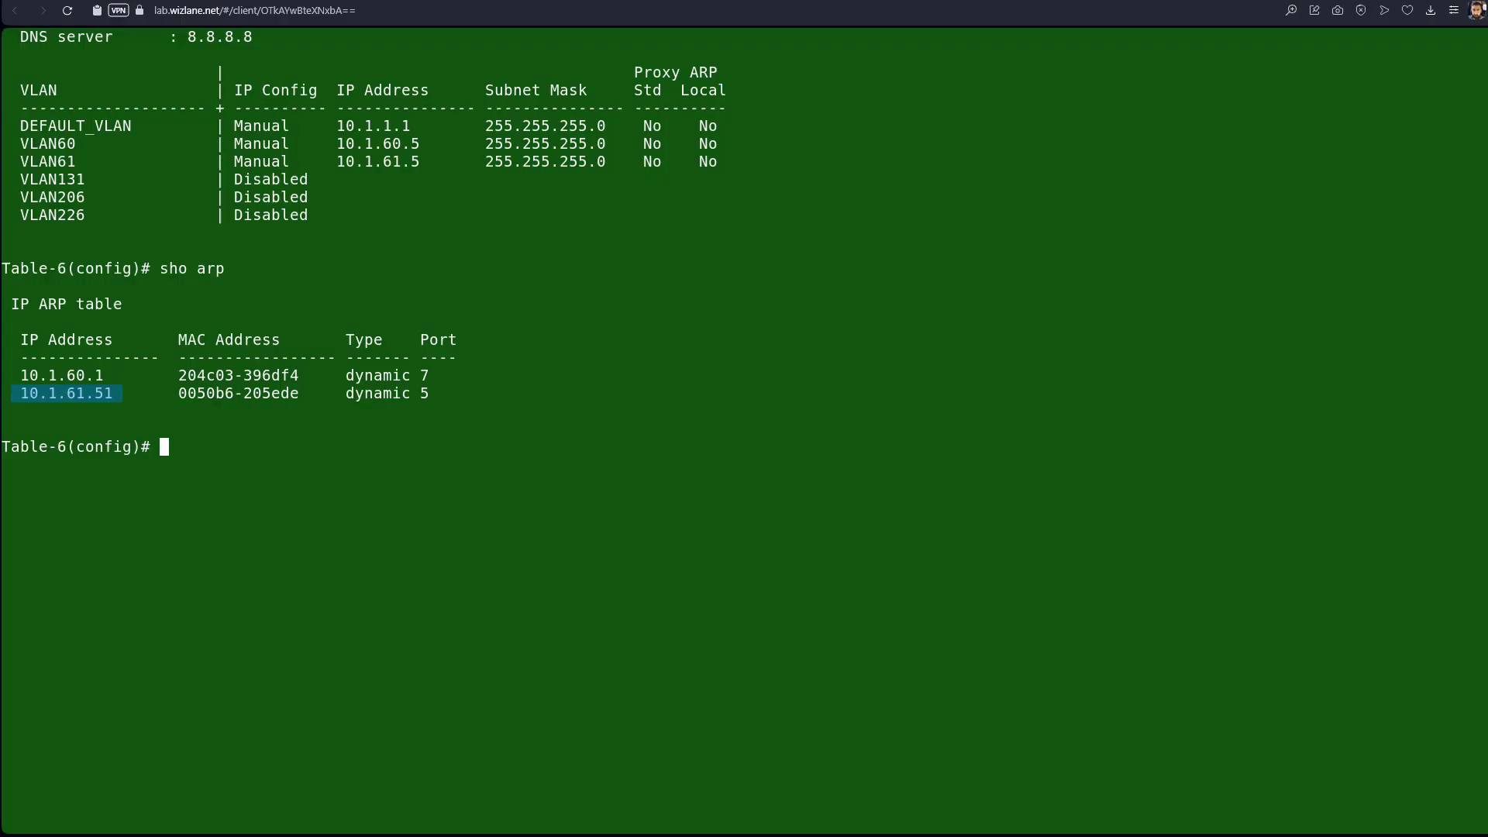
click(487, 538)
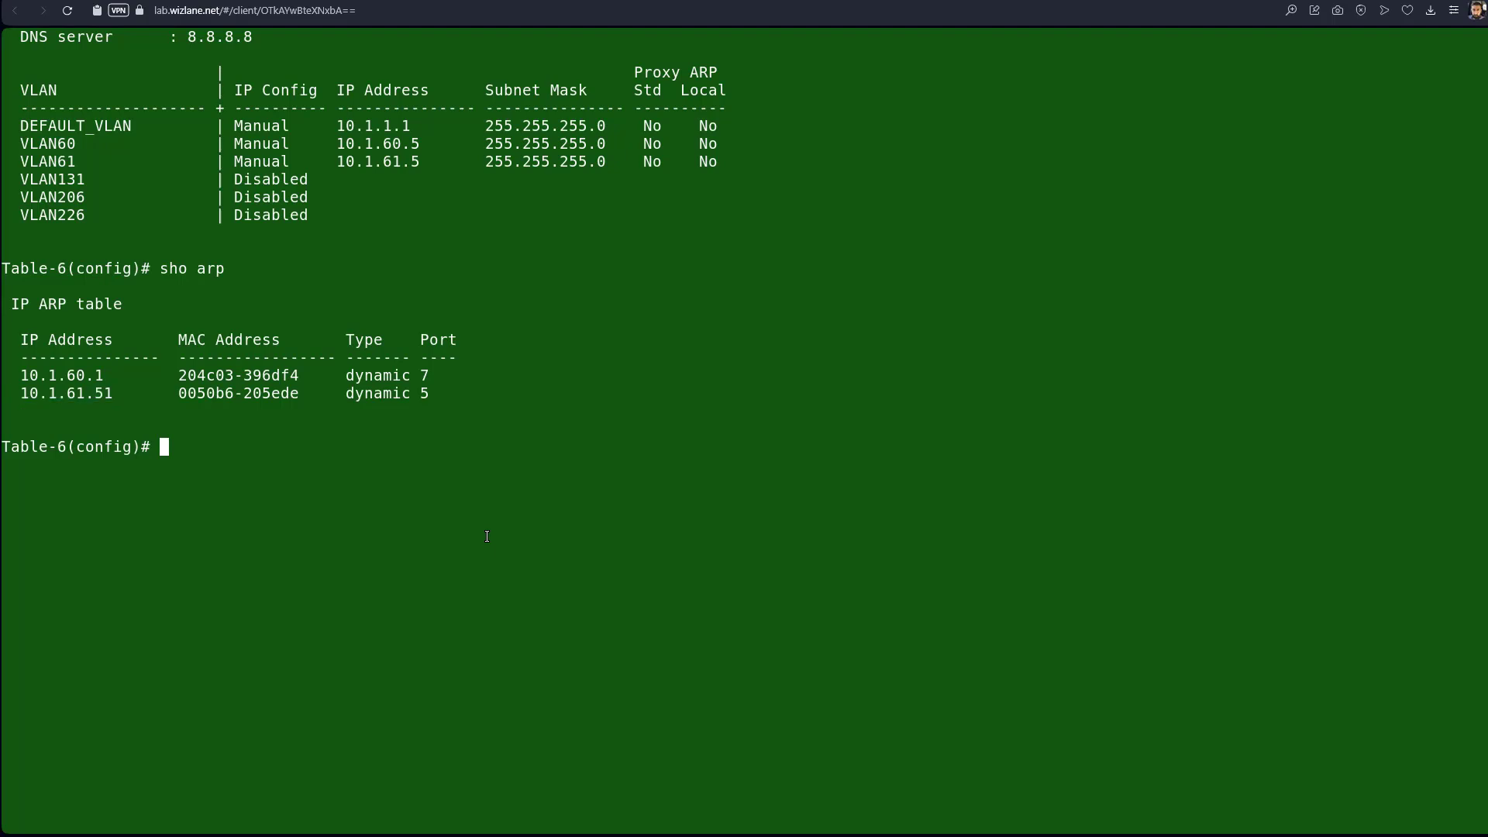
- Display port 5's VLAN membership with 'sho vlan port 5 detail'
text(sho vlan port 5 fr)
key(Return)
key(BackSpace)
key(BackSpace)
text(detail)
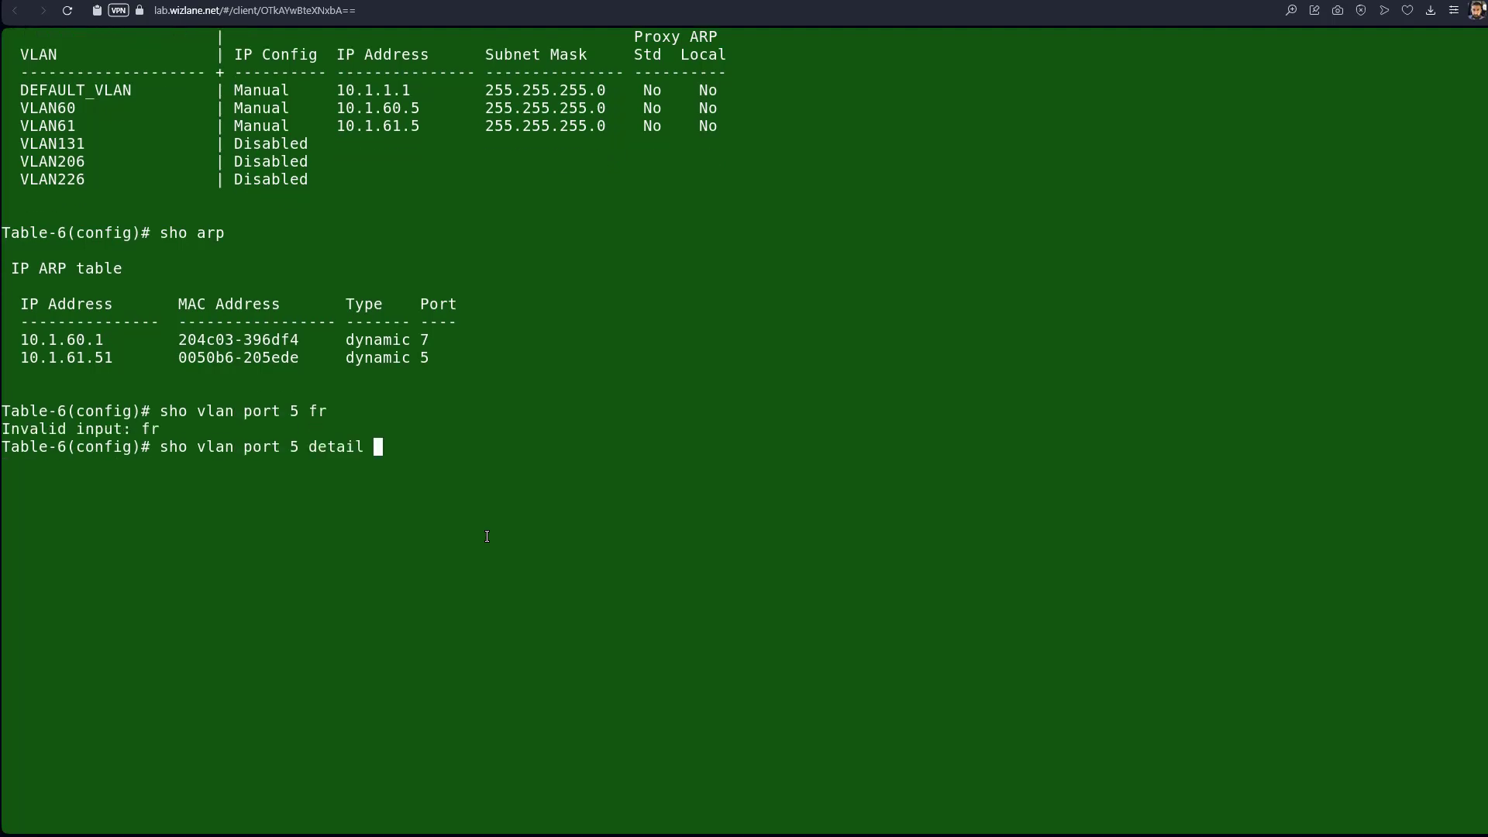
key(Return)
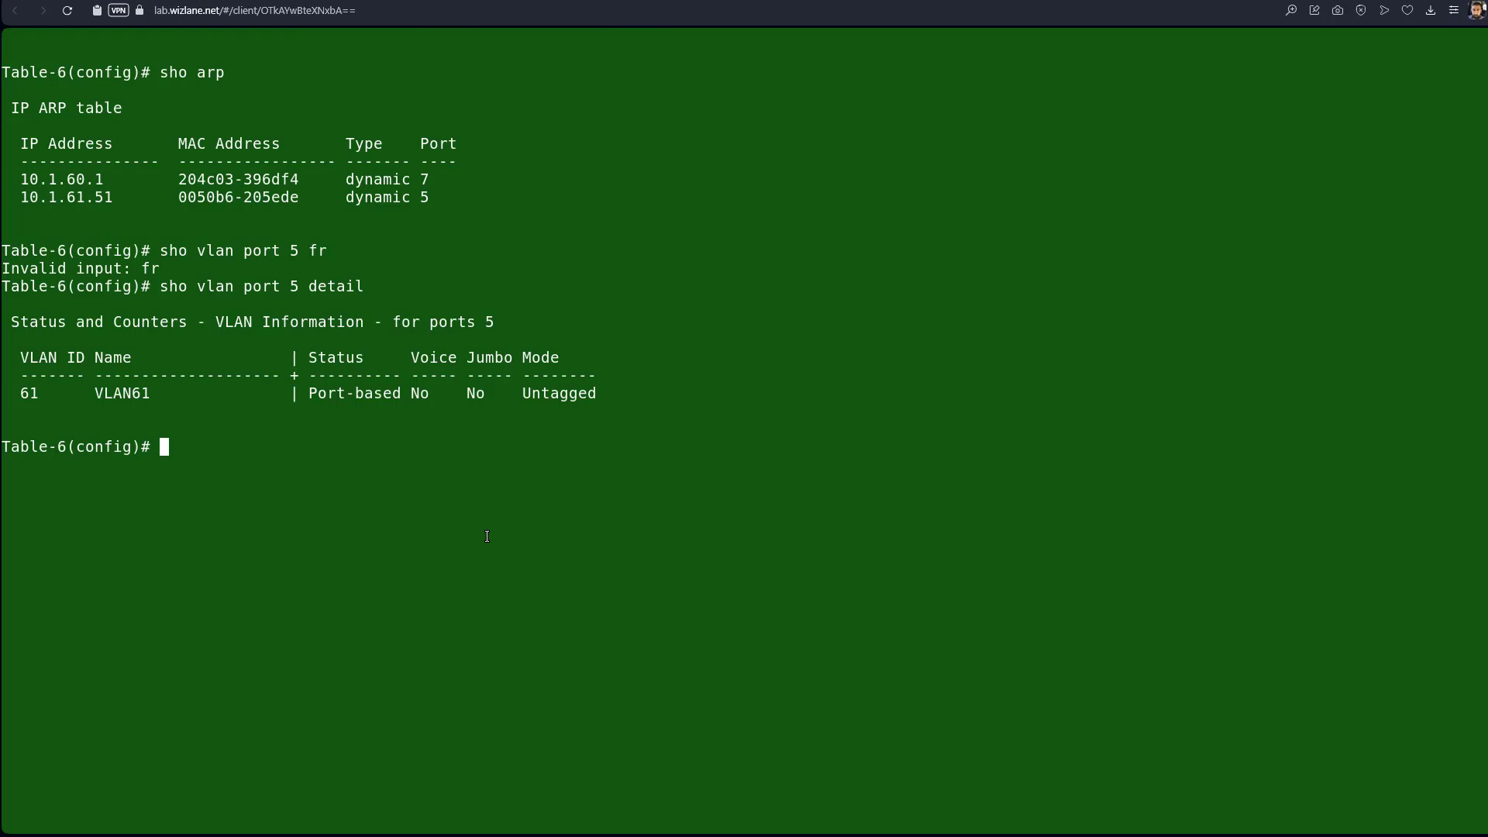
- Make port 5 untagged in VLAN 1, then recheck its detail to confirm DEFAULT_VLAN
text(vlan 1 untagged )
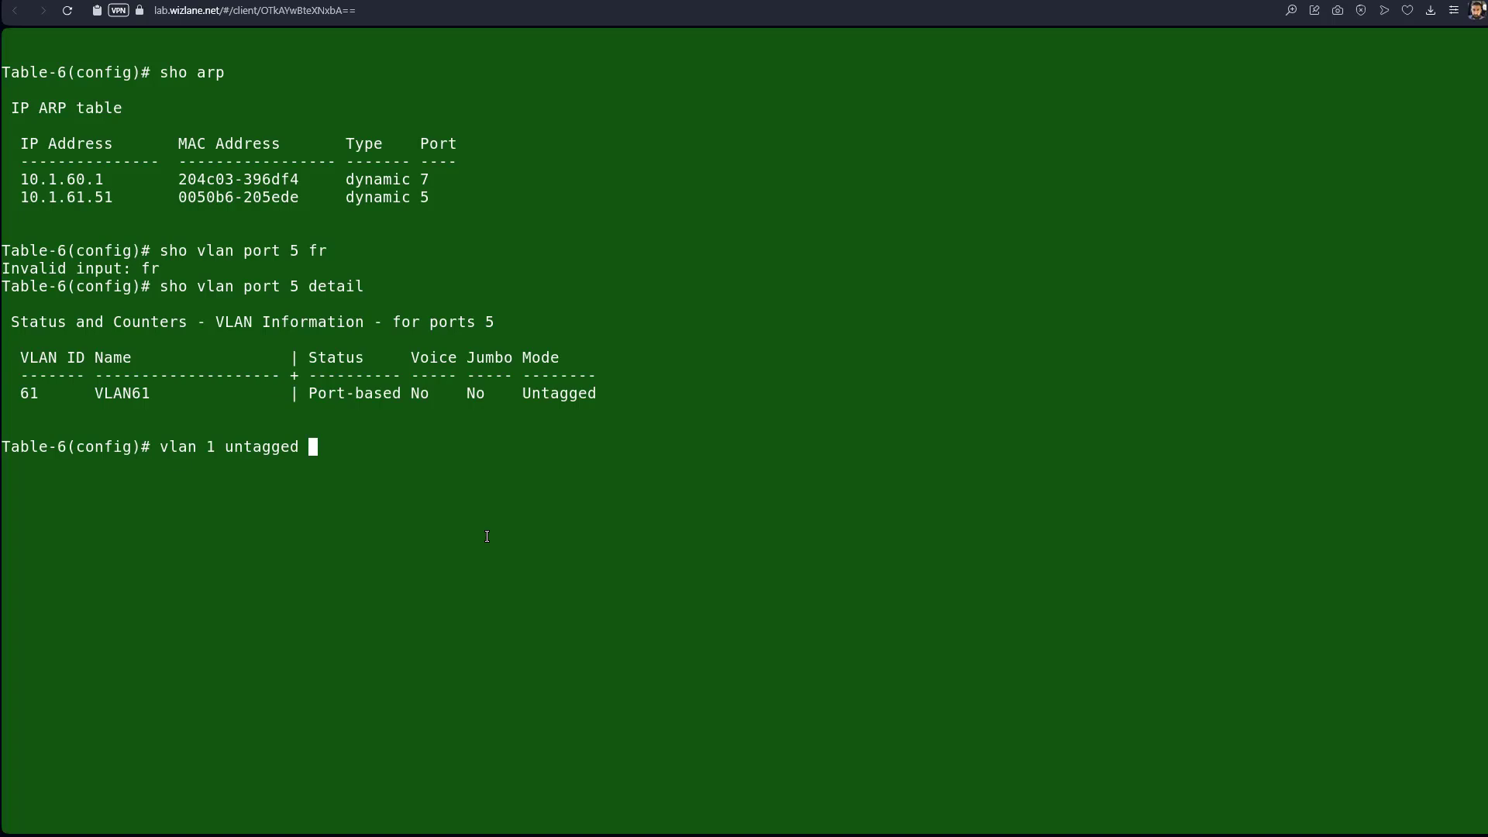
text(5)
key(Return)
key(Up)
key(Up)
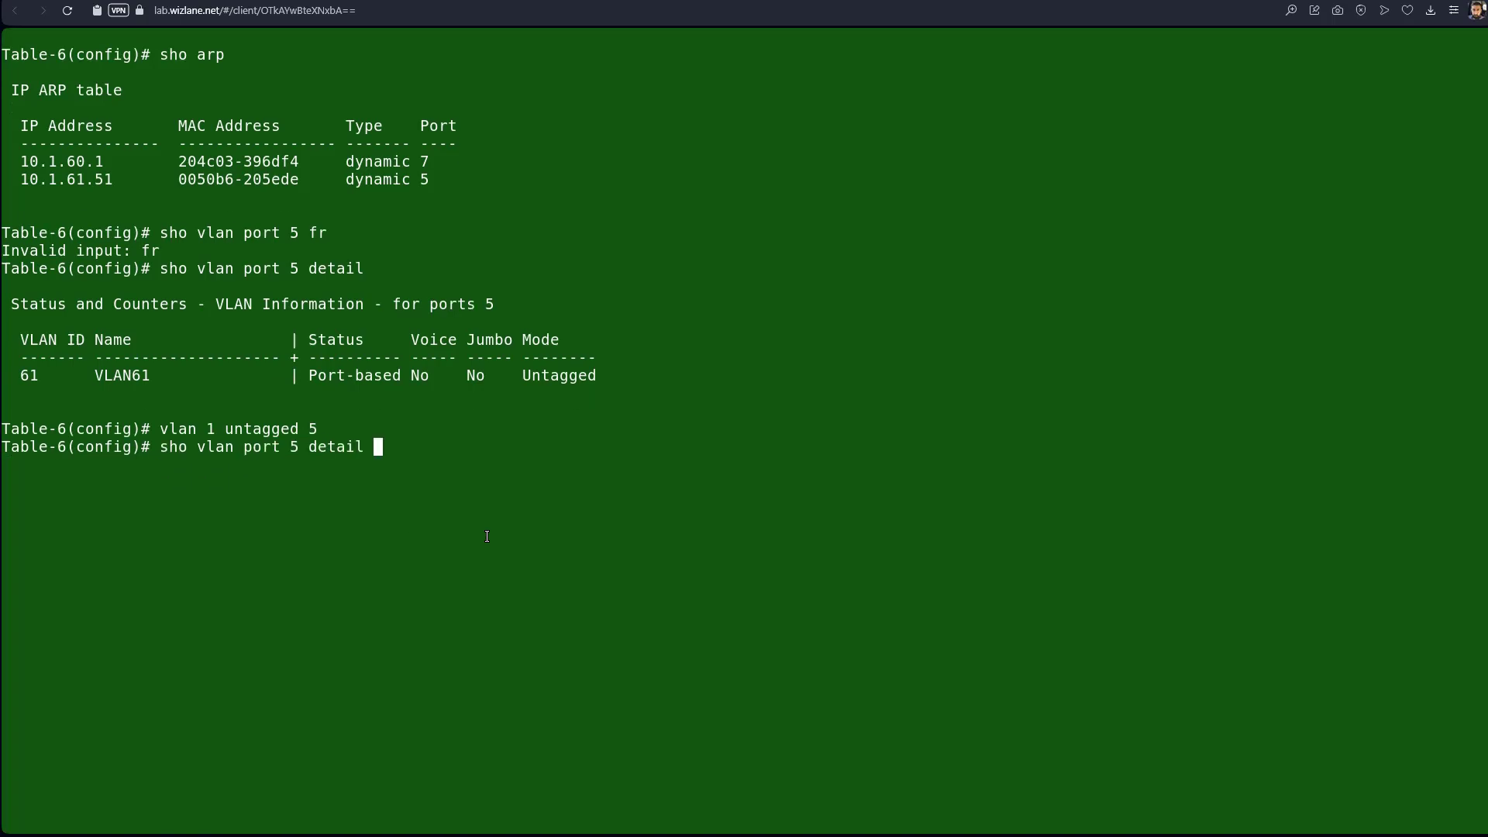
key(Return)
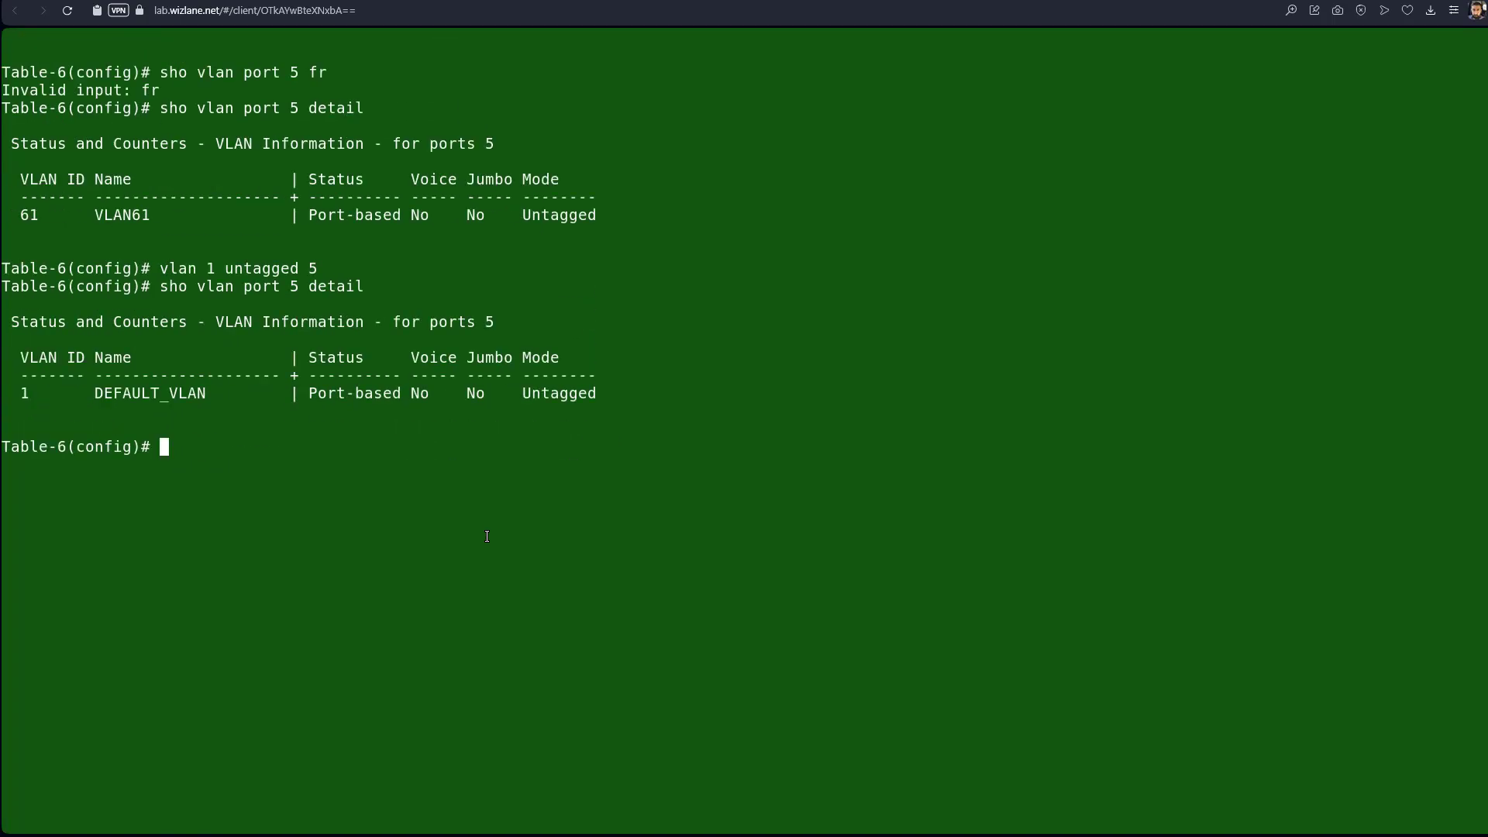
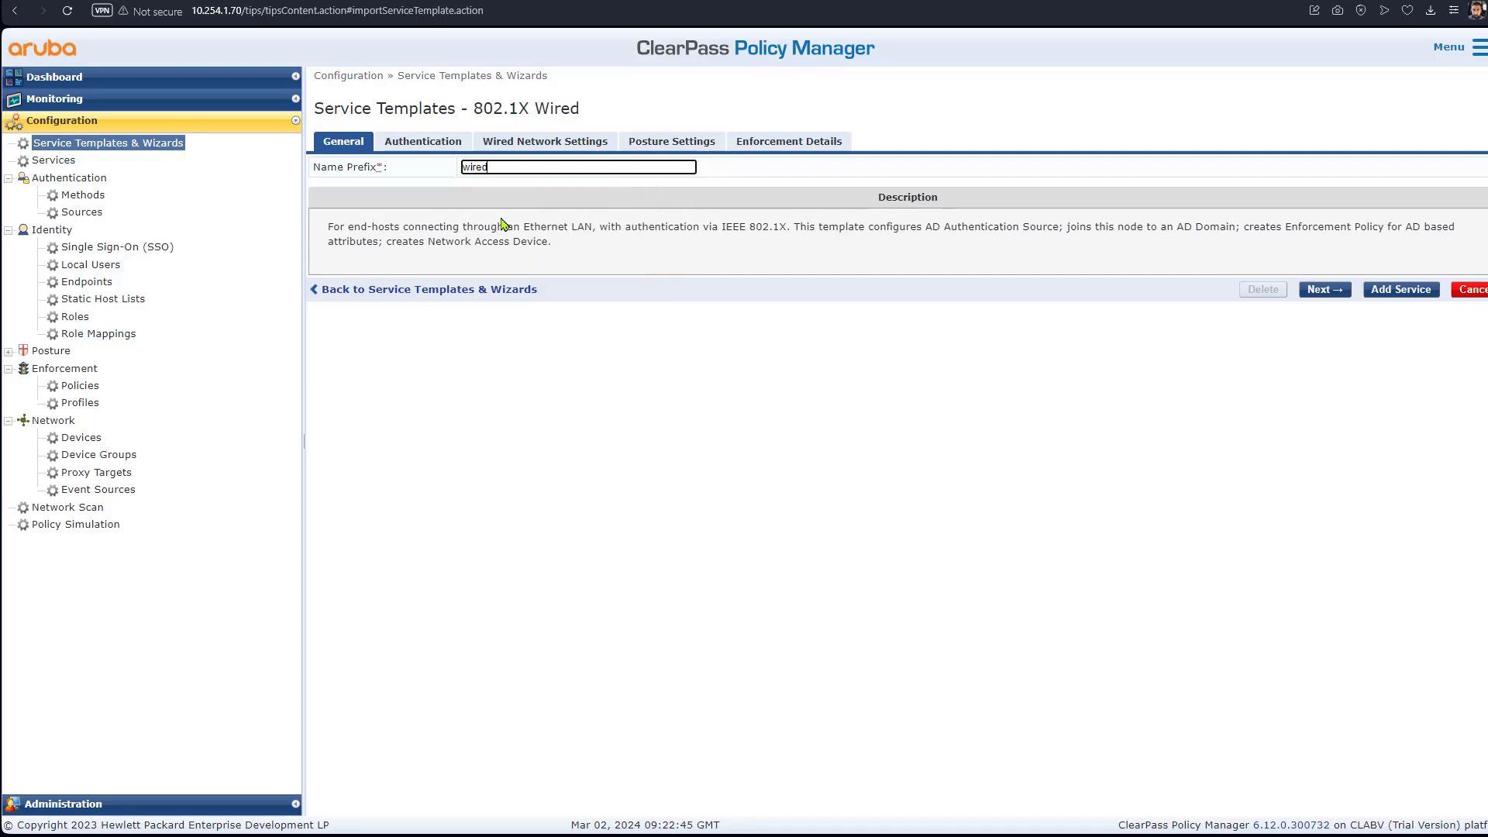
- Enter wired-AOS-S as the new wired service's Name Prefix
text(-AOS-S)
click(1325, 289)
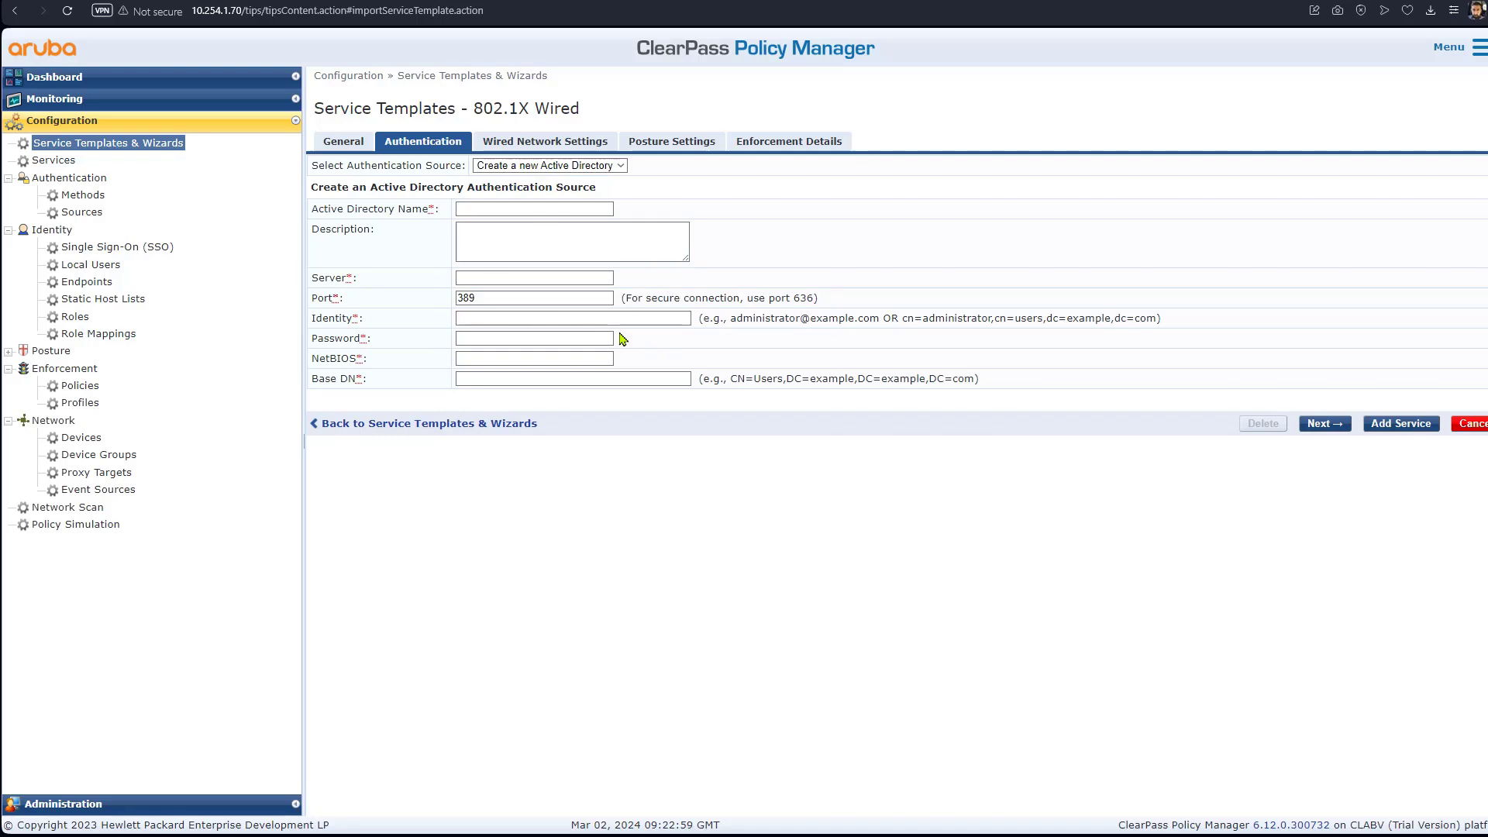
- Choose the existing Active Directory from the authentication source list
click(613, 167)
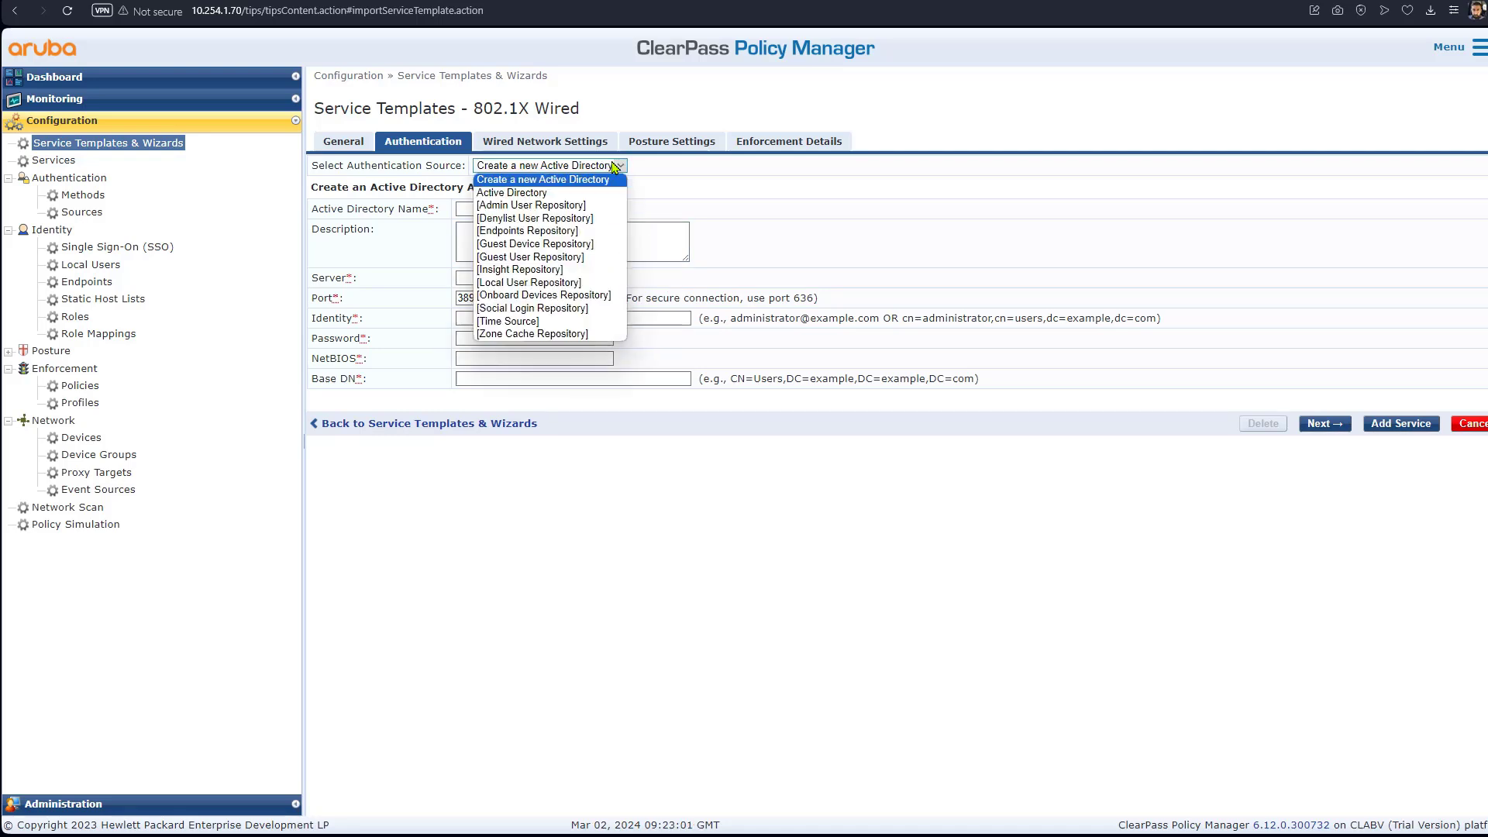
click(600, 194)
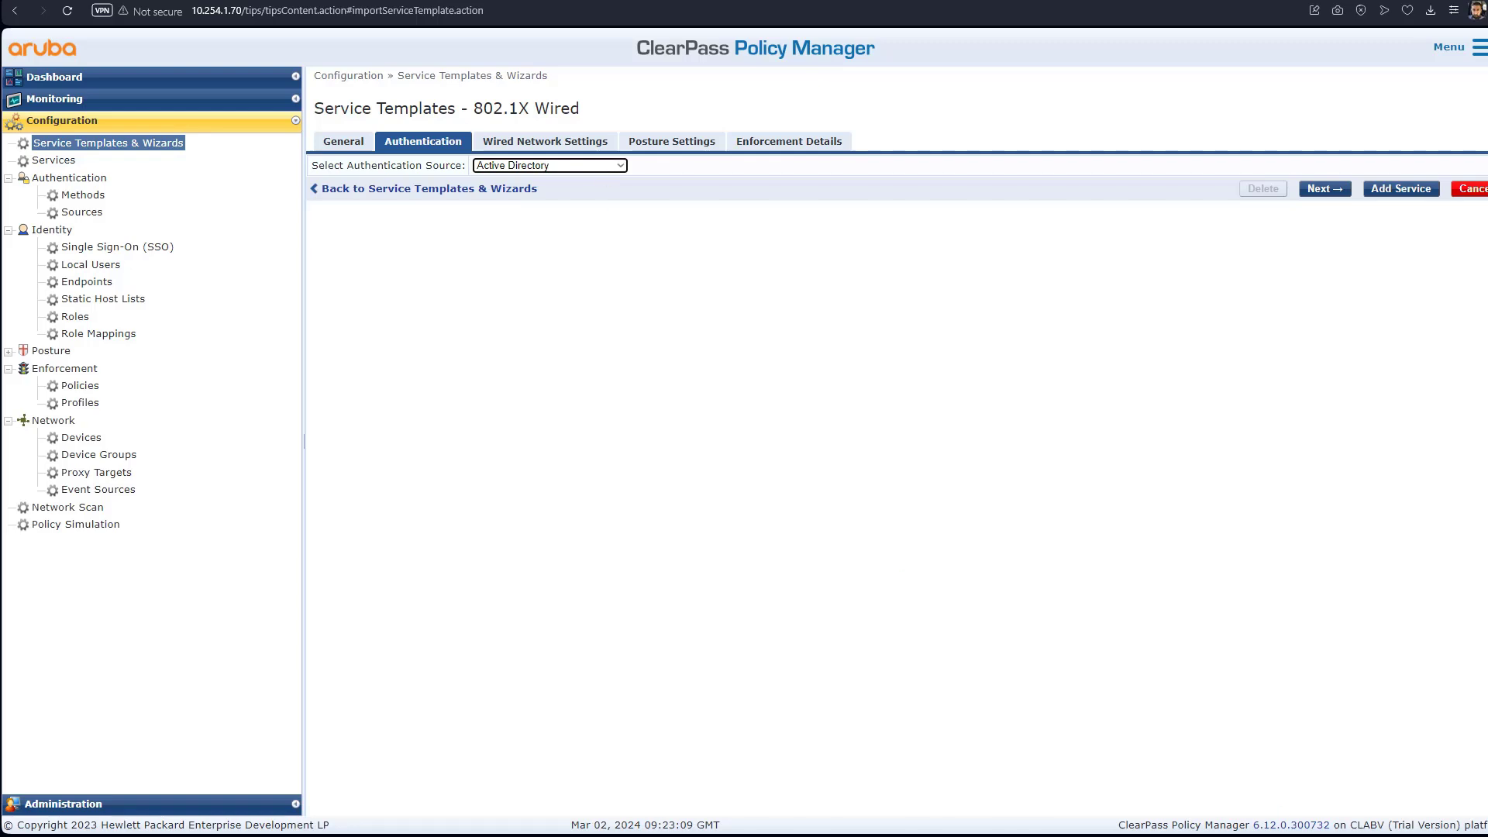
- Enter the switch IP 10.1.60.5 and choose Hewlett-Packard-Enterprise as the vendor
click(589, 147)
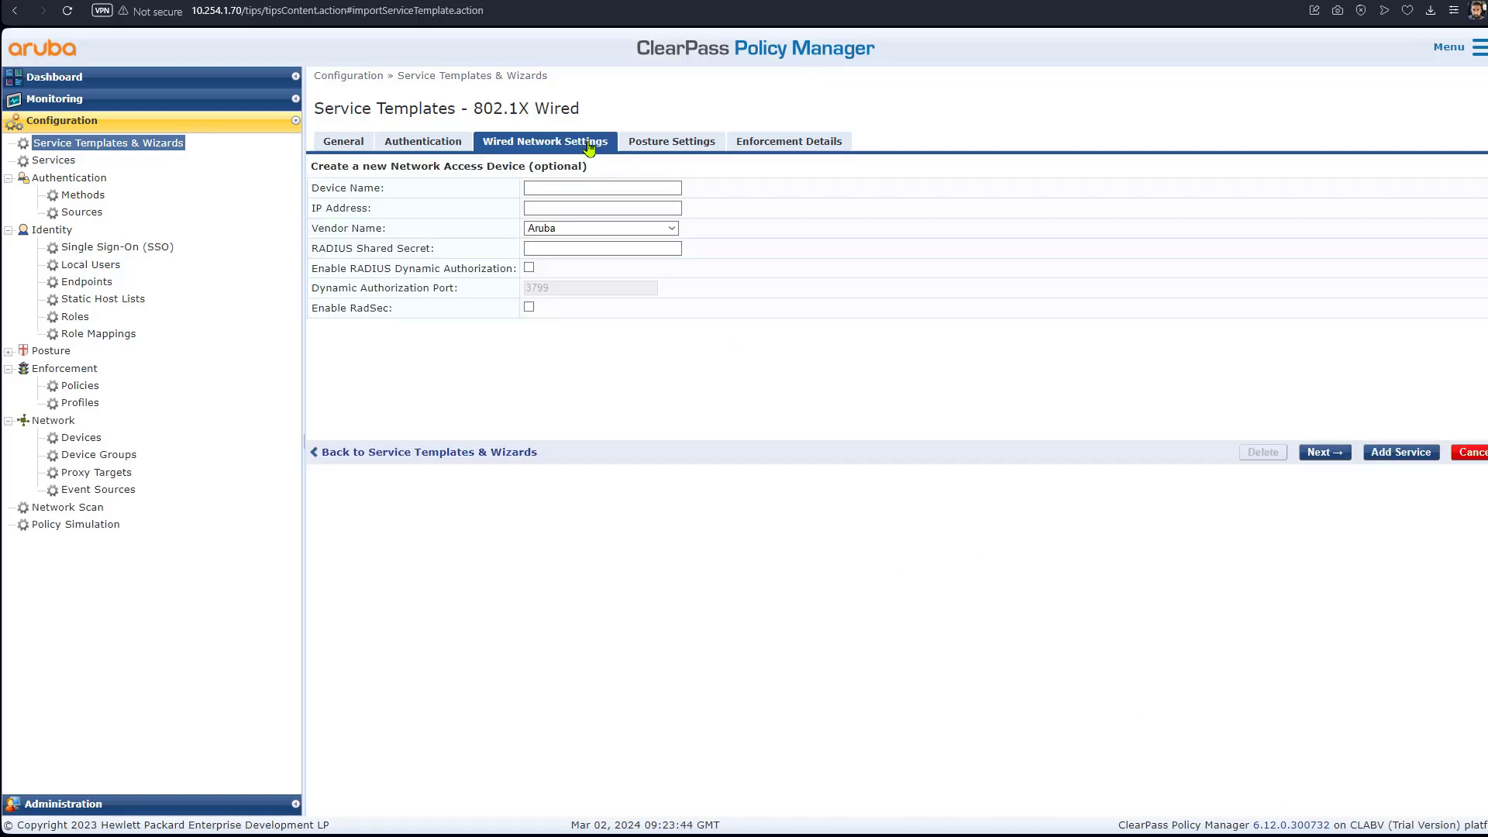
click(595, 191)
click(600, 205)
text(10.1.60.5)
click(586, 210)
click(592, 230)
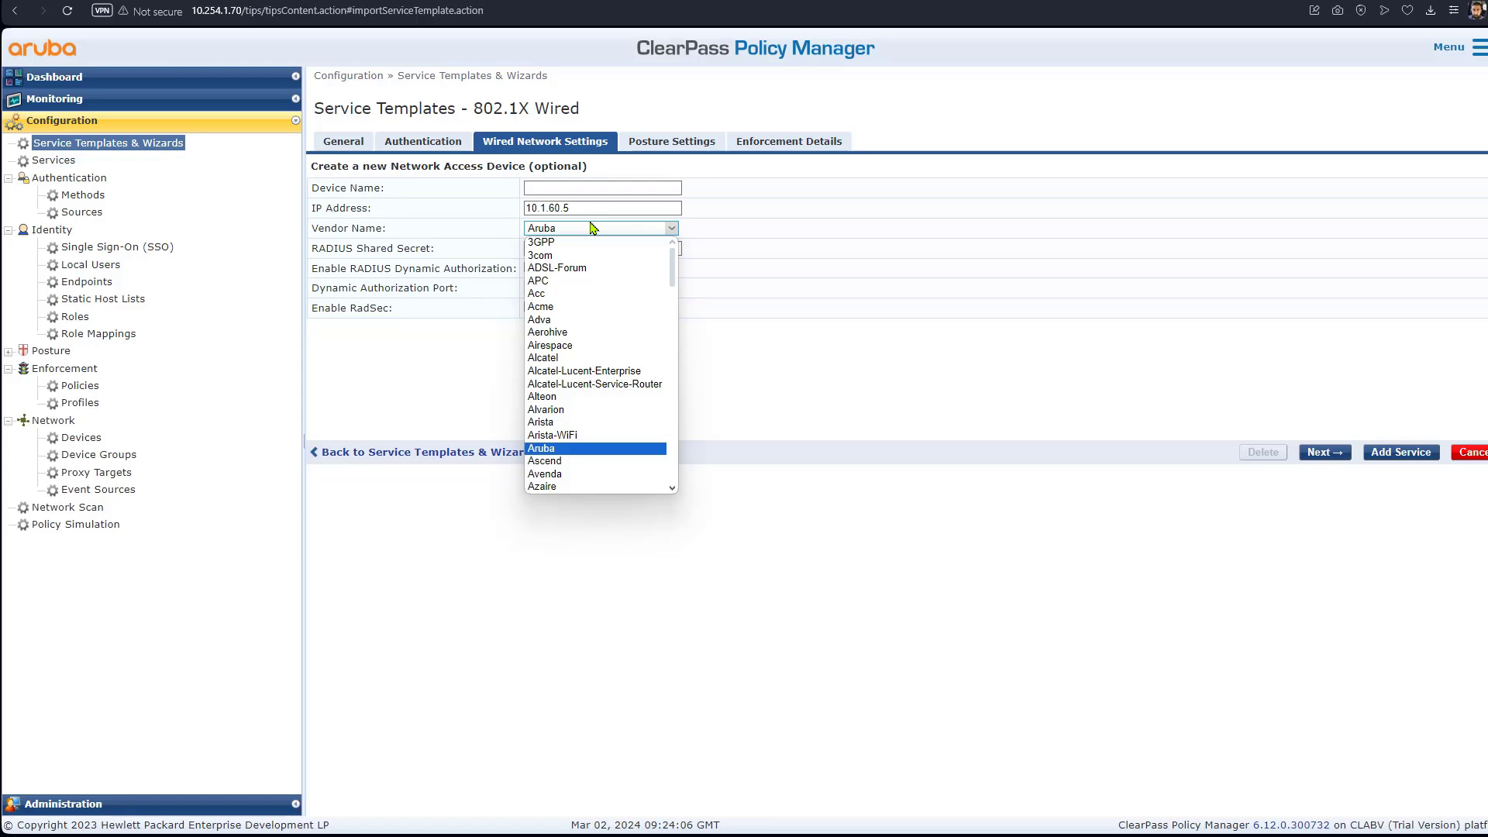
text(he)
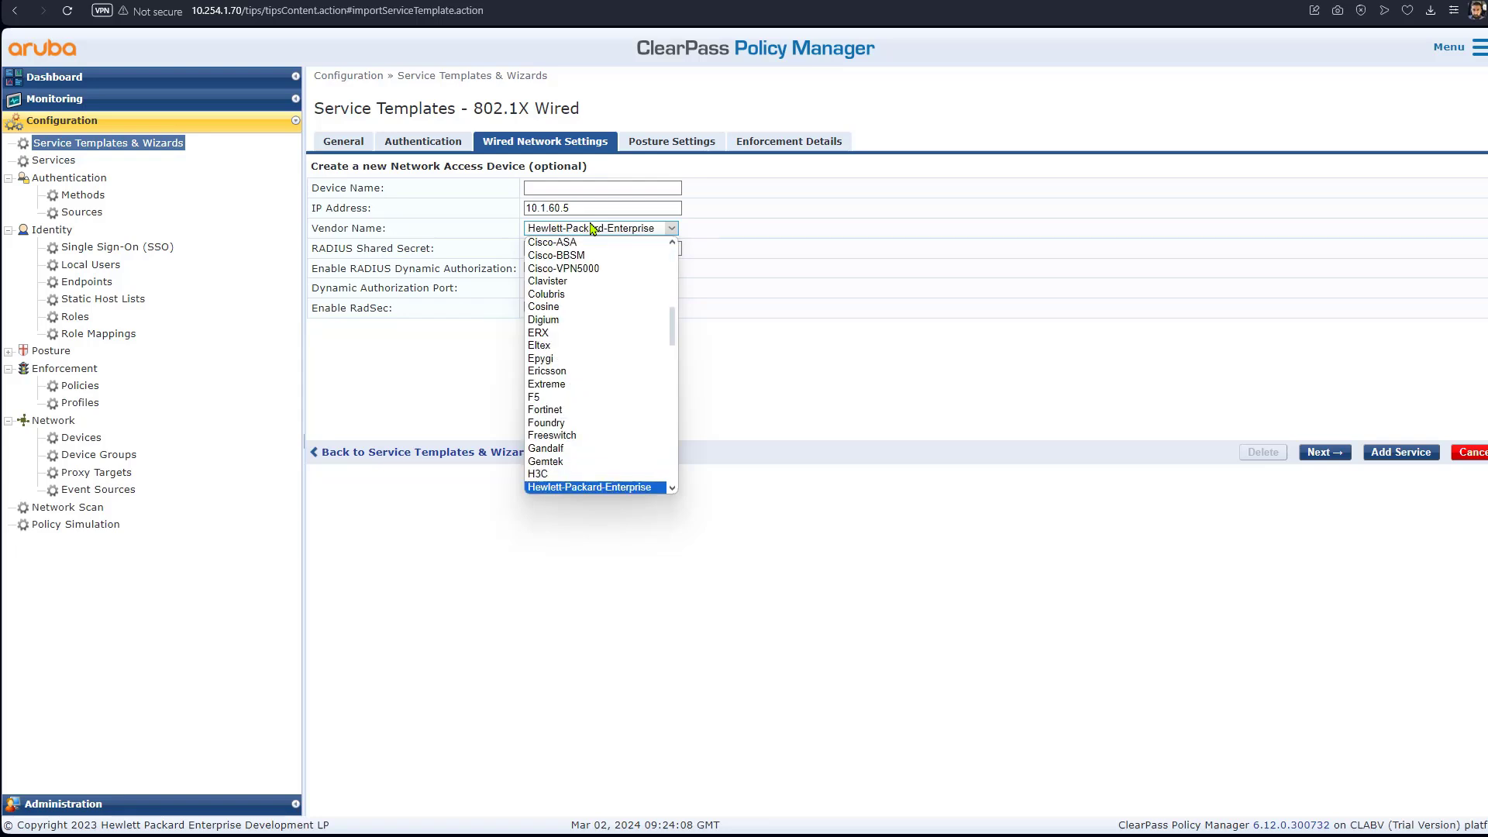
click(618, 487)
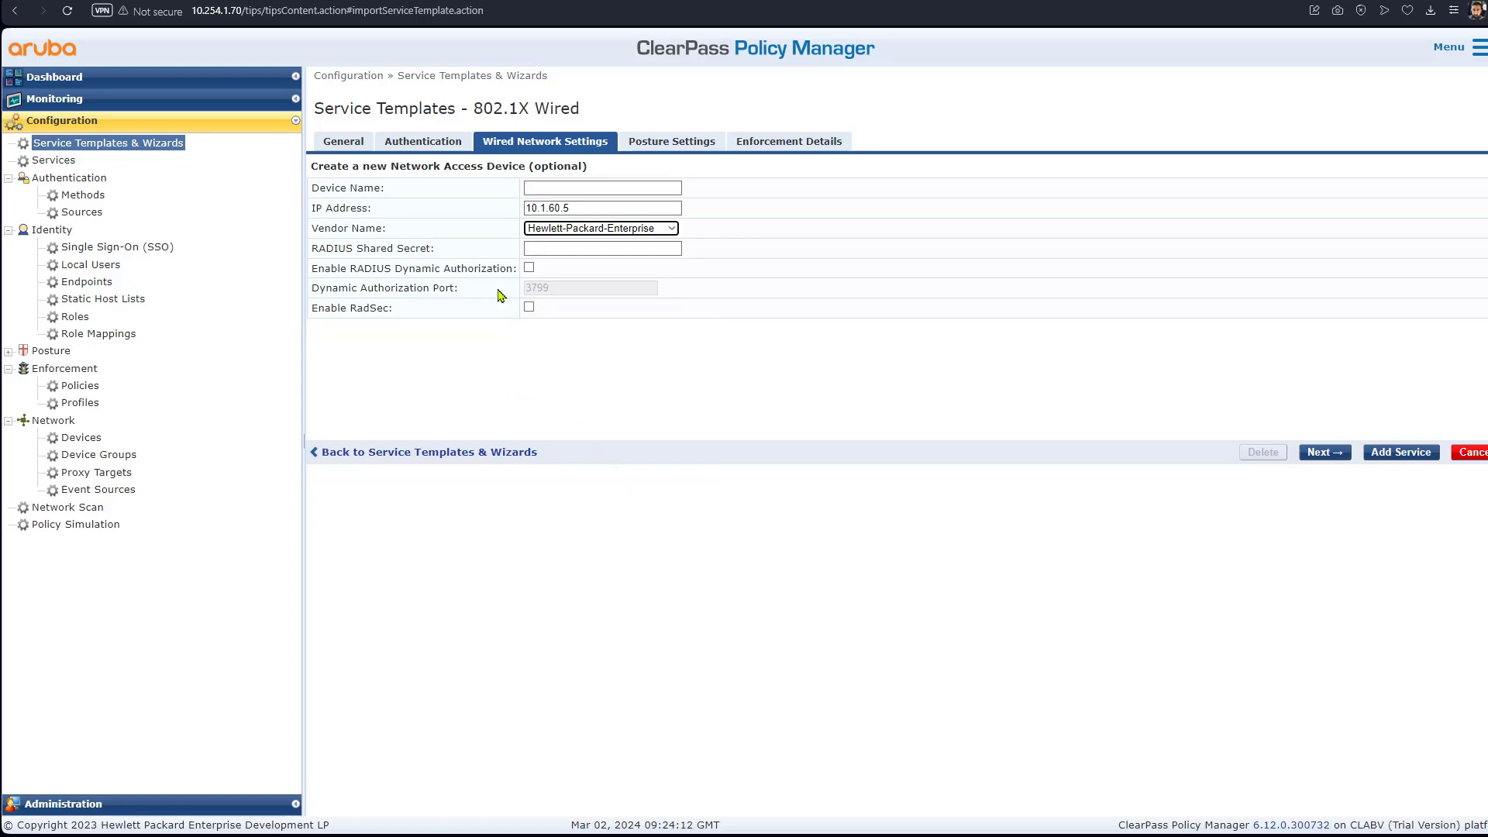
- Enter the RADIUS shared secret and name the device AOS-S
click(573, 250)
click(573, 250)
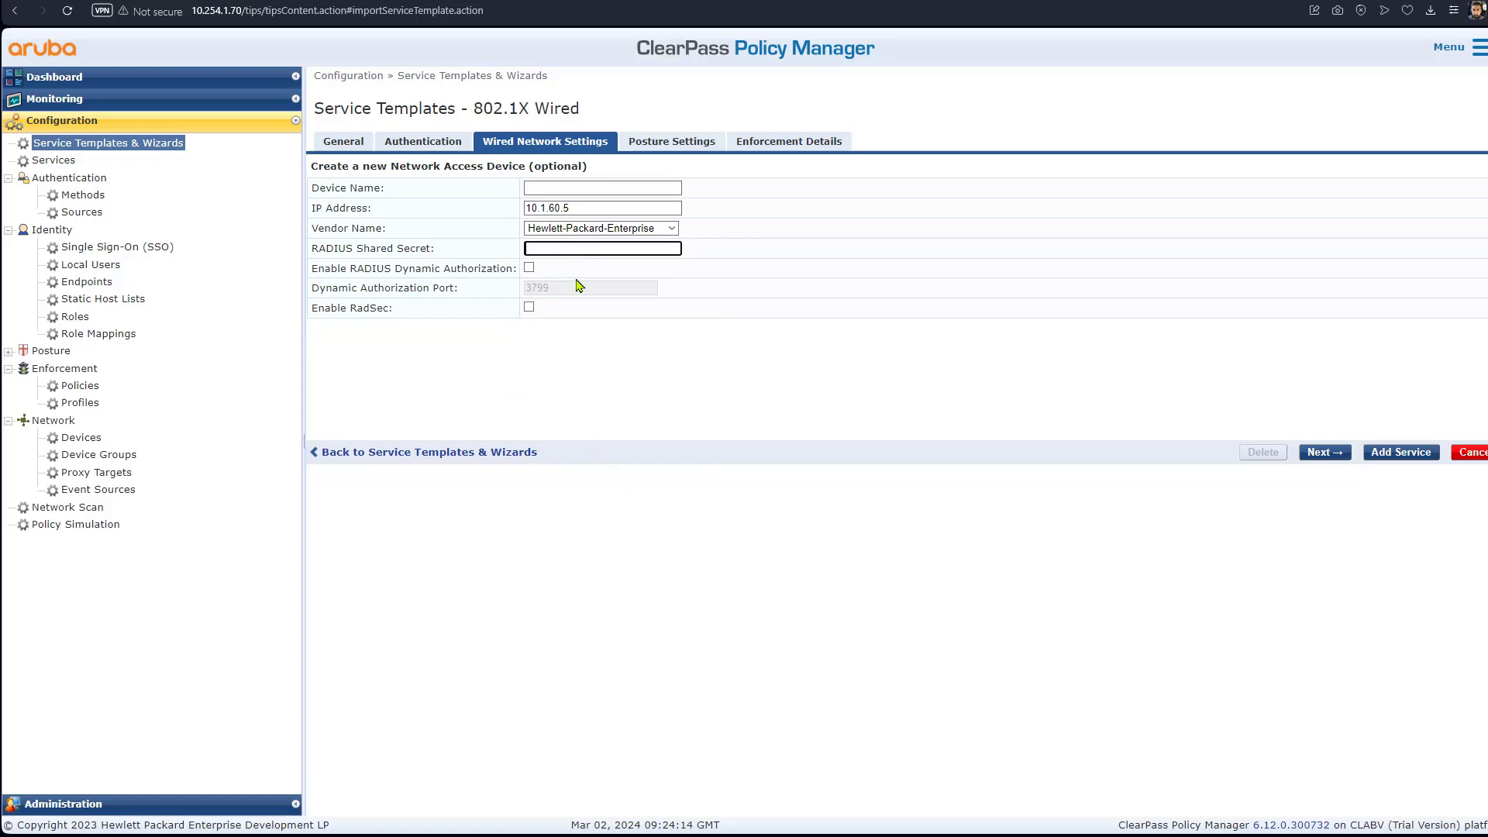
click(634, 186)
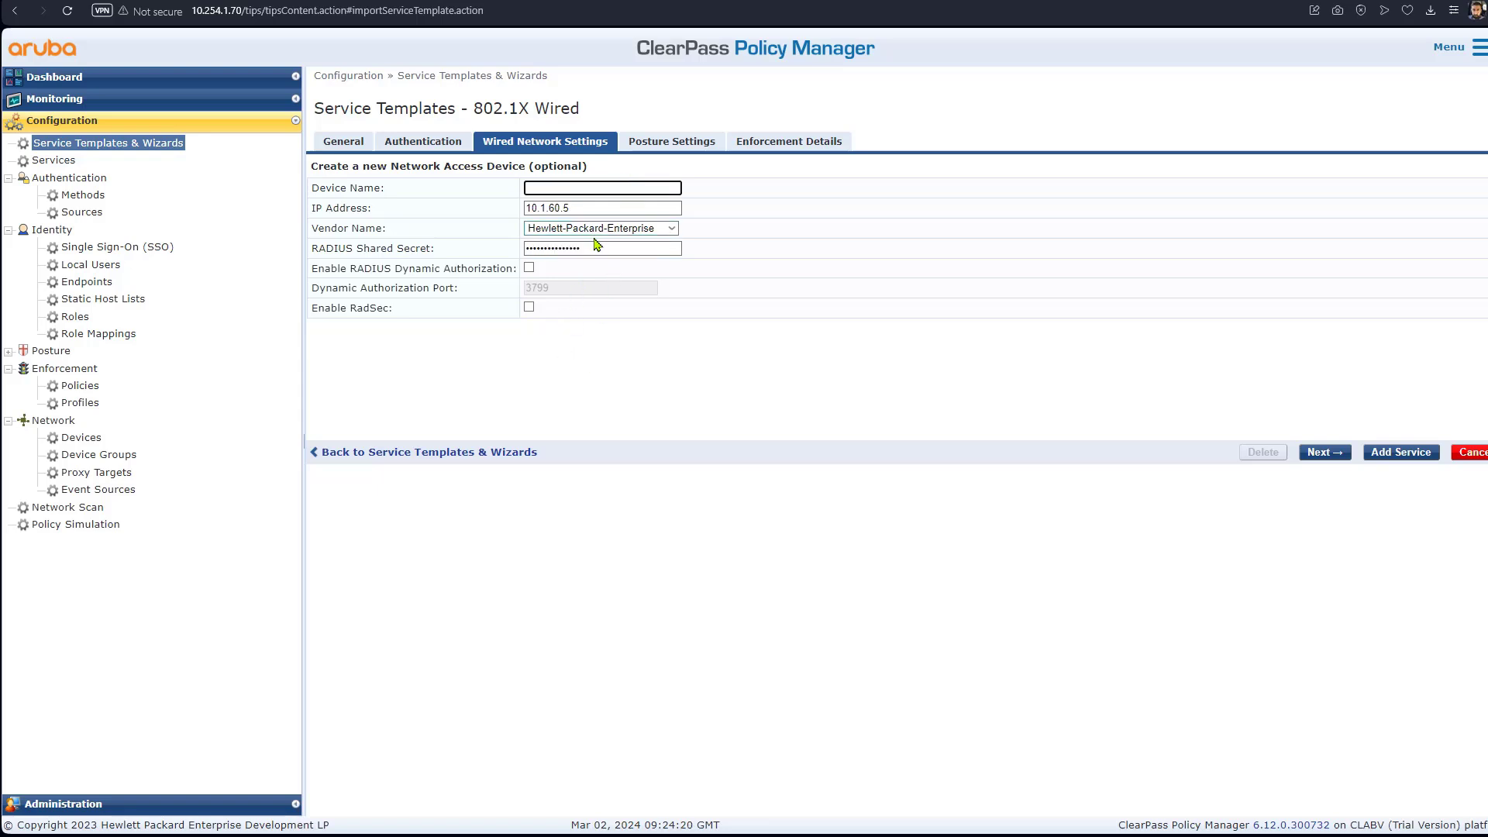
text(Aos-S)
key(BackSpace)
key(Delete)
text(OS)
click(1321, 456)
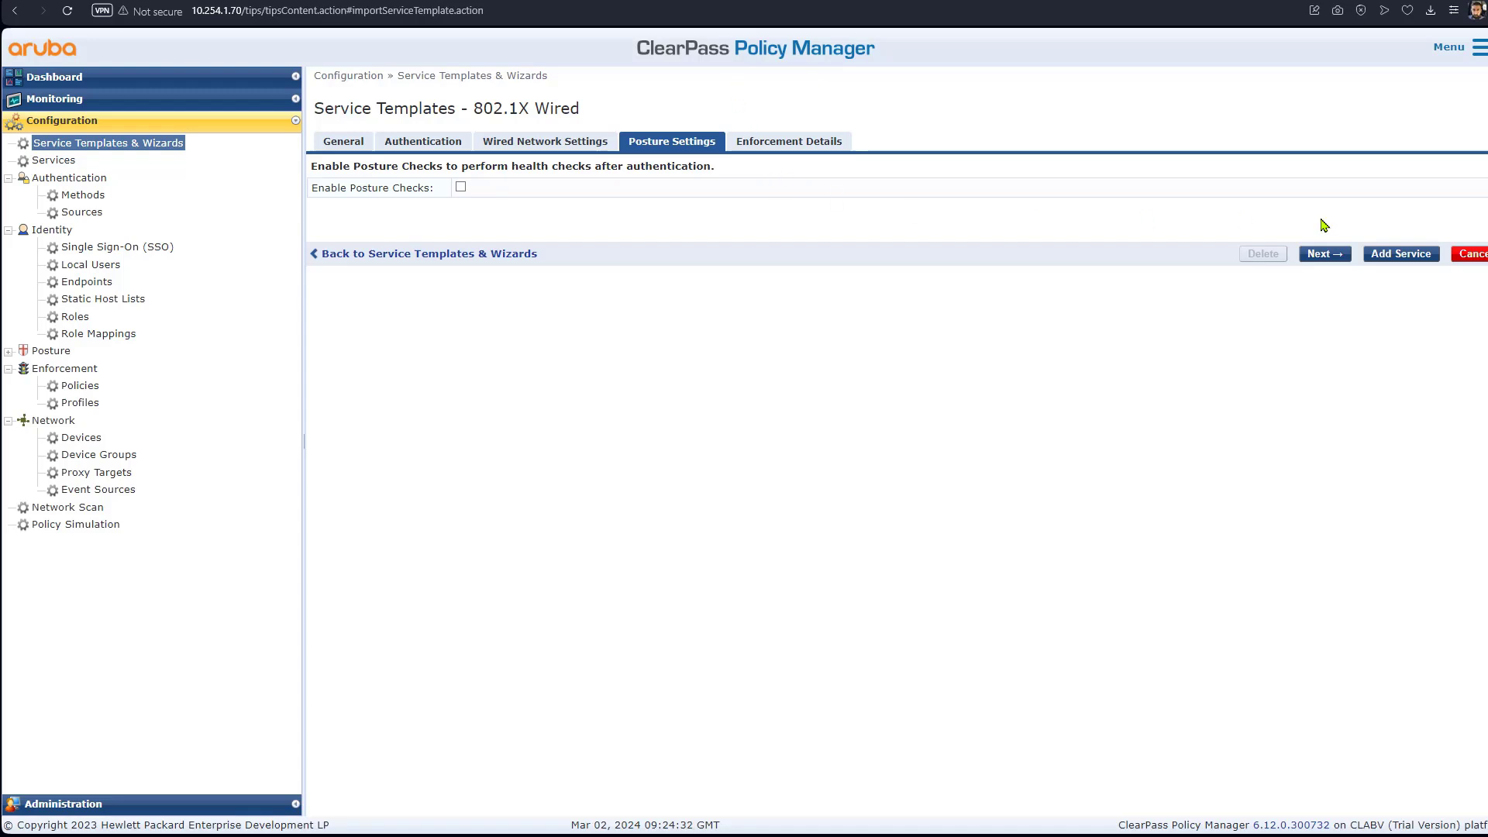
- Skip posture checks and make the first enforcement rule match on the memberOf attribute
click(1324, 254)
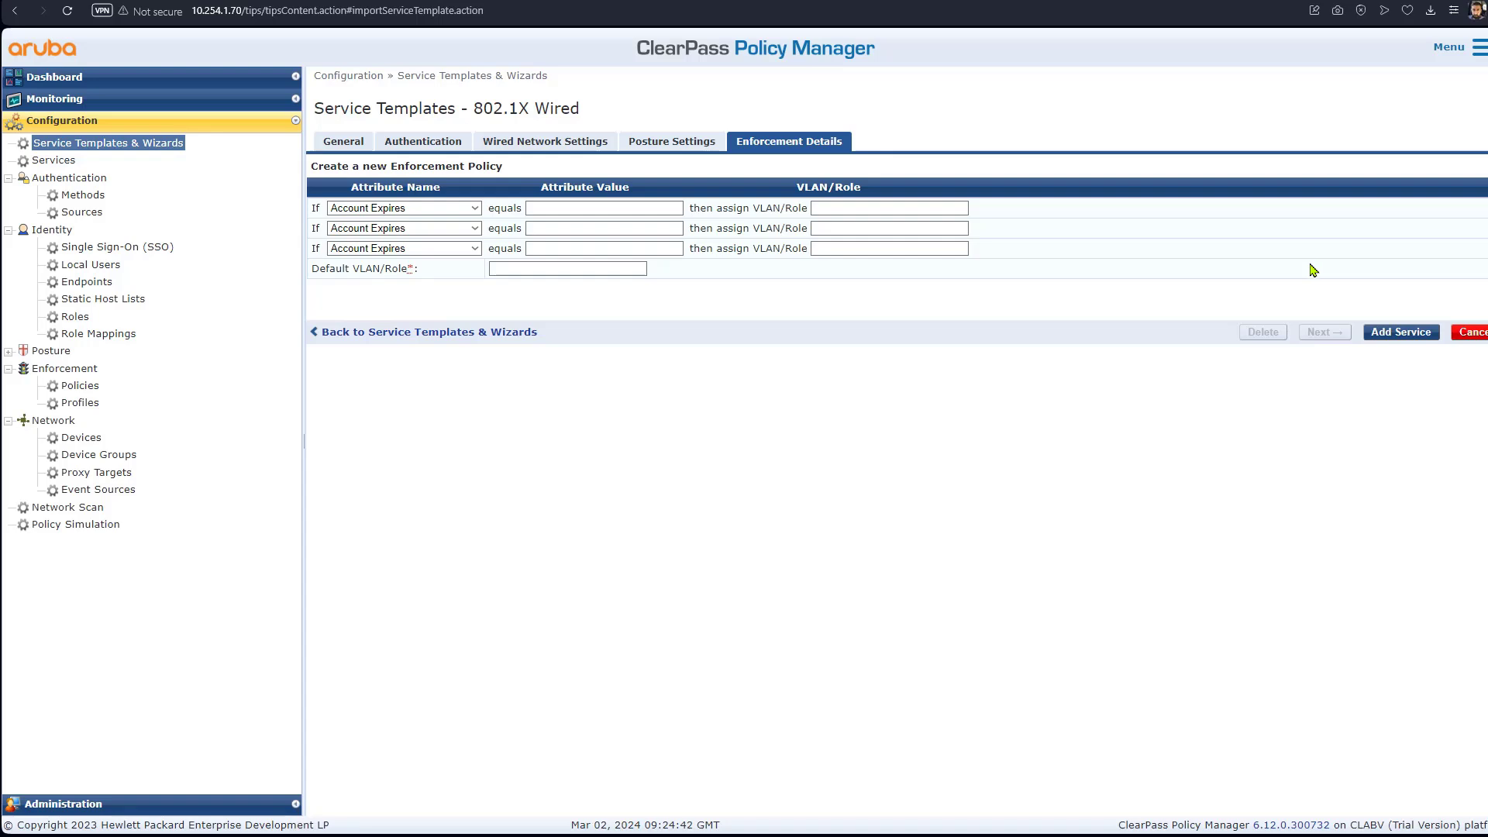
click(474, 209)
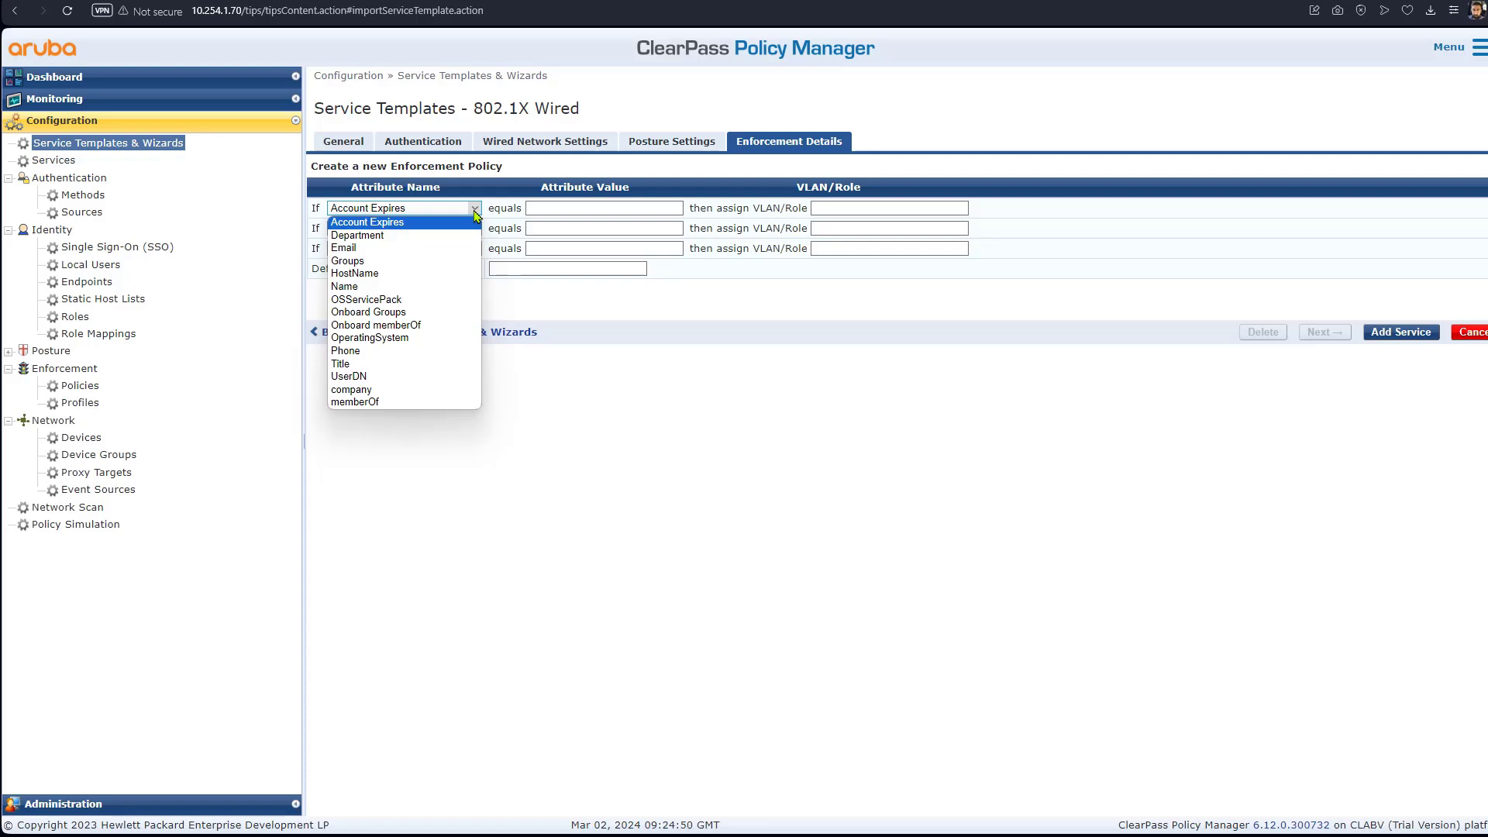
click(549, 448)
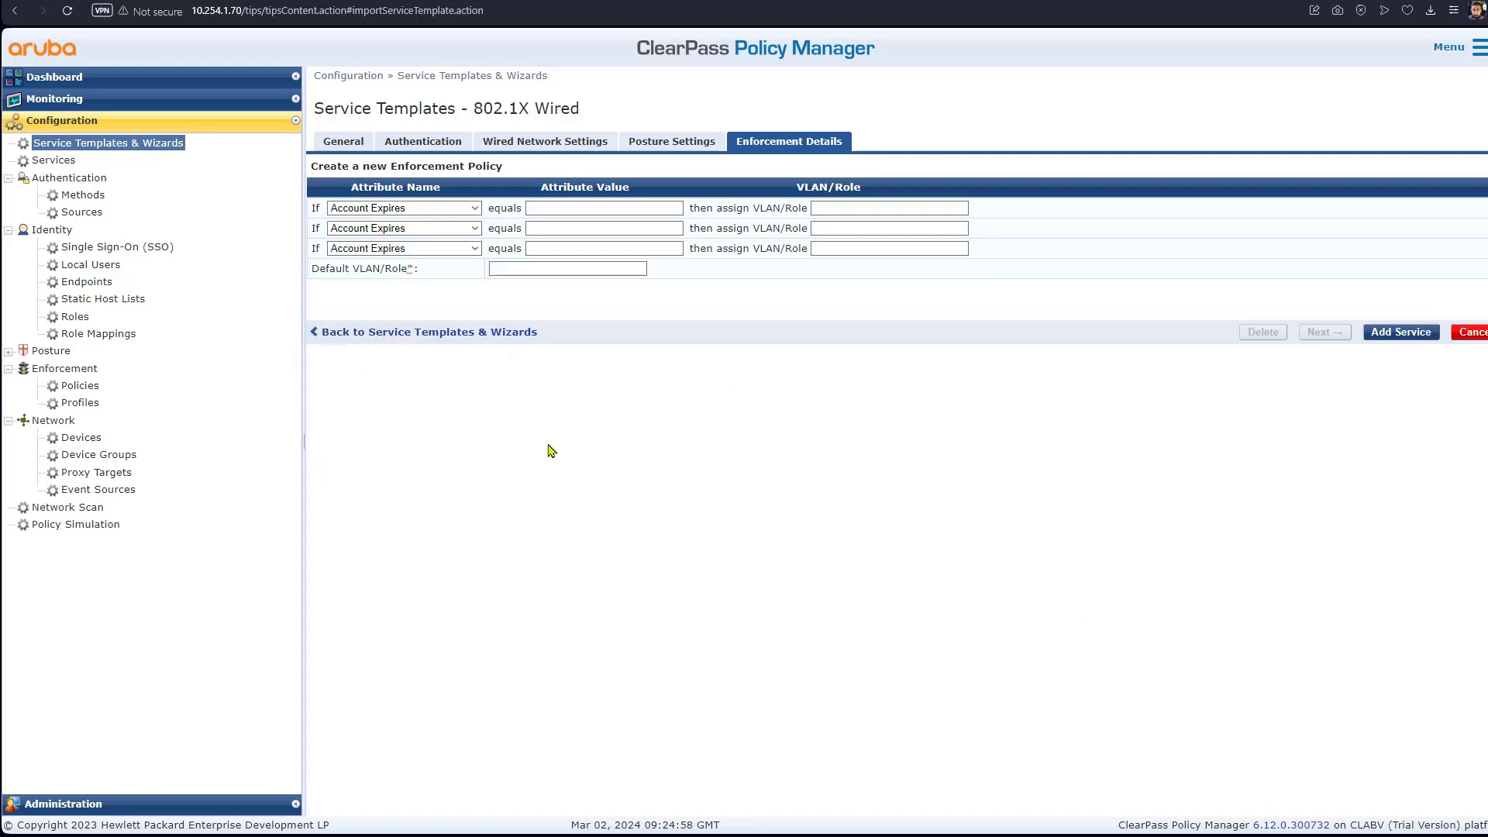
click(464, 211)
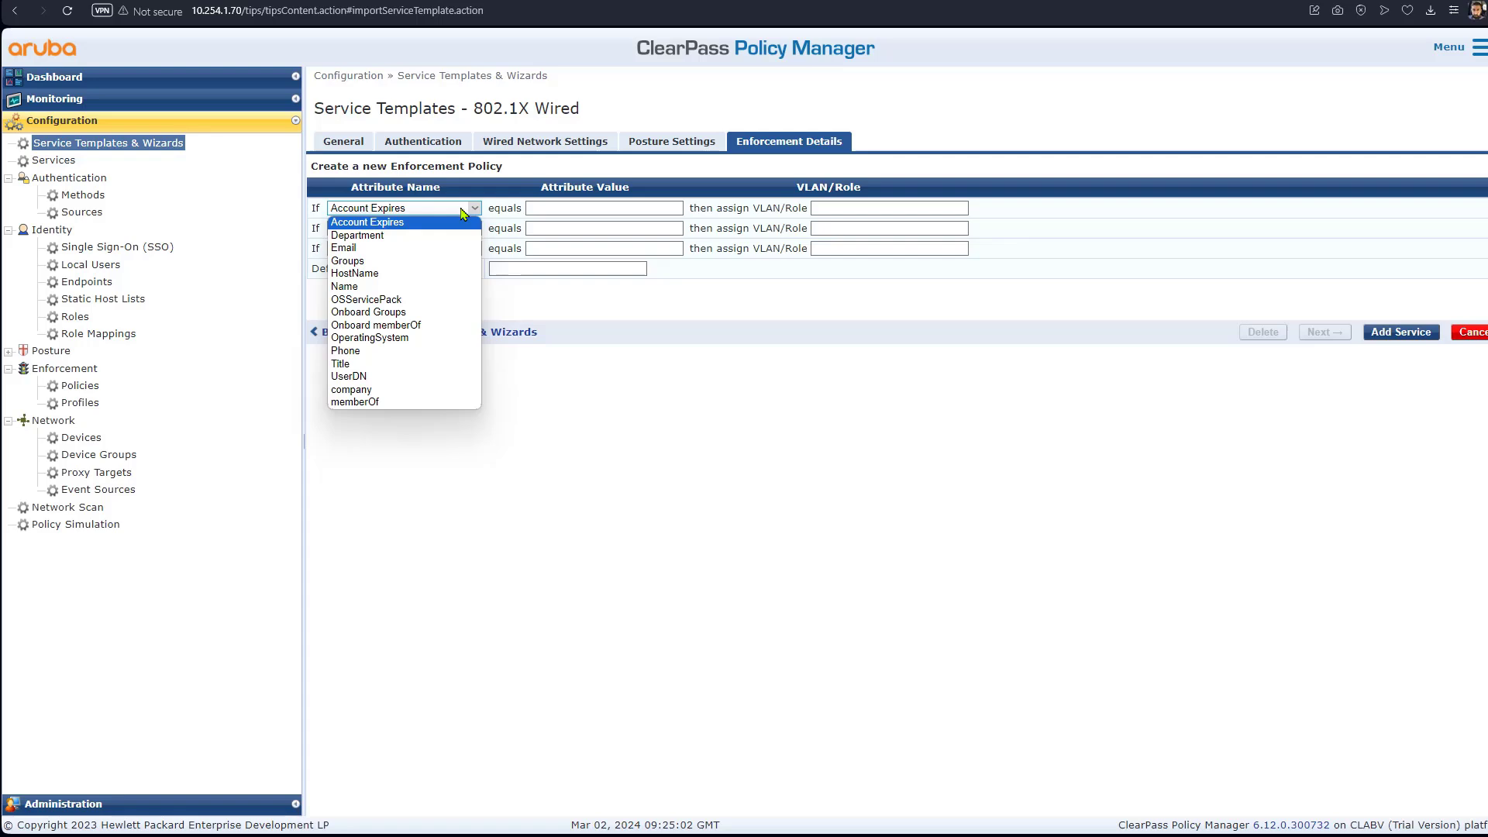
click(413, 402)
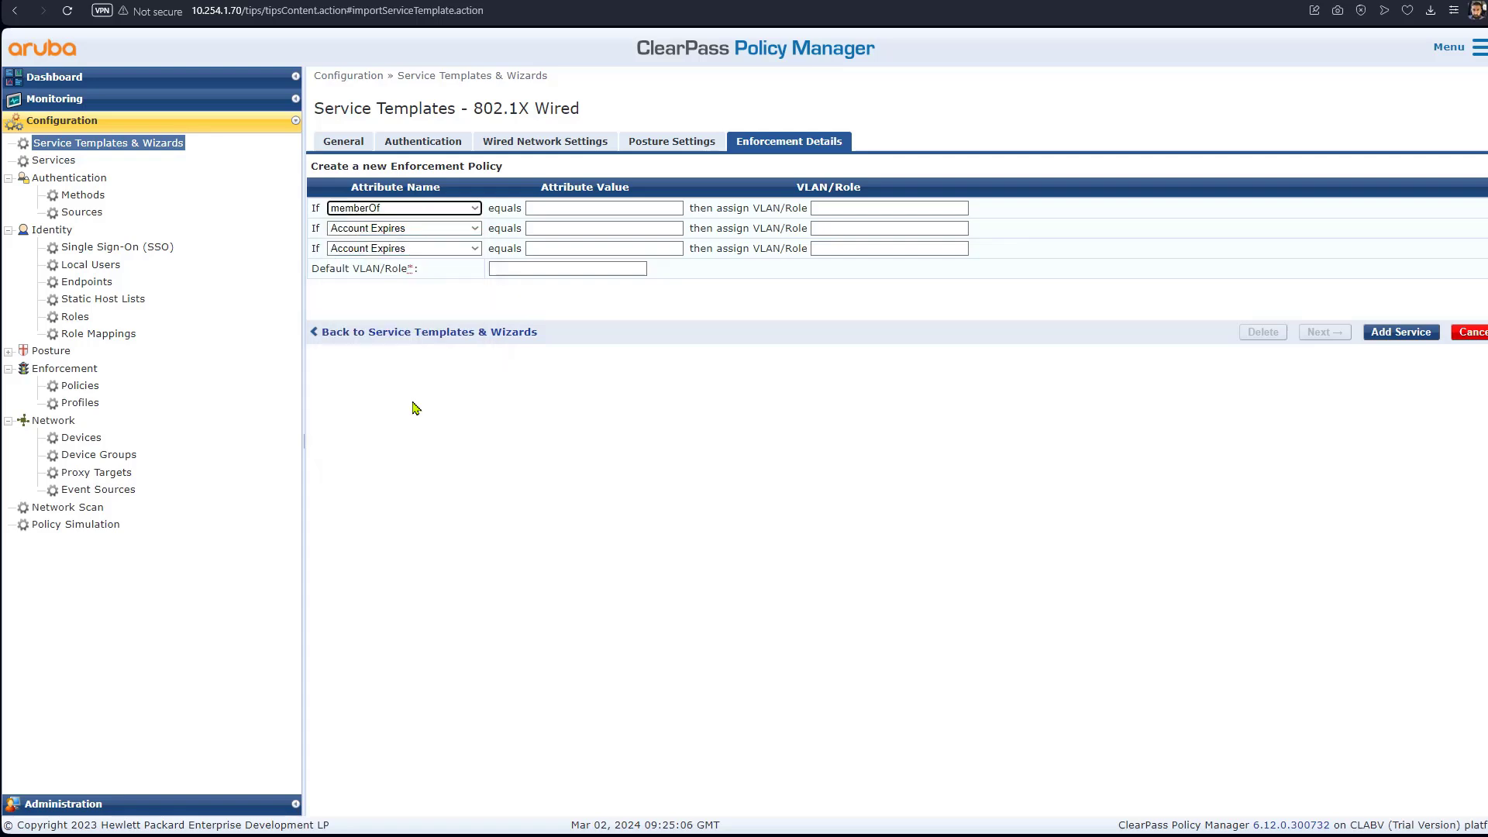
click(609, 210)
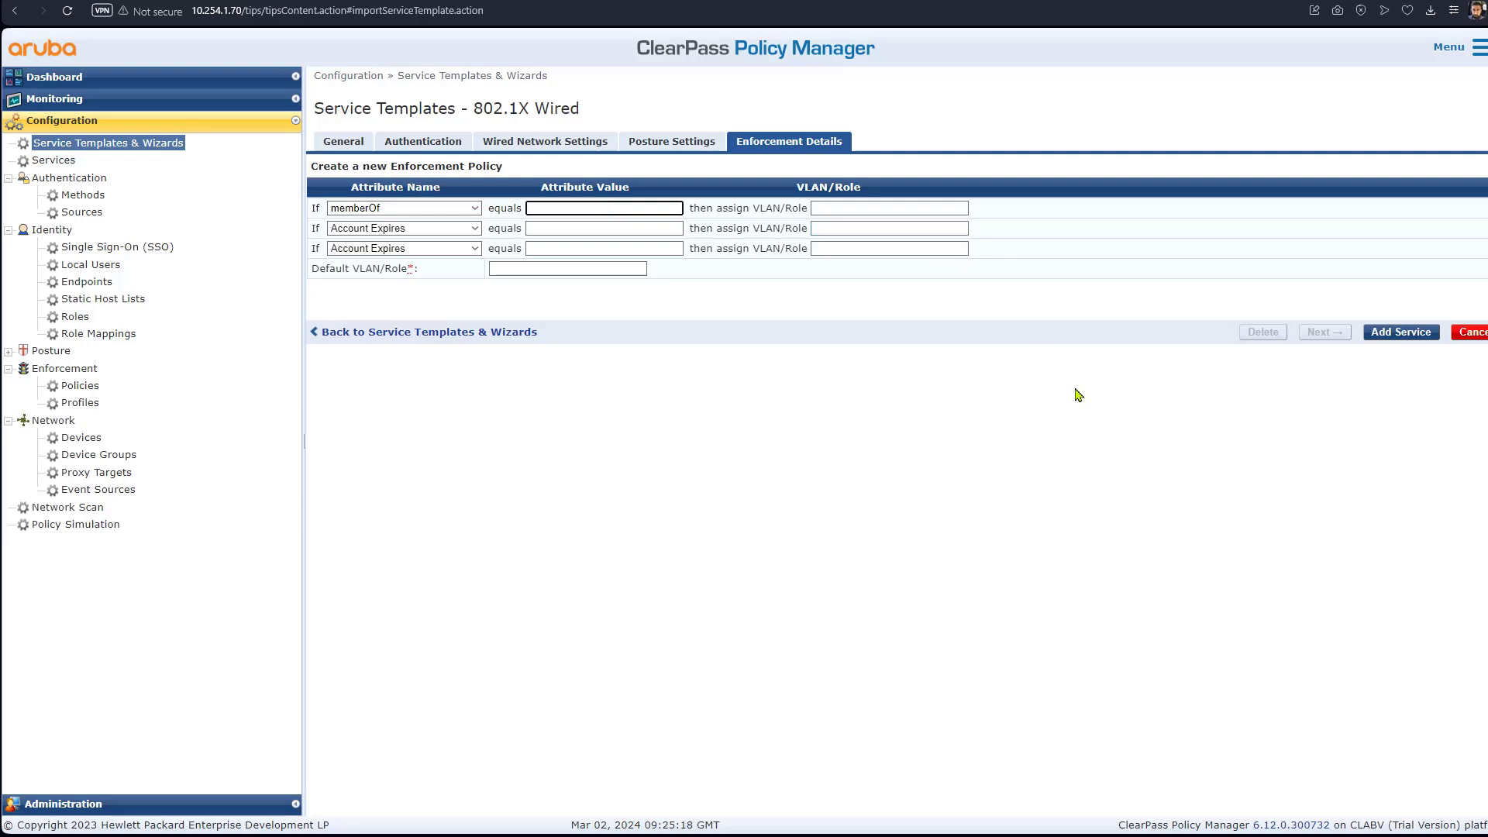
key(alt+Tab)
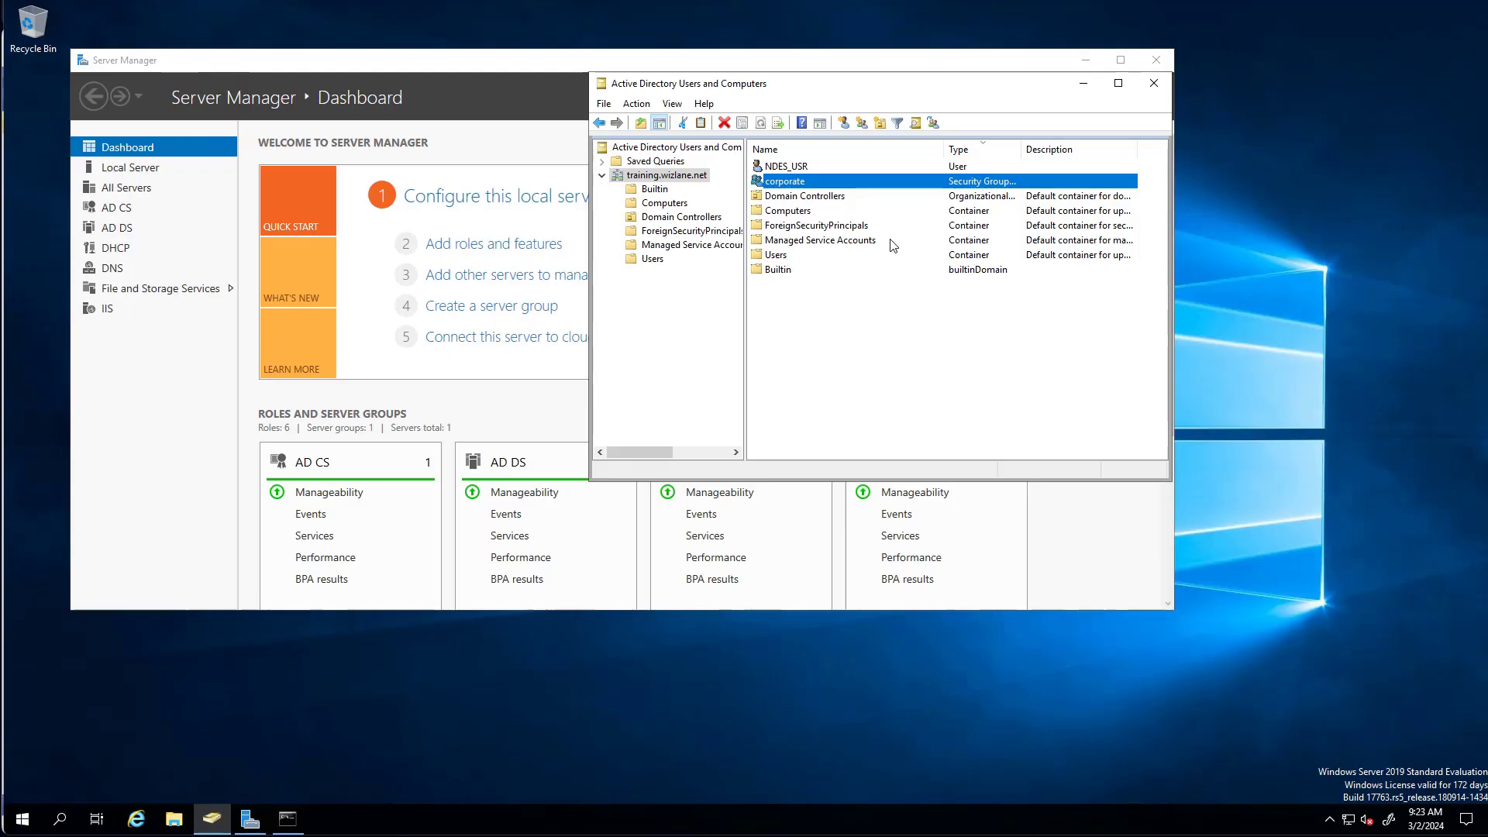
- Check the corporate group's Members tab shows one user, then return to the rule value
right_click(799, 180)
click(856, 326)
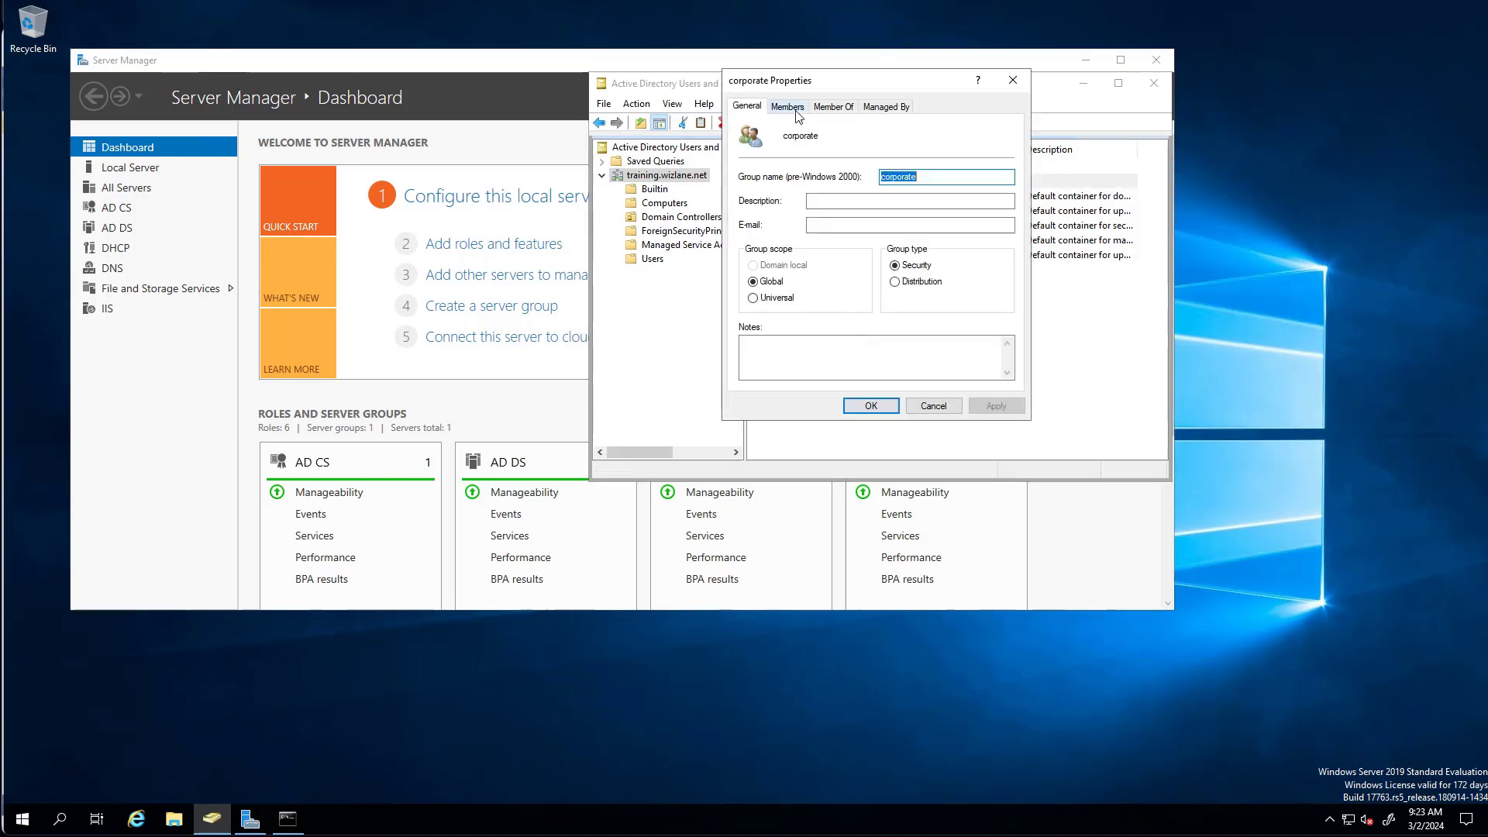
click(795, 108)
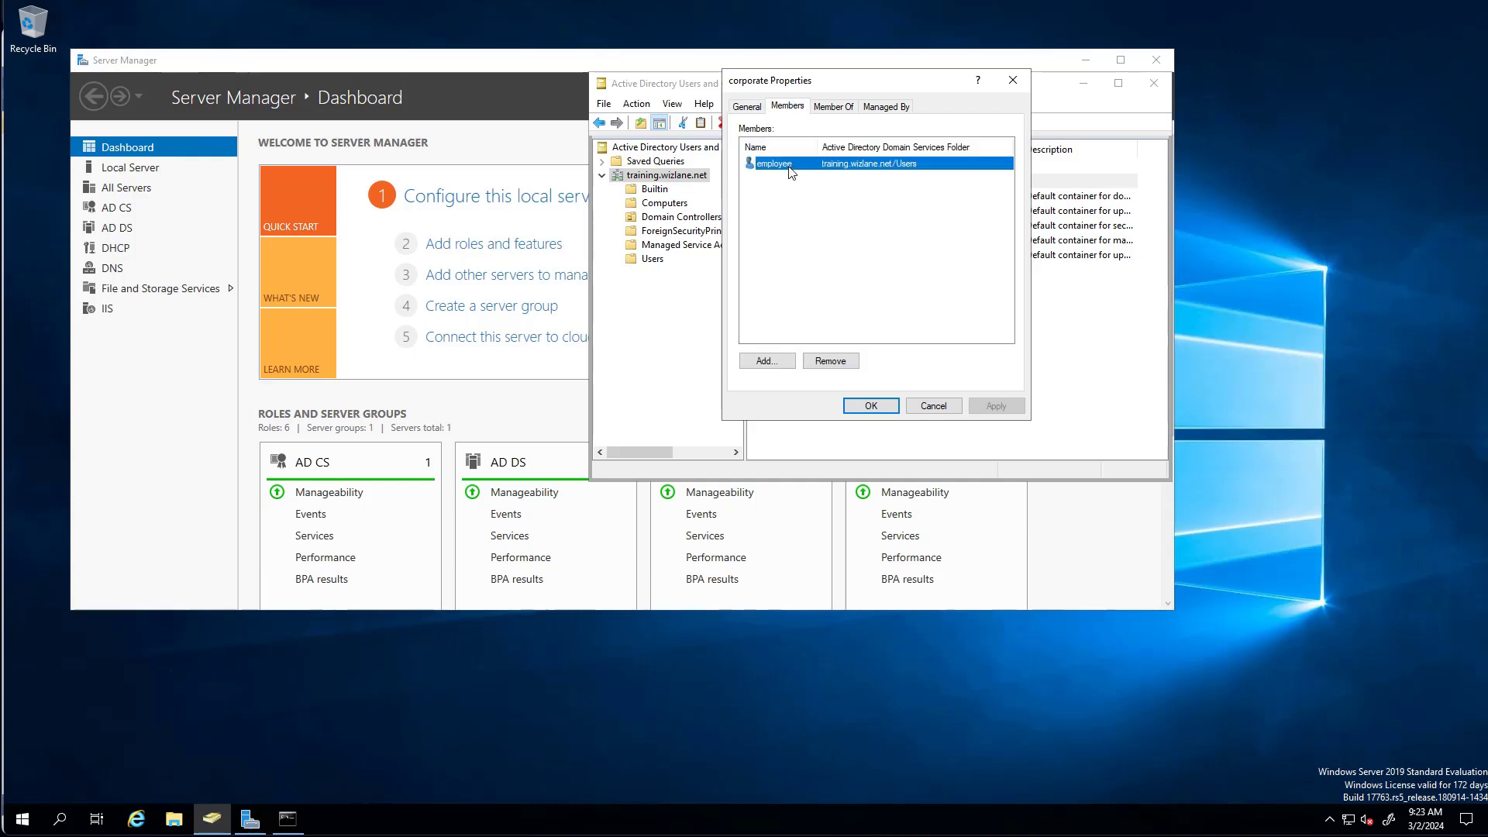
click(933, 405)
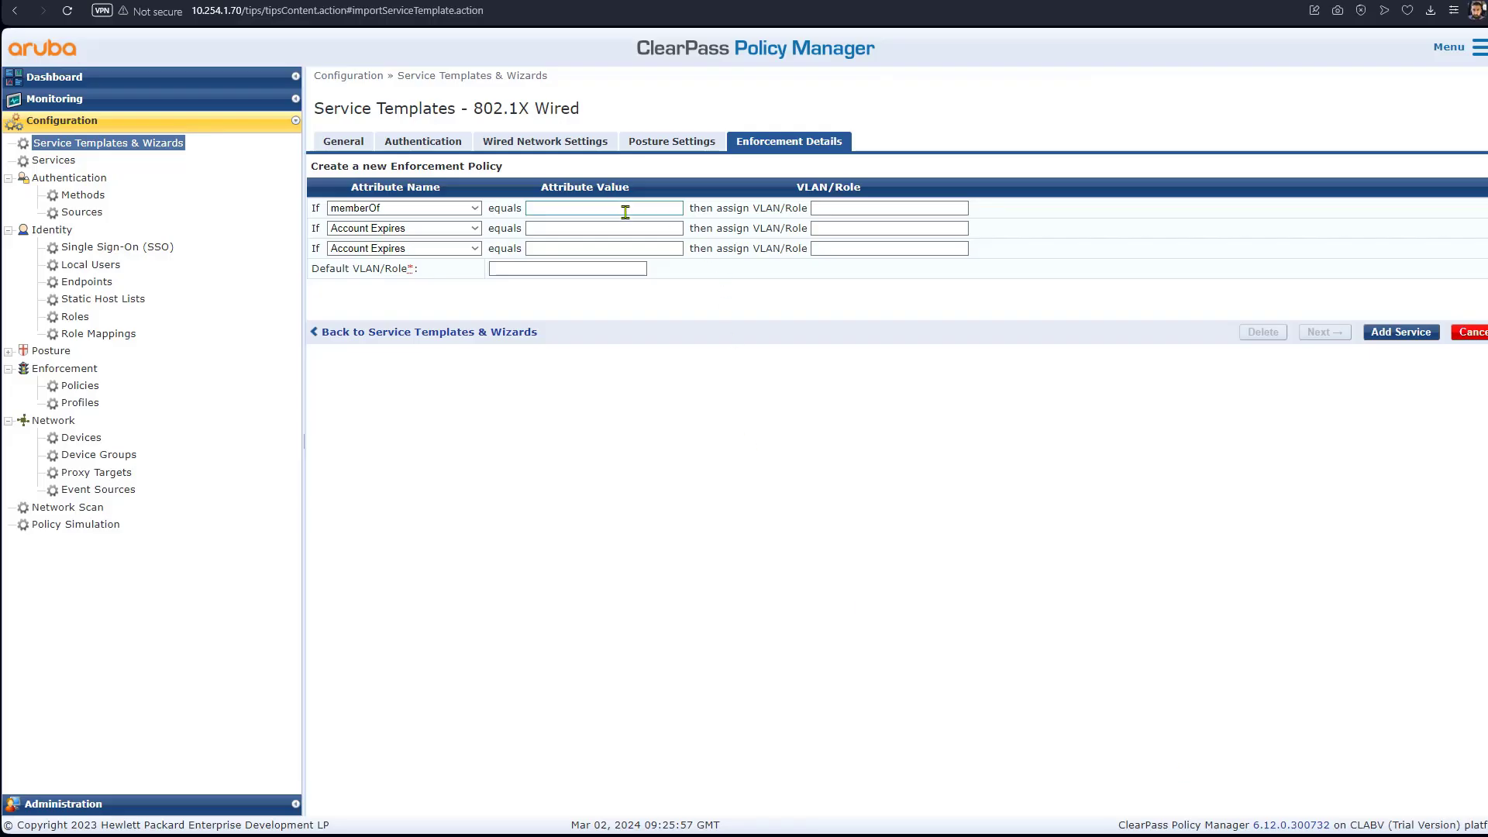
click(627, 208)
- Map memberOf corporate to VLAN 61, set default VLAN 60, and add the service
text(corporate)
key(Tab)
text(61)
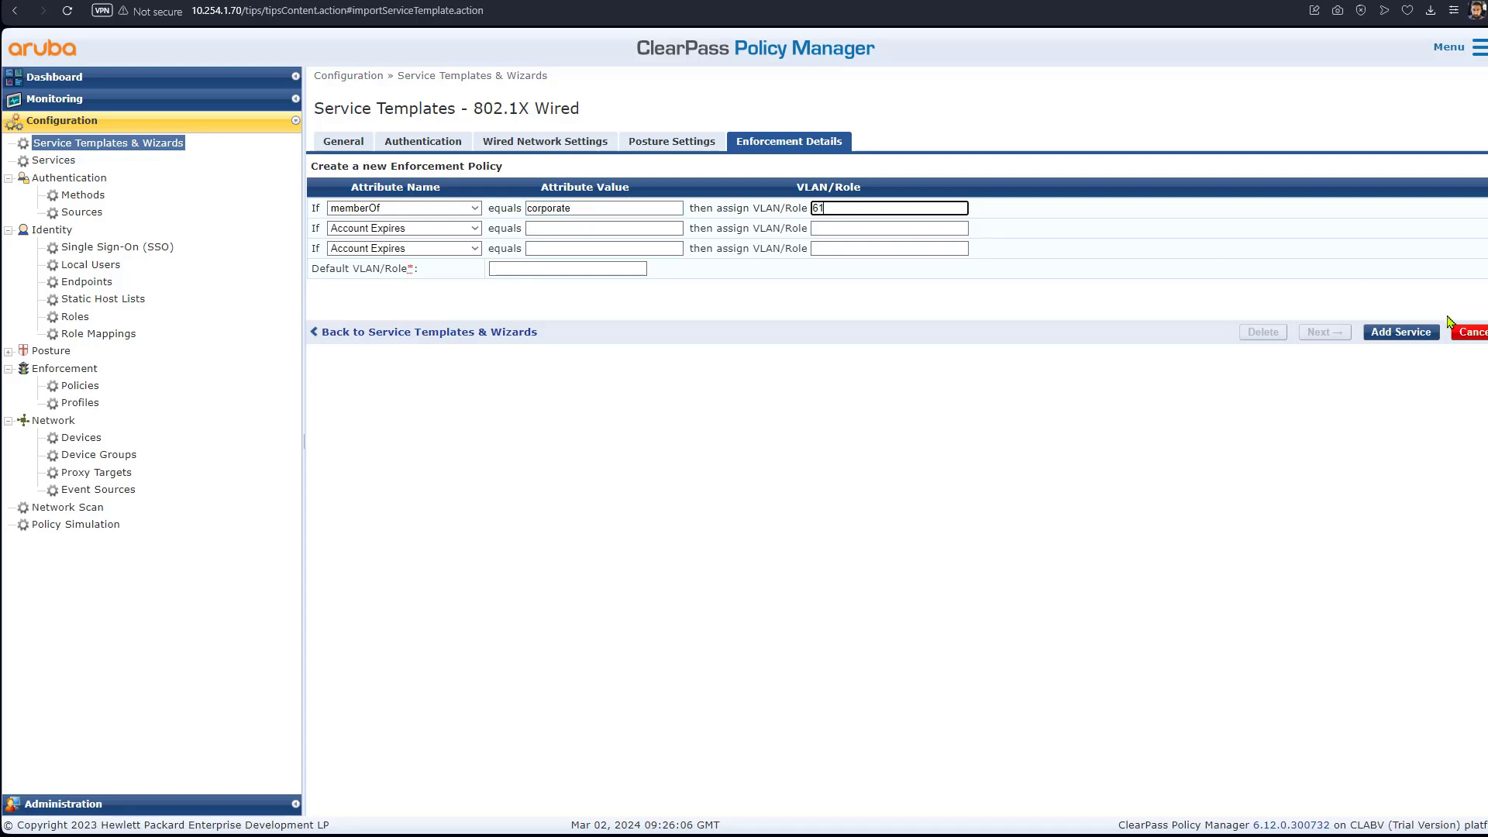
click(1421, 335)
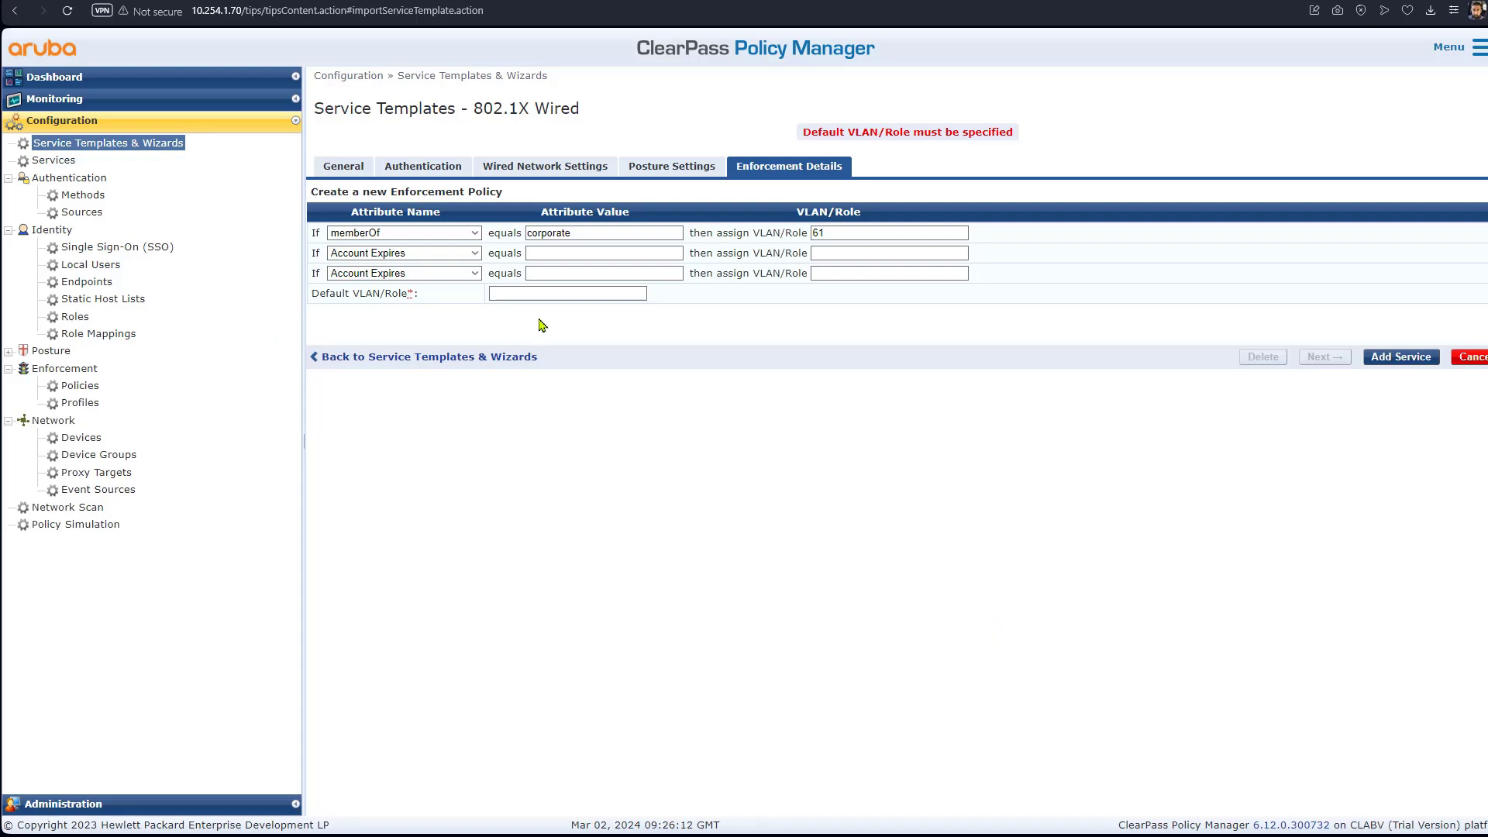
click(563, 293)
click(563, 293)
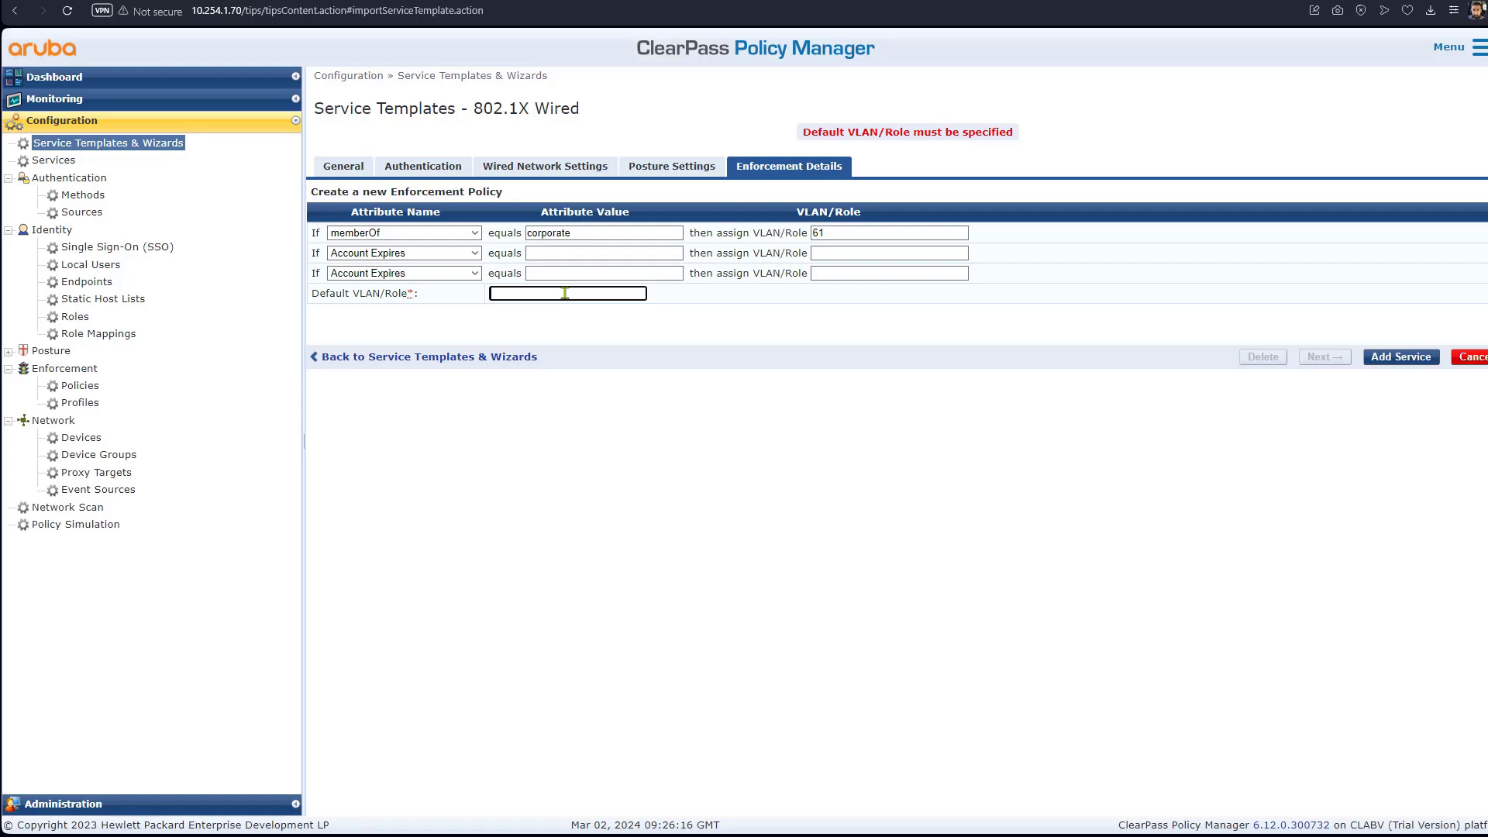
text(60)
click(1393, 363)
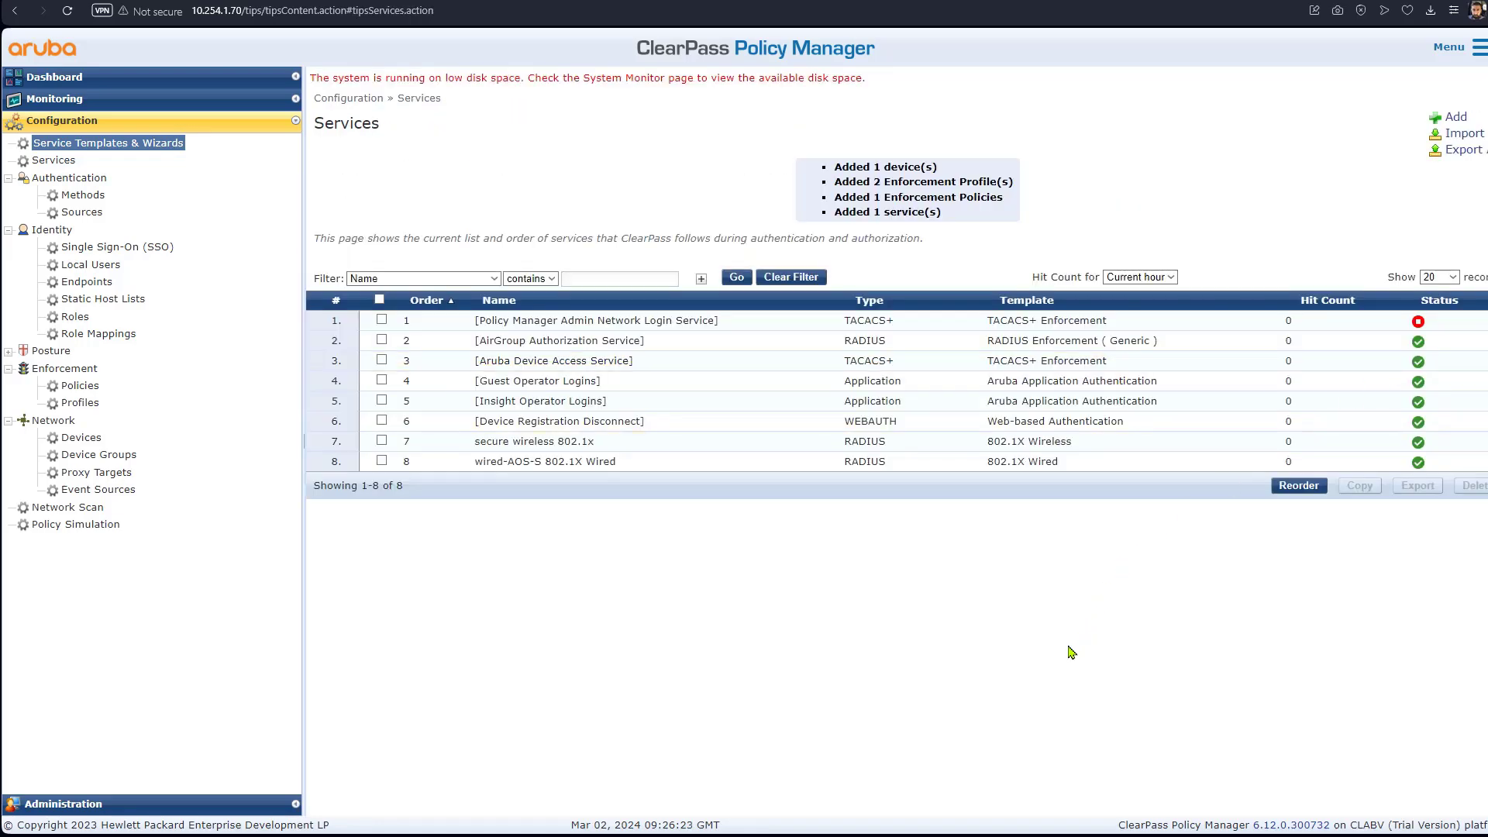
- Open the wired-AOS-S 802.1X Wired service and review its rules, authentication sources and roles
click(53, 161)
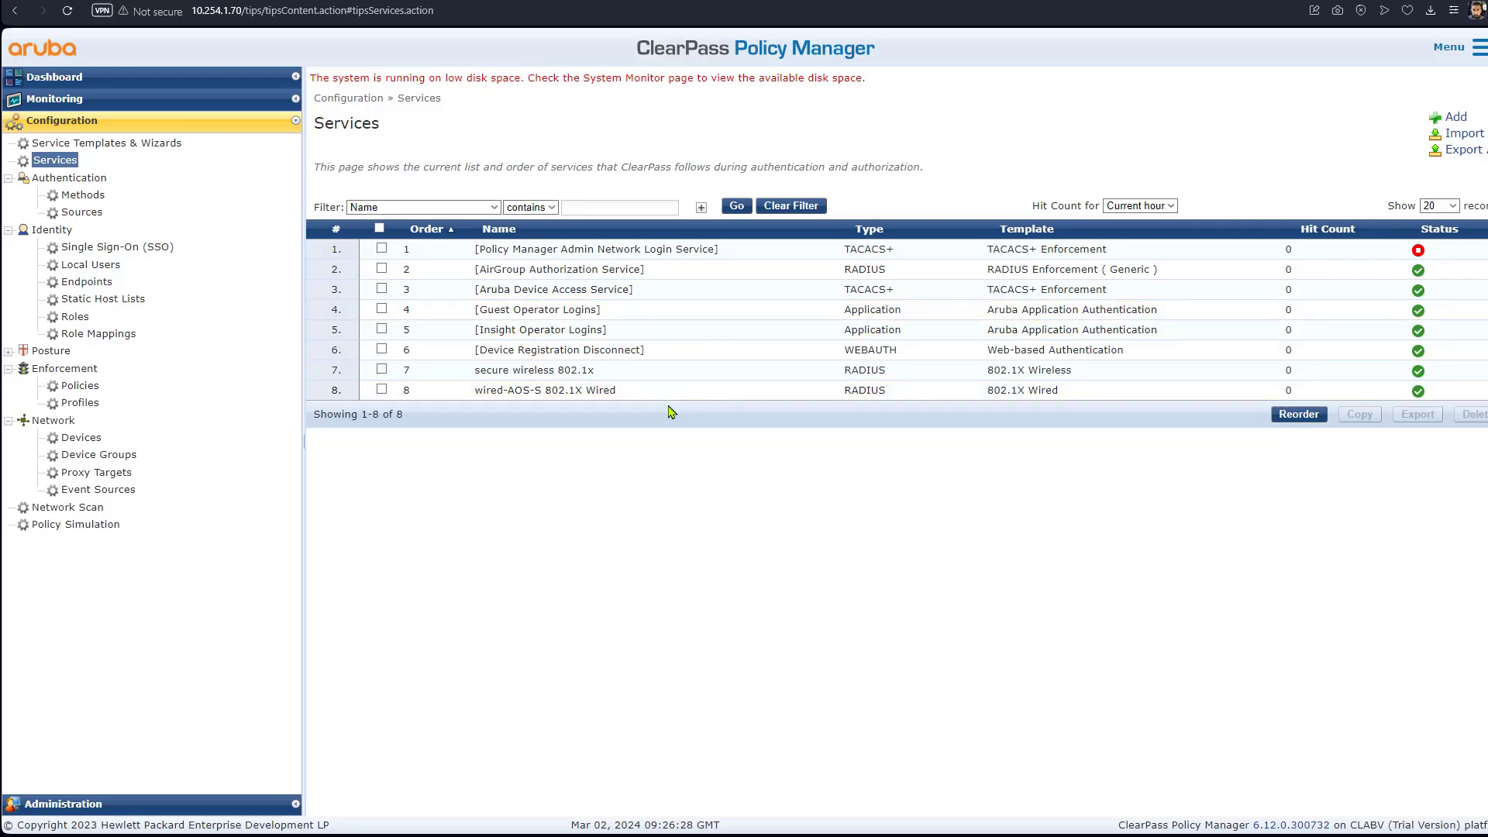
click(537, 397)
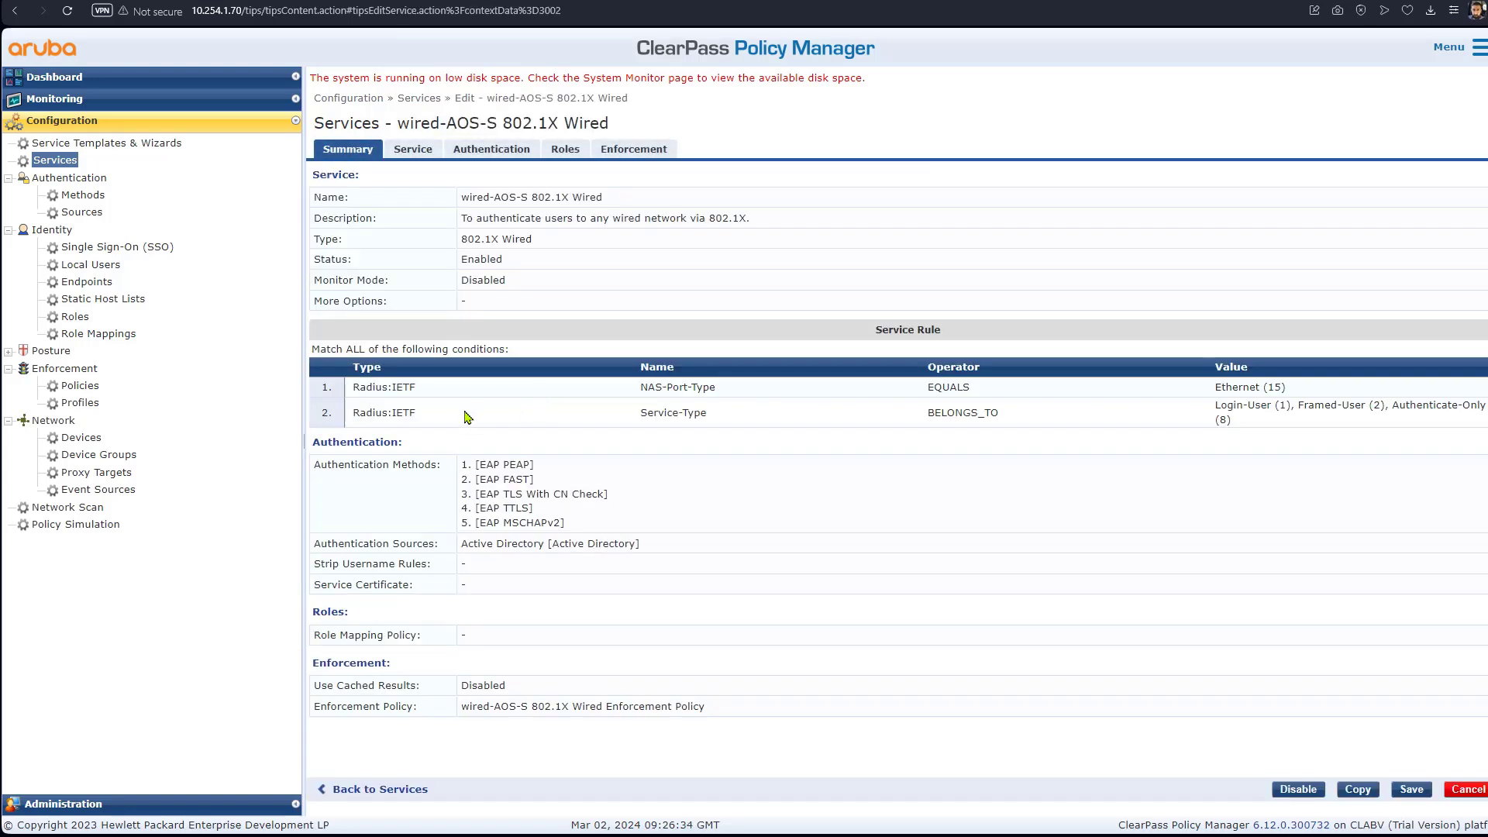
click(423, 154)
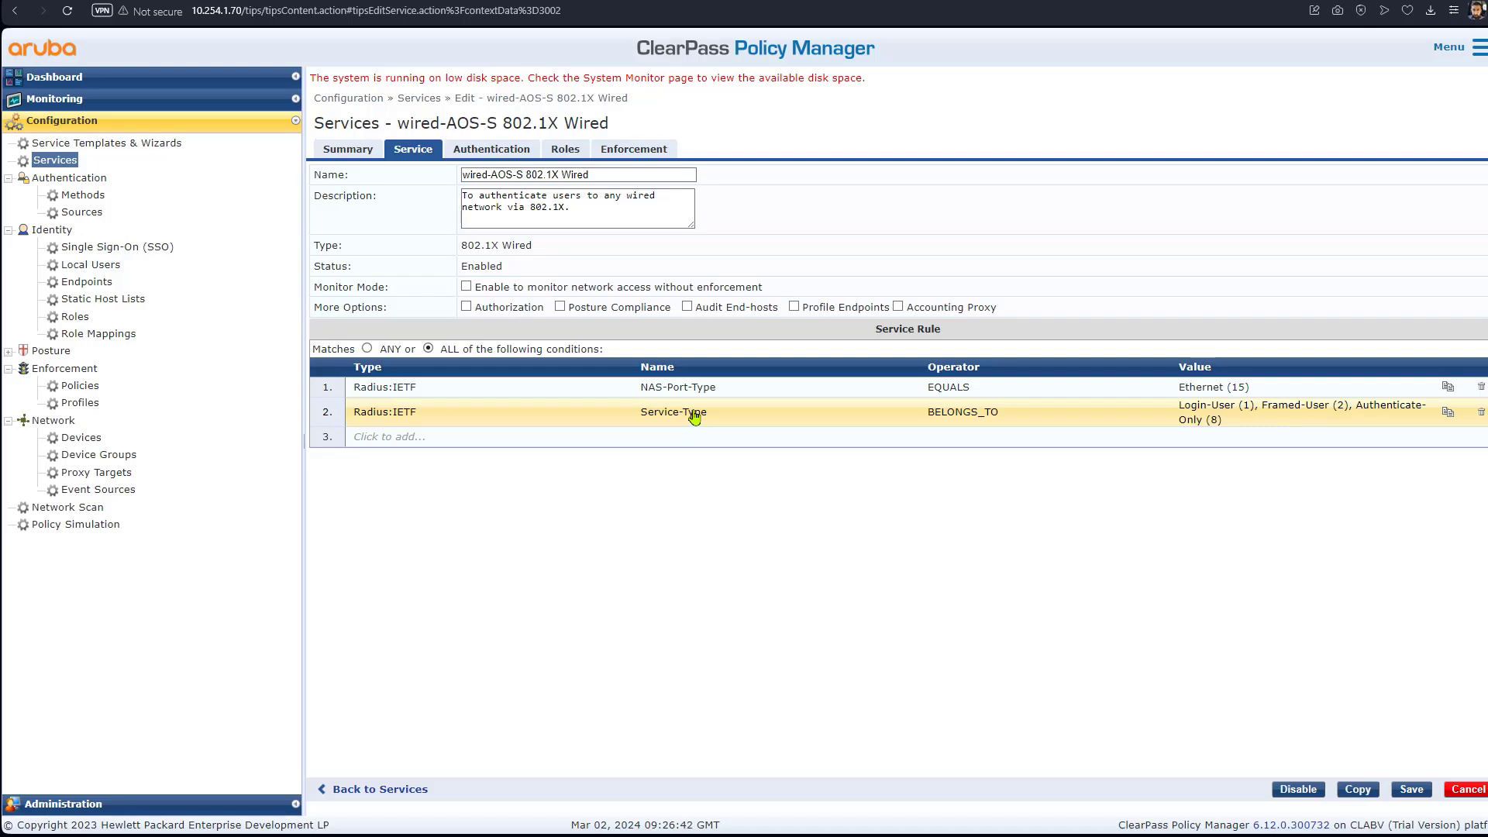
click(502, 154)
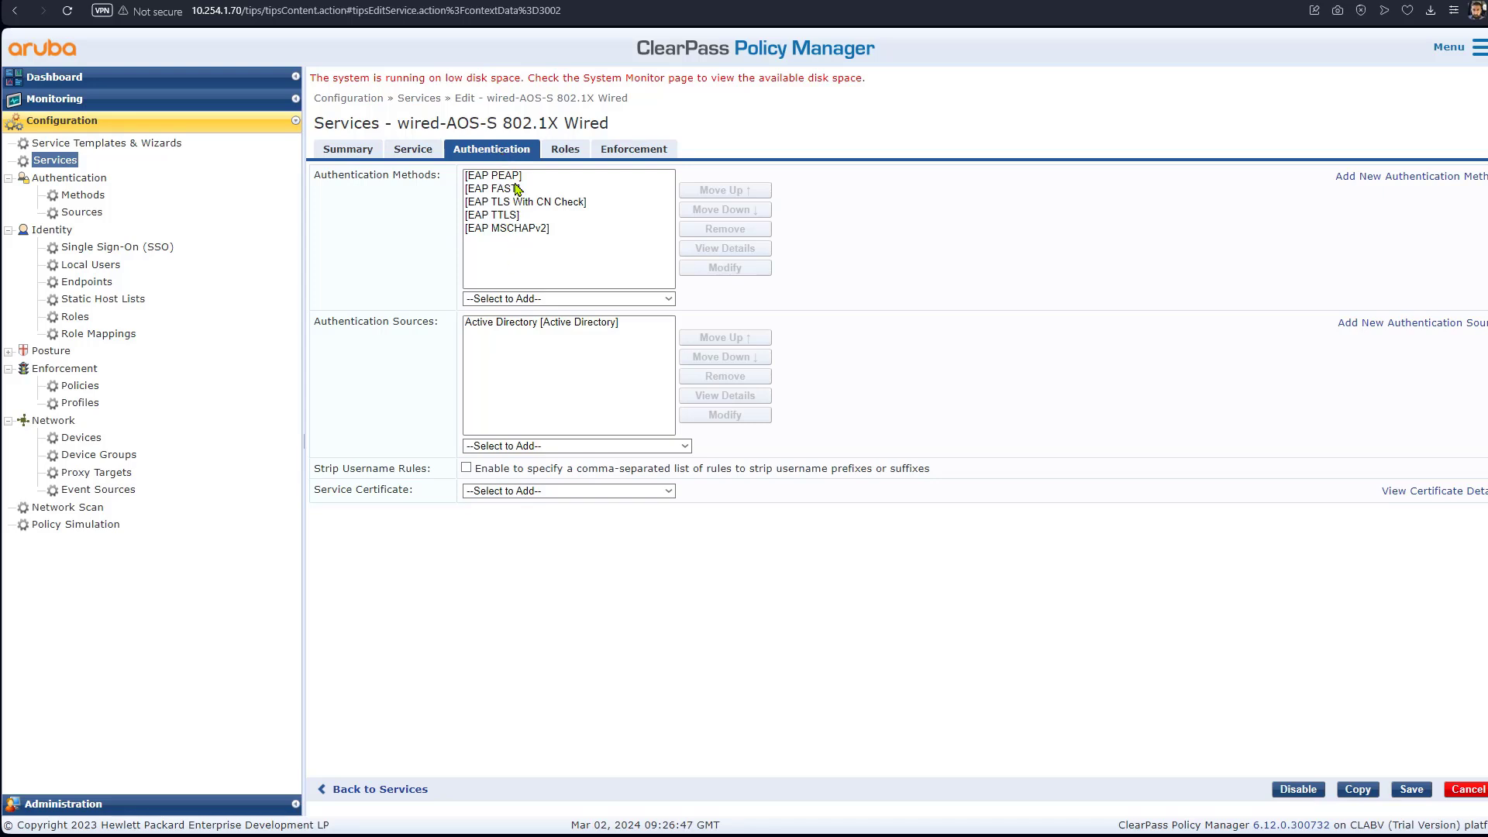
click(532, 327)
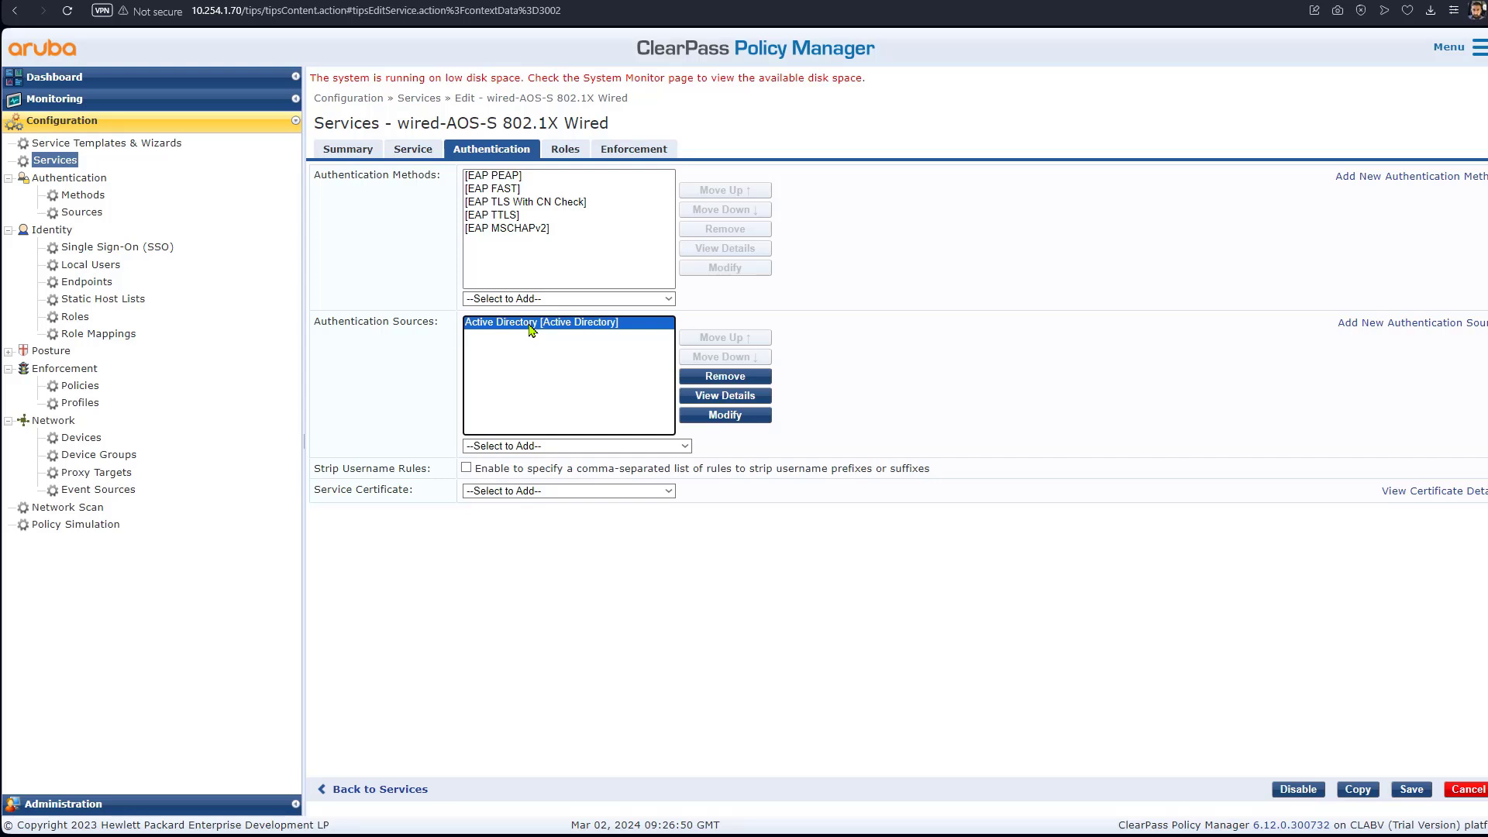
click(575, 150)
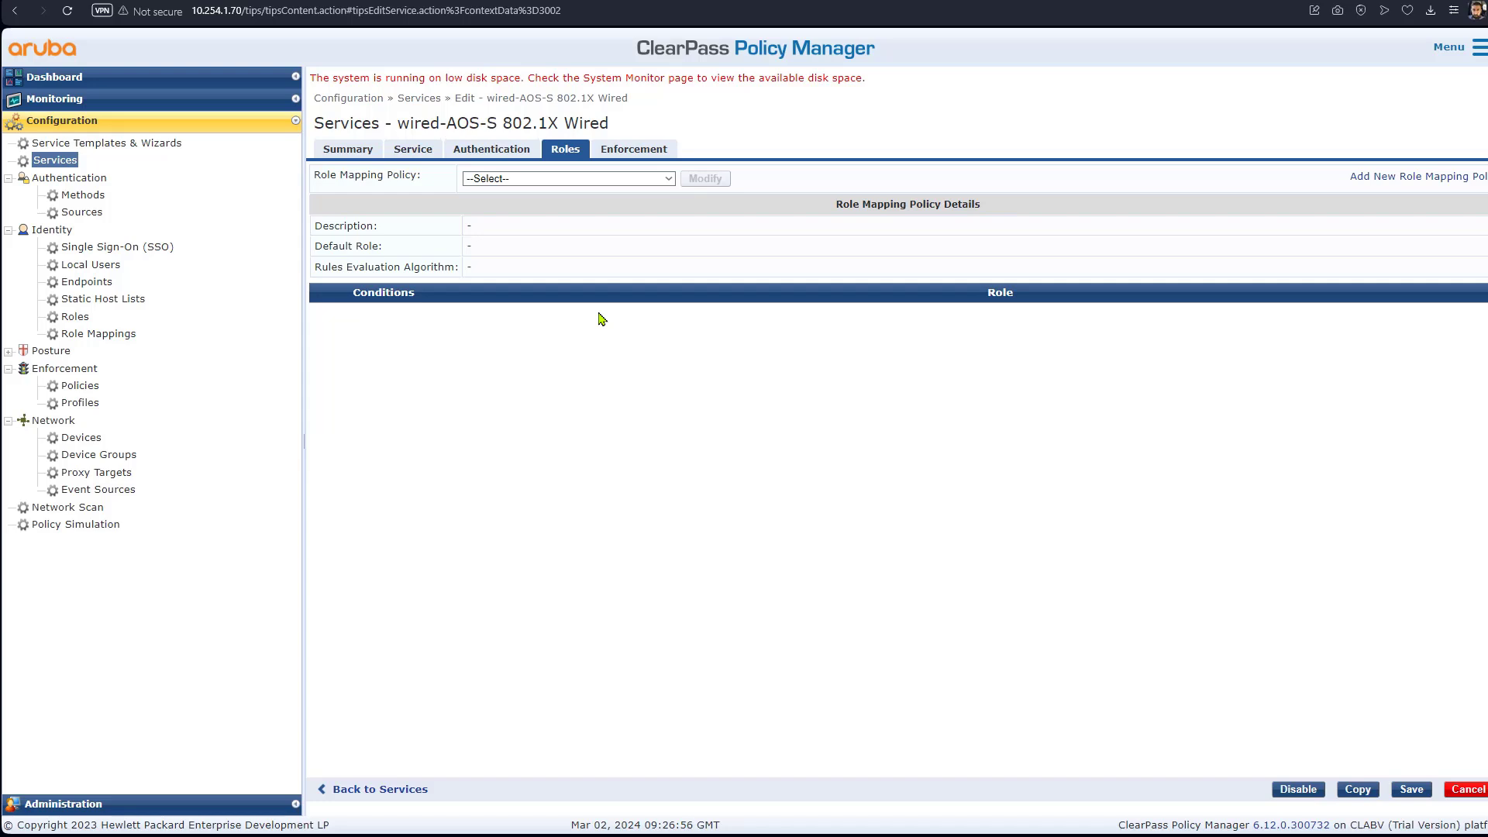
- Review the corporate memberOf enforcement condition and copy the Profile1 name
click(637, 151)
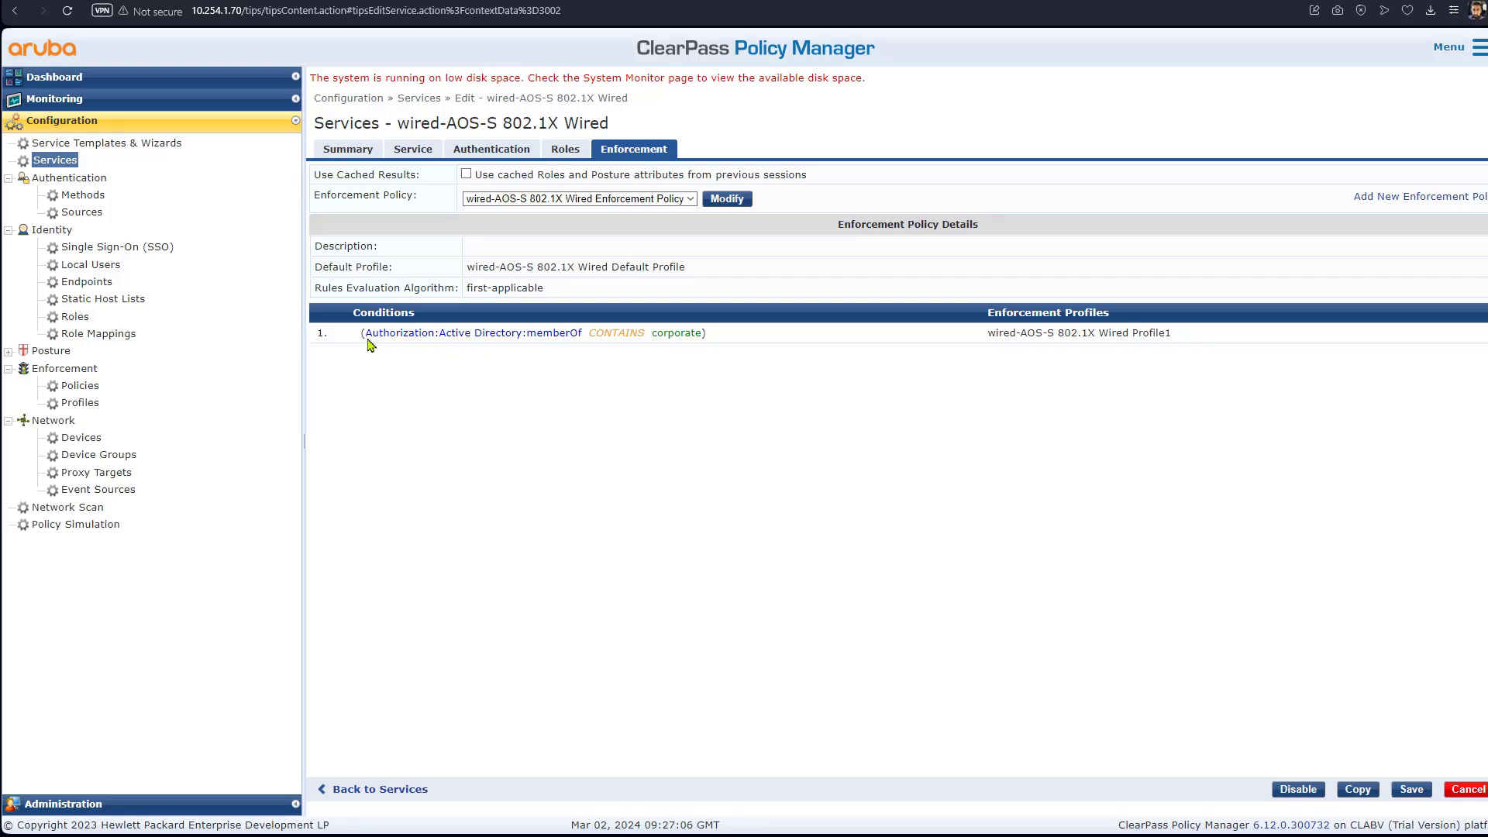
drag(364, 333, 700, 336)
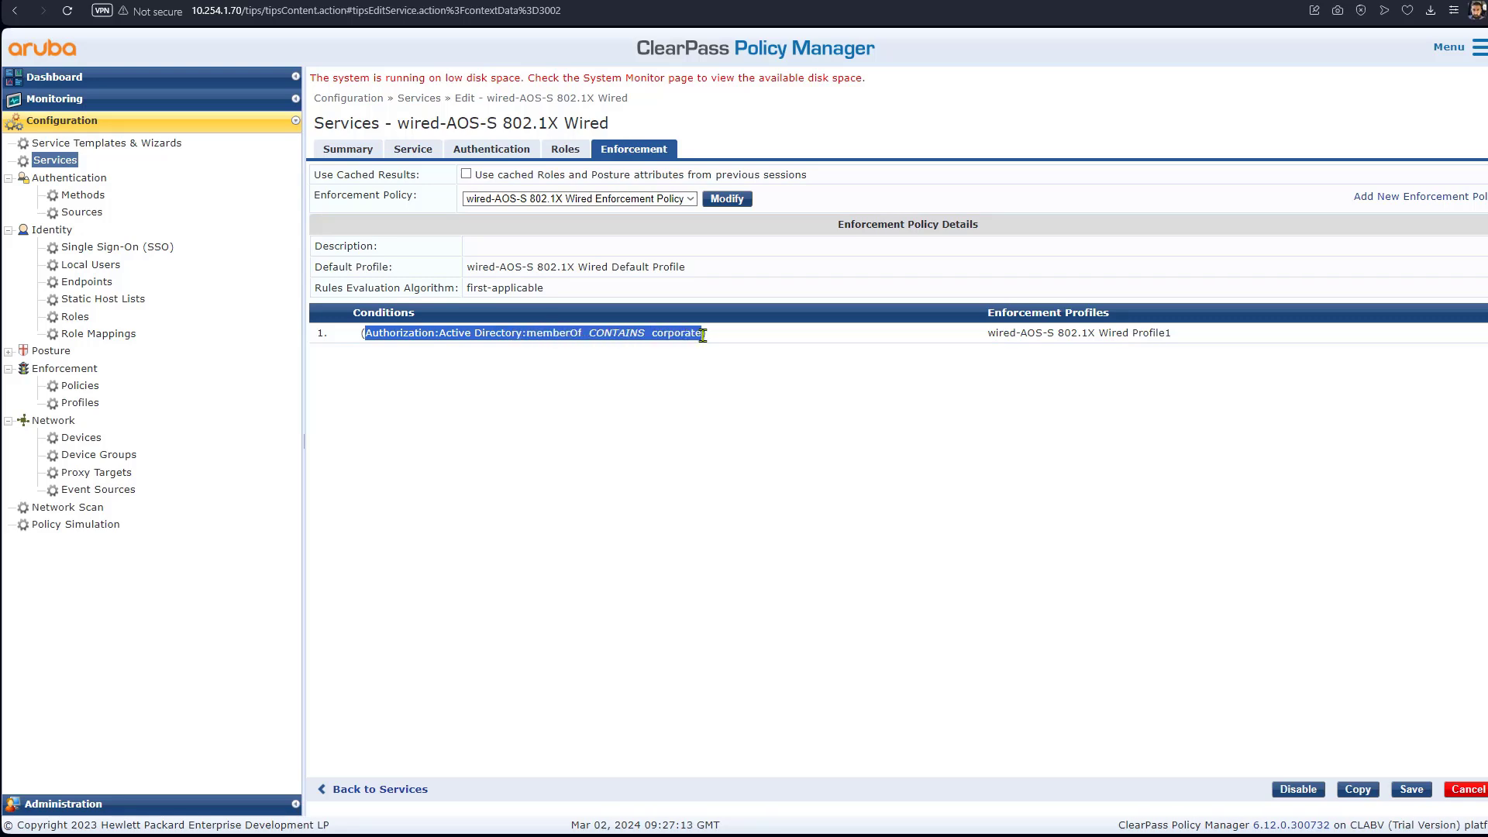
click(1036, 339)
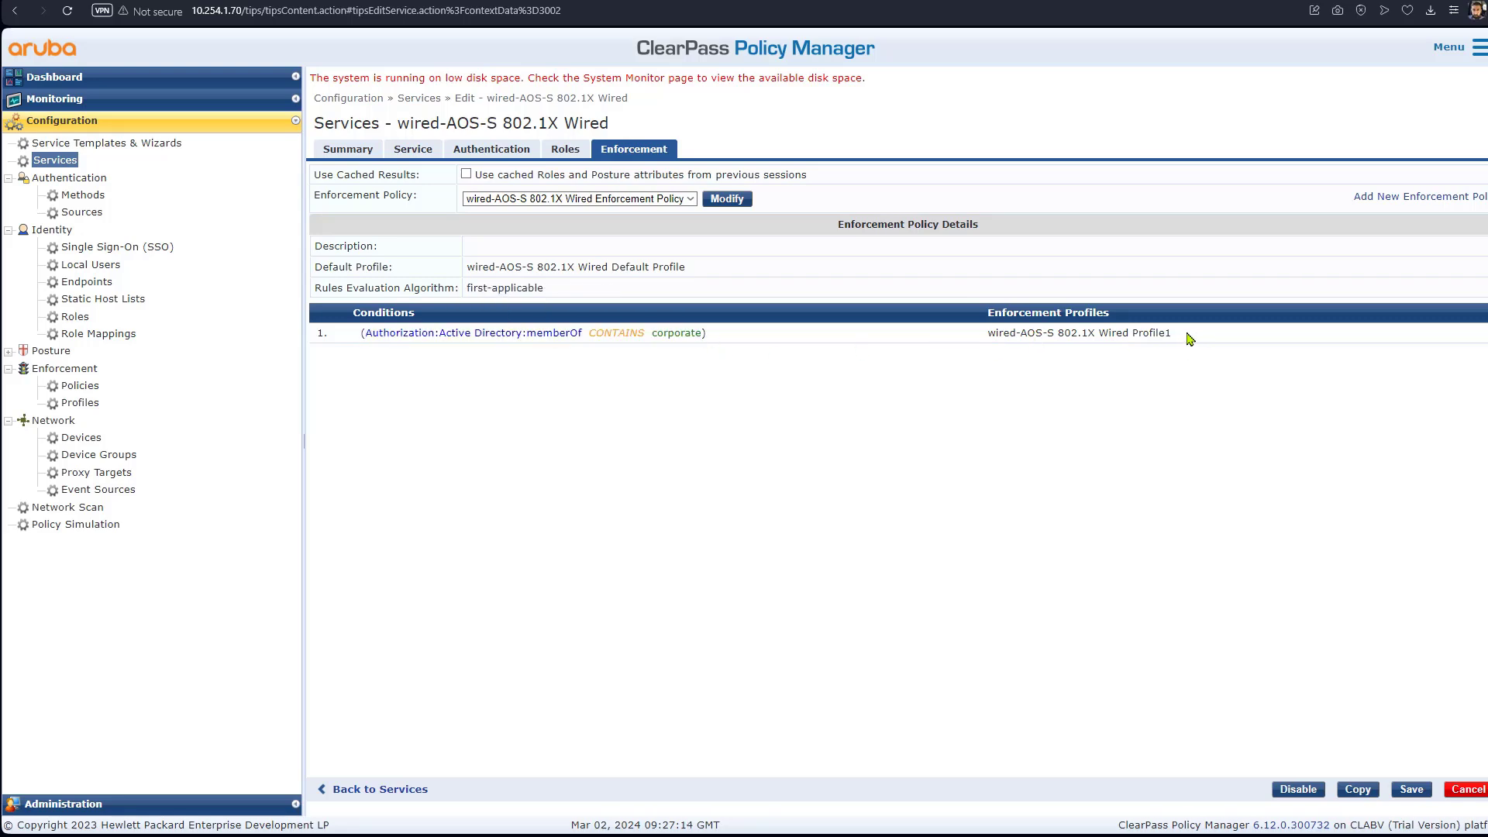
drag(1190, 338, 993, 345)
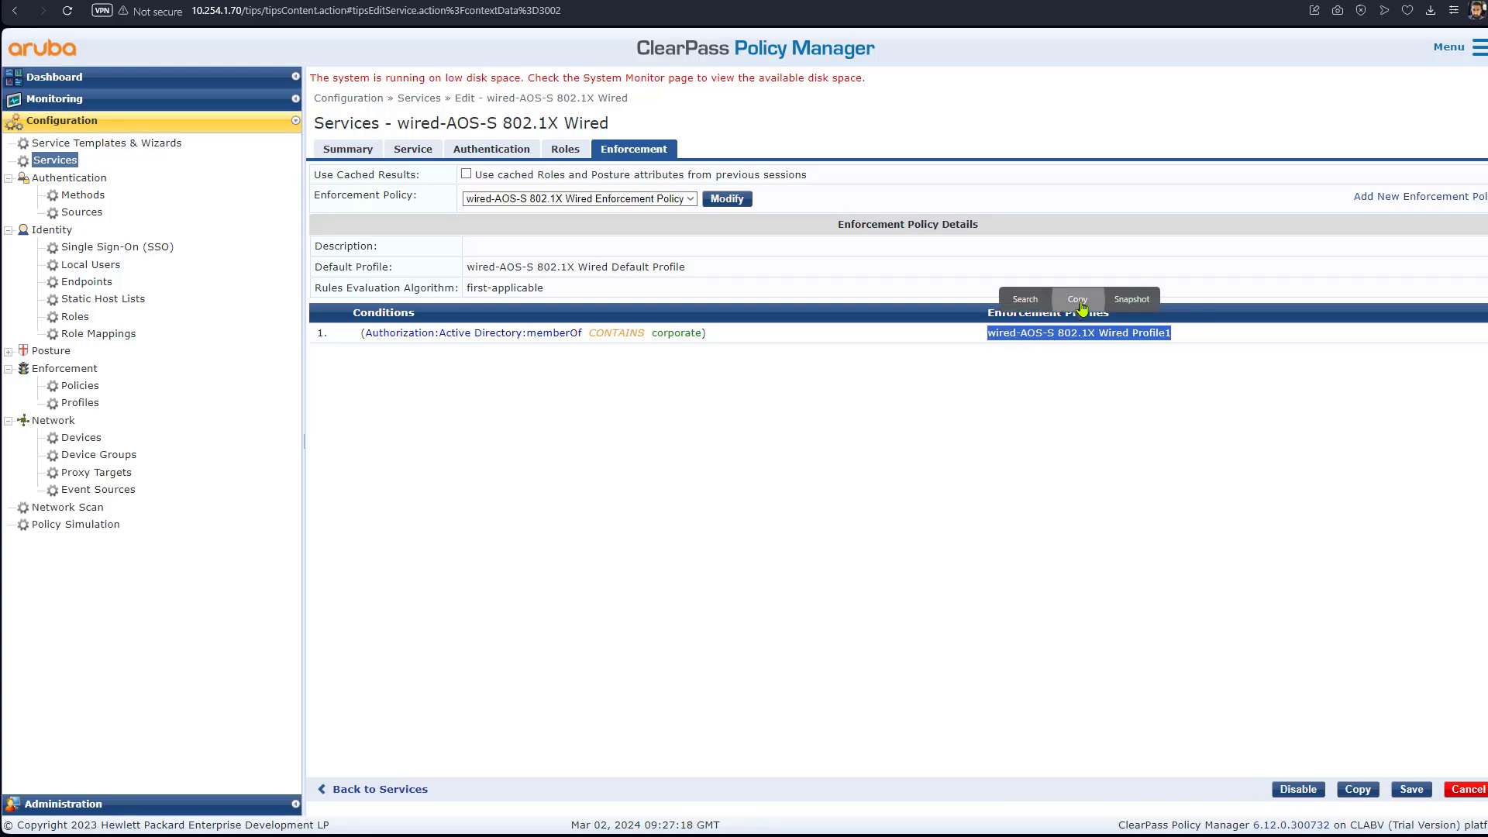
click(1078, 300)
click(82, 403)
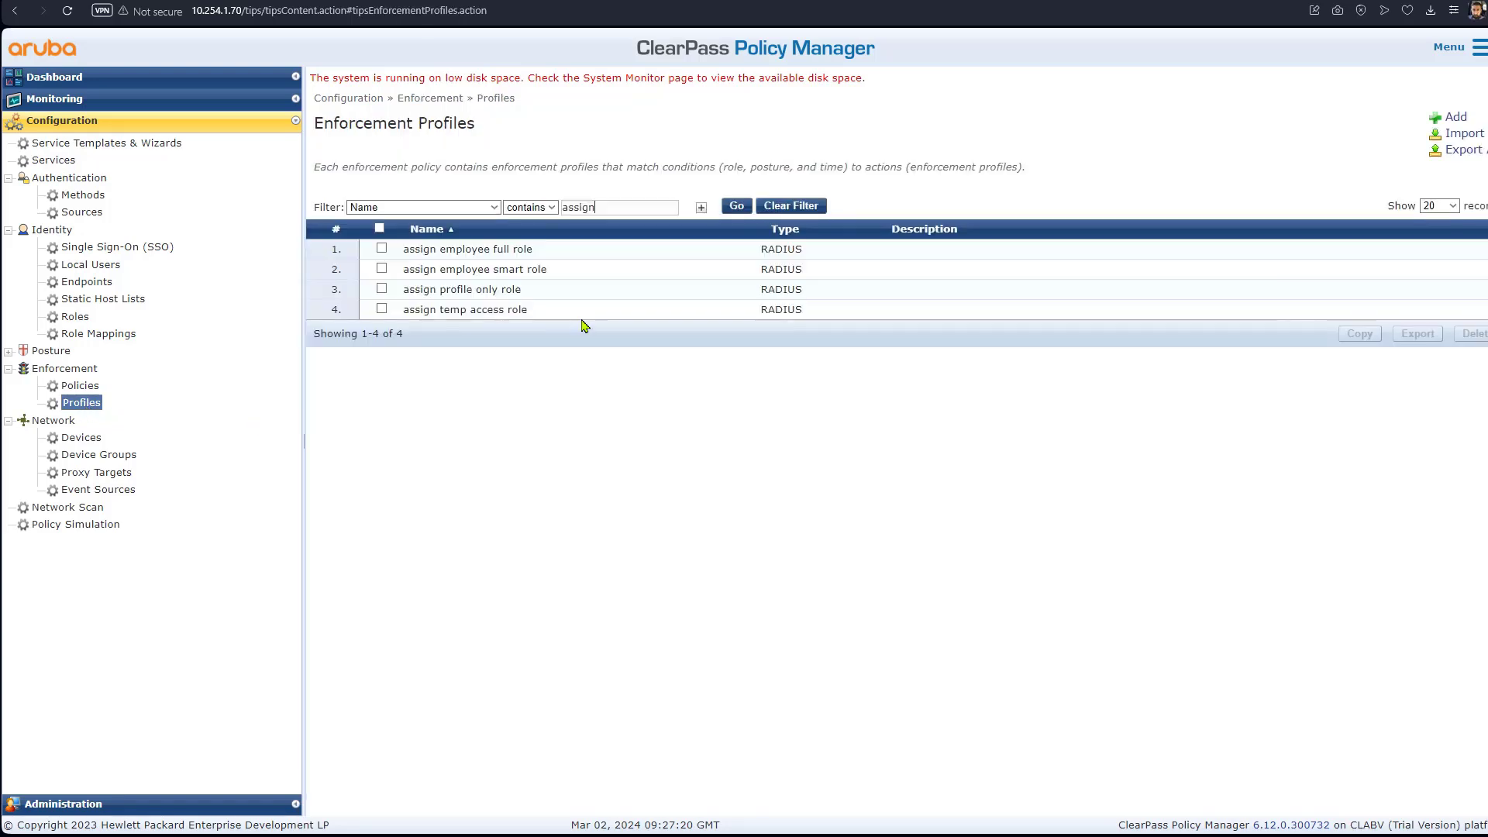
- Filter profiles by the copied name and confirm Profile1 assigns Tunnel-Private-Group-Id 61, then save
drag(614, 207, 541, 208)
text(wired-AOS-S 802.1)
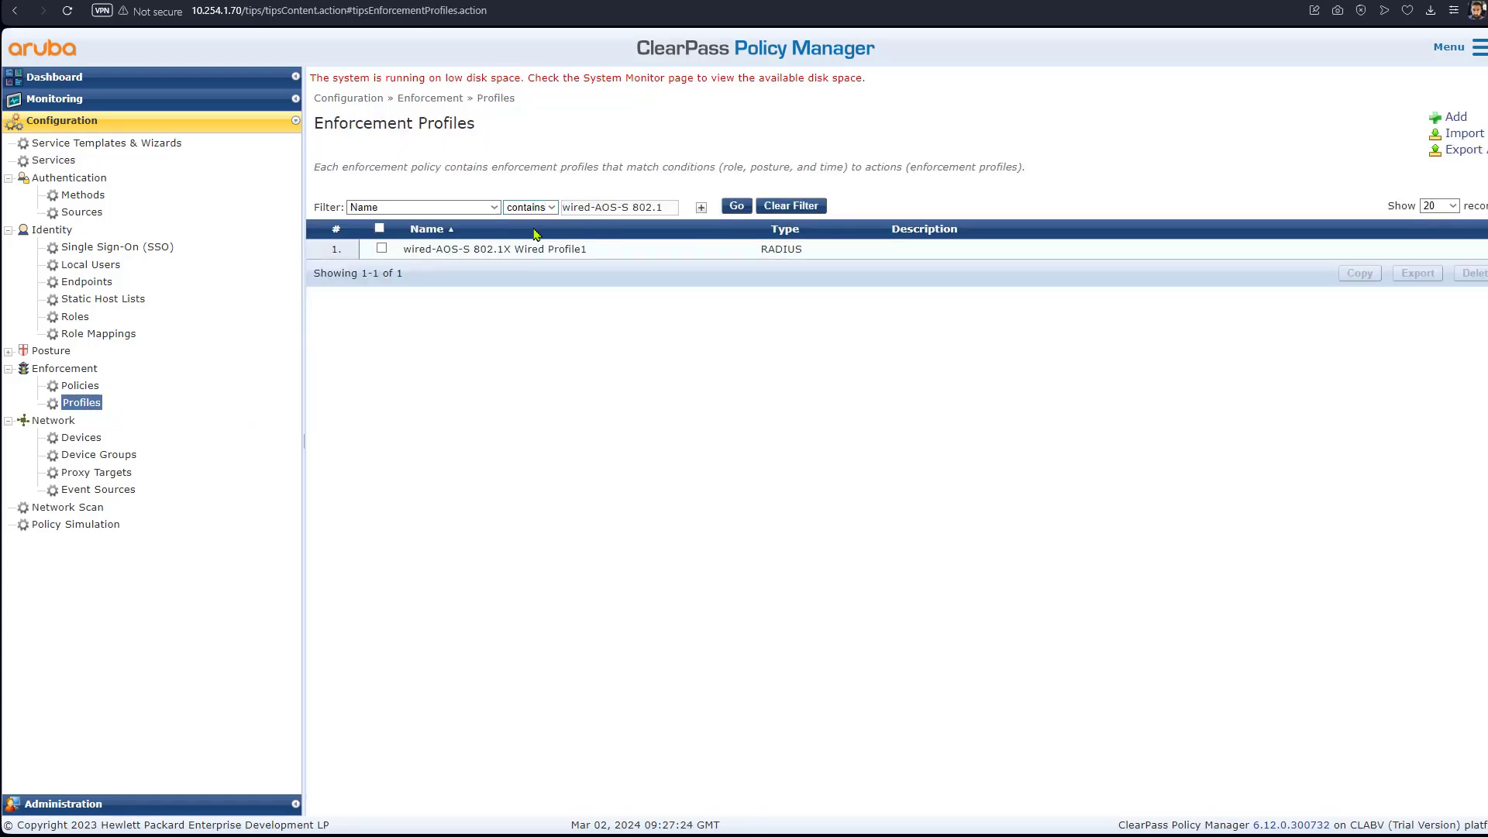
click(544, 254)
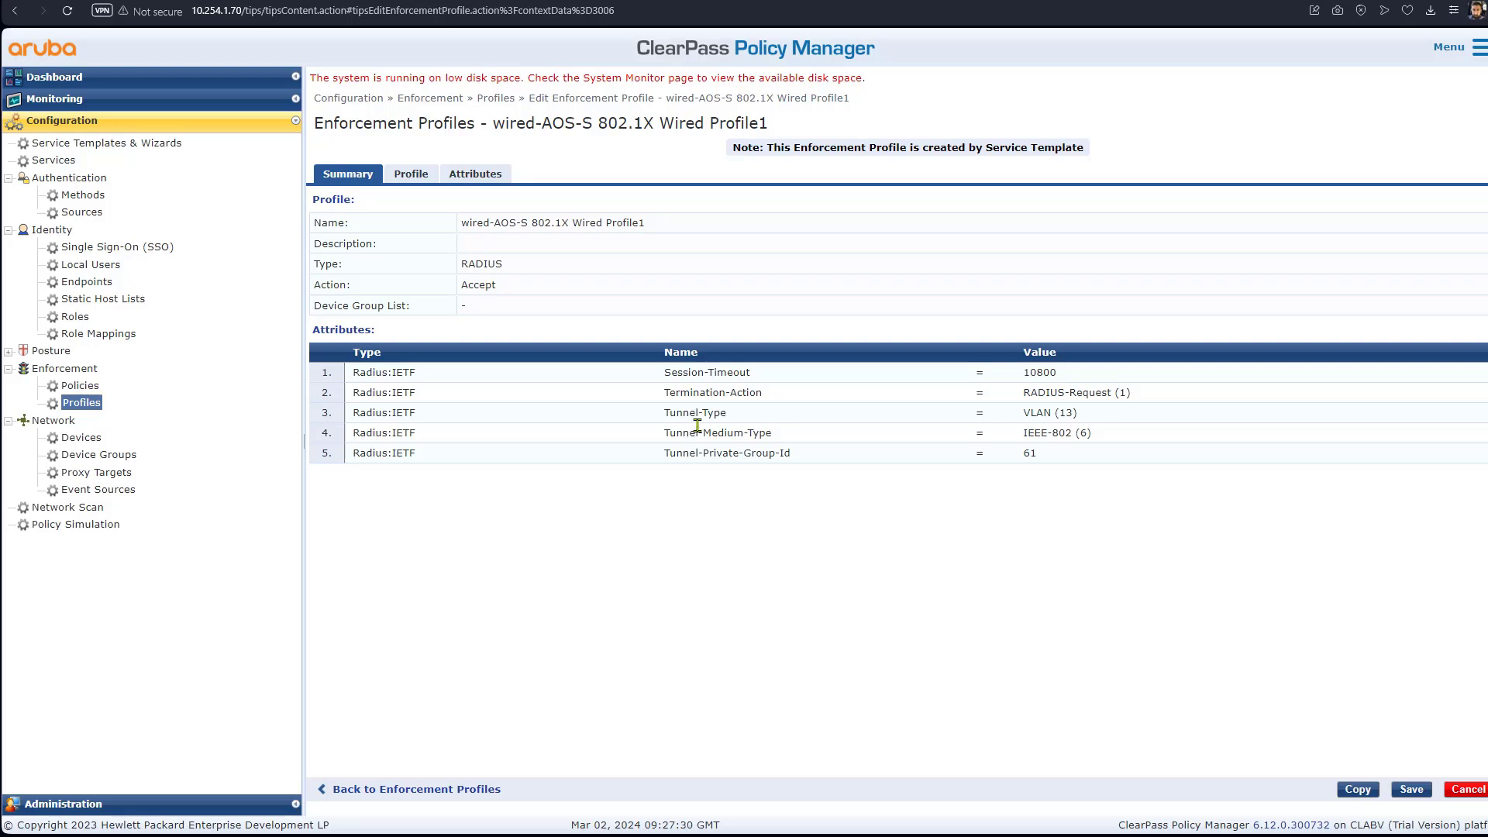
drag(759, 374, 663, 375)
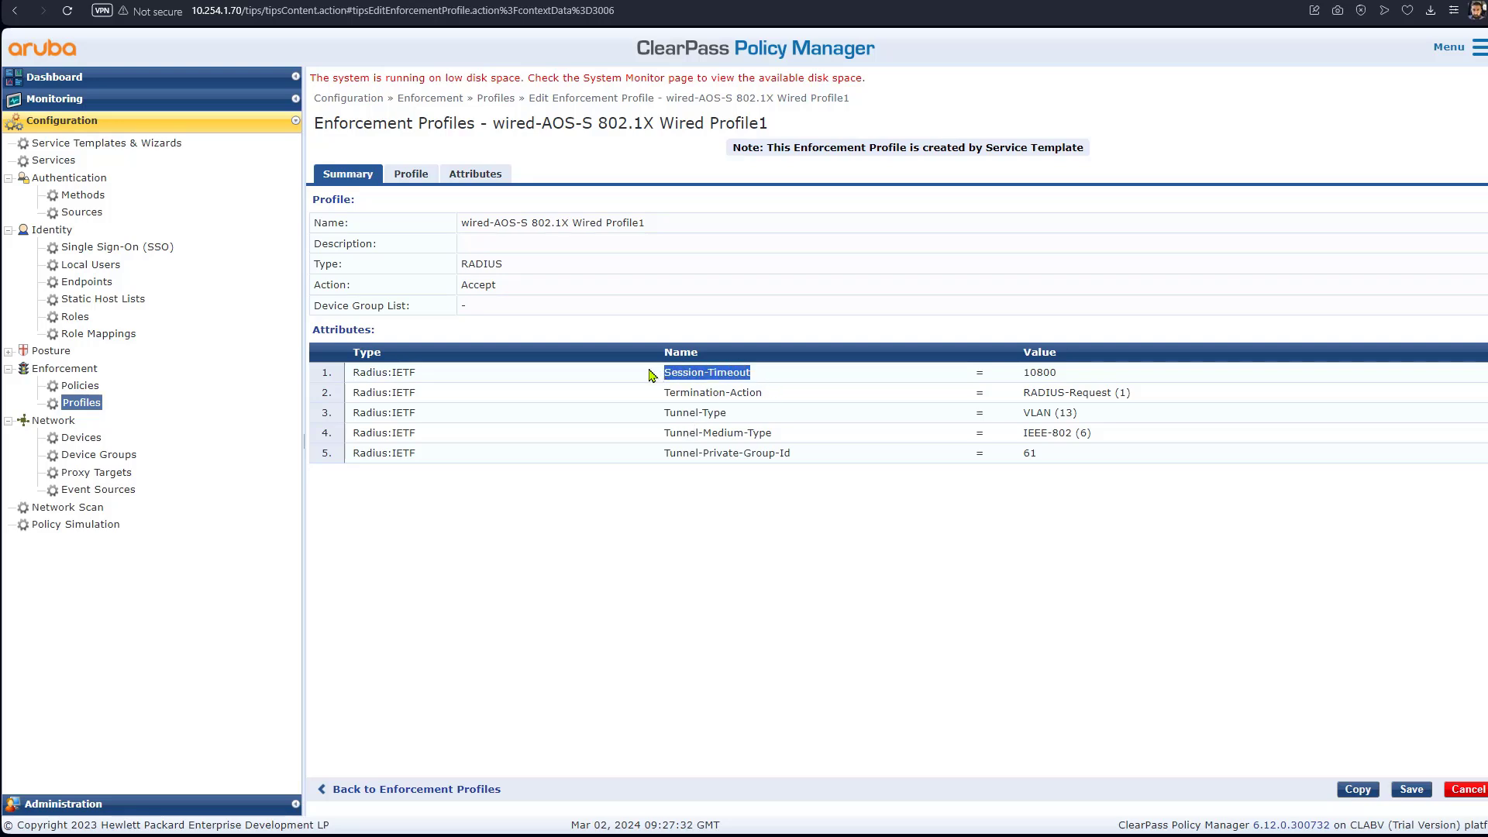
click(834, 581)
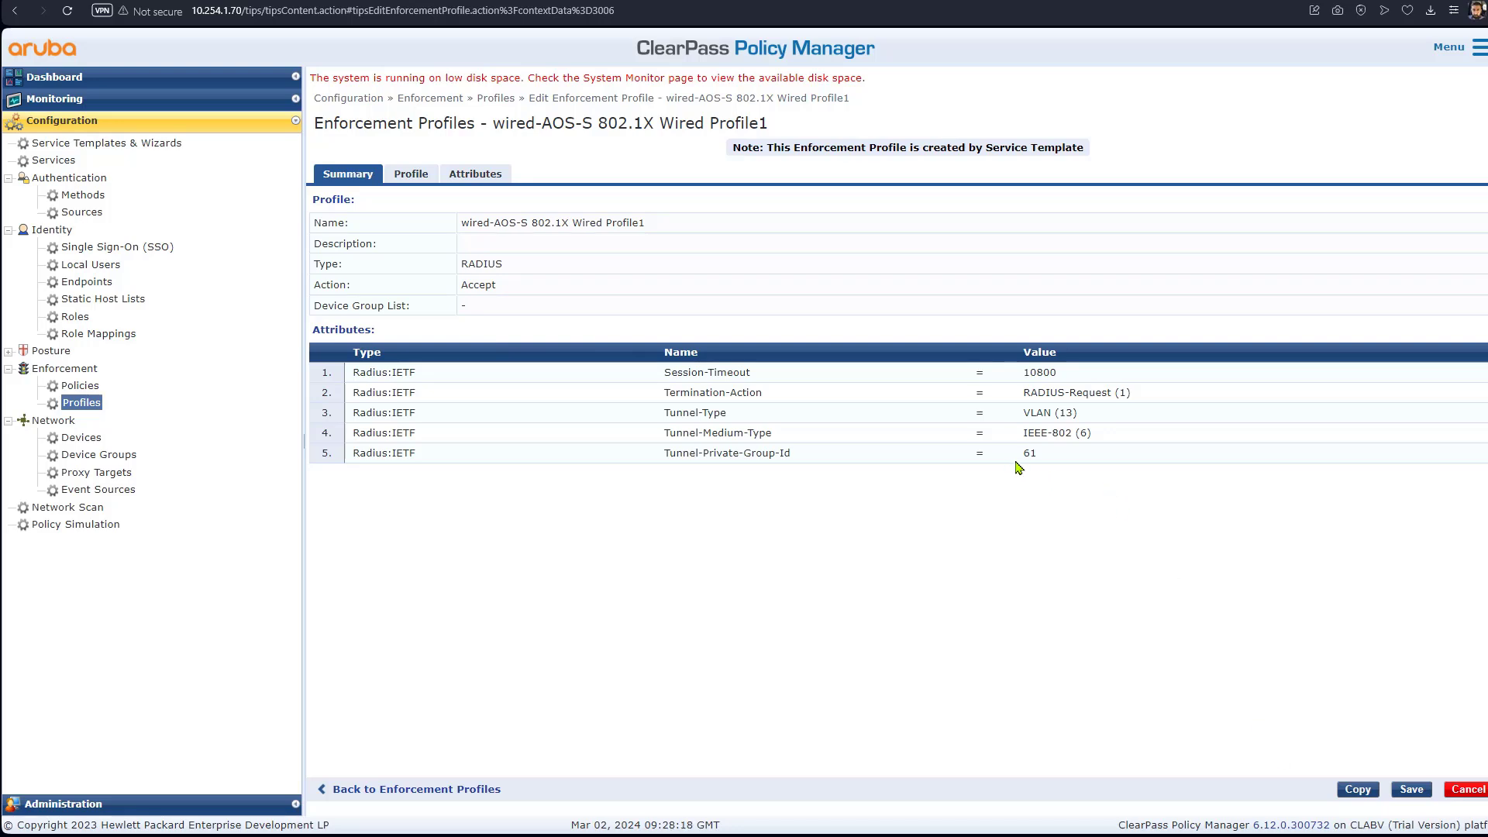
drag(1040, 454, 1022, 455)
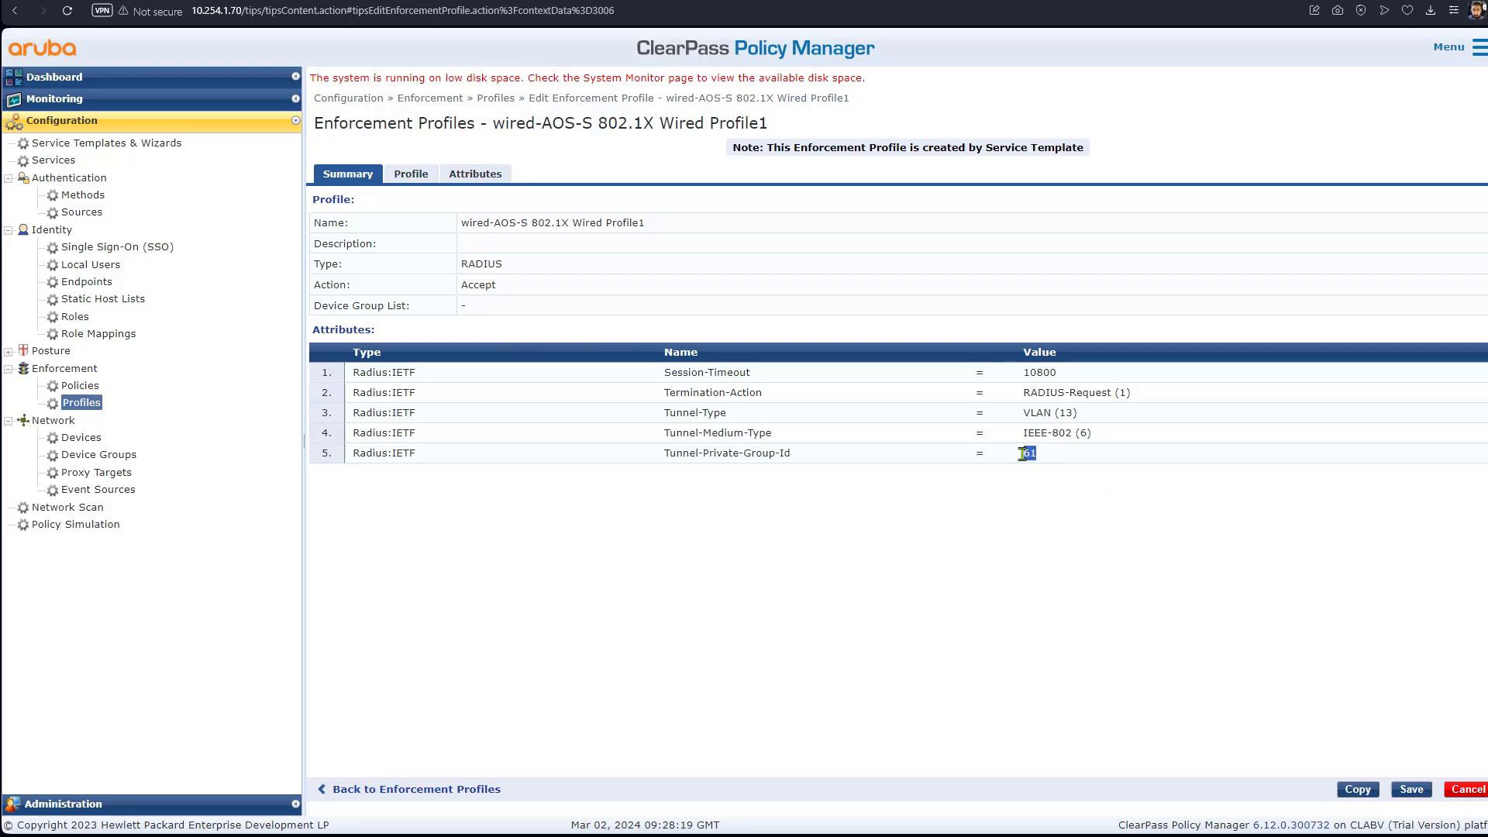
click(1016, 521)
click(1411, 789)
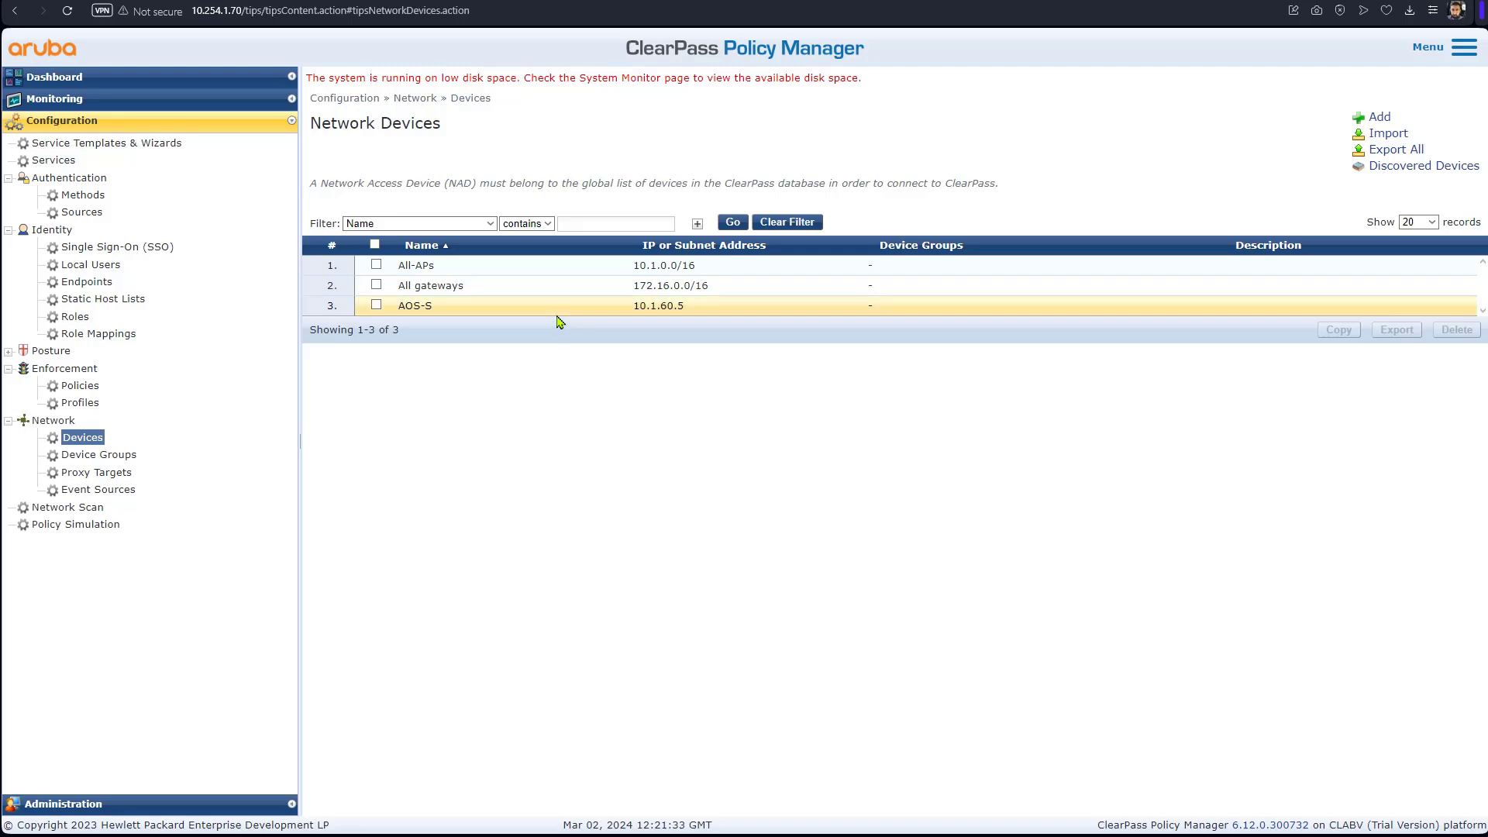
- Check the AOS-S device details, then open the wired-AOS-S 802.1X Wired service's rules
click(440, 310)
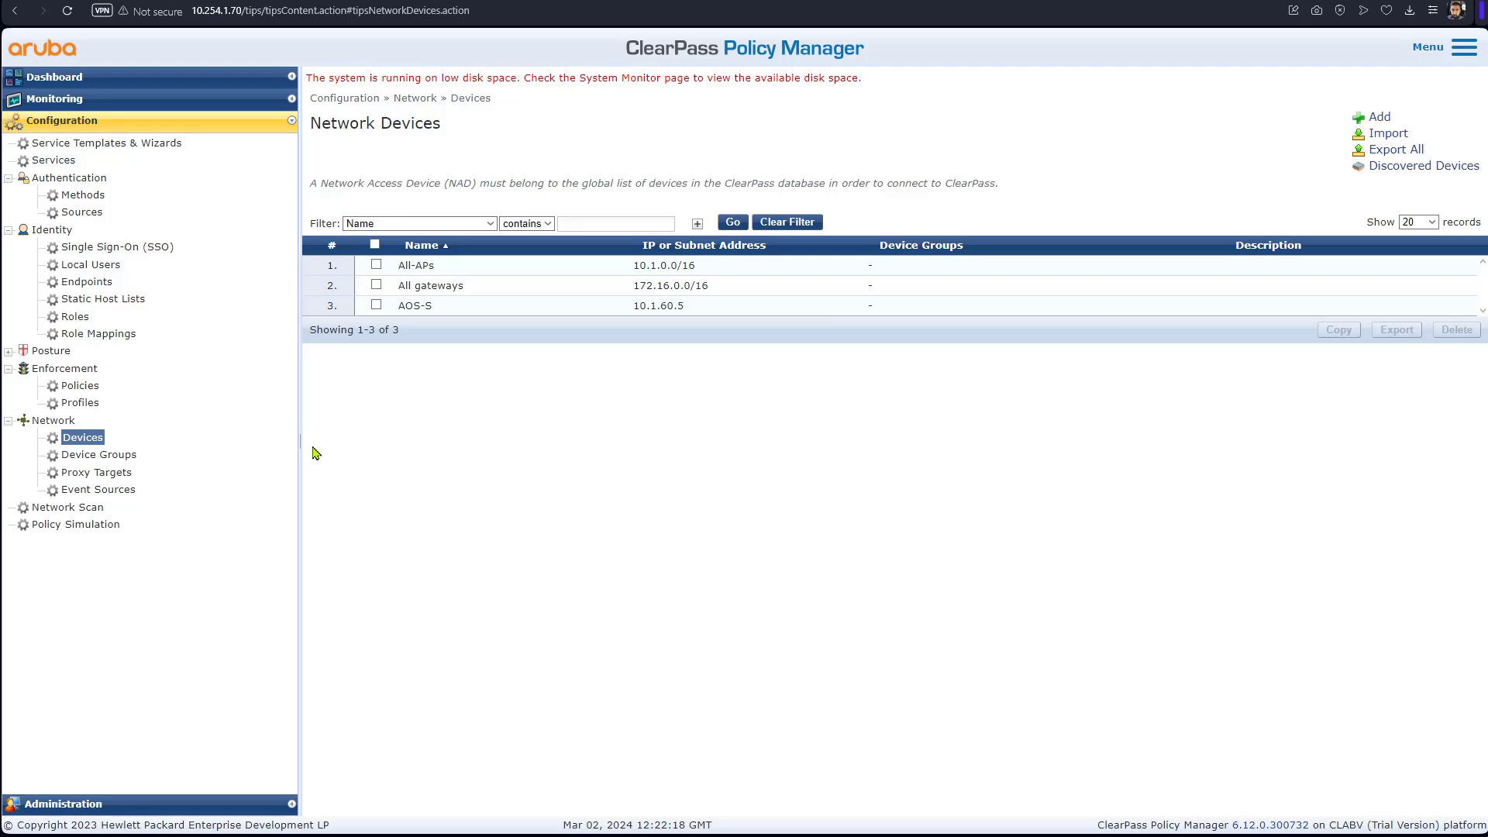
click(62, 163)
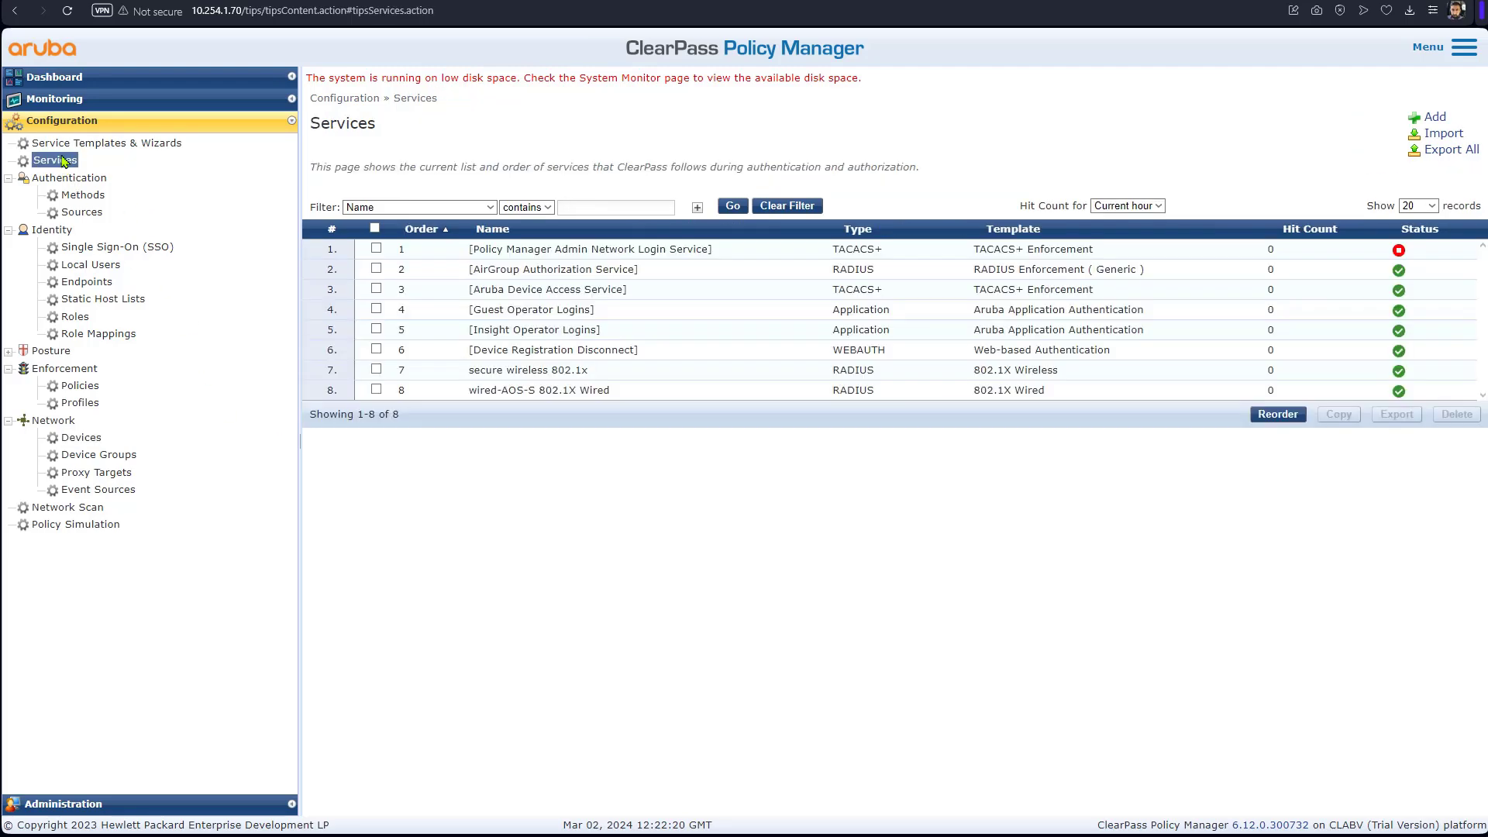
click(534, 391)
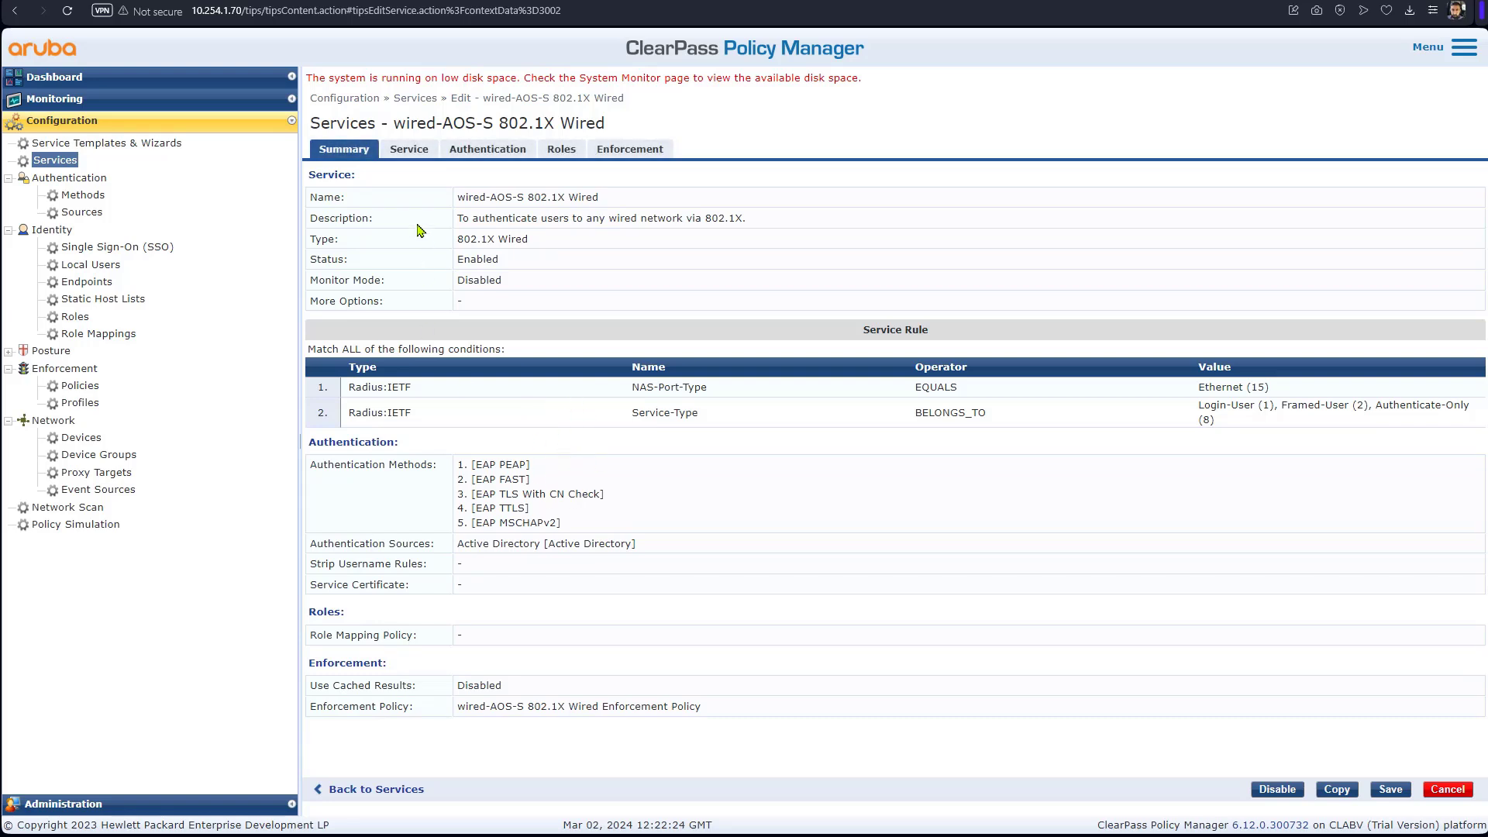
click(409, 149)
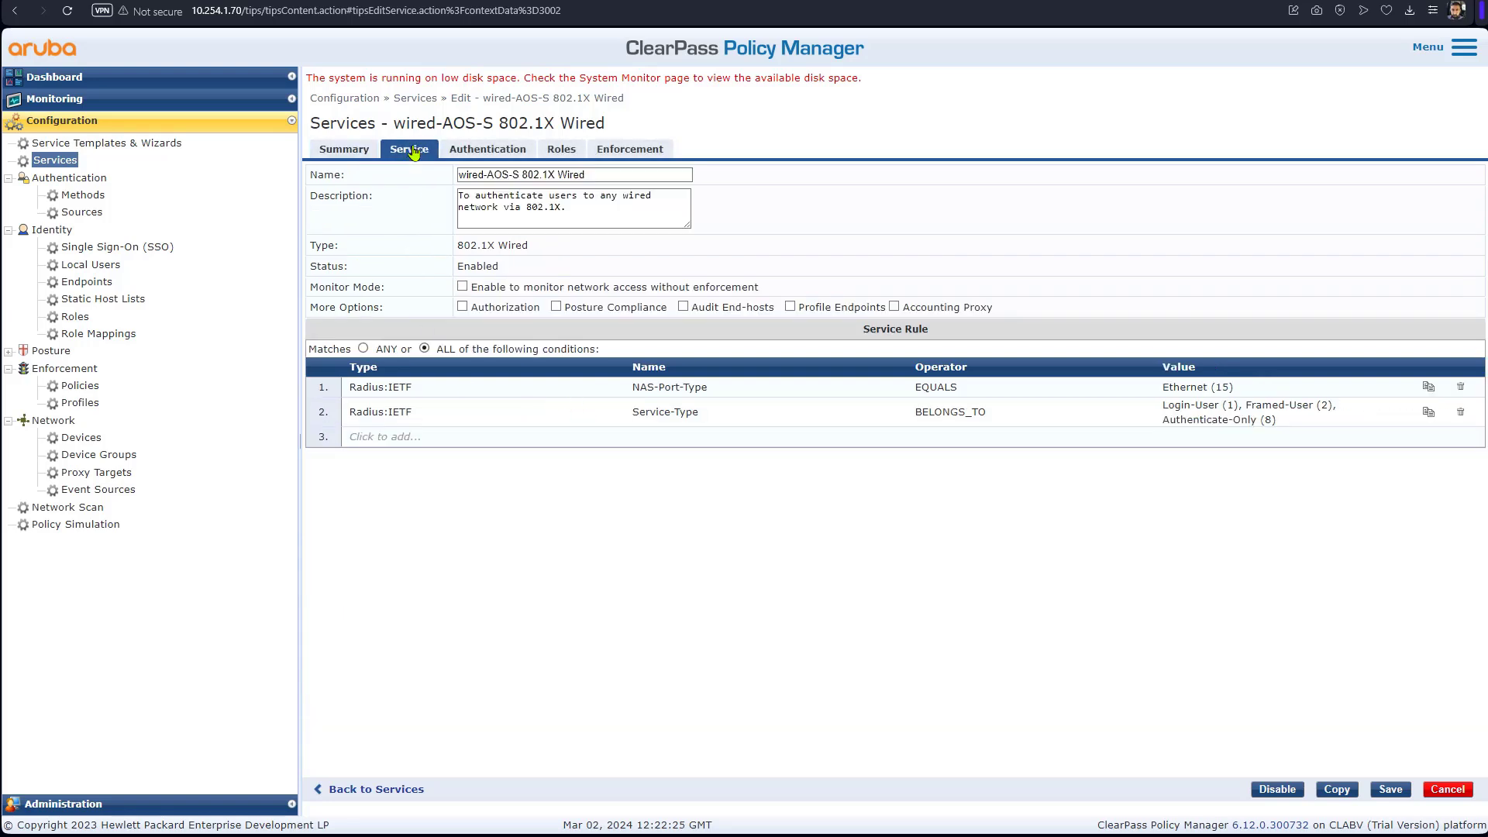
- Add a third rule condition: Connection NAD-IP-Address EQUALS 10.1.60.5
click(385, 438)
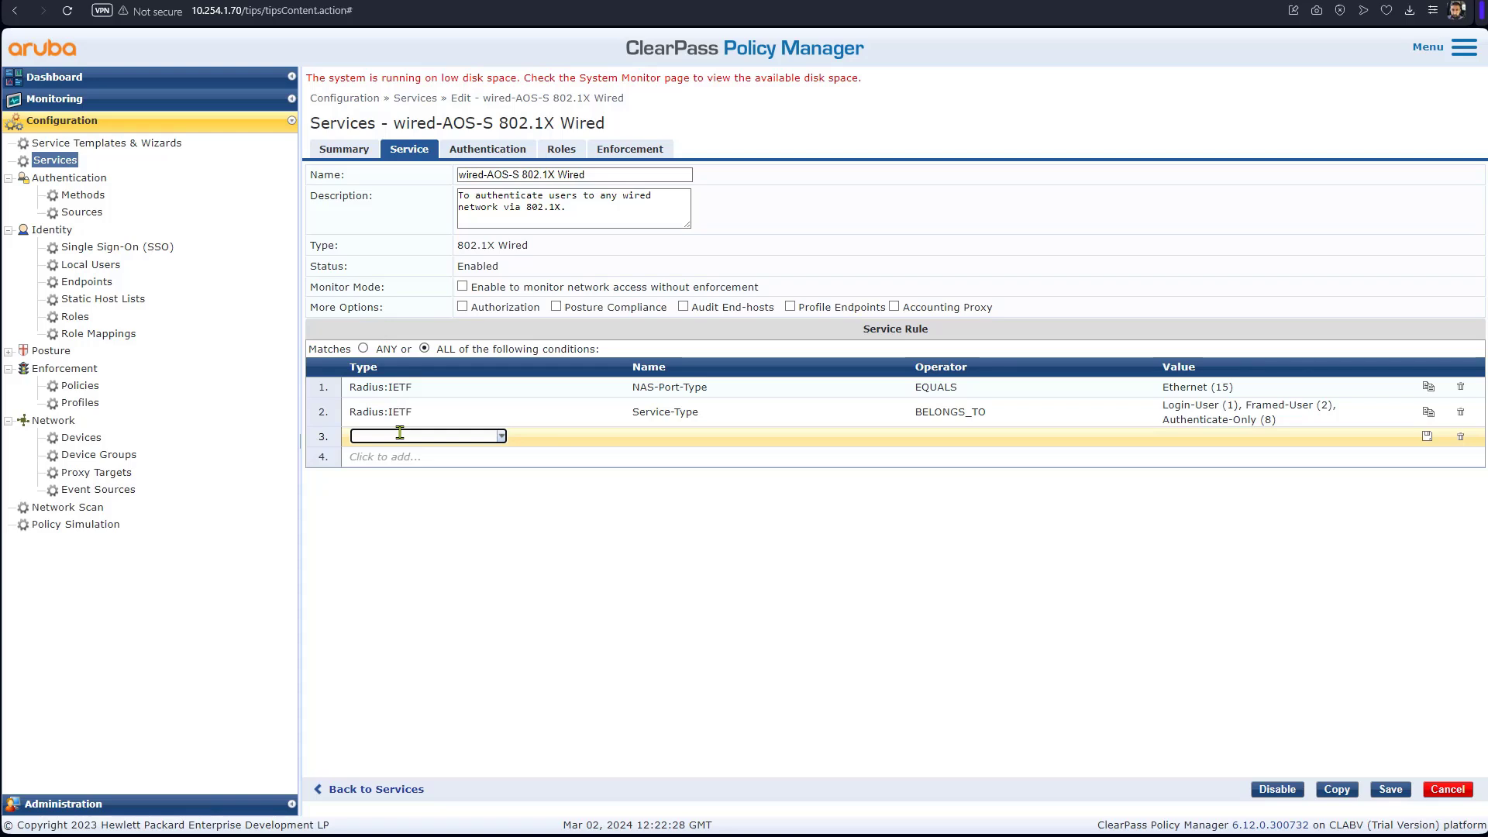
click(400, 433)
text(conn)
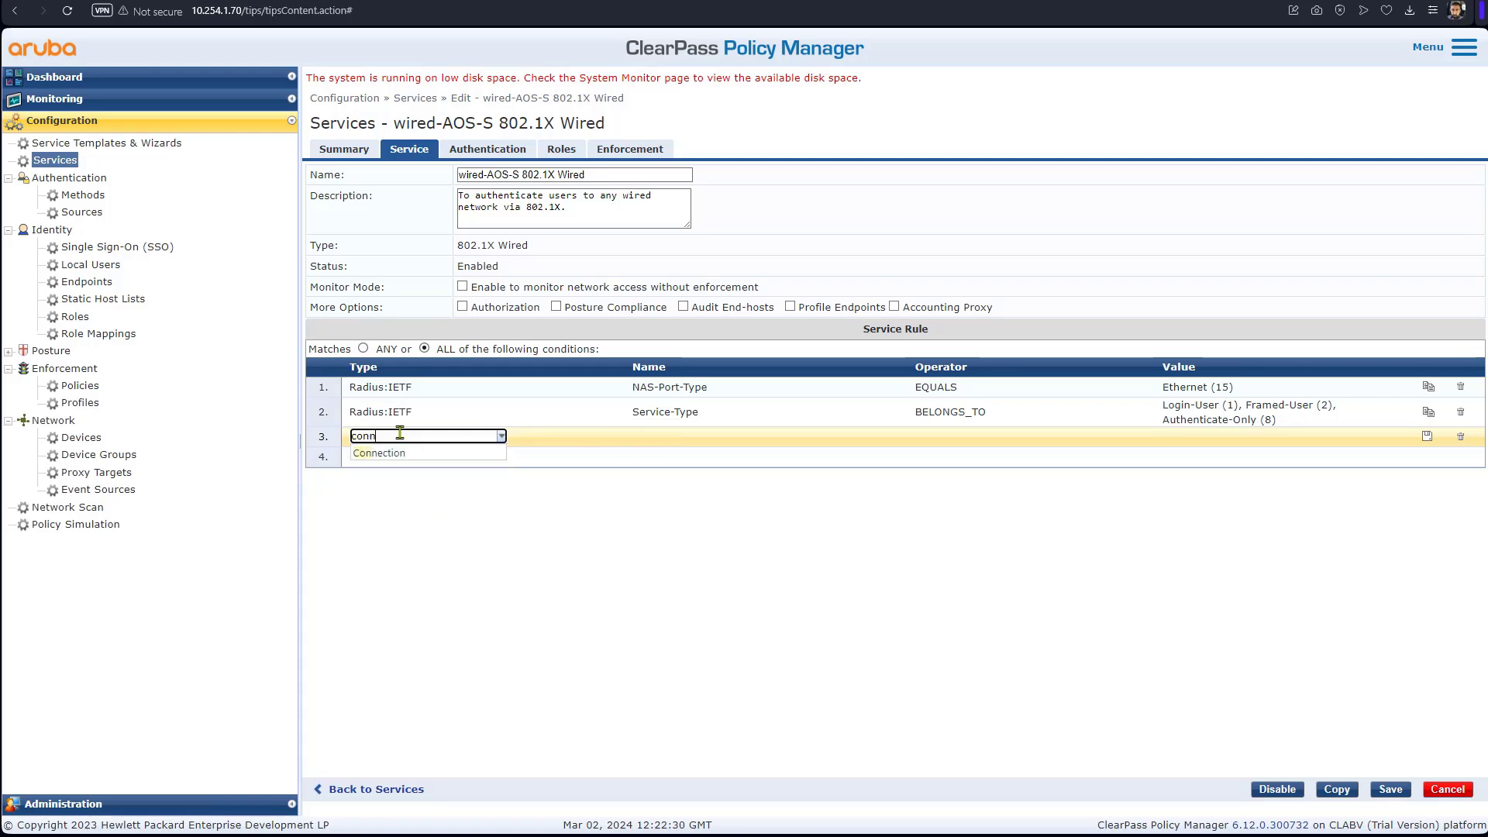
click(395, 453)
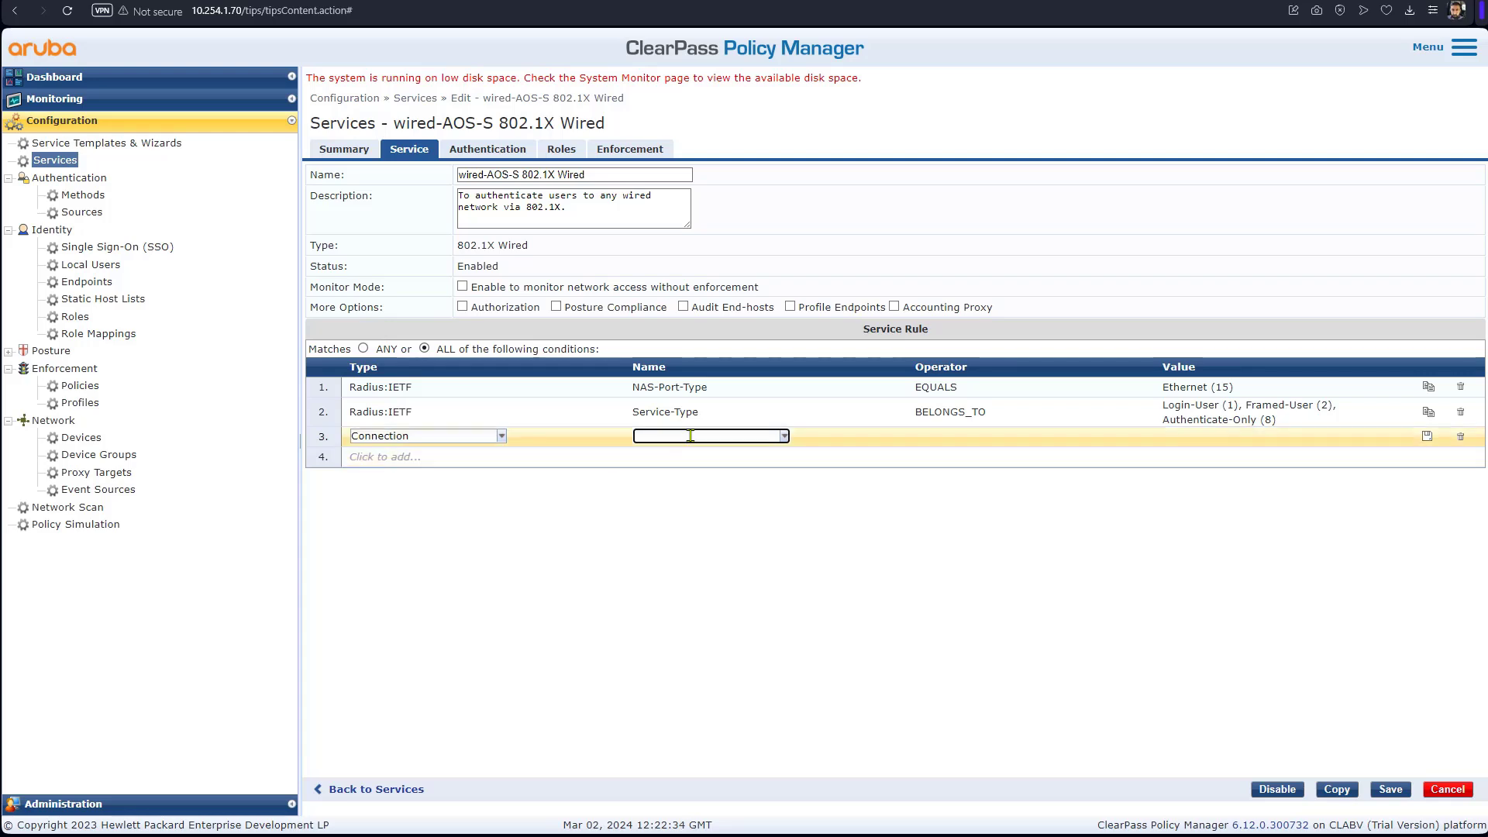
text(nad)
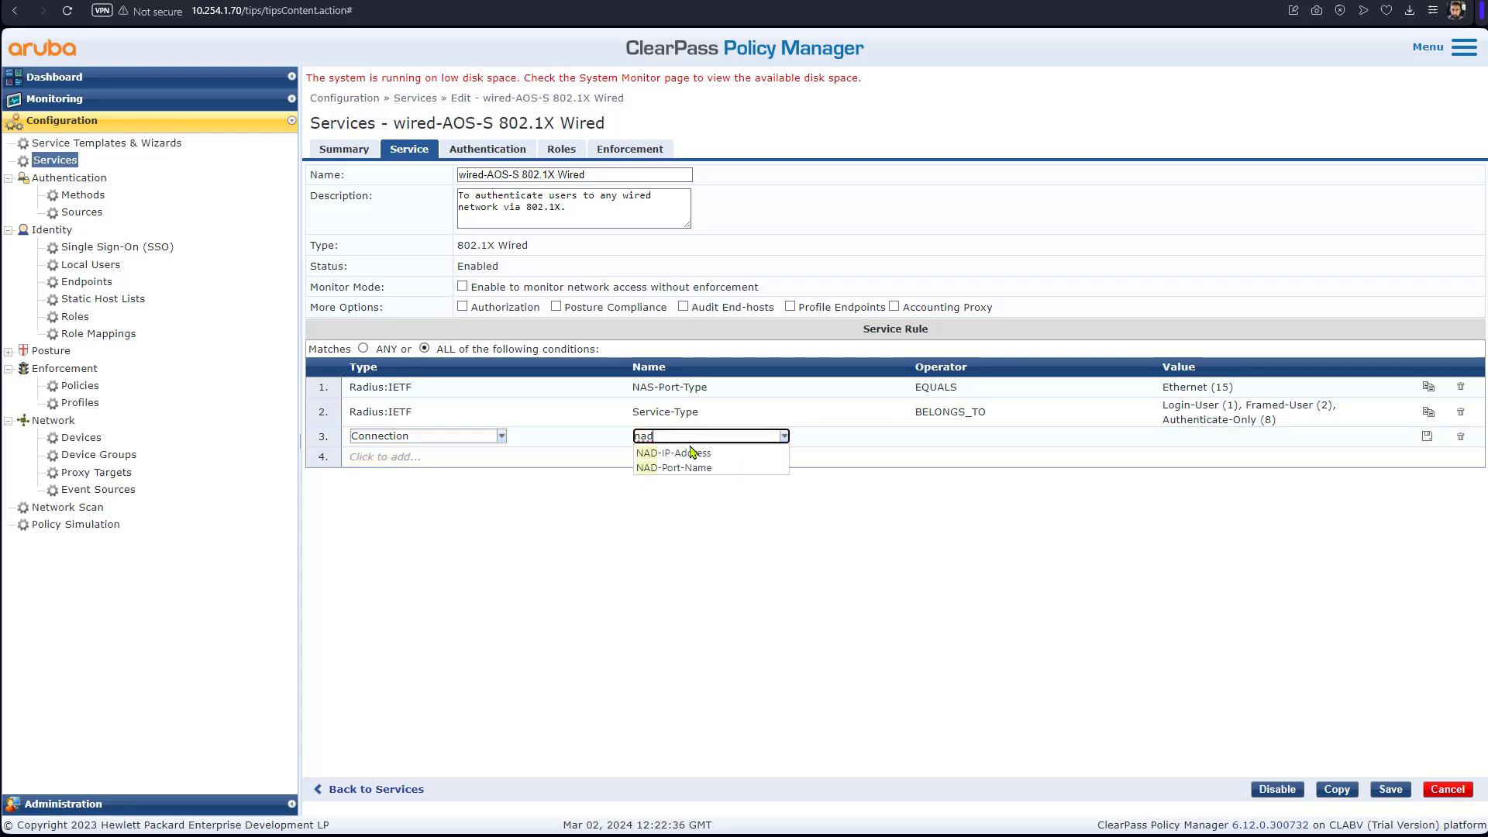
click(704, 455)
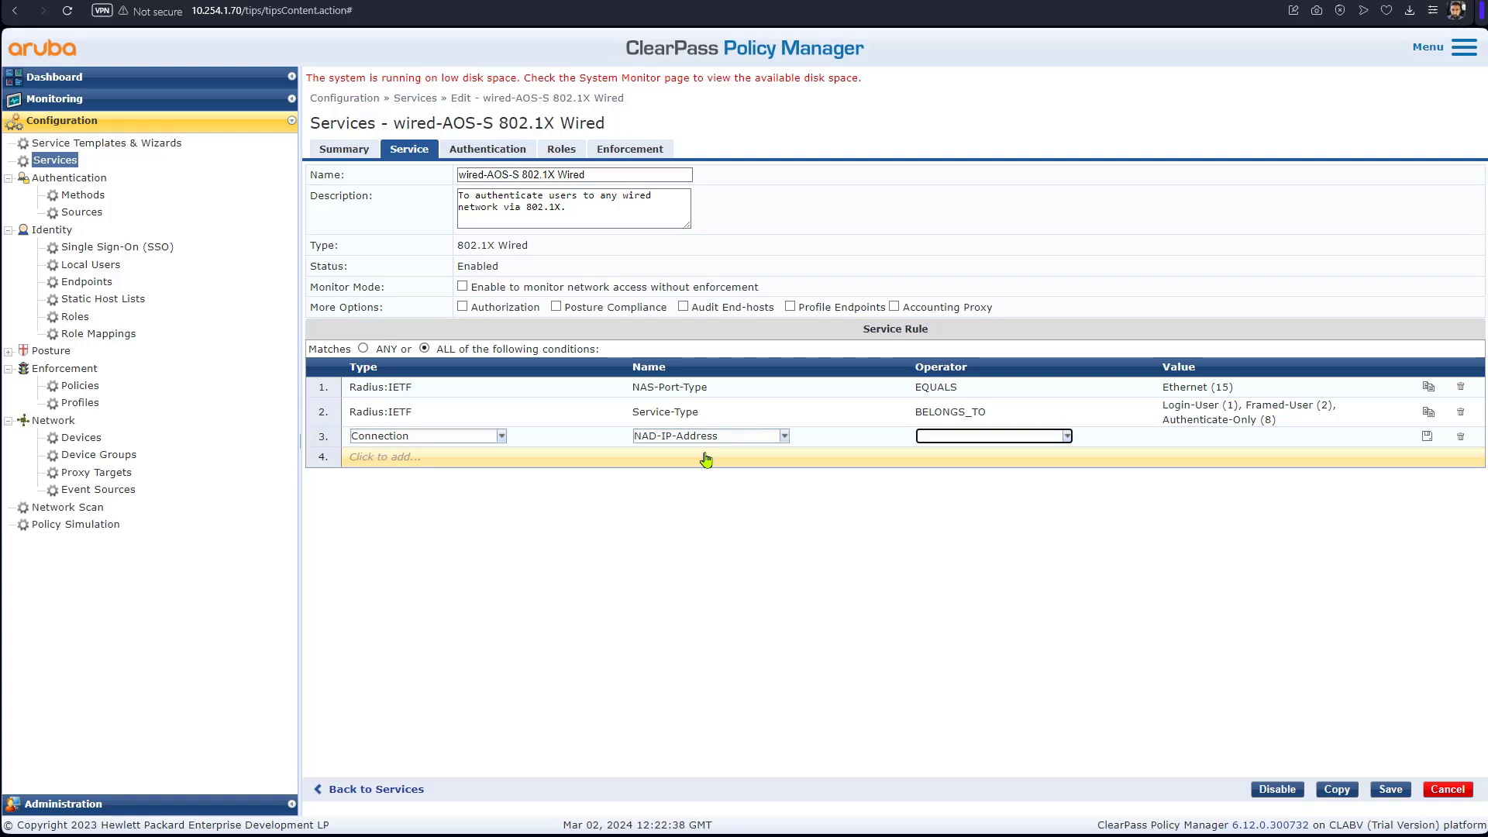
click(1011, 433)
text(eq)
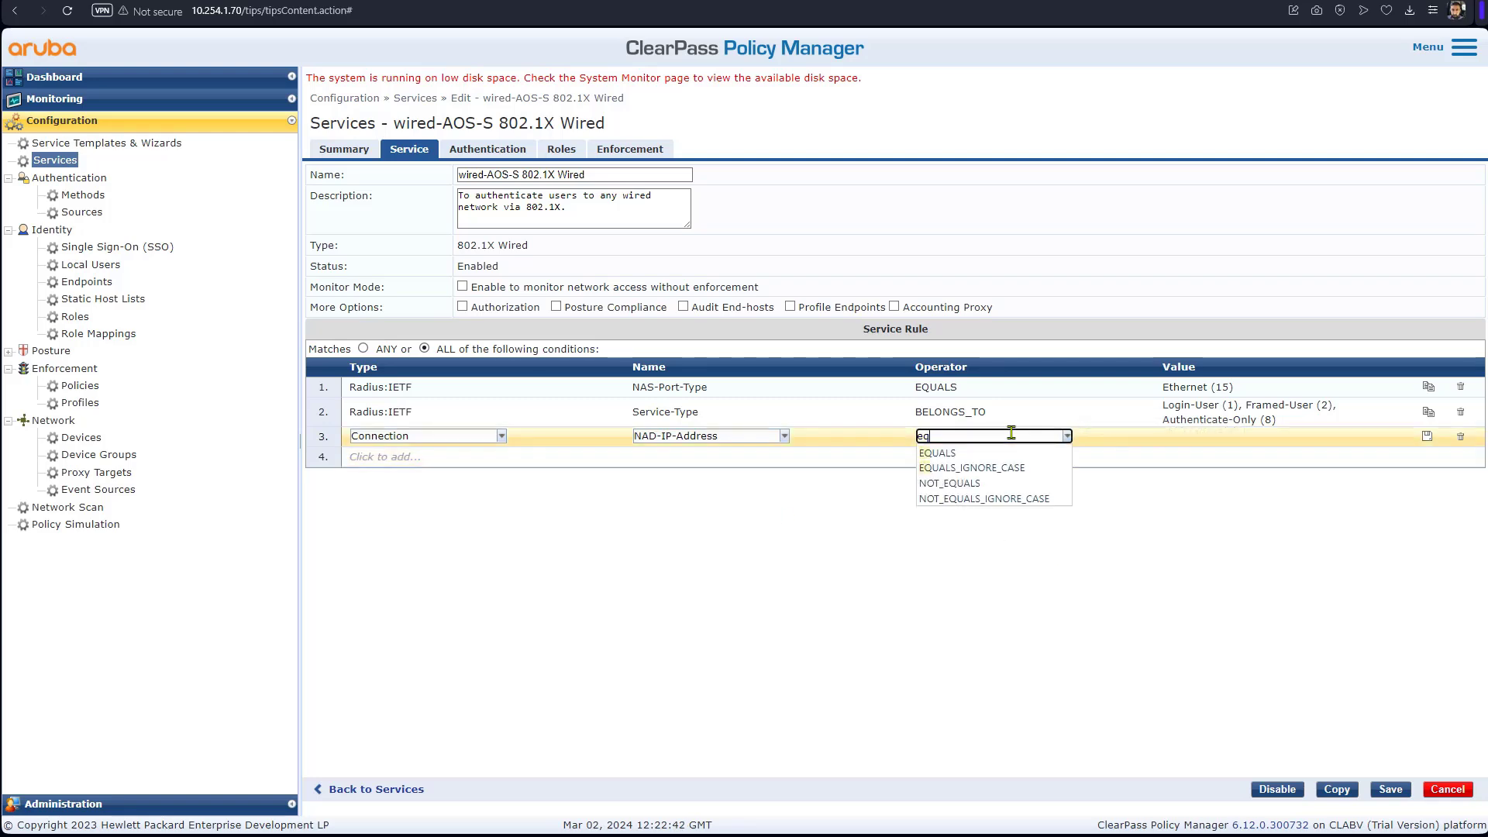
click(956, 460)
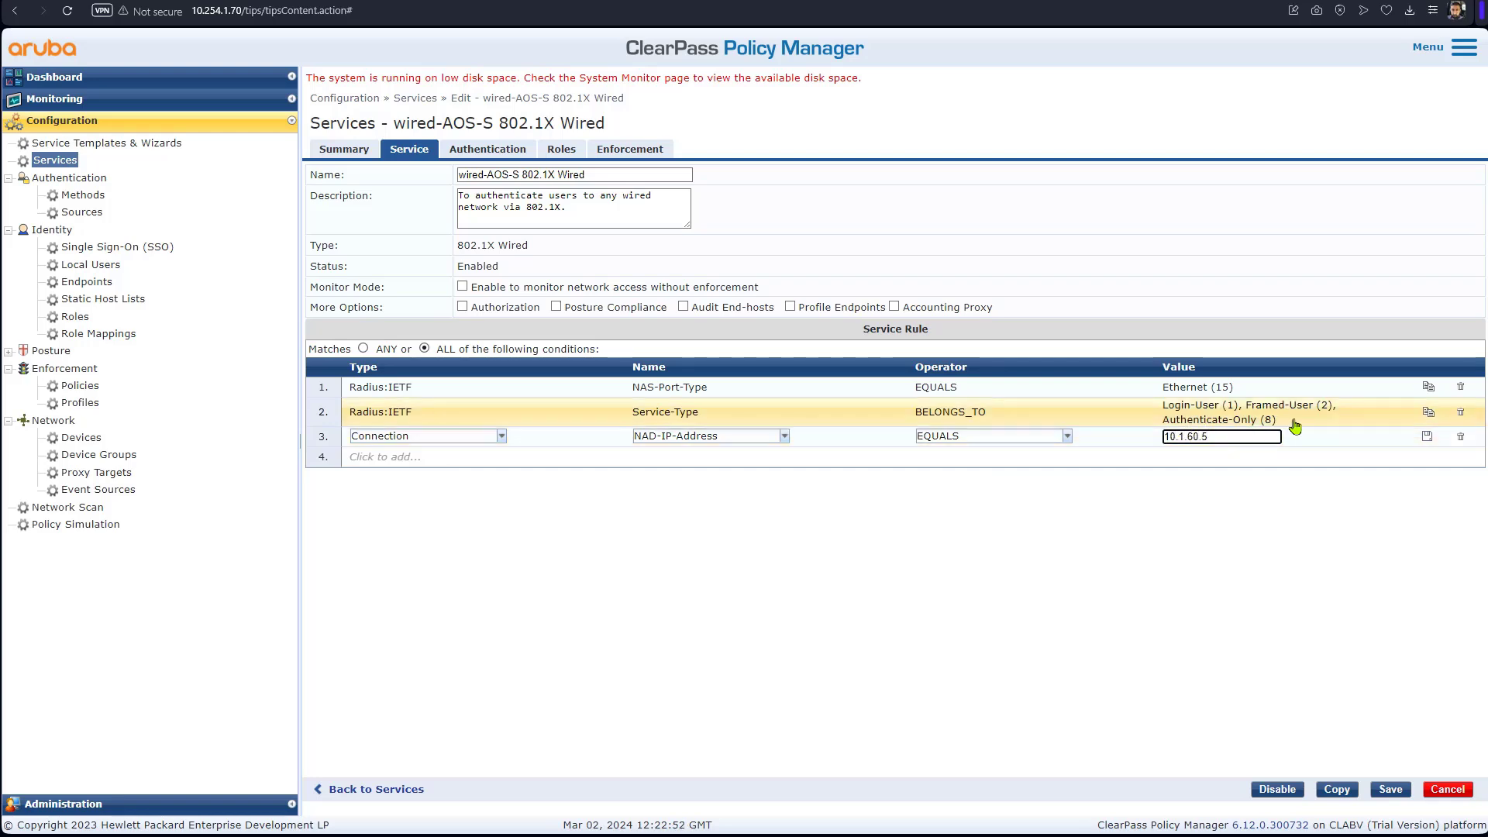
click(1427, 436)
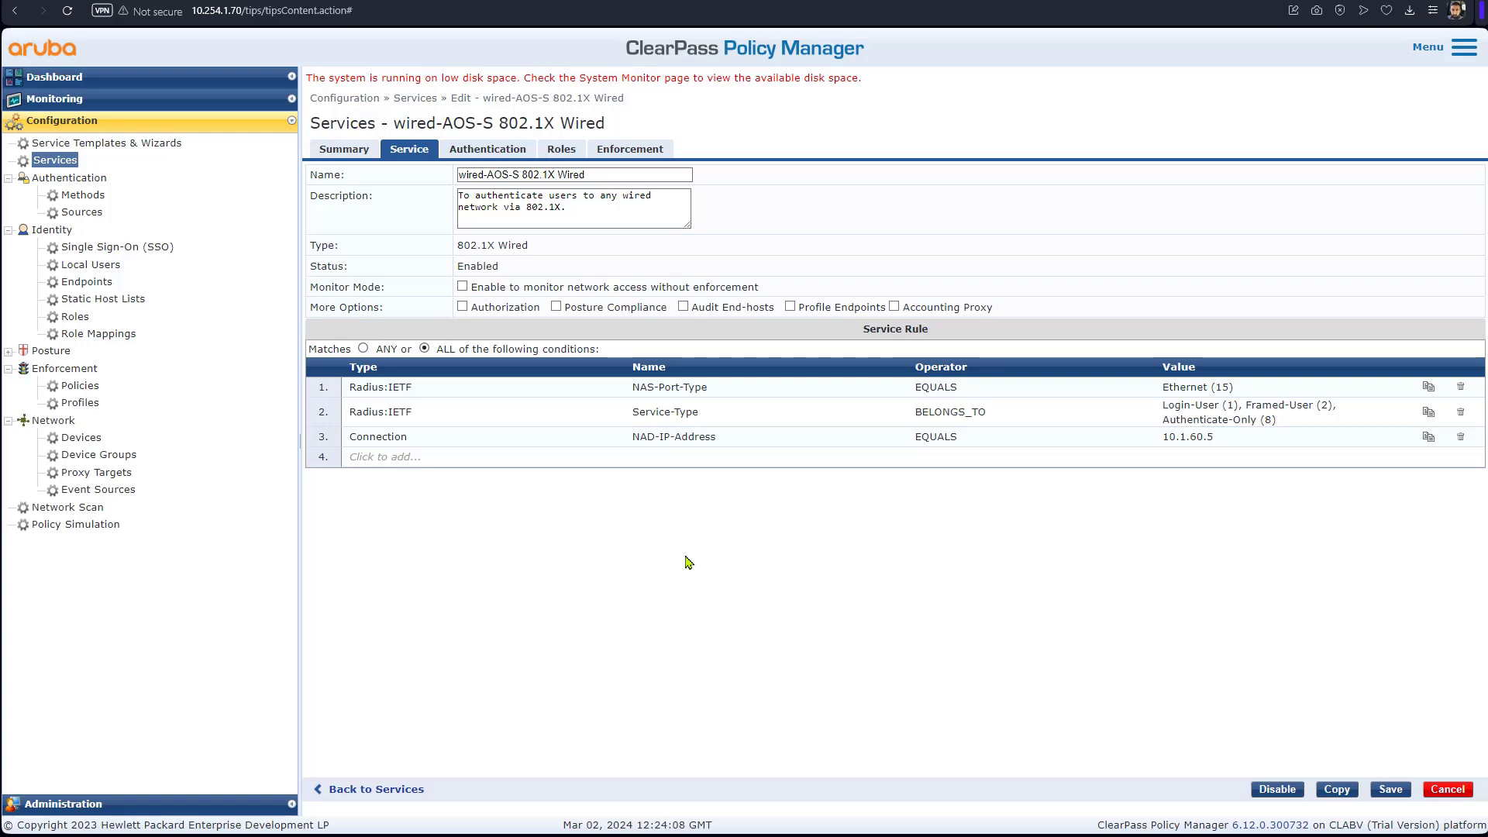
- Add the Local User Repository as an authentication source
click(501, 150)
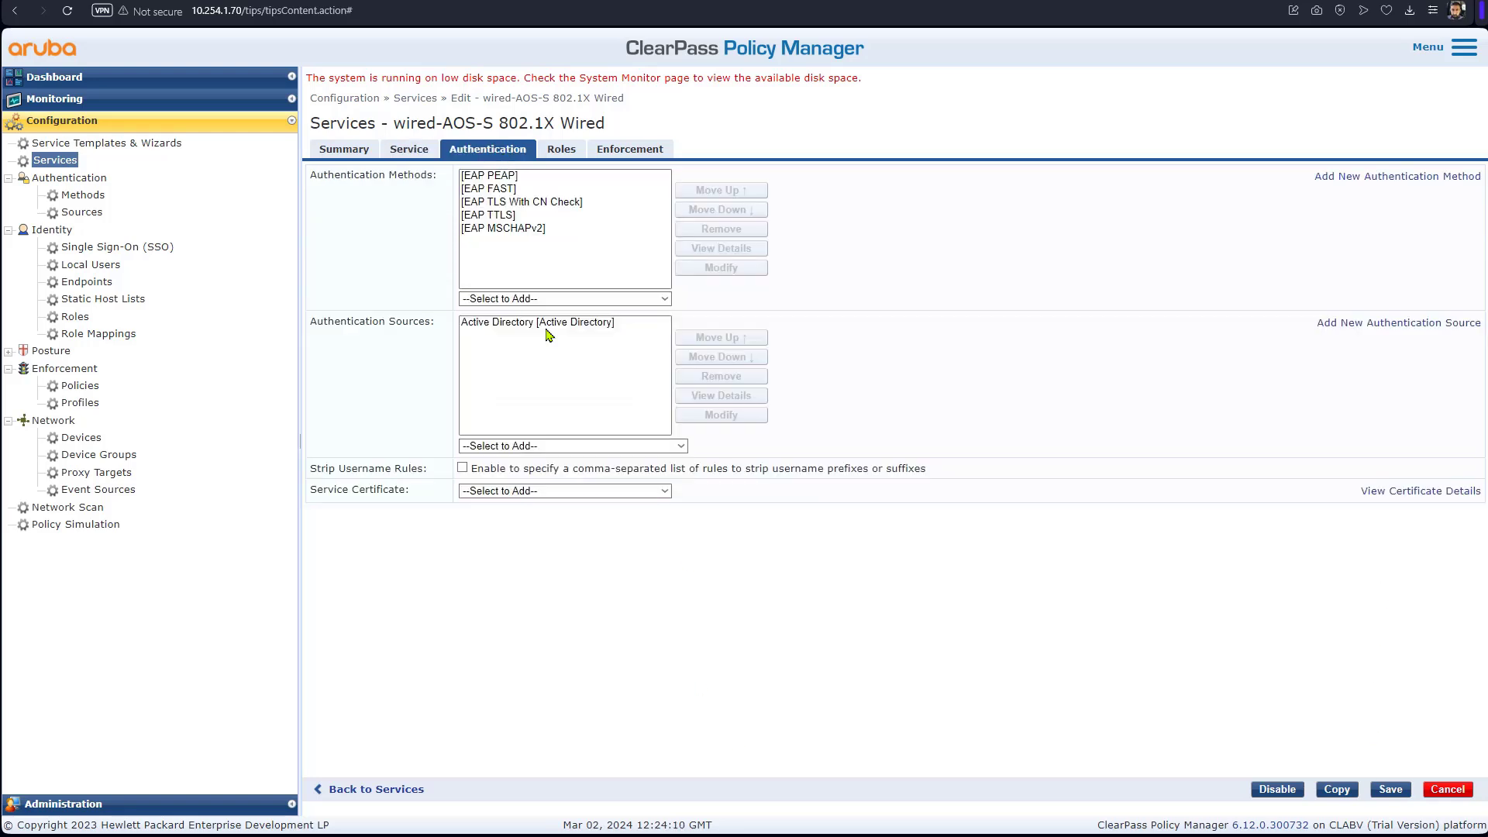
click(538, 448)
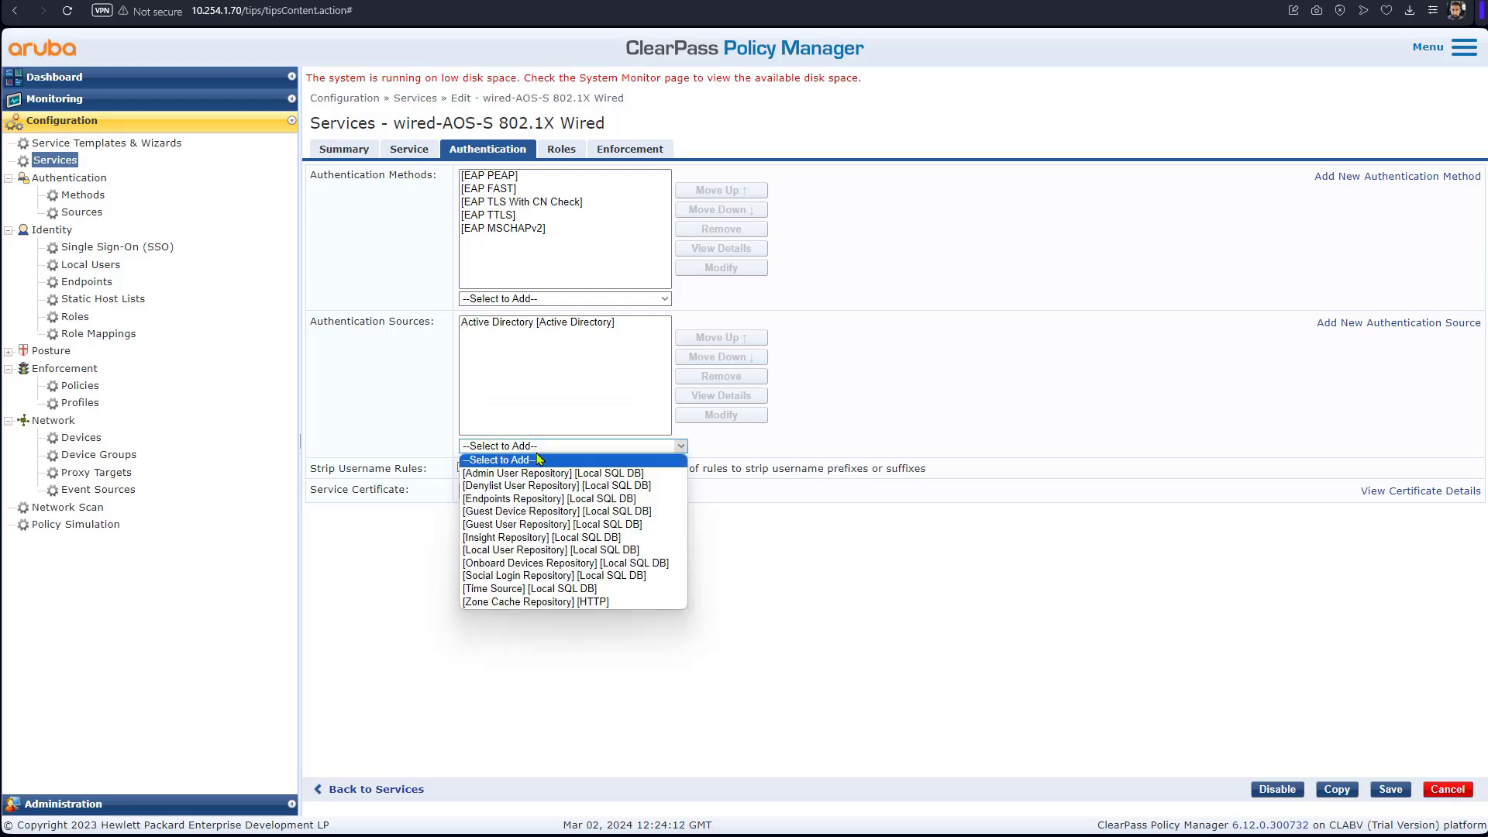
click(553, 550)
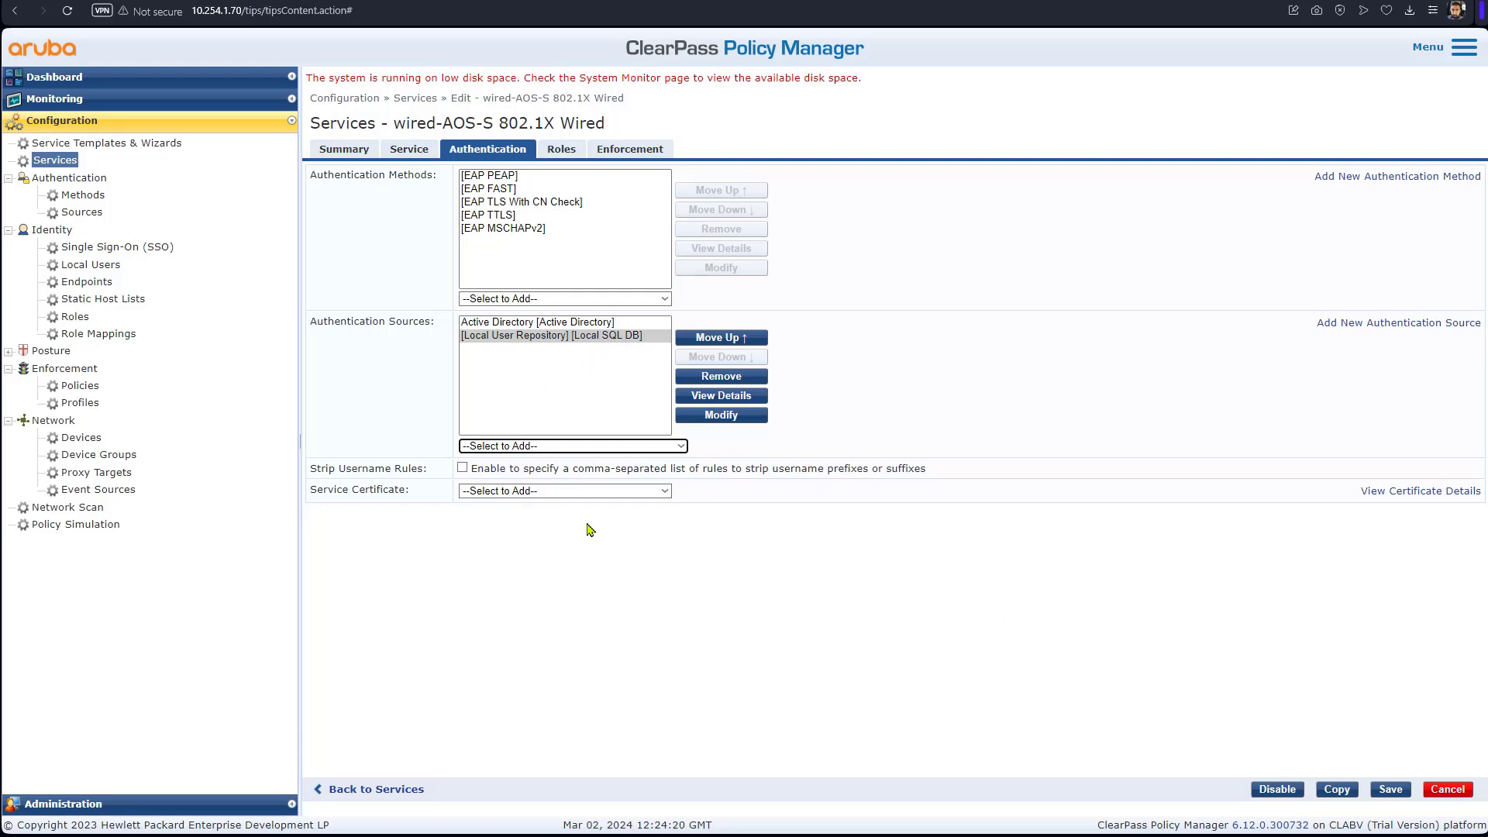
- Enable authorization, add the Endpoints Repository as an authorization source, and save the service
click(409, 149)
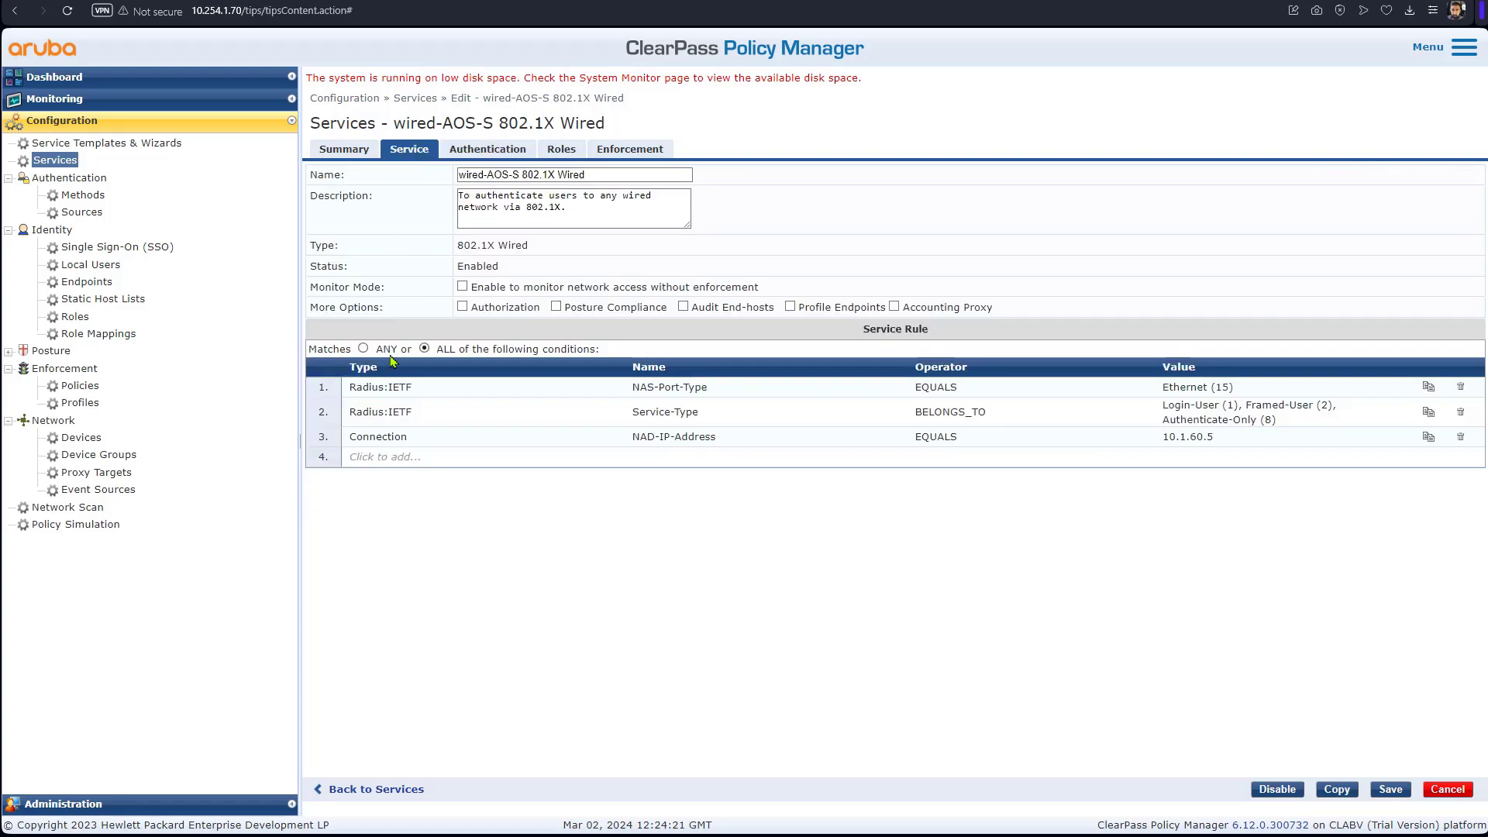
click(482, 310)
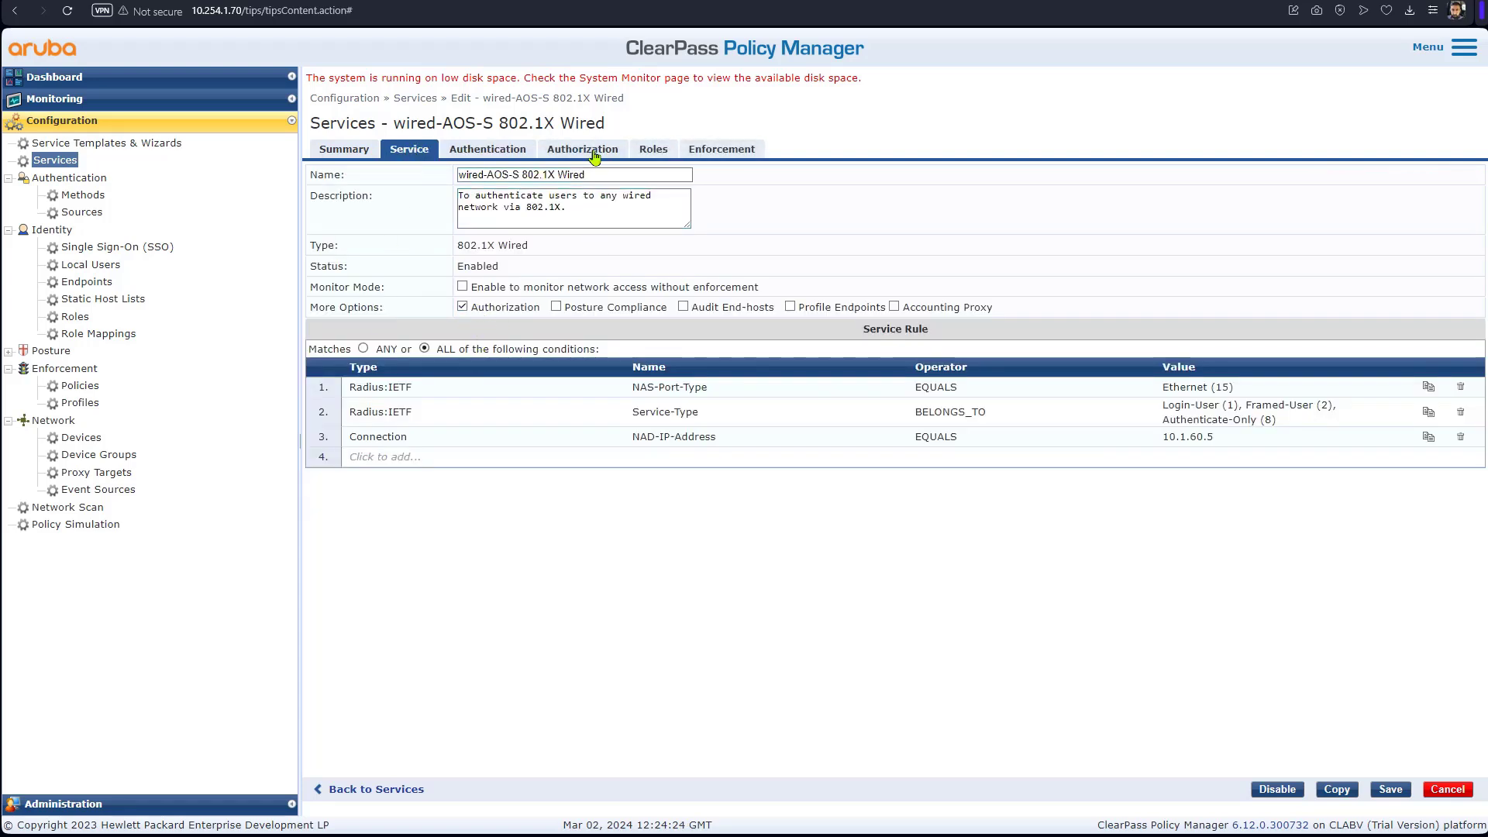
click(581, 151)
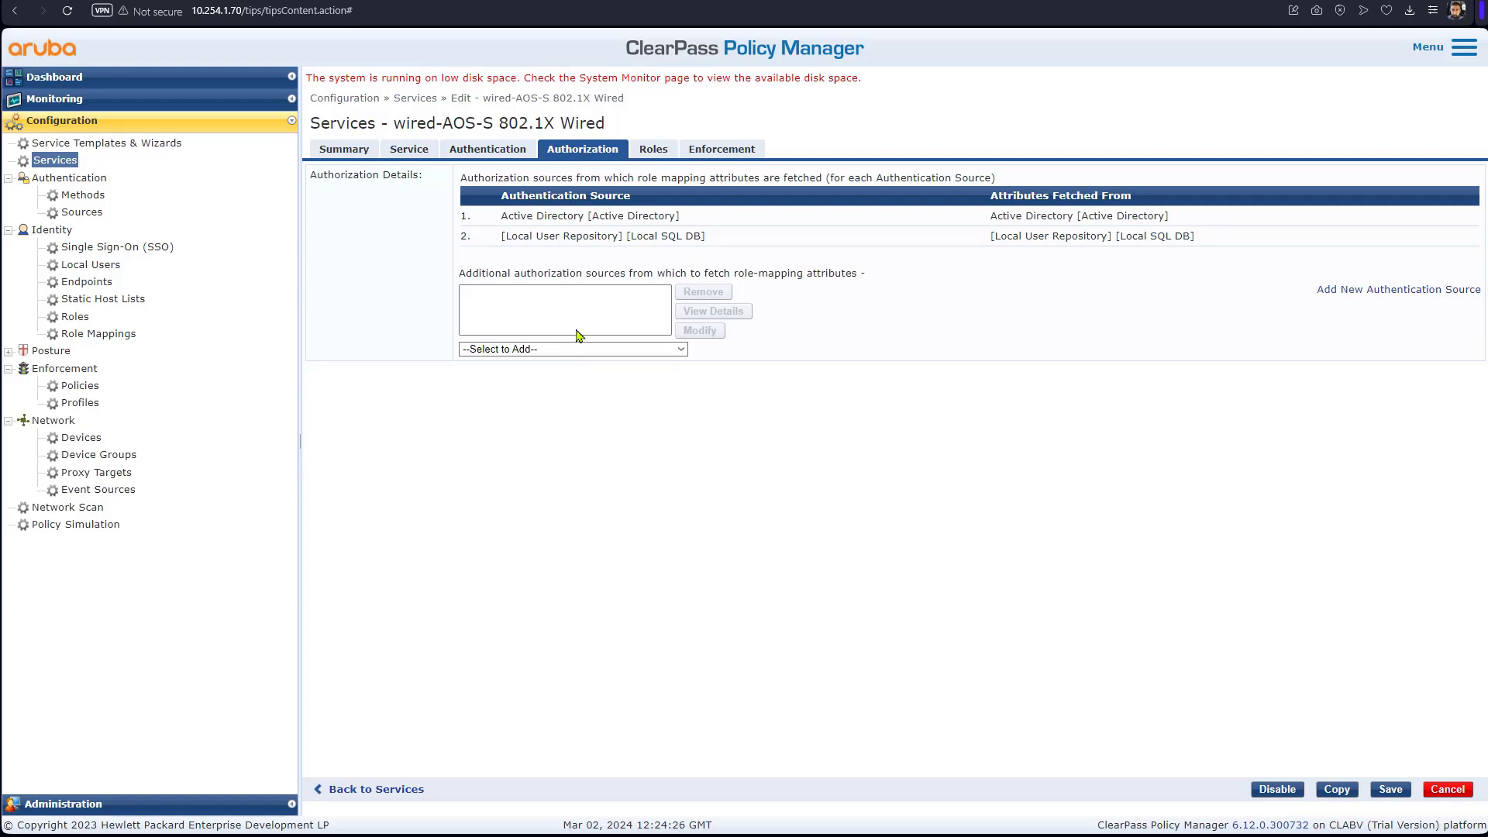
click(590, 351)
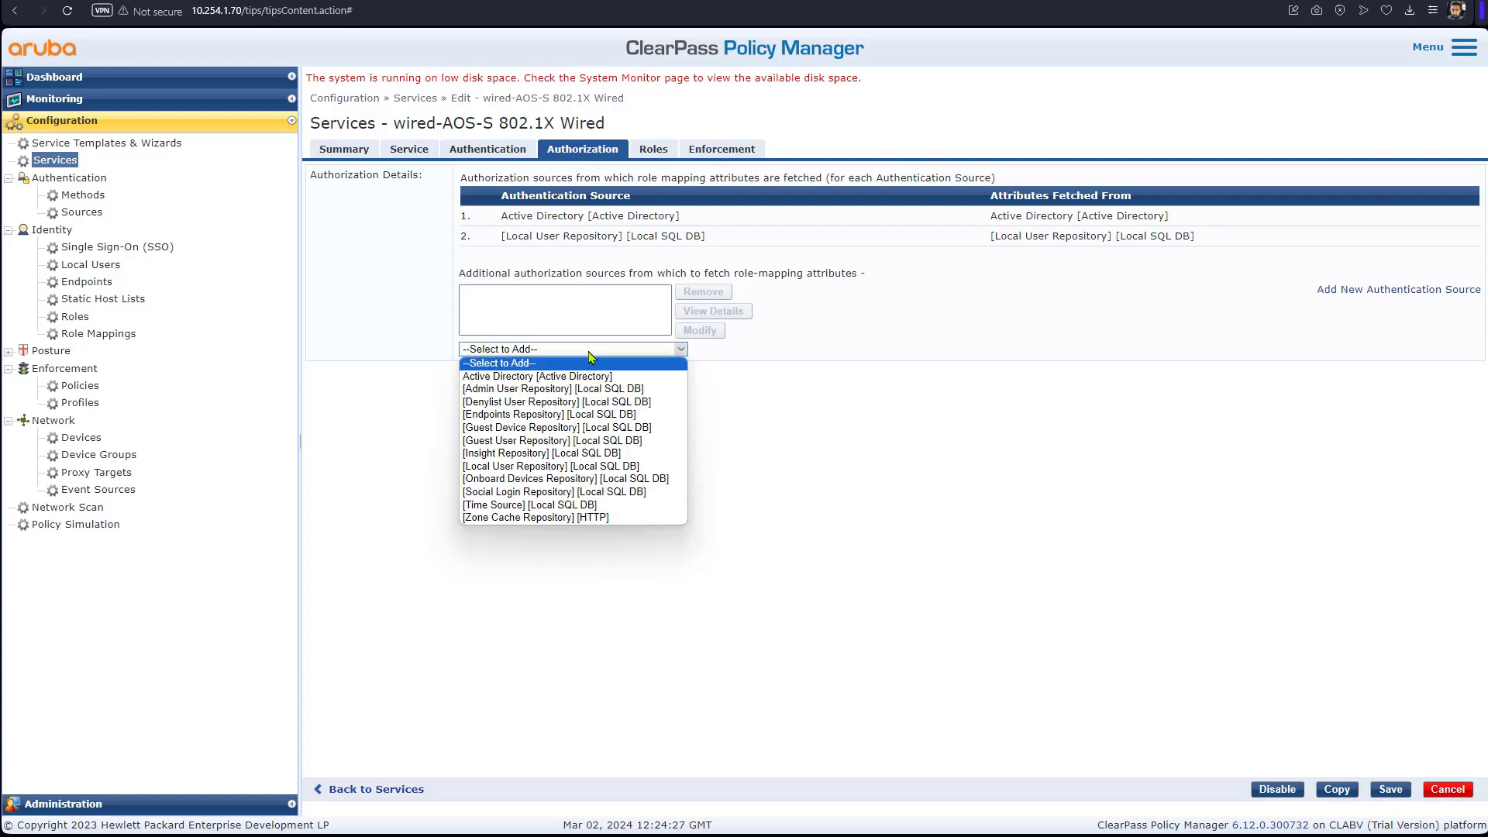
click(604, 416)
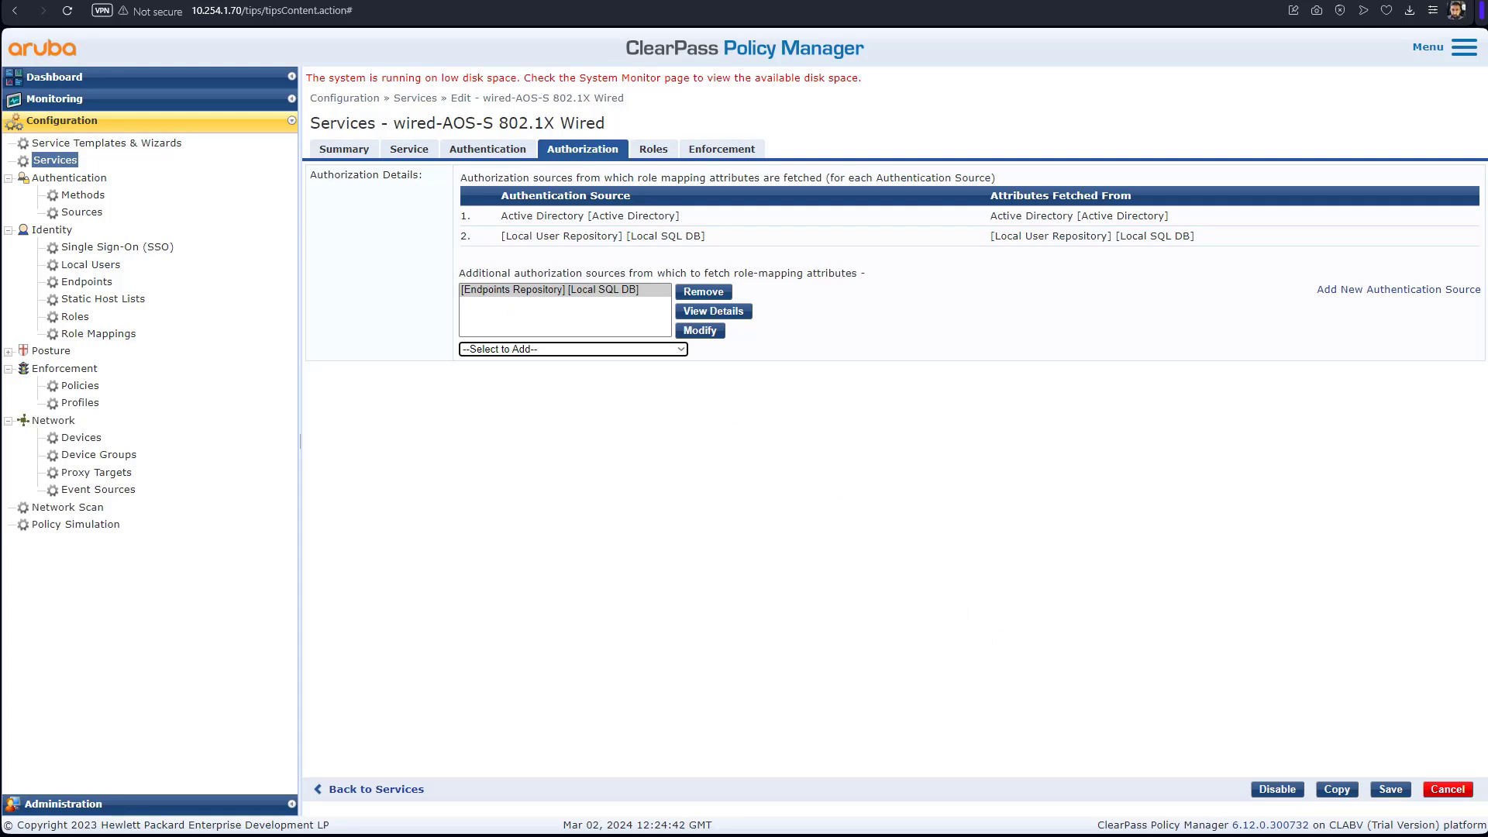
click(1390, 789)
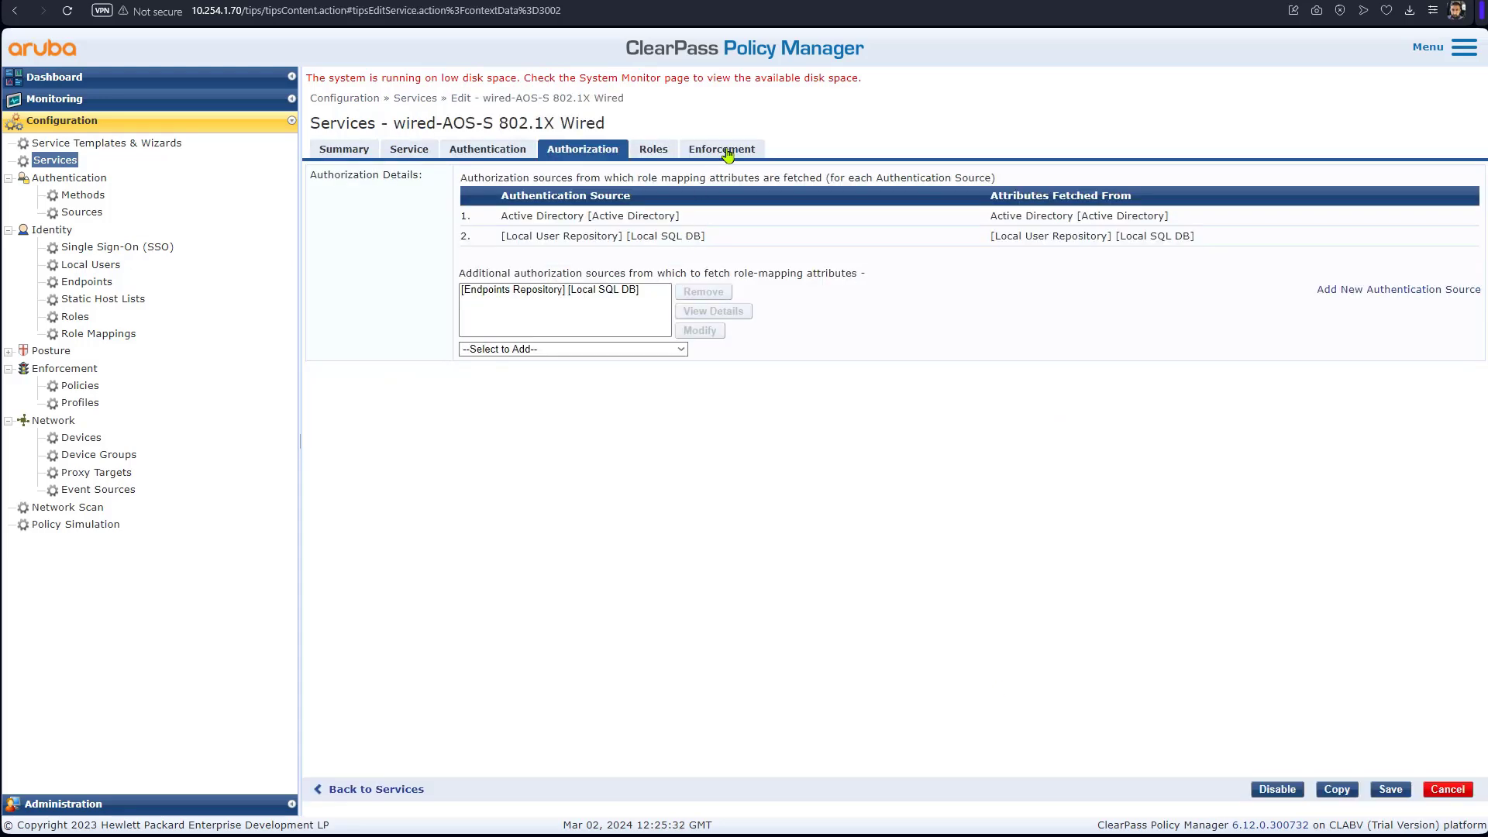
- Copy the enforcement policy's Default Profile name and go to the Enforcement Profiles list
click(728, 151)
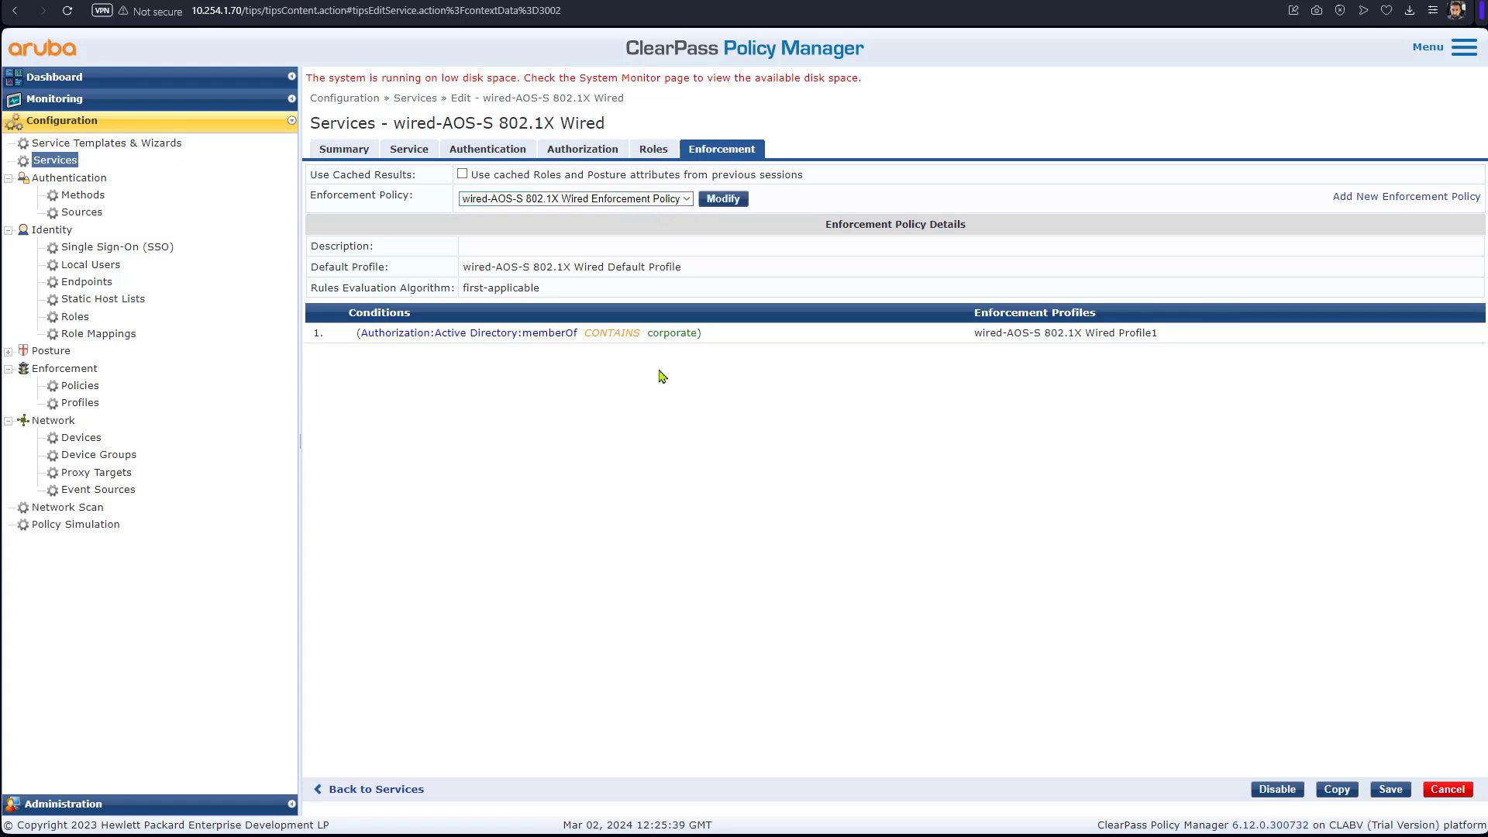
click(722, 200)
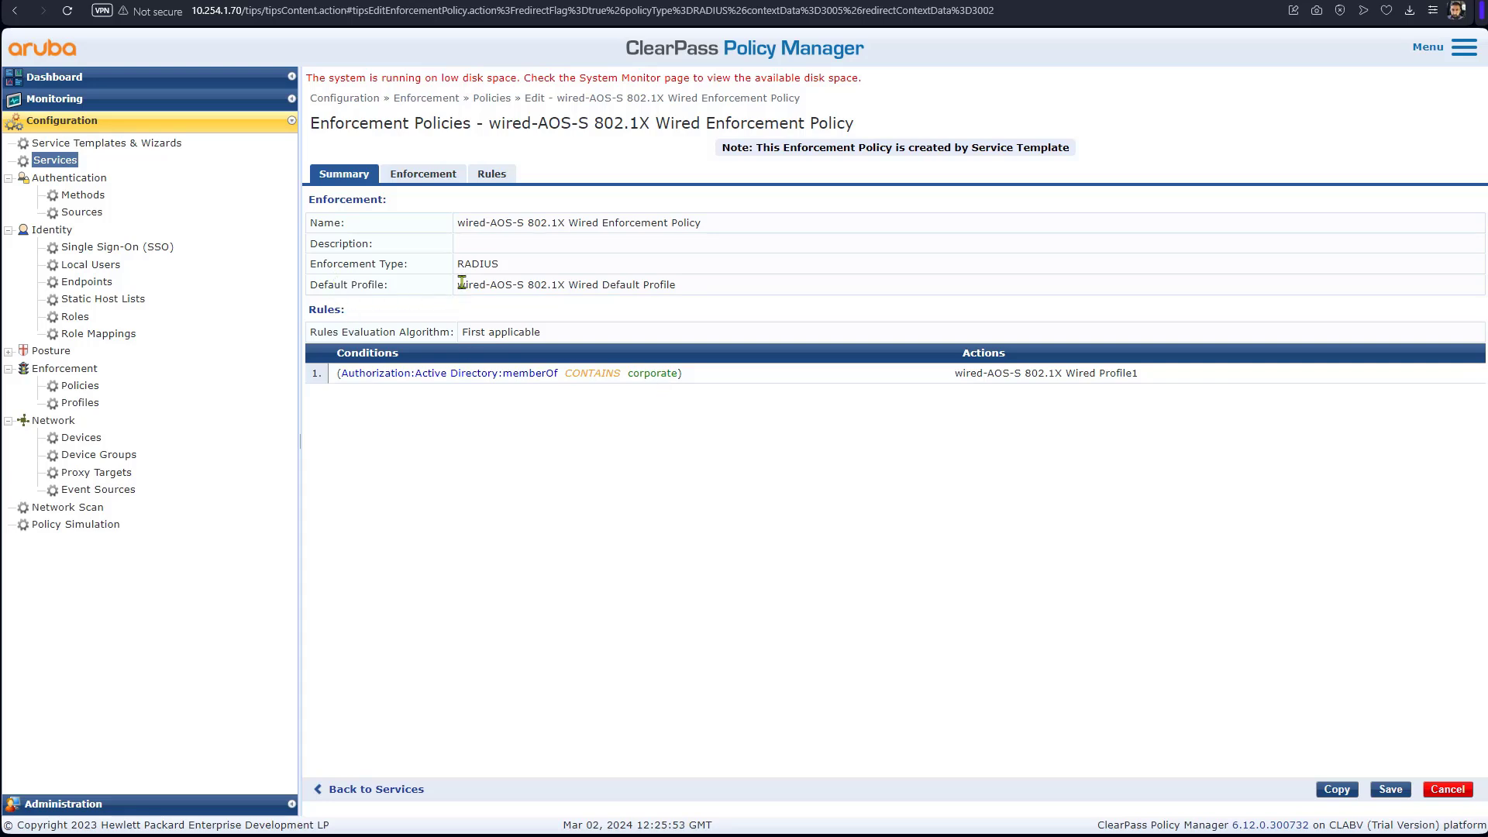
drag(459, 283, 659, 288)
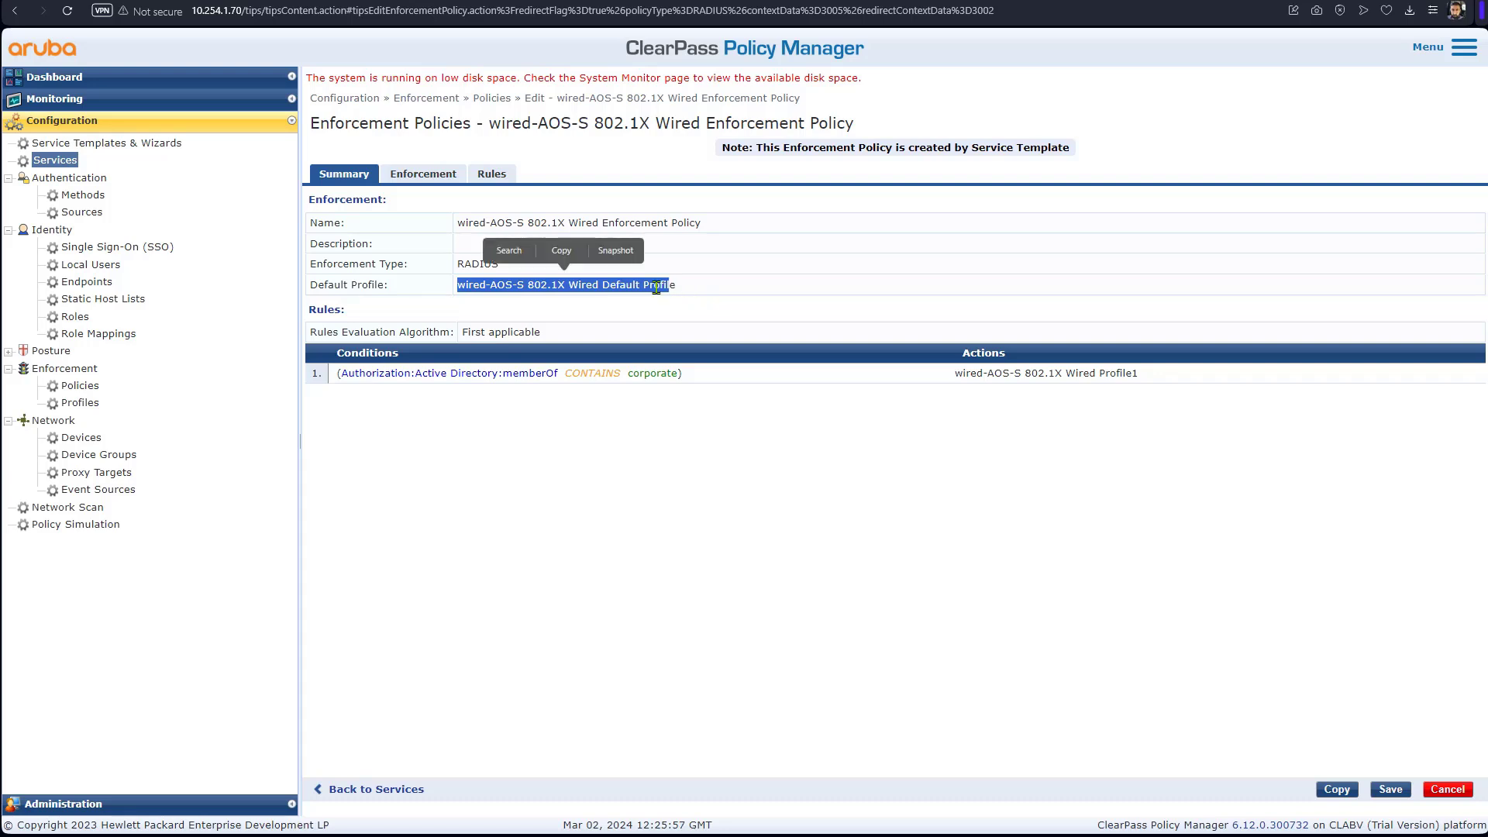
click(644, 312)
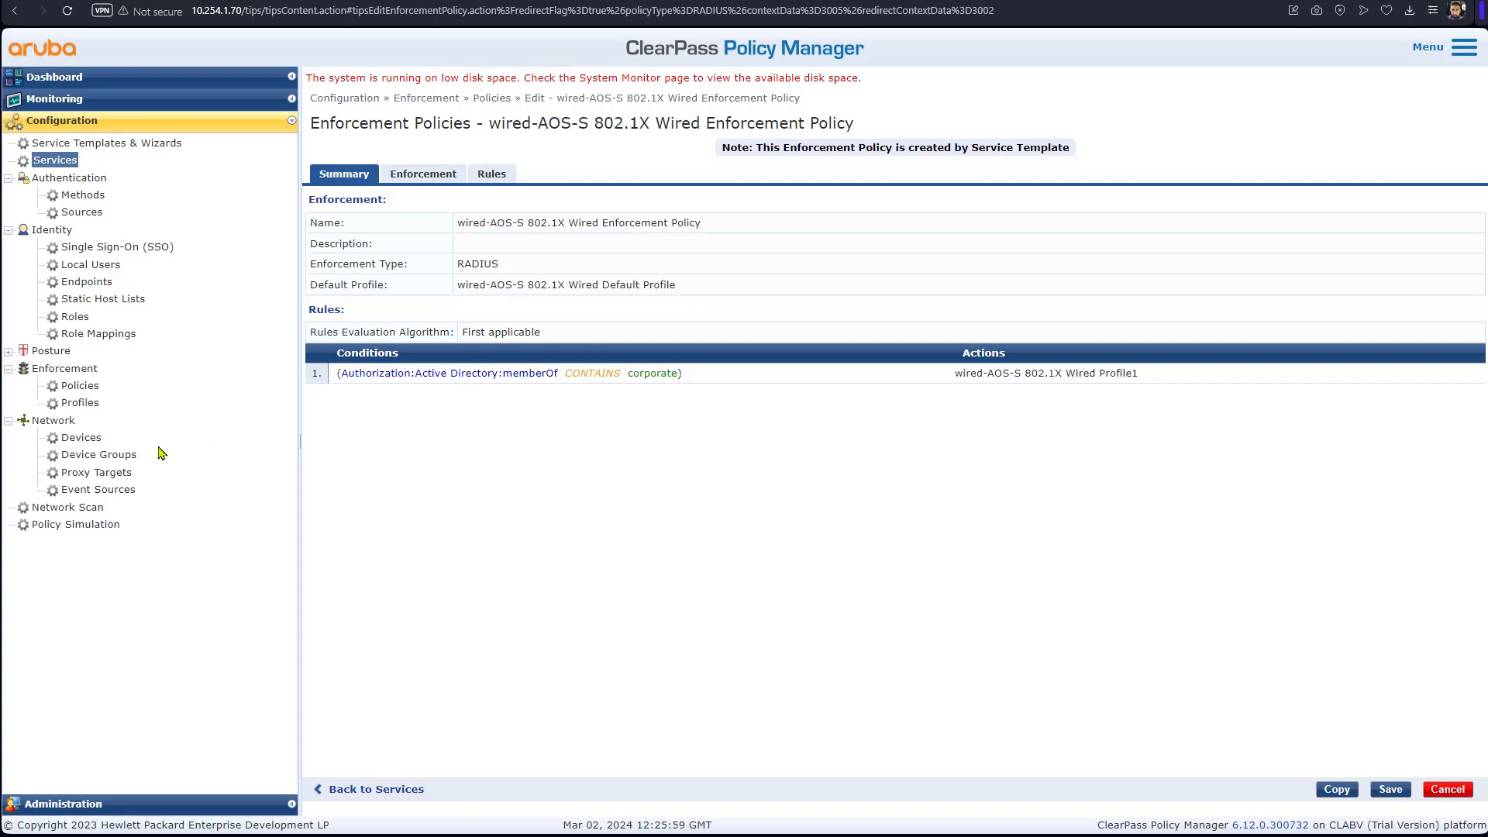
click(84, 403)
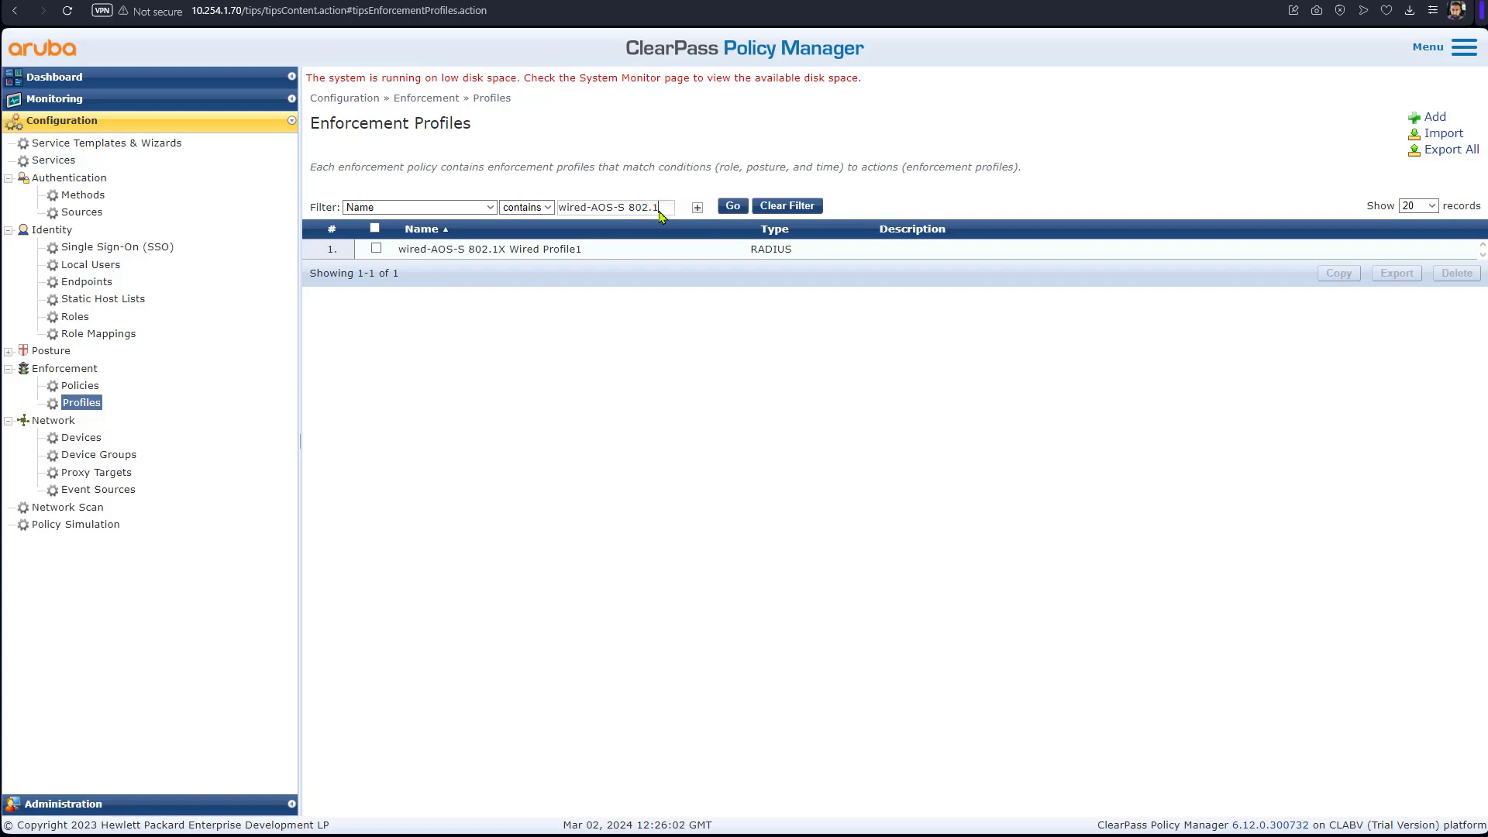
- Narrow the enforcement profiles filter down to 'wired'
key(BackSpace)
key(BackSpace)
key(BackSpace)
key(BackSpace)
key(BackSpace)
key(BackSpace)
key(BackSpace)
key(BackSpace)
key(BackSpace)
key(BackSpace)
key(BackSpace)
key(BackSpace)
key(End)
key(BackSpace)
key(BackSpace)
key(BackSpace)
key(BackSpace)
key(BackSpace)
key(BackSpace)
key(BackSpace)
key(BackSpace)
key(BackSpace)
key(BackSpace)
key(BackSpace)
key(Return)
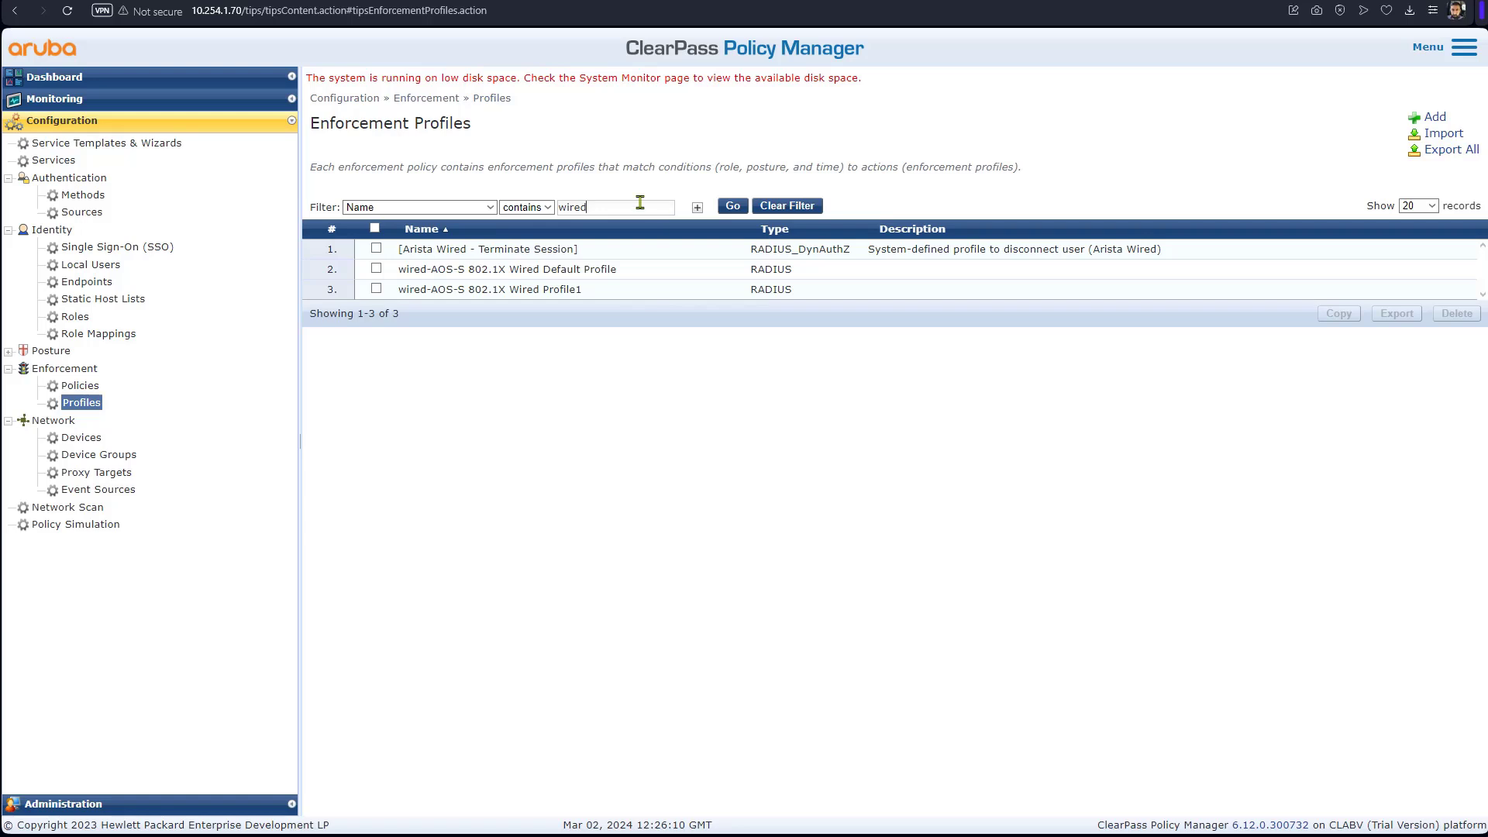
- Rename Wired Profile1 to 'wired-AOS-S 802.1X Wired VLAN 61' and save it
click(505, 291)
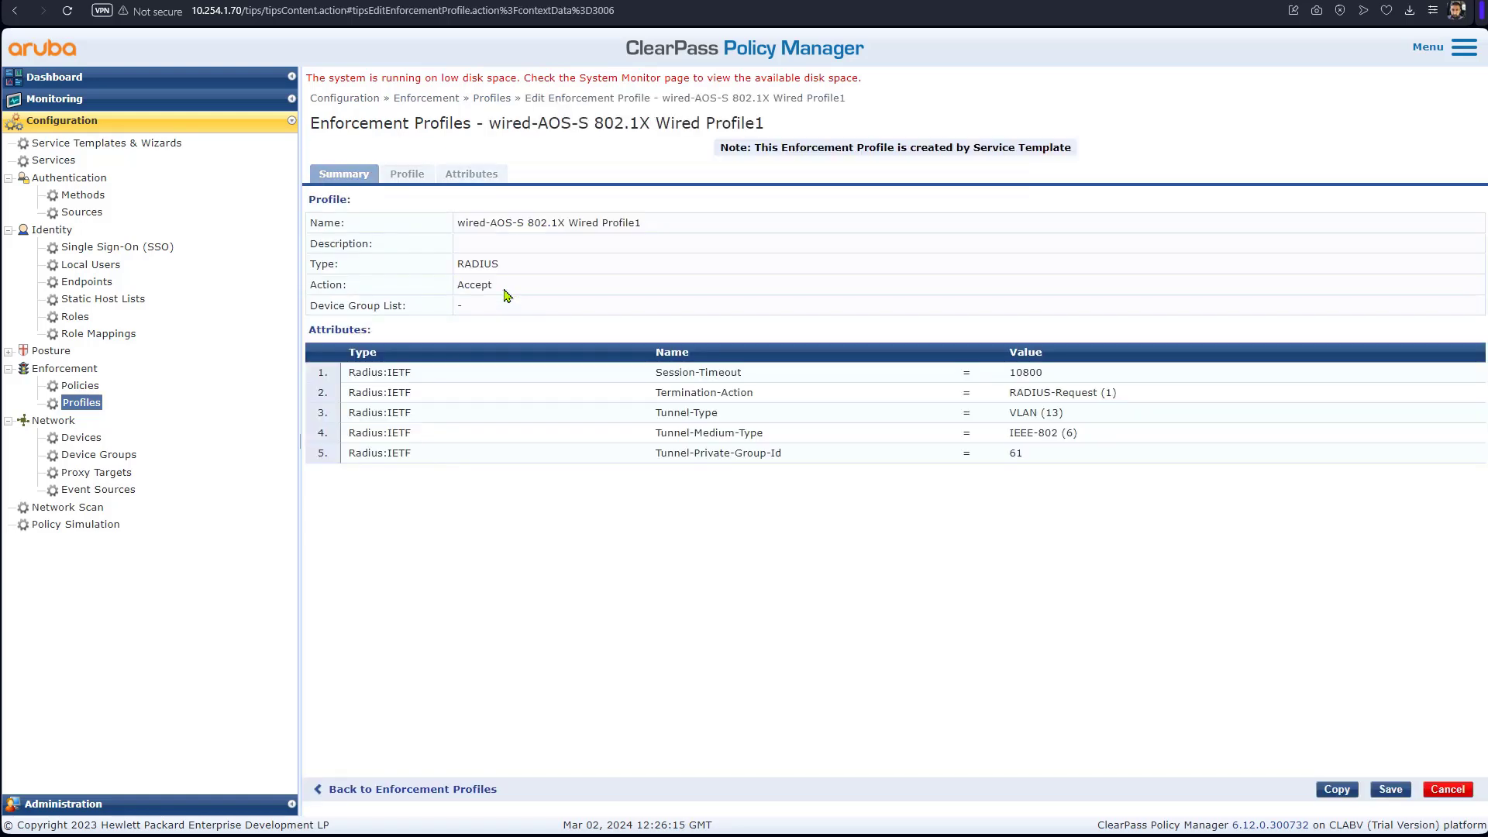
click(407, 175)
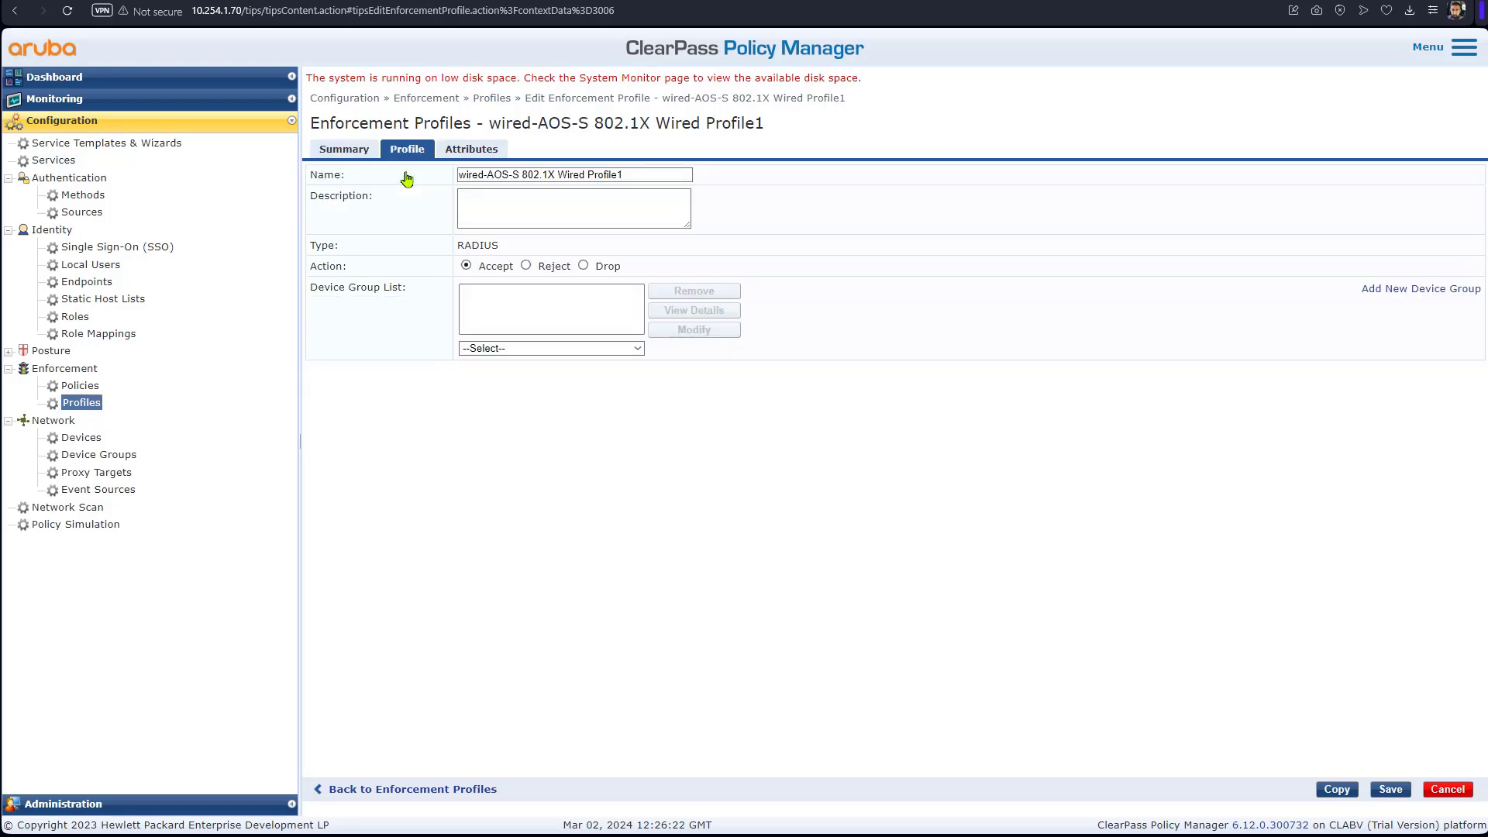
click(638, 176)
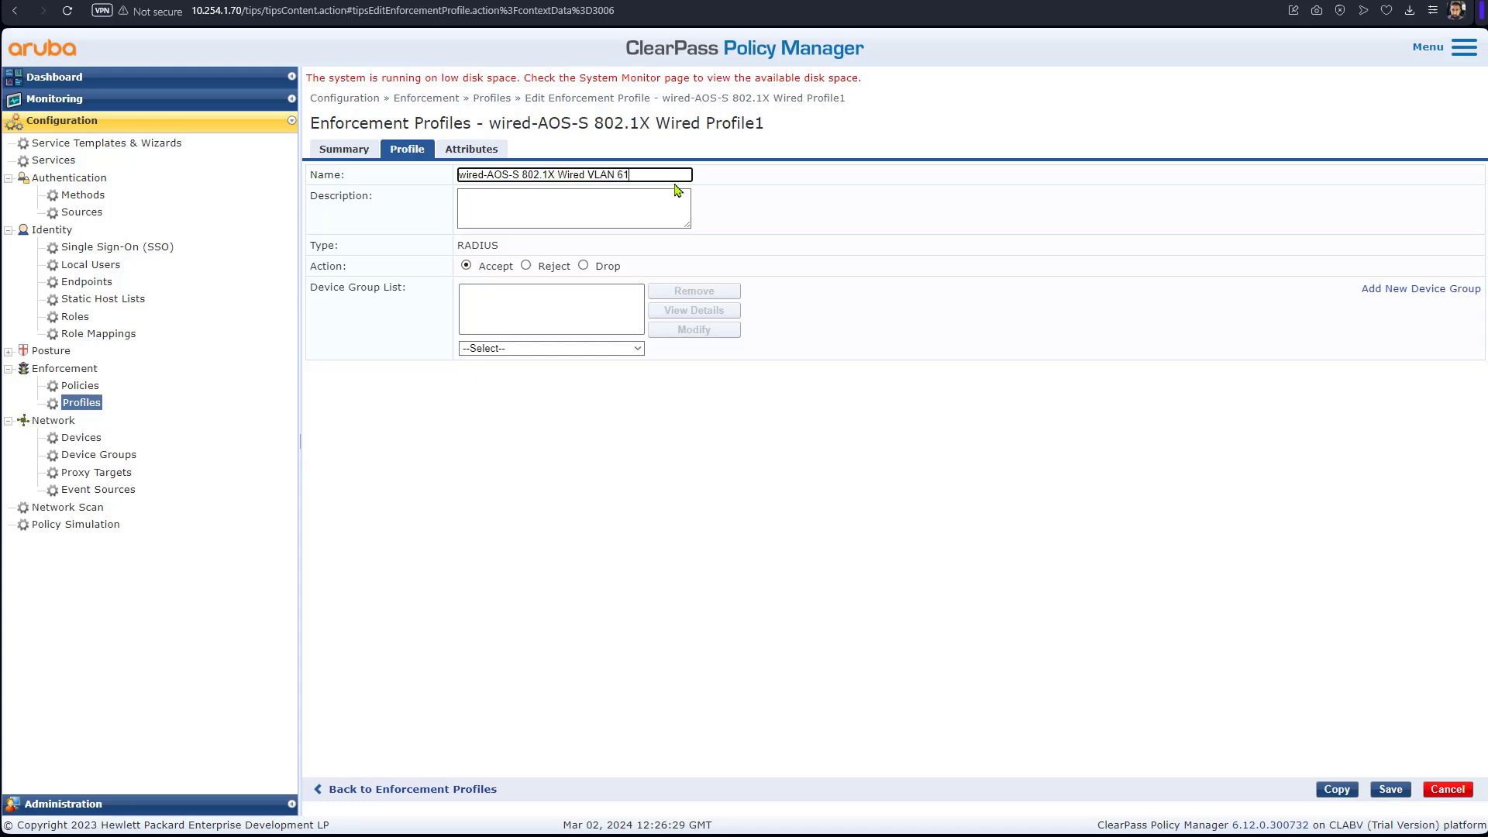
click(1389, 791)
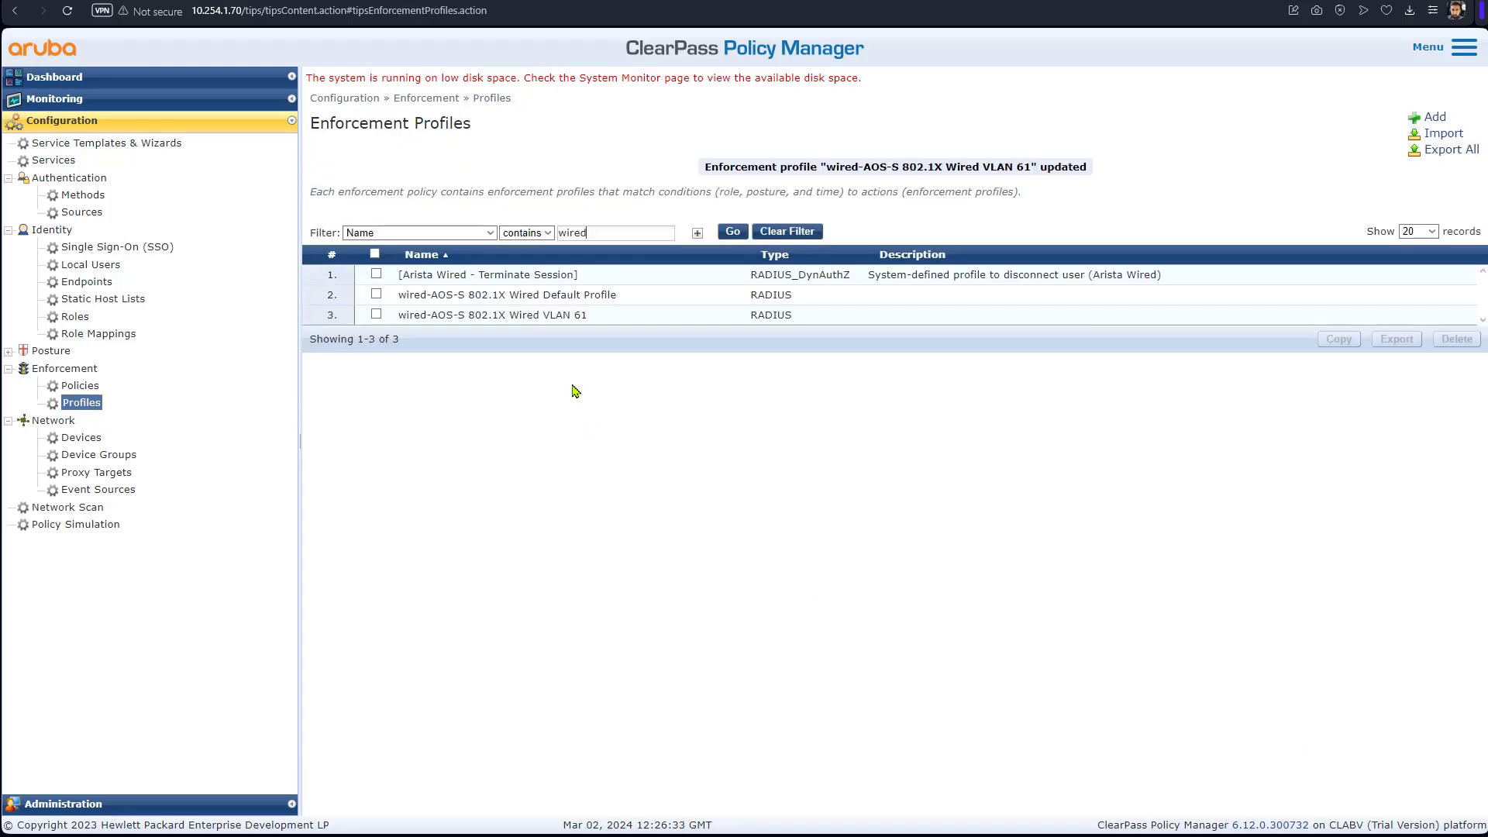
- Check the Wired Default Profile's attributes, then save it as 'wired-AOS-S 802.1X Wired VLAN 60'
click(587, 296)
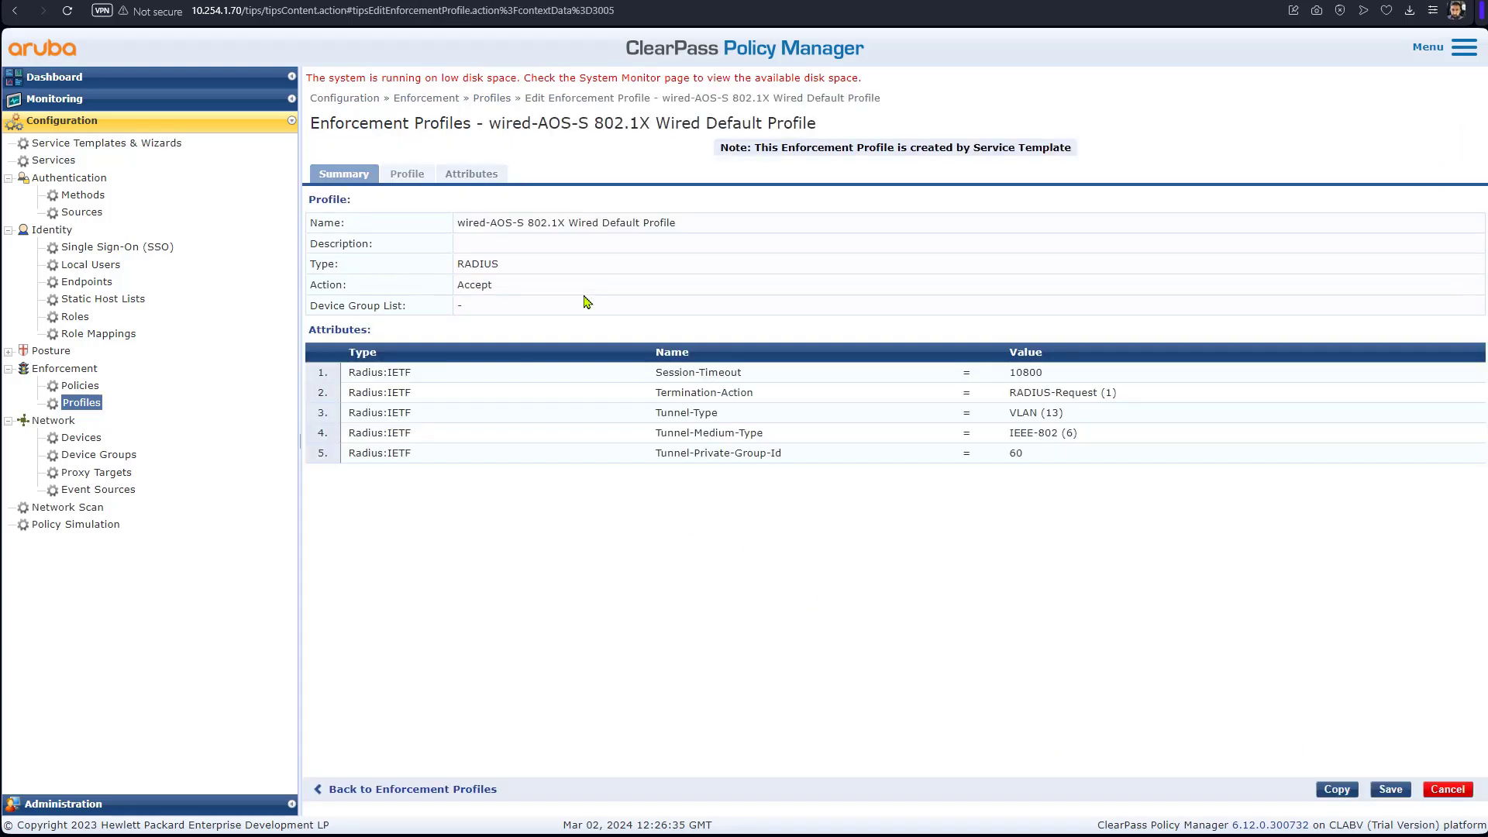
click(473, 177)
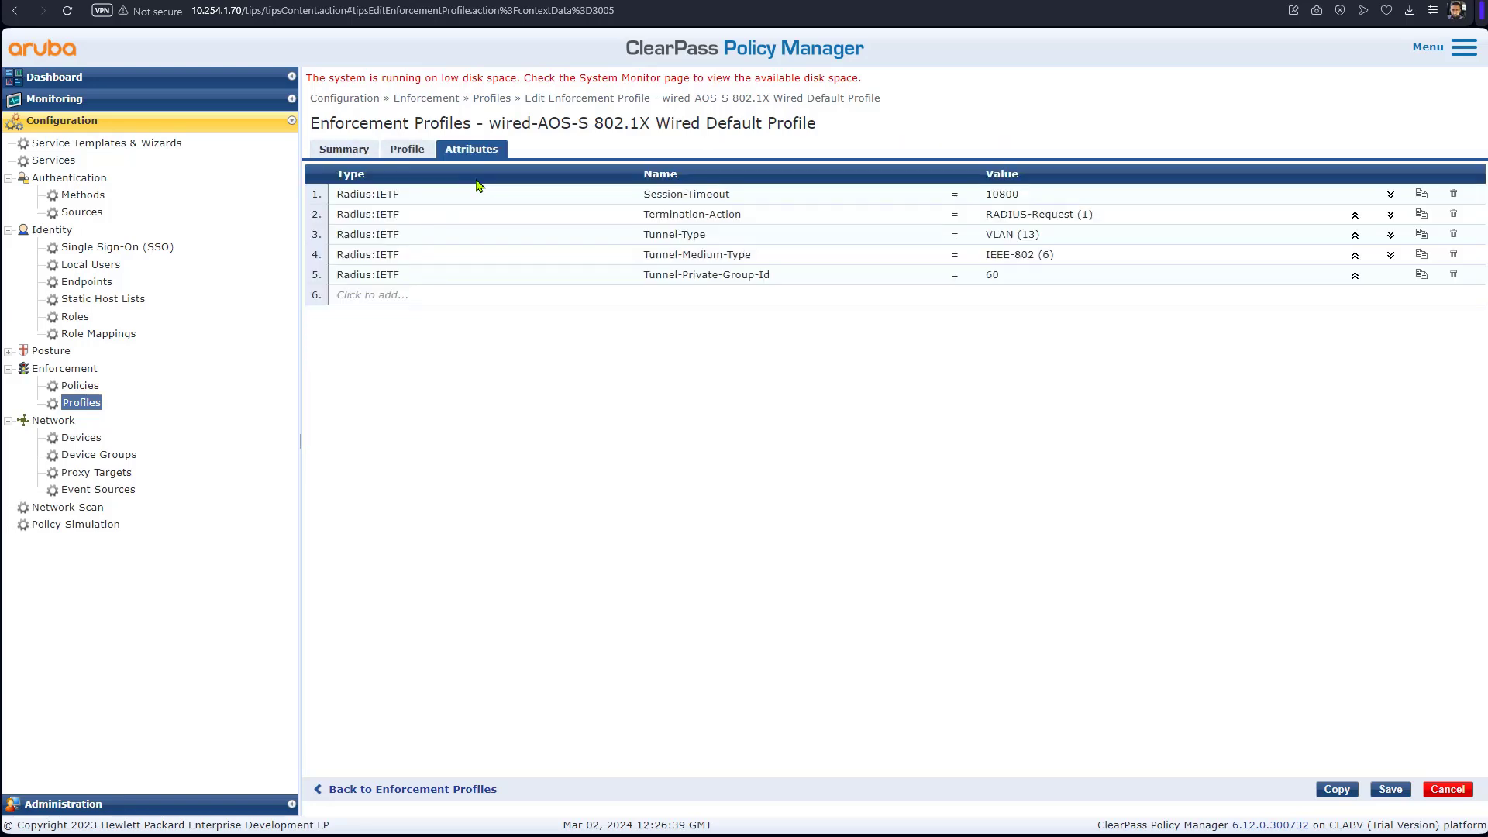
click(407, 150)
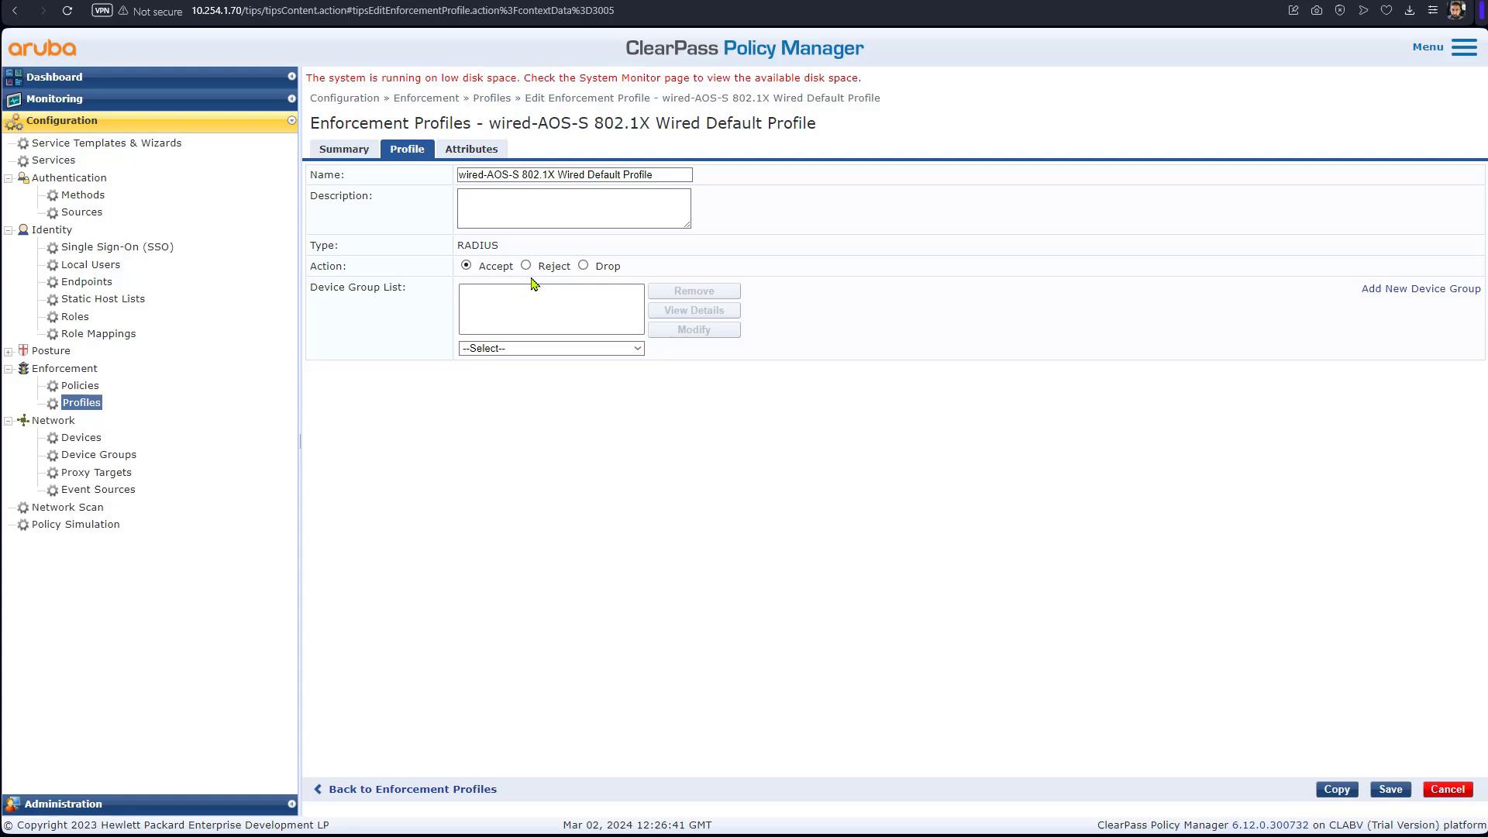
click(657, 177)
key(BackSpace)
key(BackSpace)
key(BackSpace)
key(BackSpace)
key(BackSpace)
key(BackSpace)
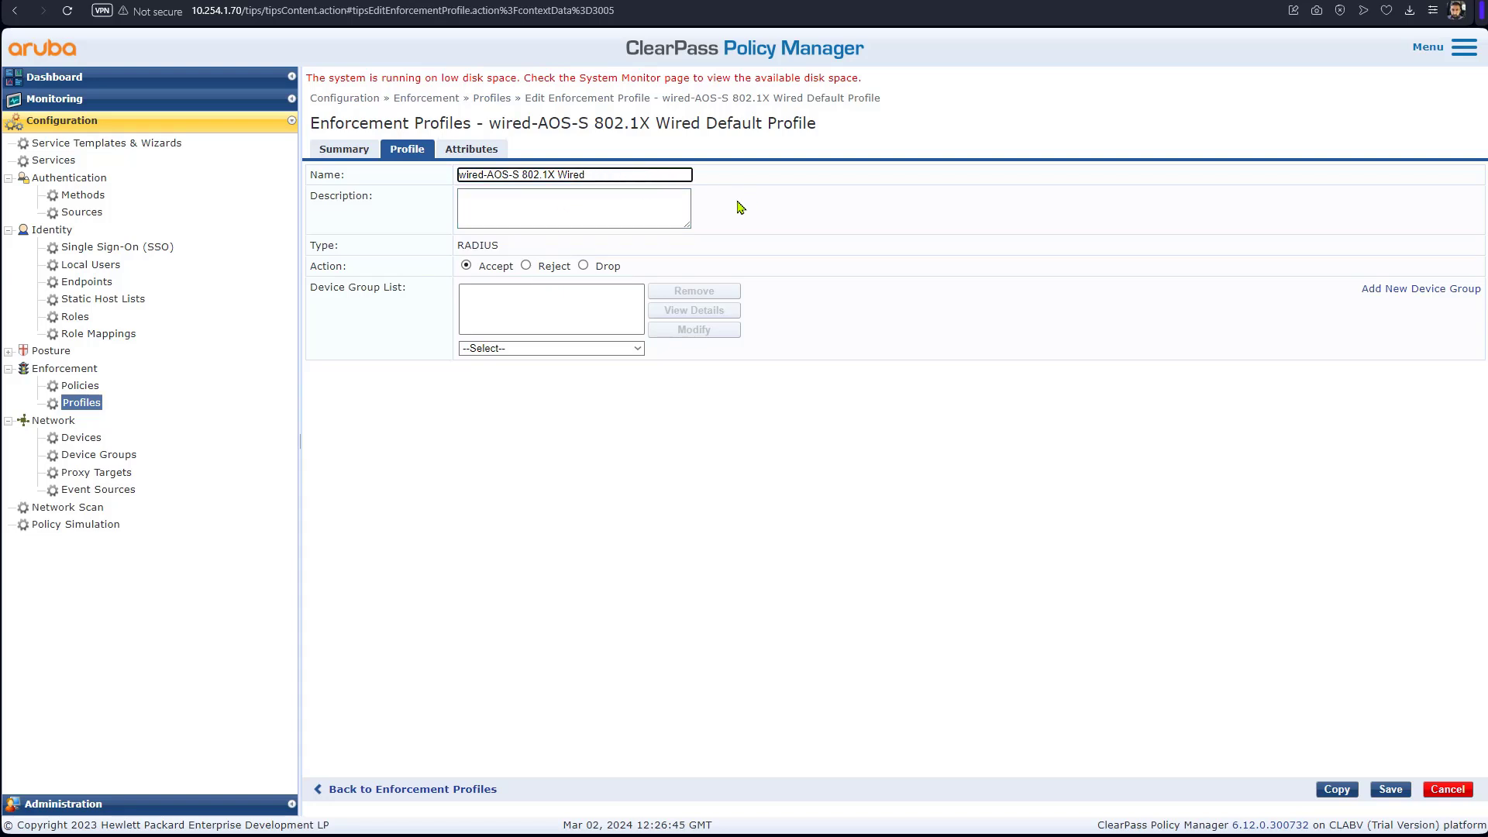
text(VLAN 60)
click(1392, 790)
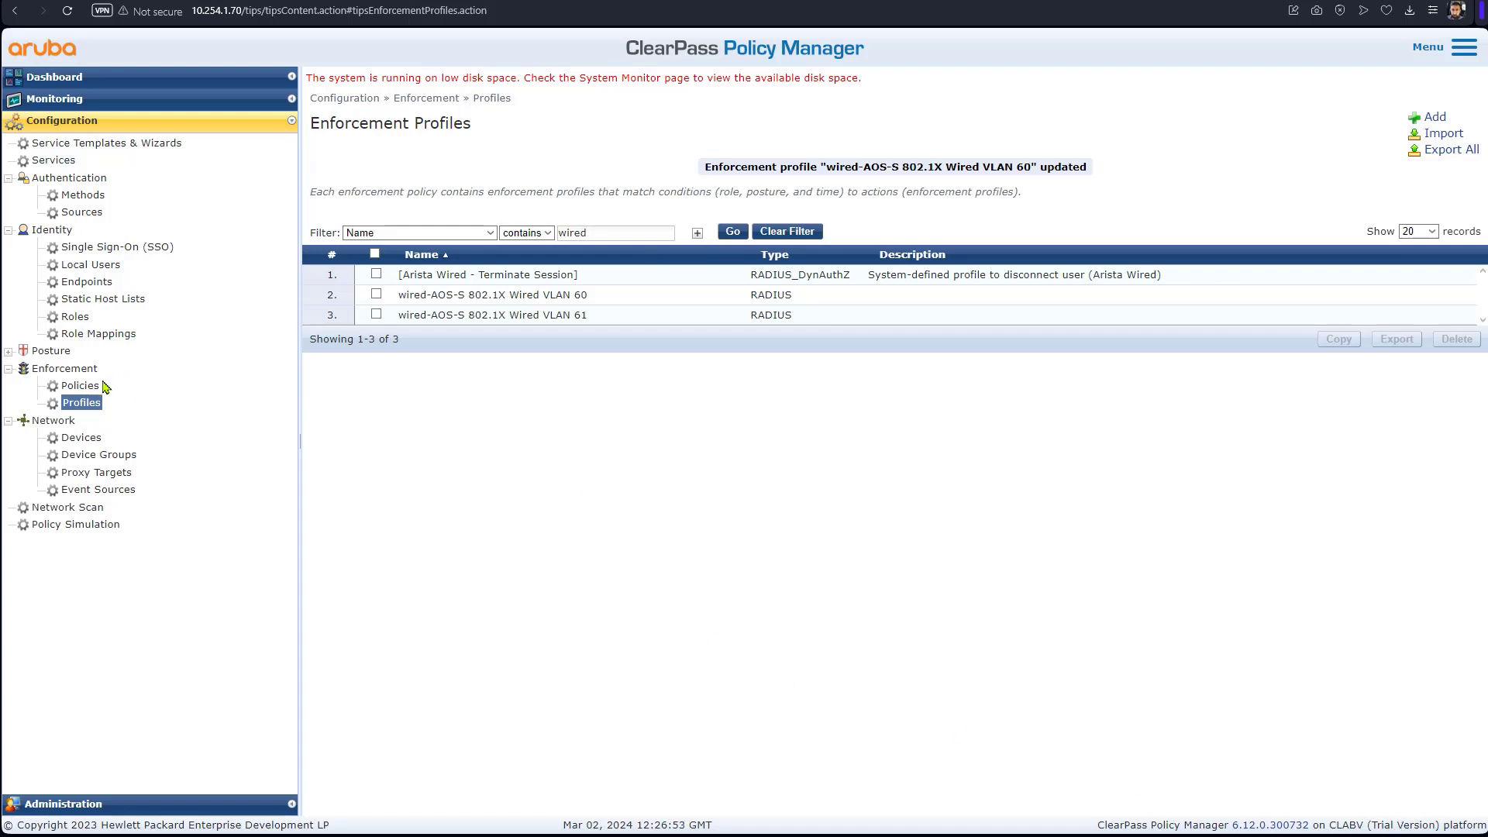
- Open the Wired Enforcement Policy and verify its VLAN 60 default profile and VLAN 61 corporate rule
click(74, 386)
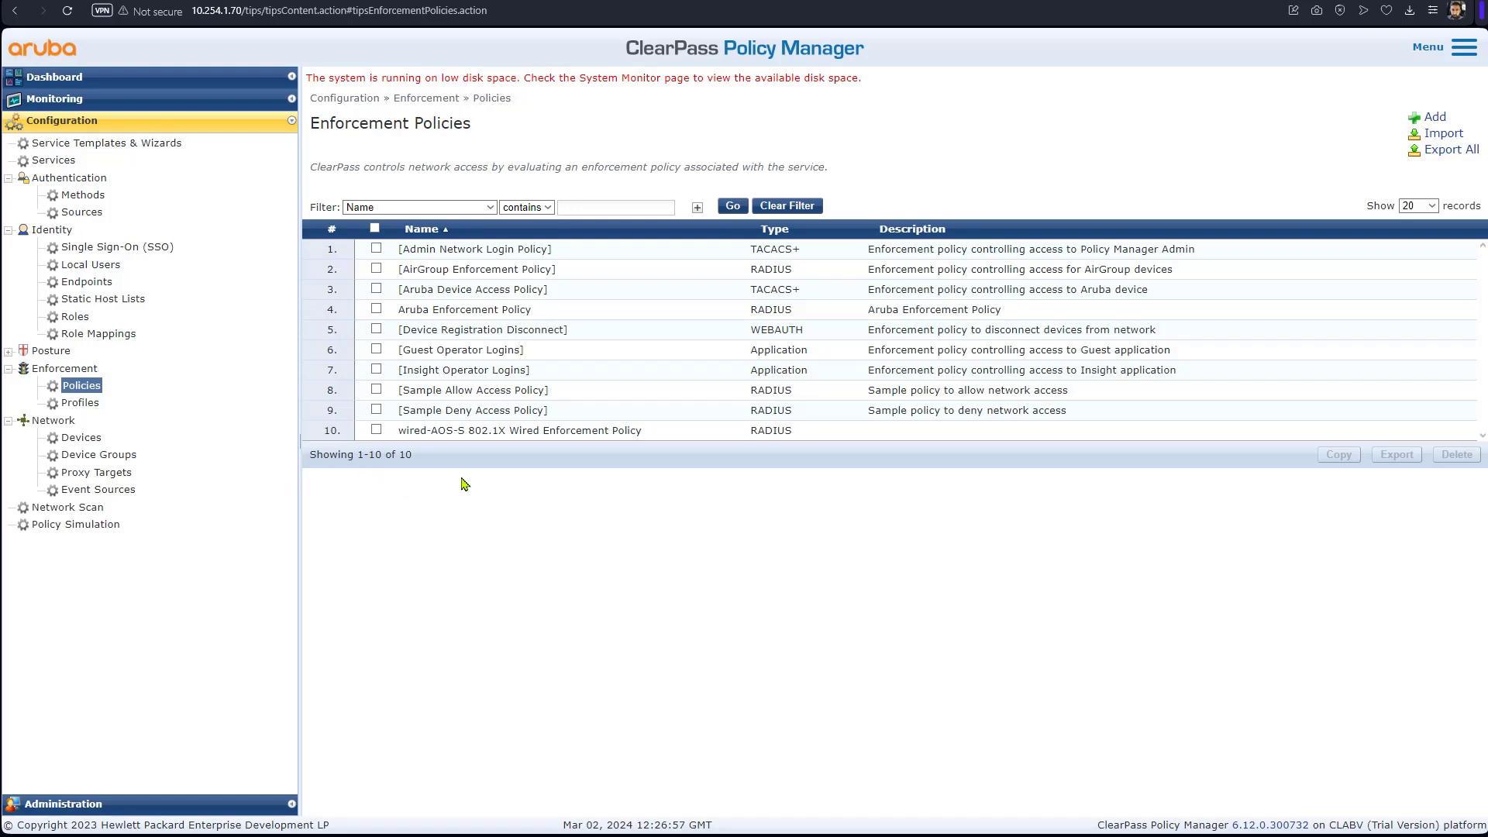
click(488, 434)
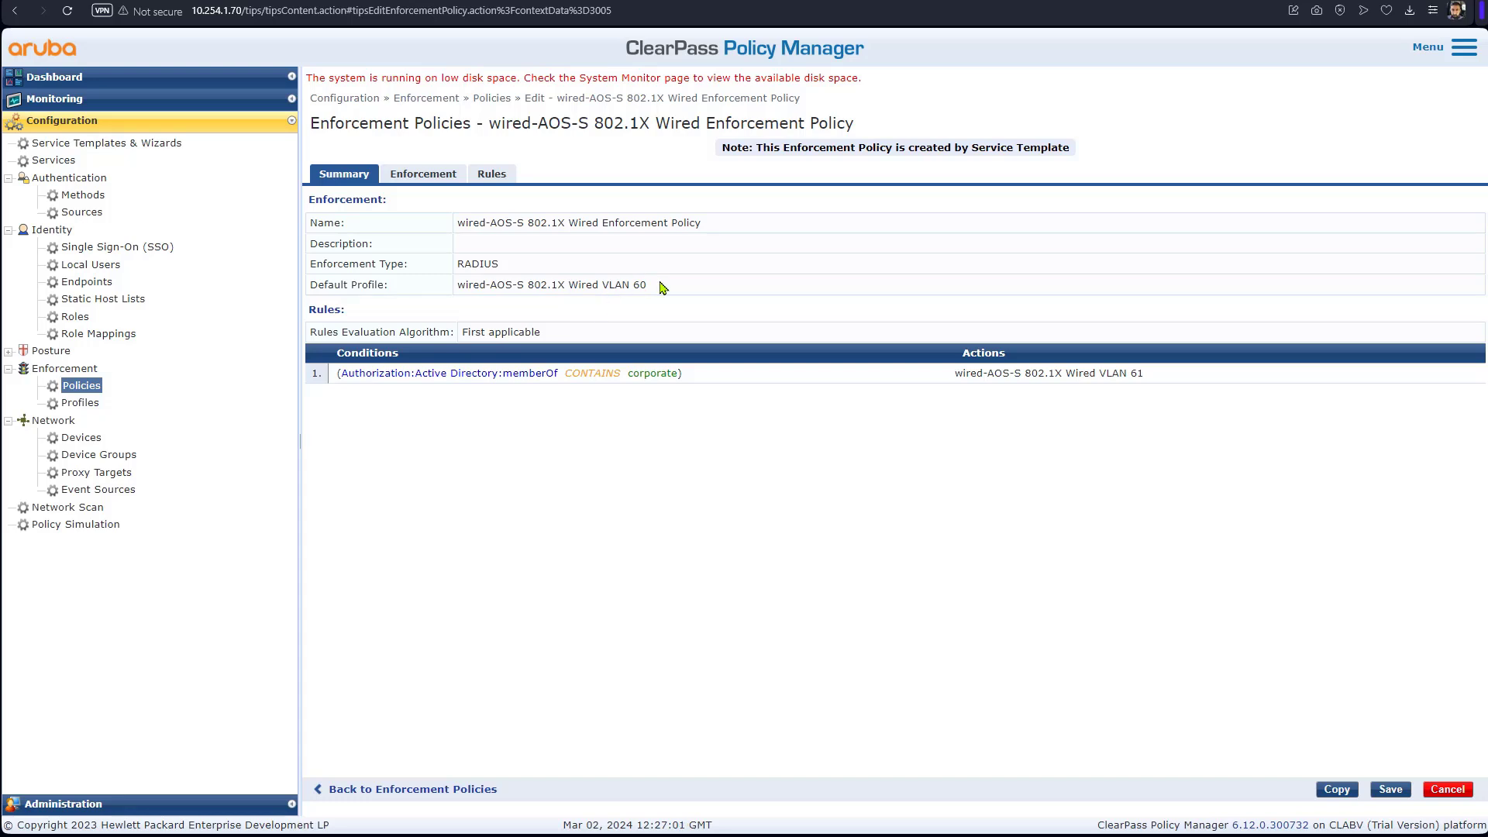
drag(655, 285, 459, 290)
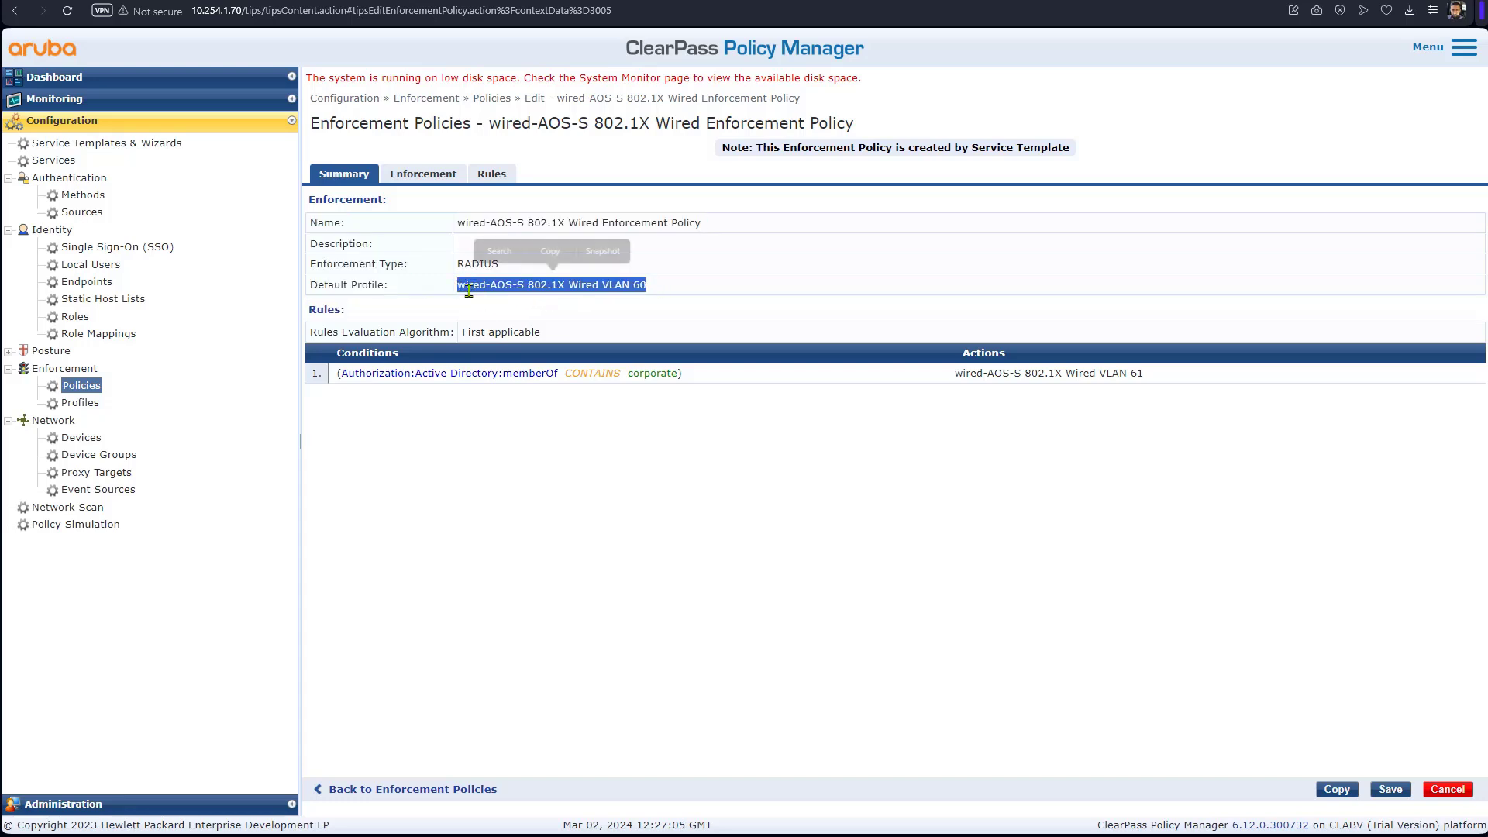
click(806, 438)
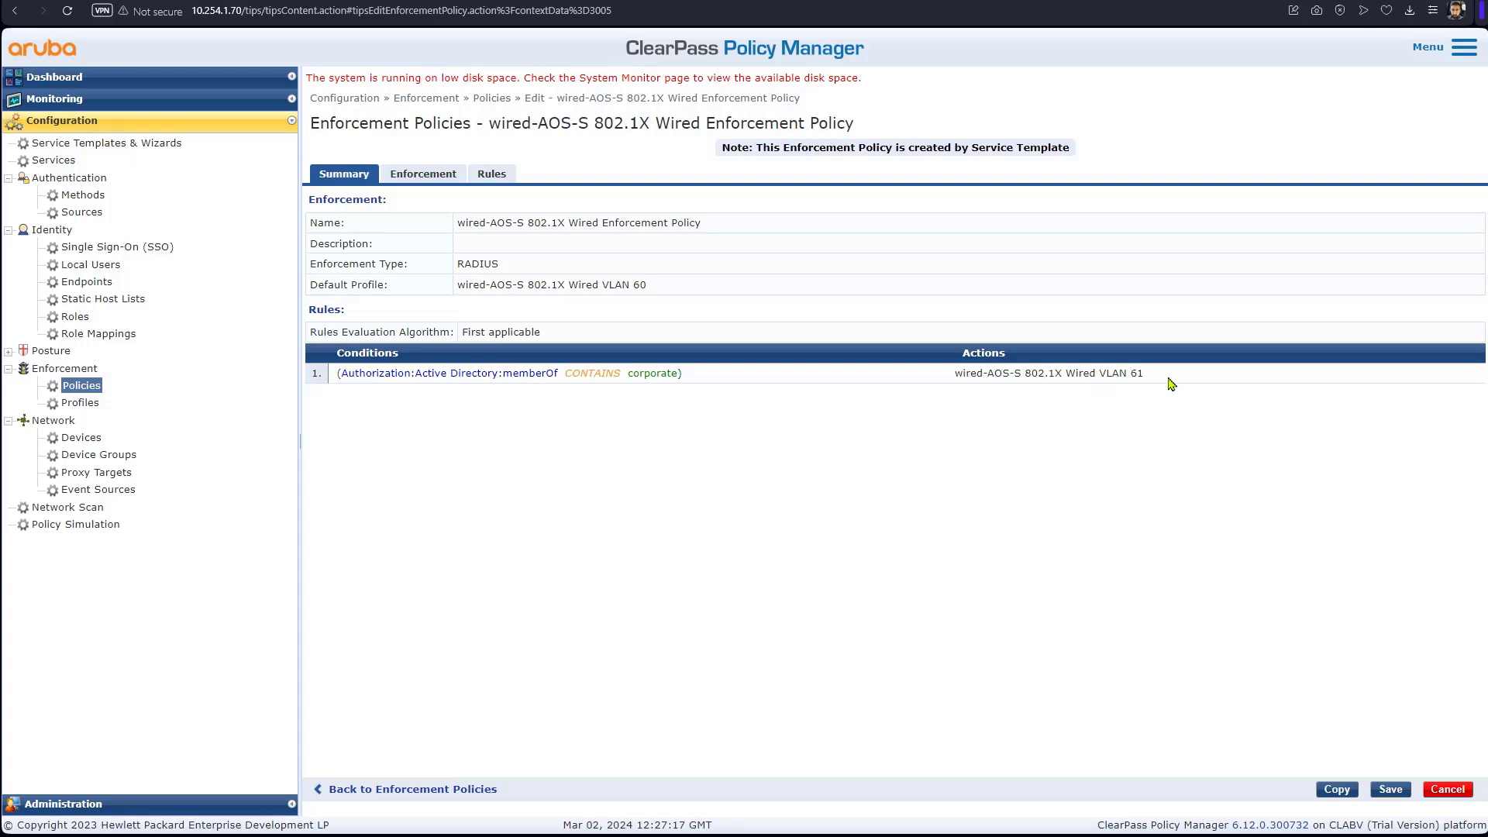
drag(1154, 373, 955, 387)
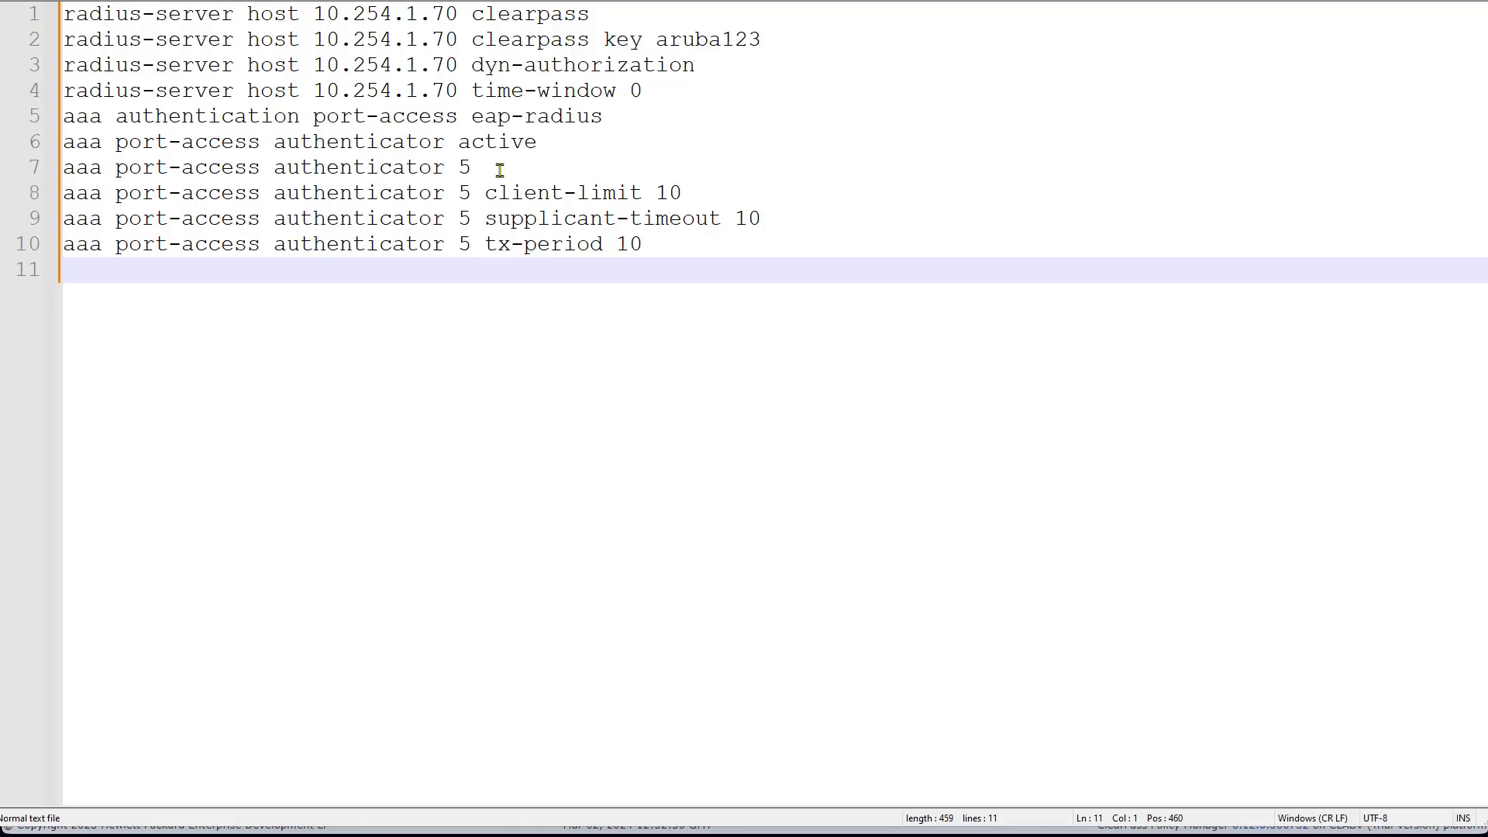
- Select the switch commands from the end of line 10 back to line 1
click(648, 245)
drag(624, 241, 62, 17)
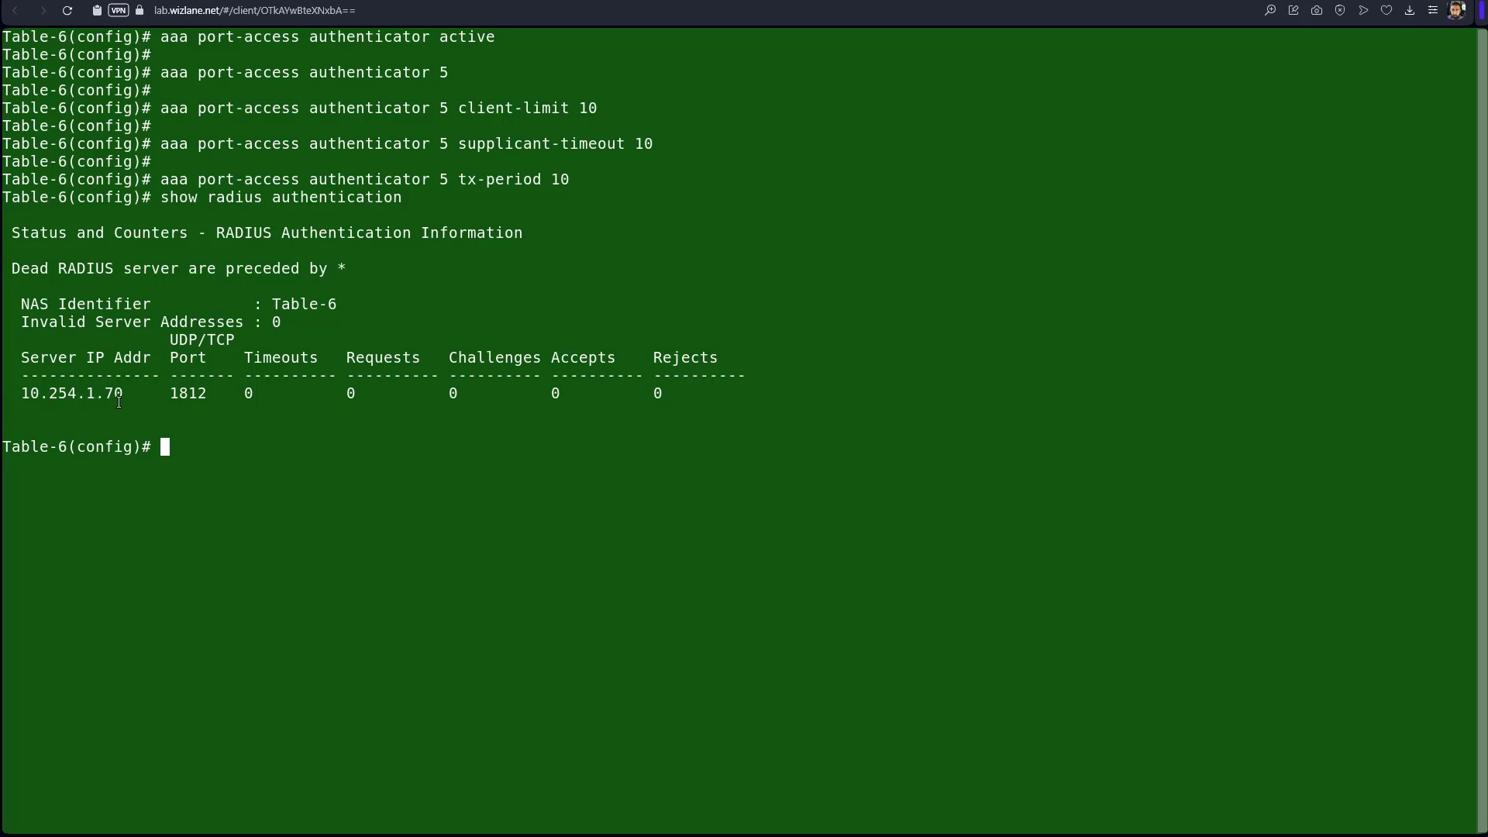
- Highlight server 10.254.1.70 and port 1812 in the RADIUS authentication output
drag(131, 396, 20, 398)
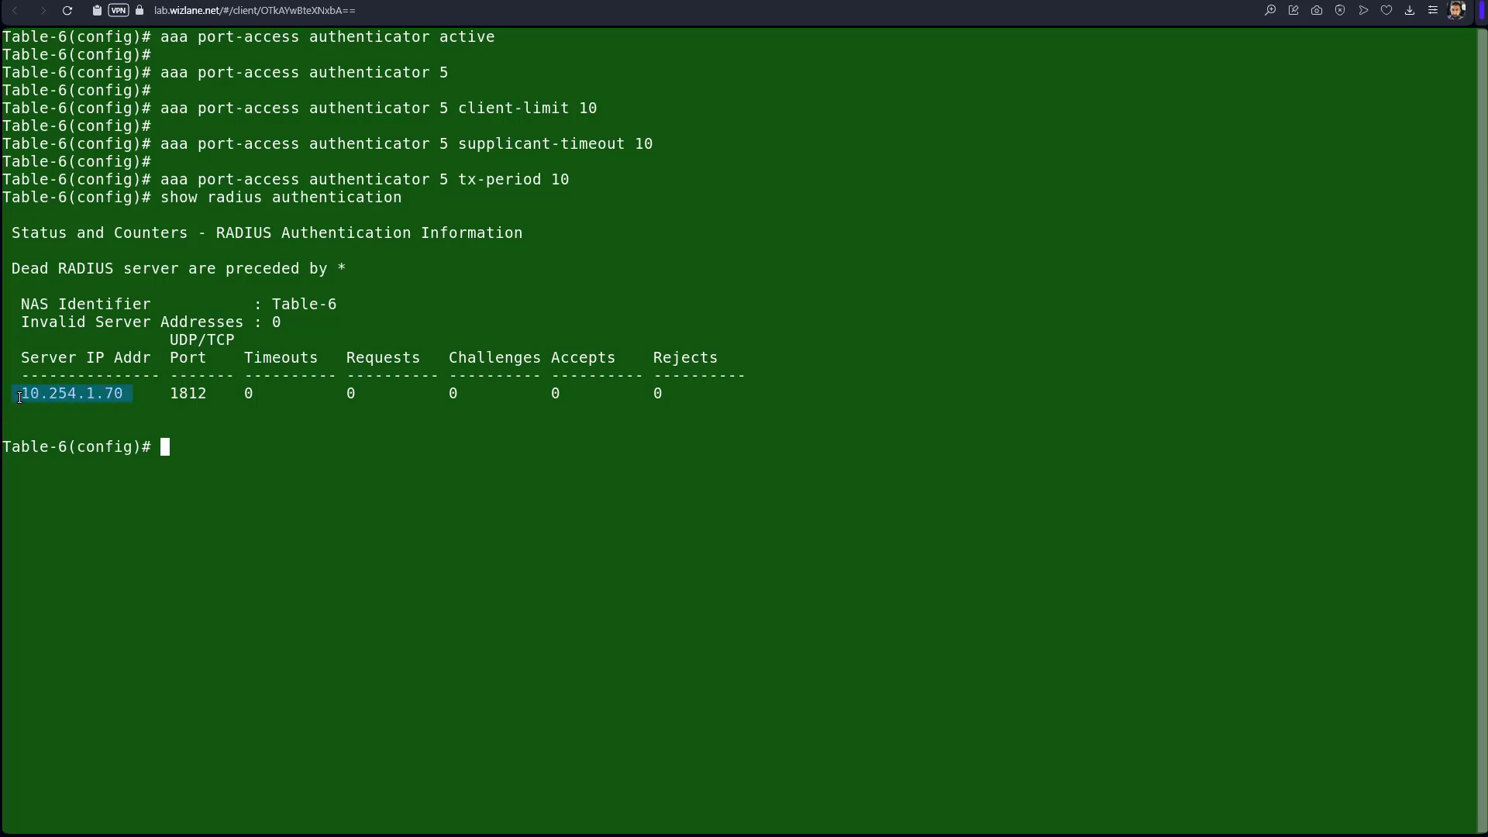
click(177, 402)
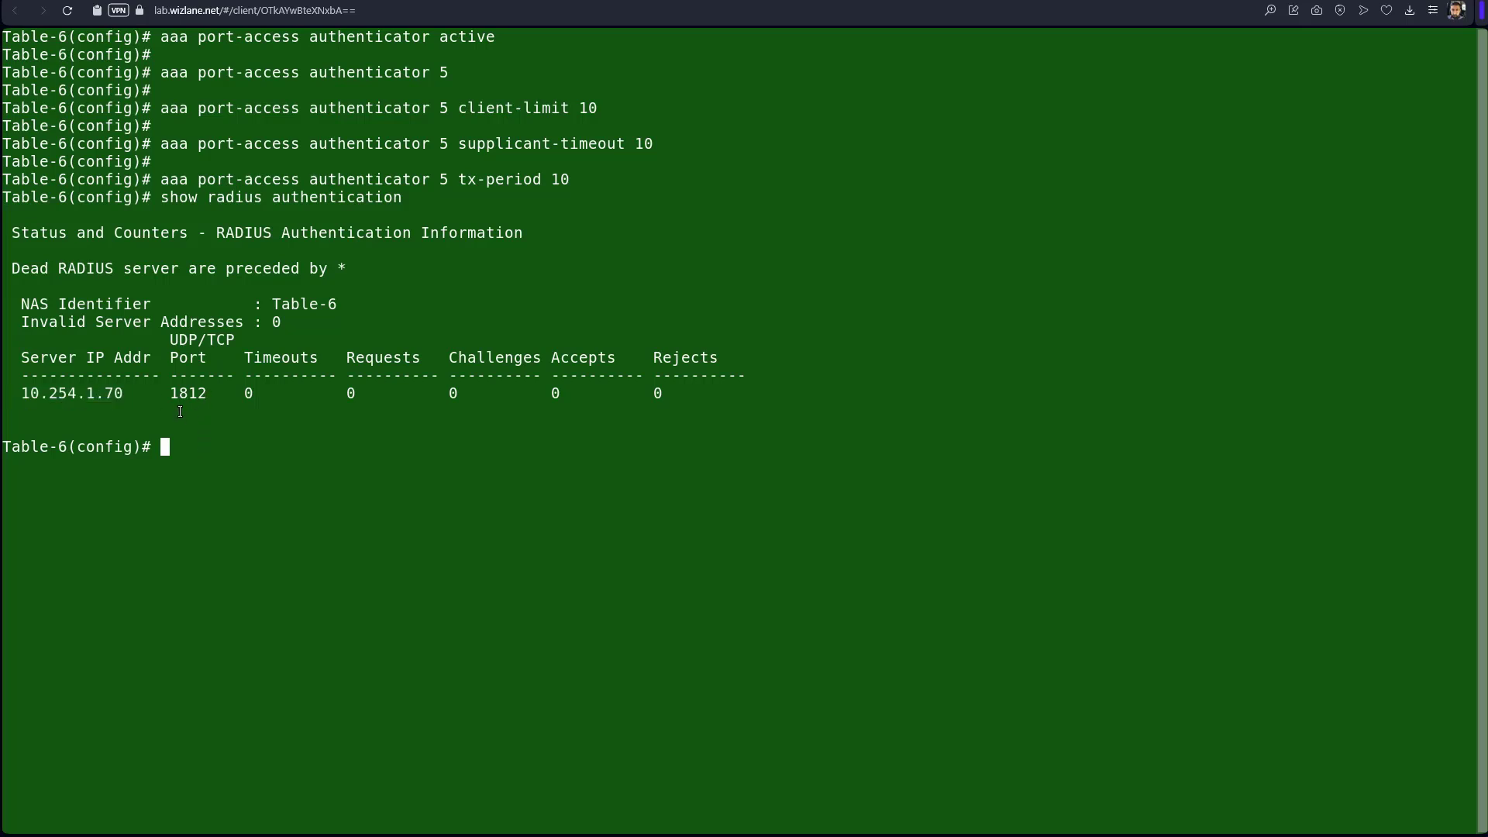
drag(171, 397, 213, 399)
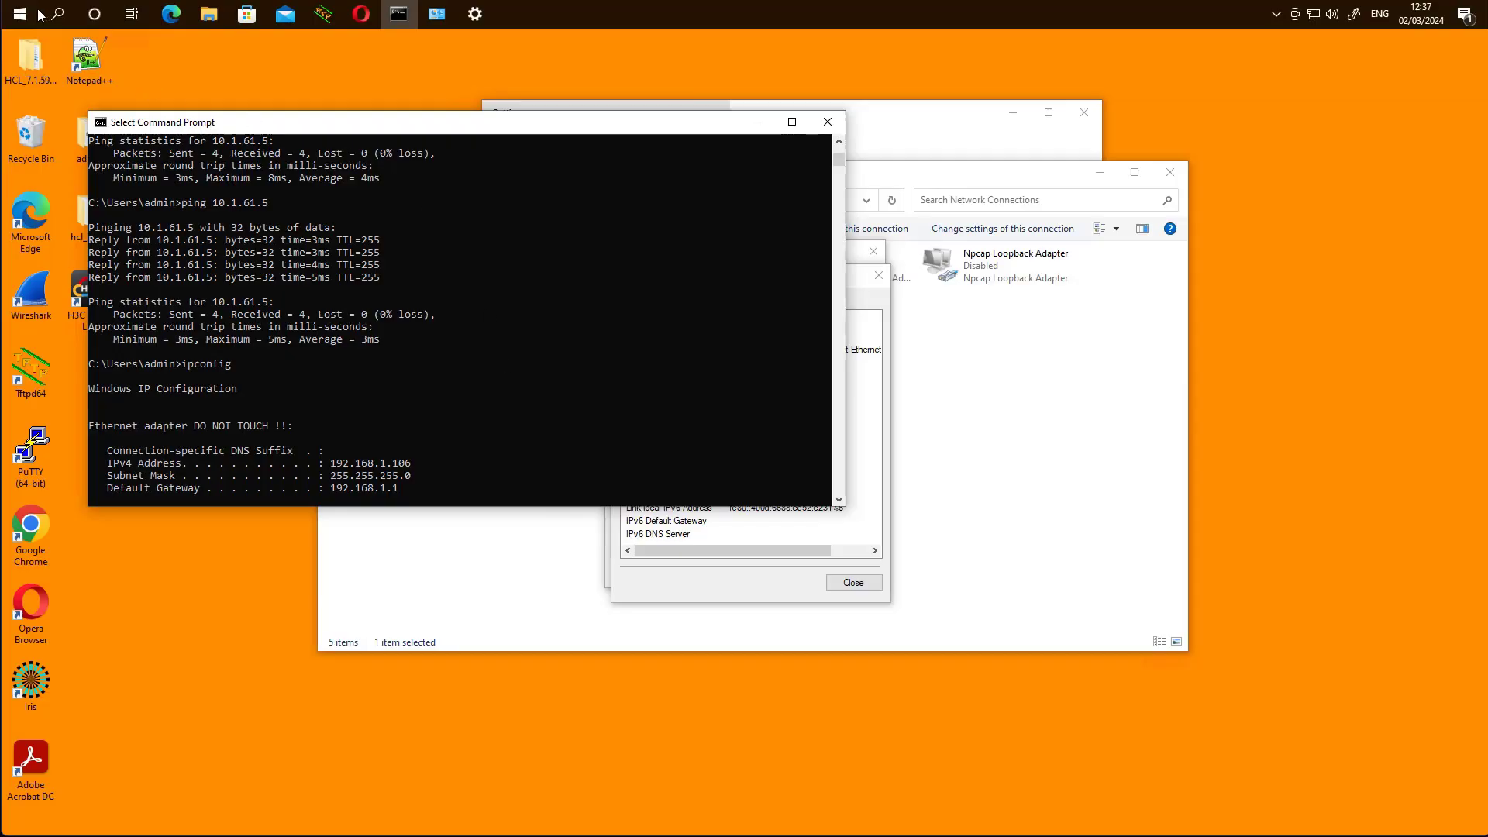
- Search for and launch the Windows Services app
click(27, 19)
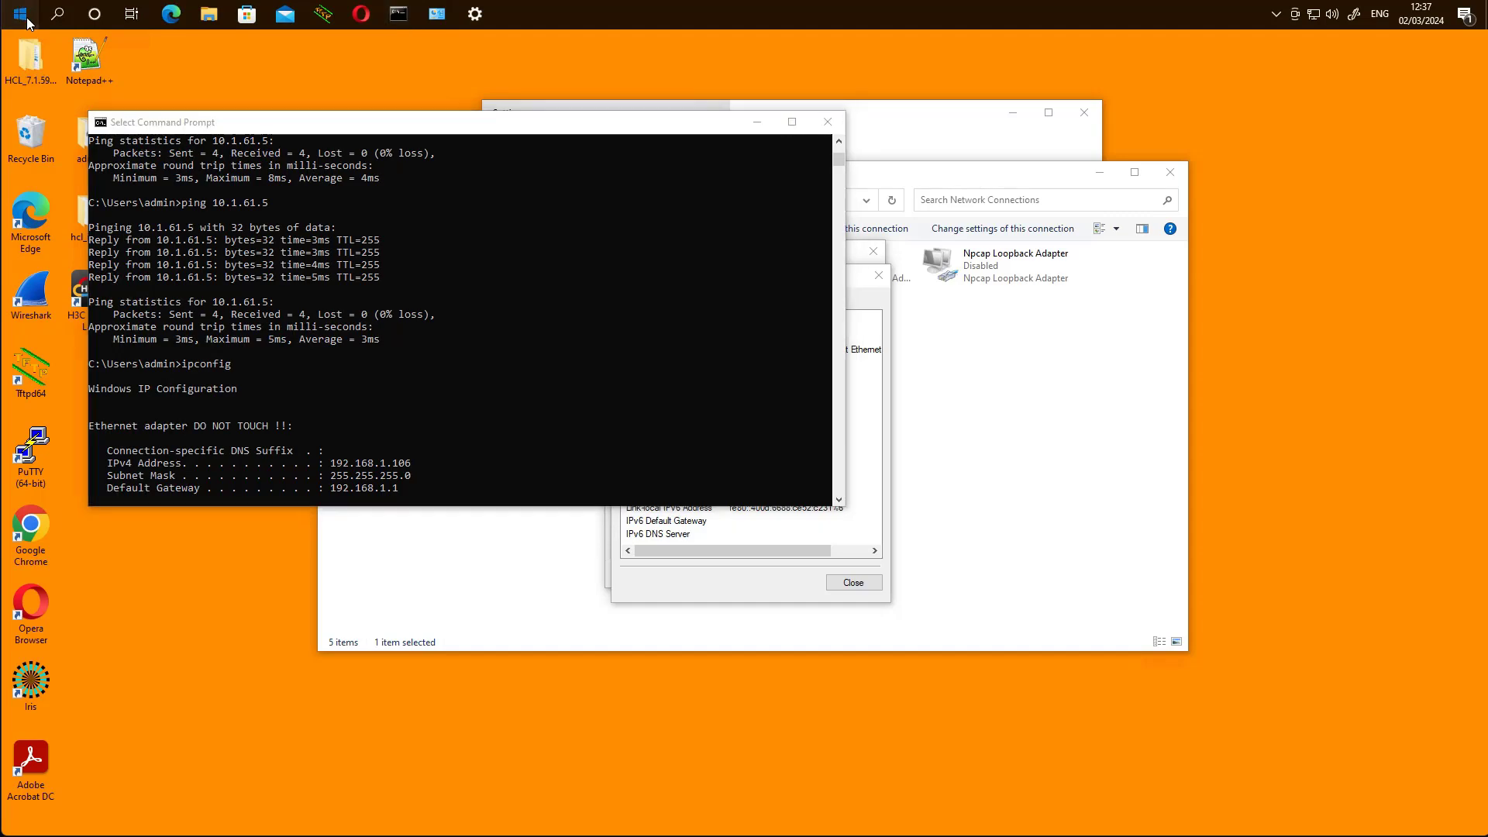
text(servic)
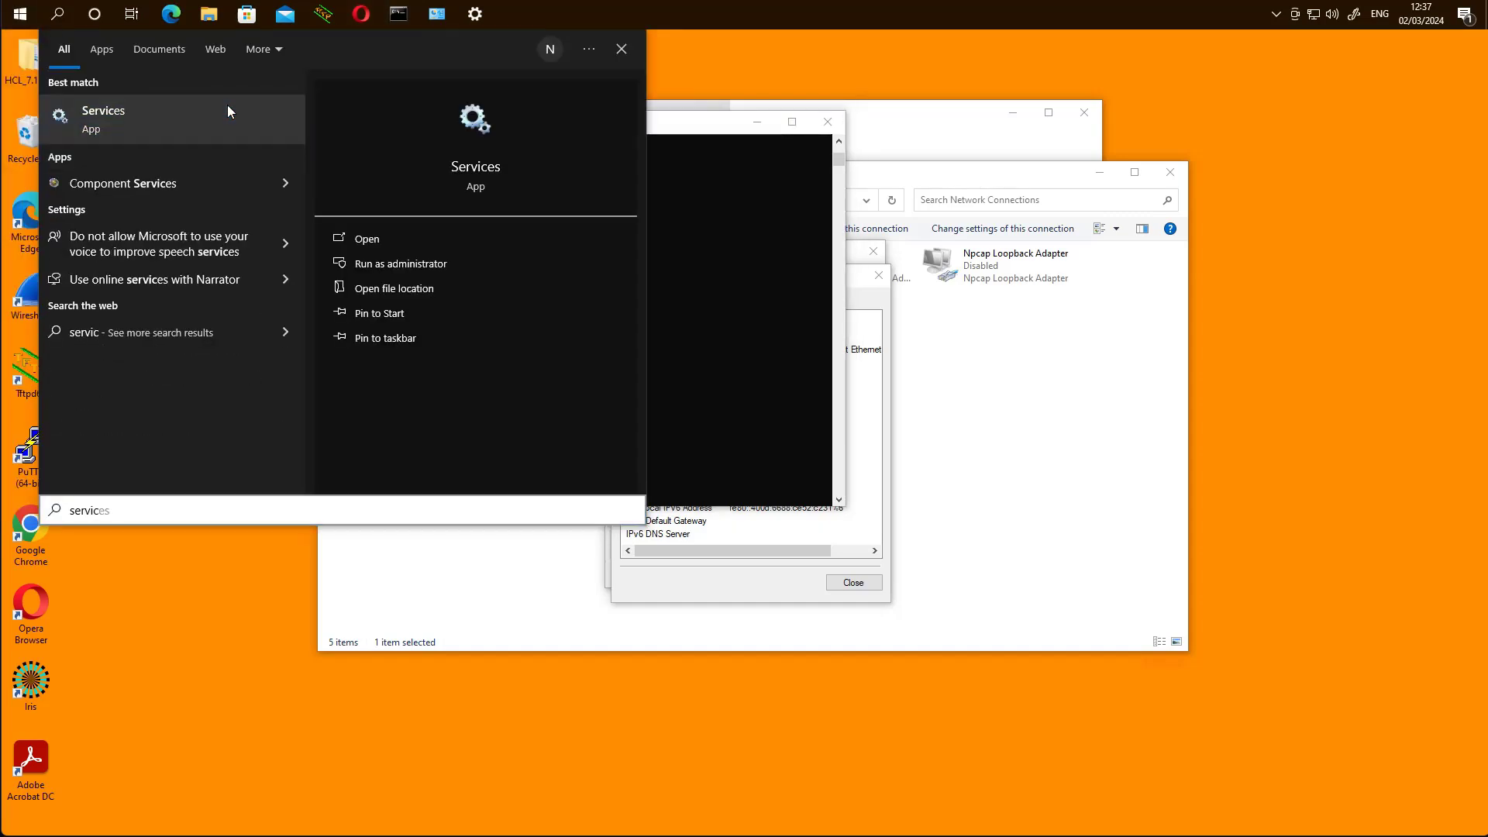
click(737, 418)
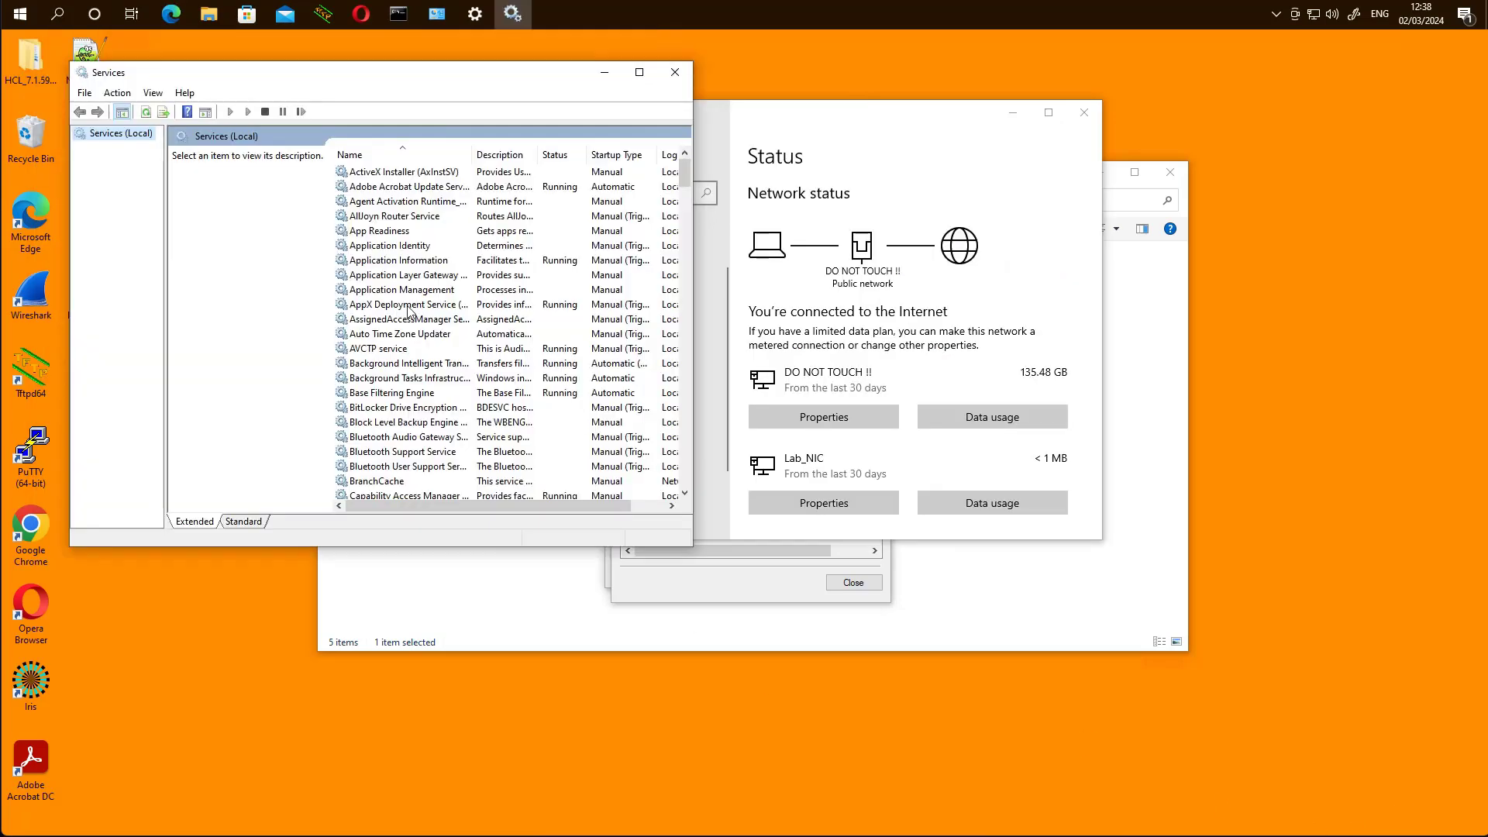
- Start the Wired AutoConfig service and close the network status window
click(408, 306)
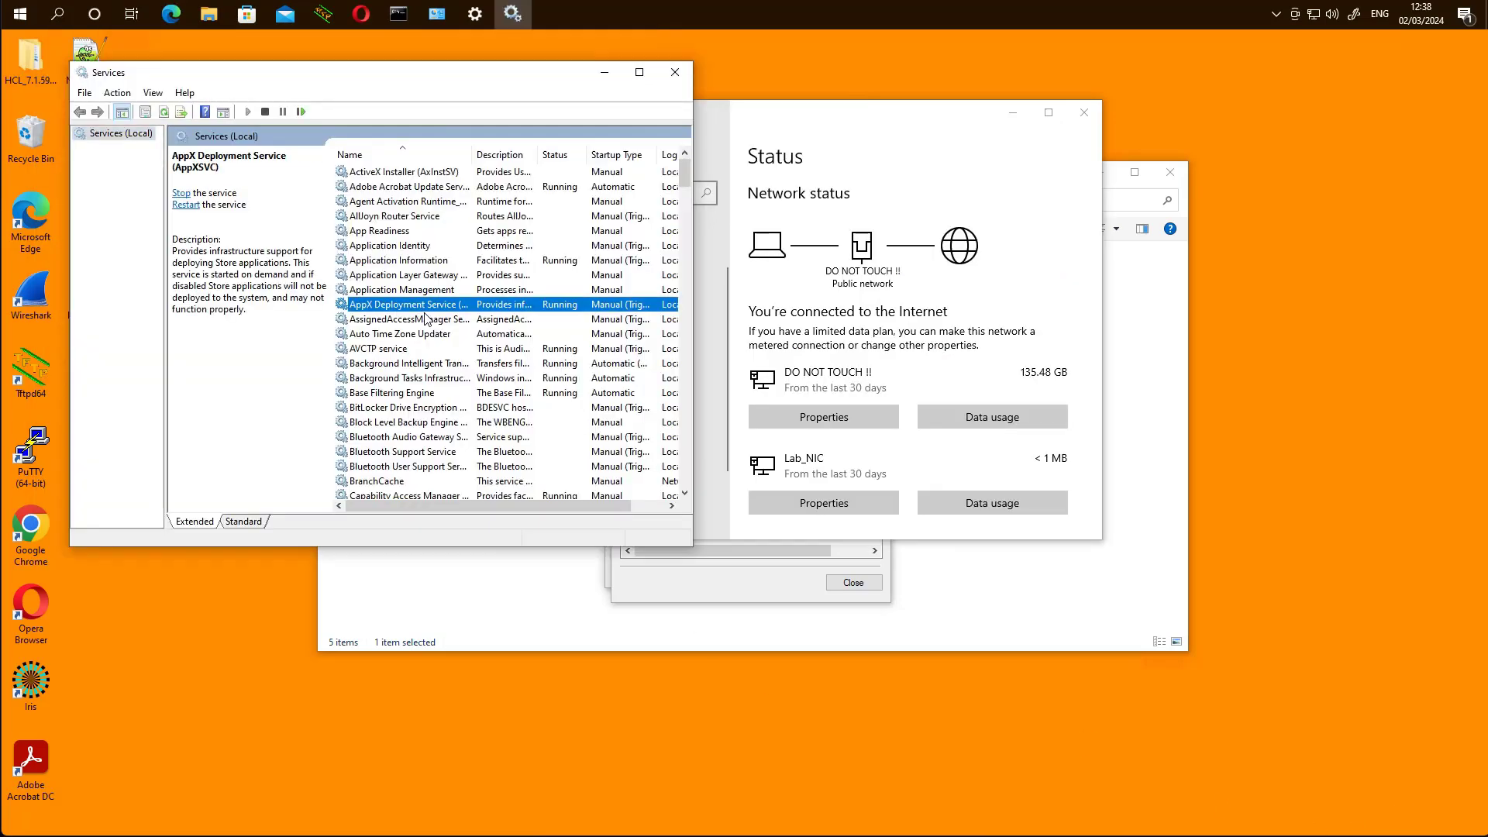
key(s)
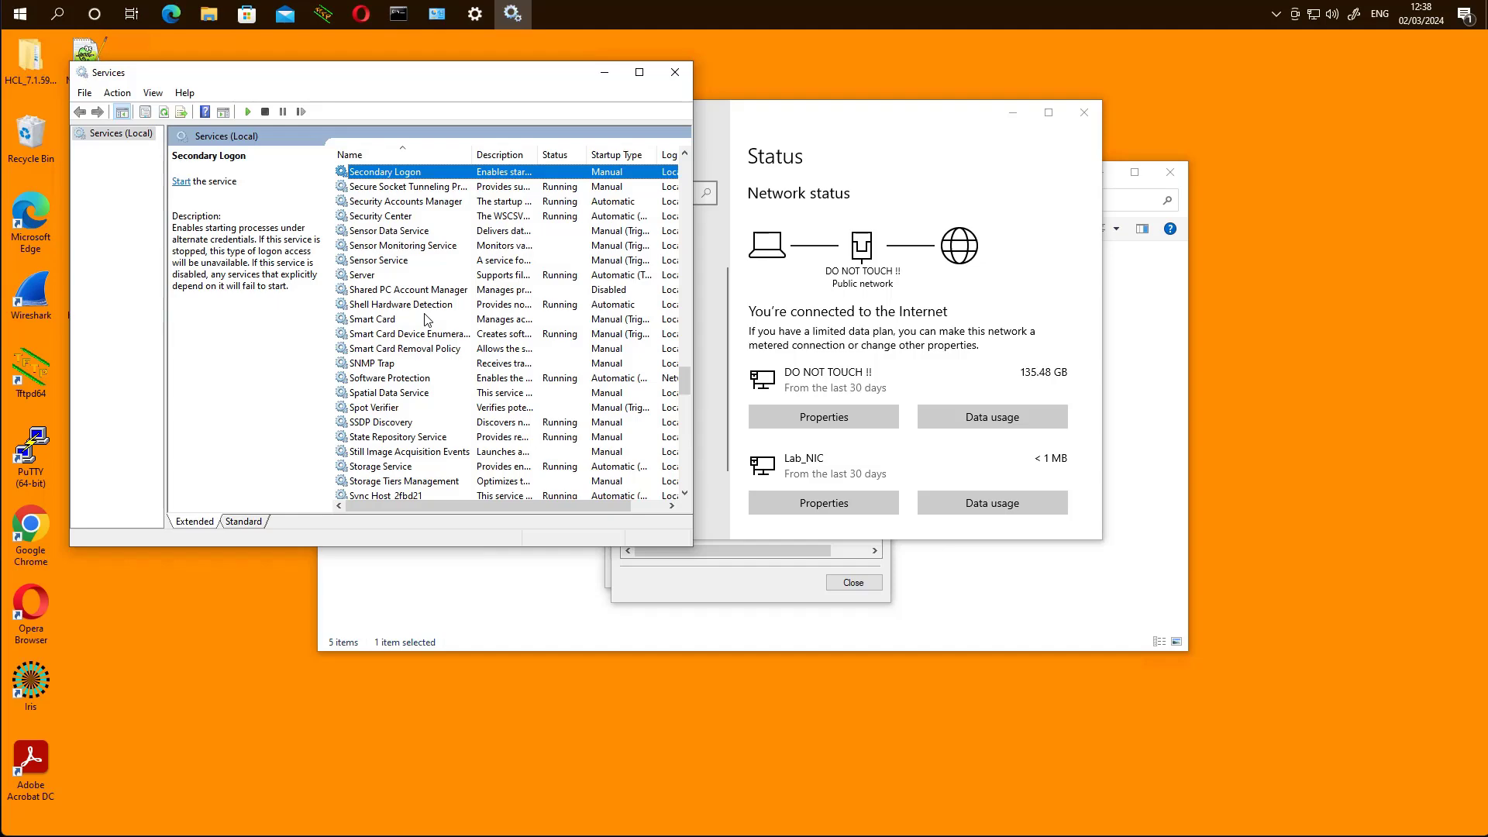
text(wir)
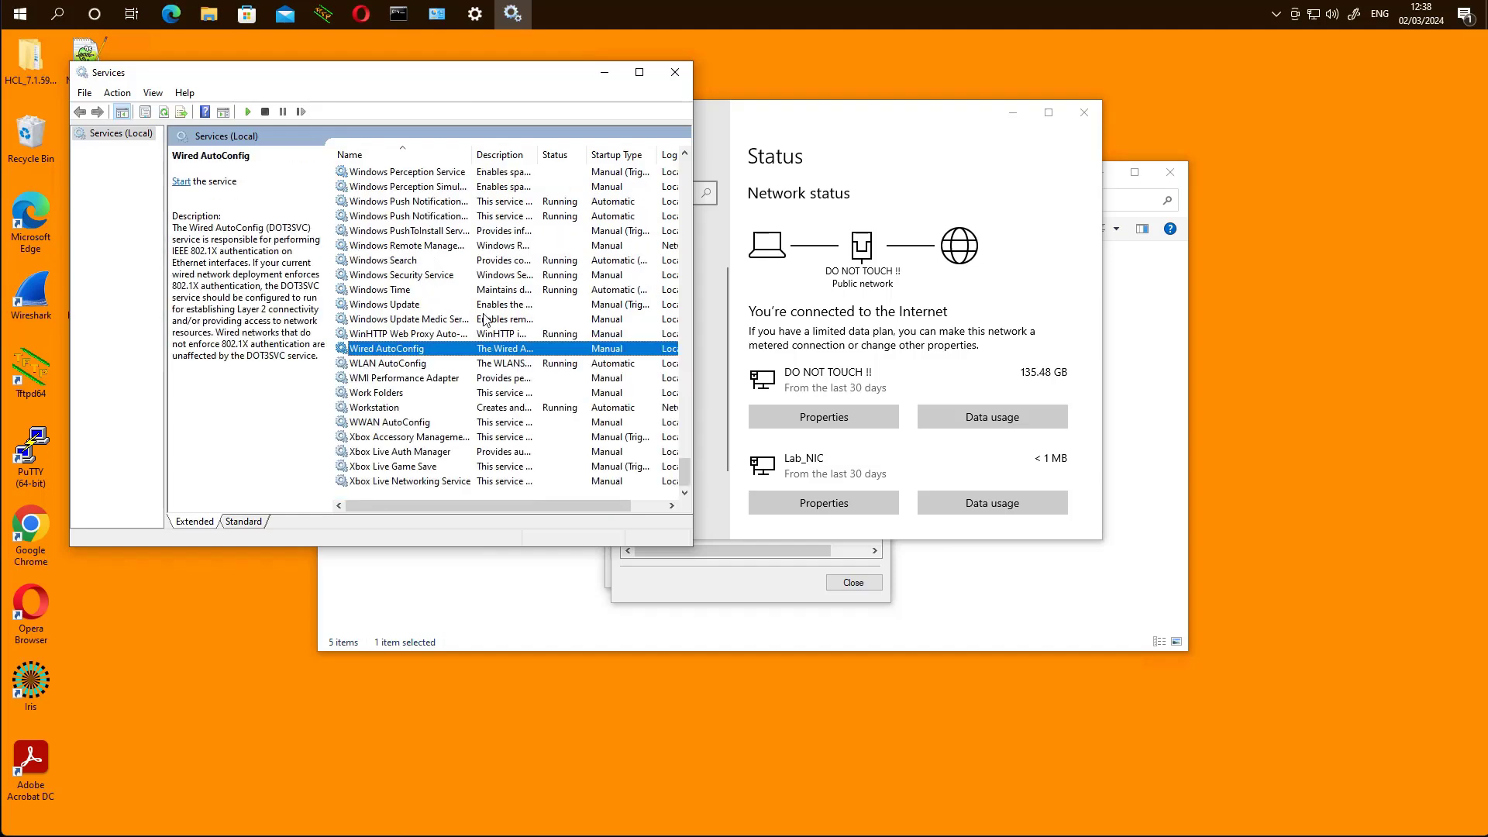
double_click(438, 350)
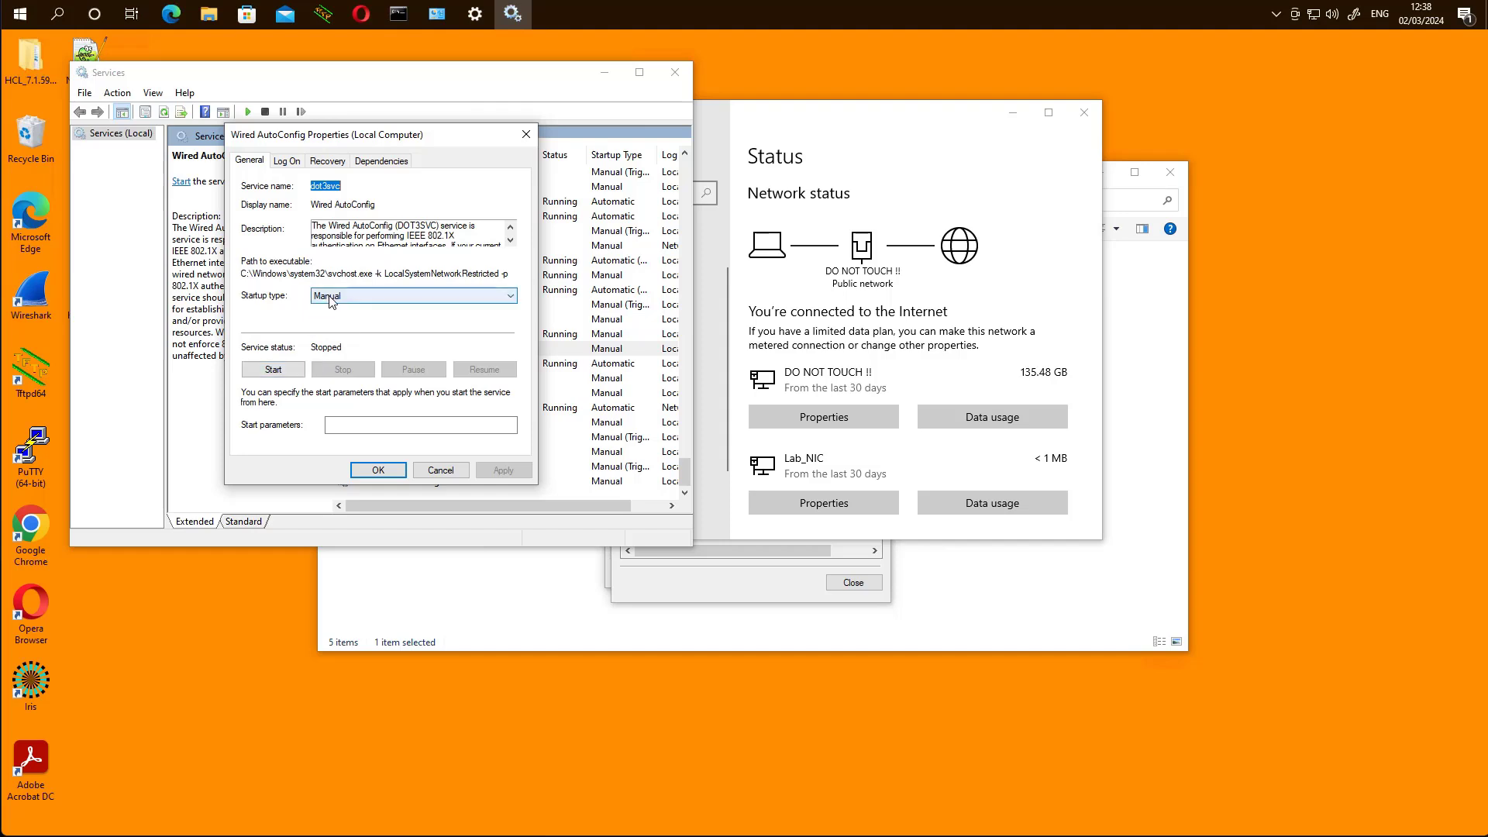
click(292, 374)
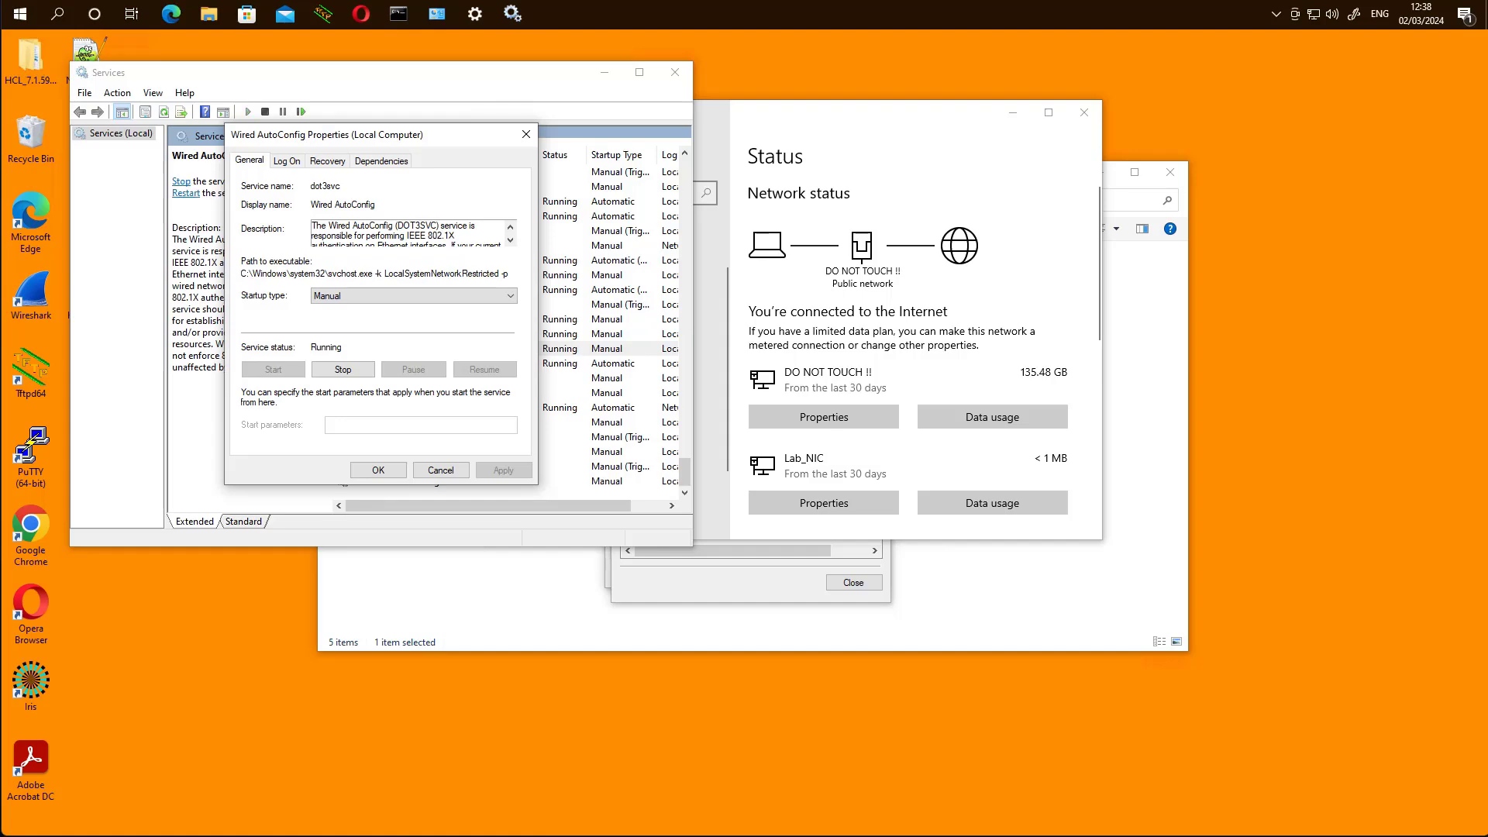
click(387, 470)
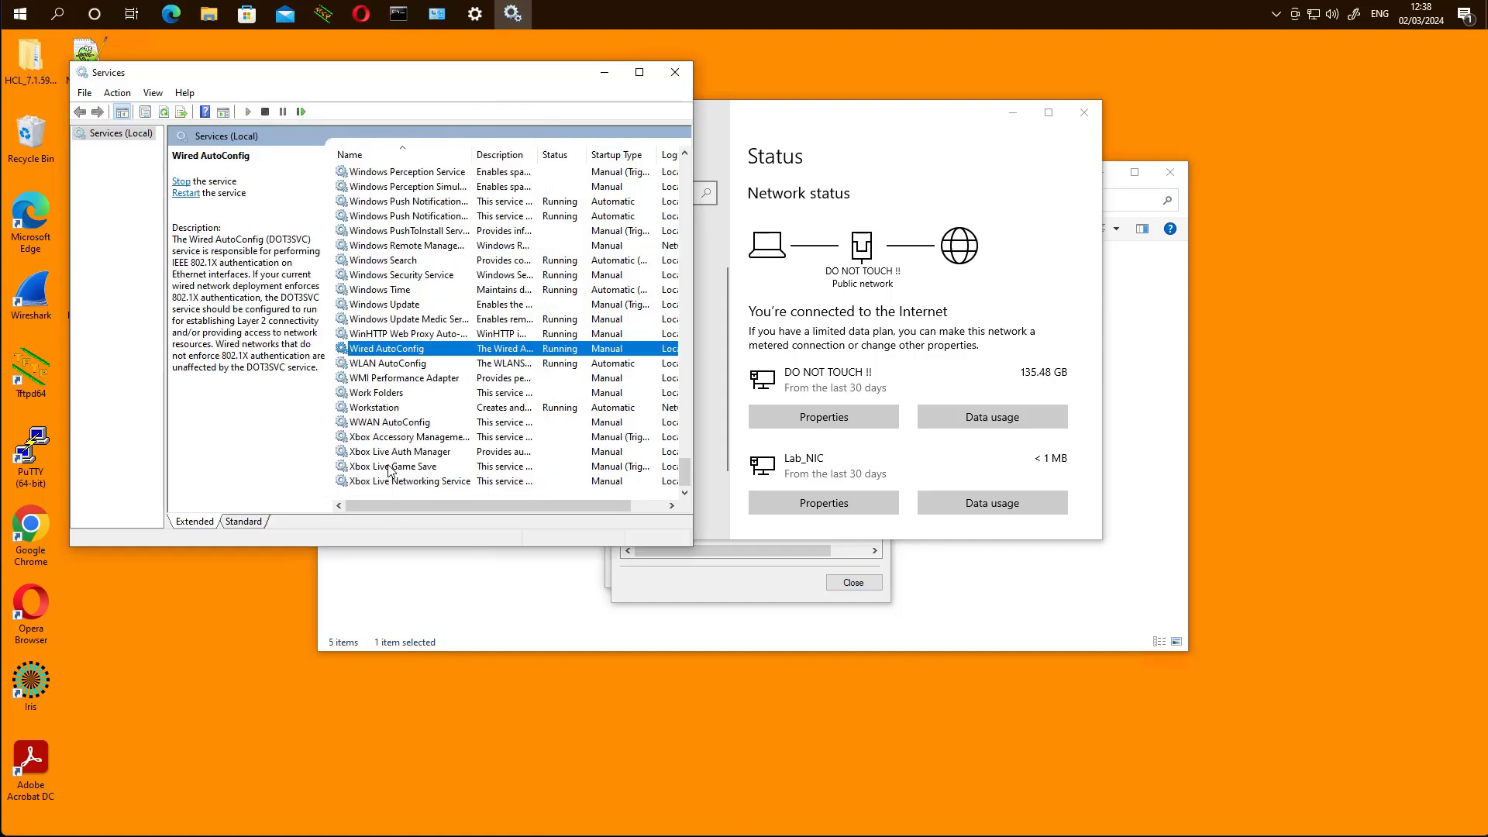
click(1084, 112)
- Close the old Lab_NIC status and details windows, returning to the adapter list
click(874, 494)
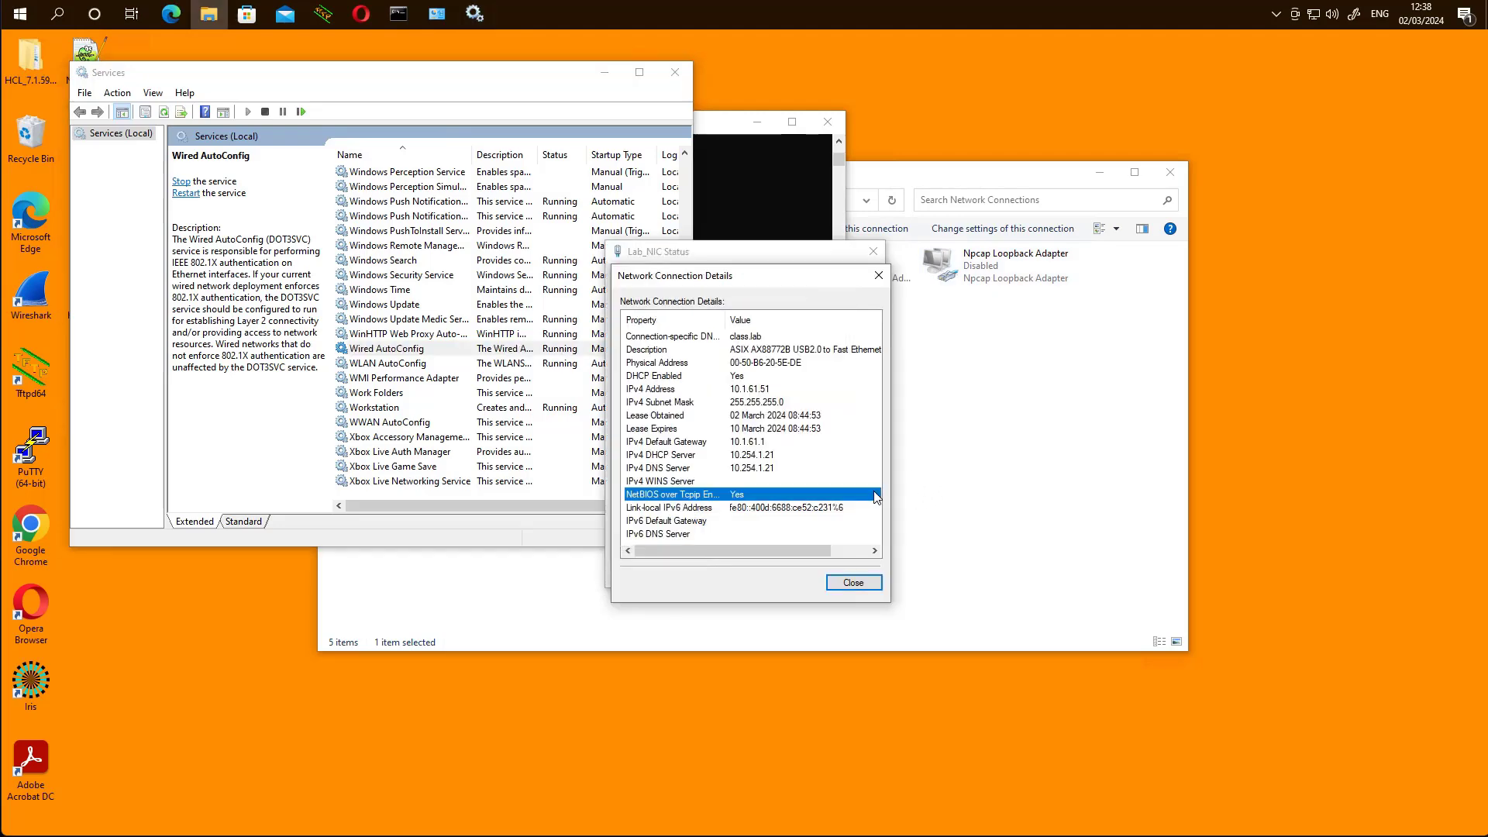
click(865, 593)
click(850, 586)
click(928, 515)
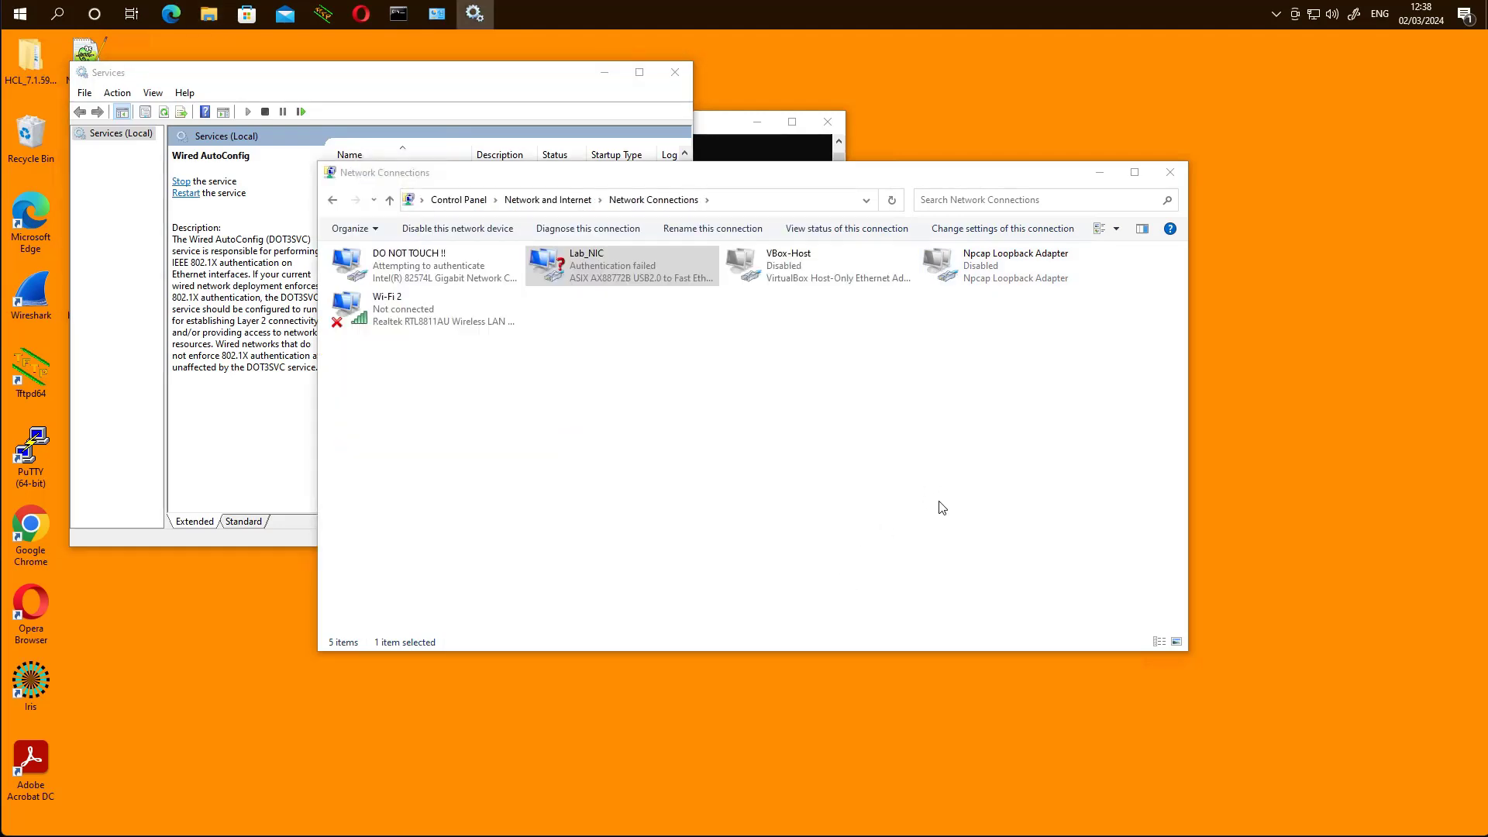
- Review Lab_NIC's 802.1X and PEAP settings, ending in its Additional Settings
right_click(608, 267)
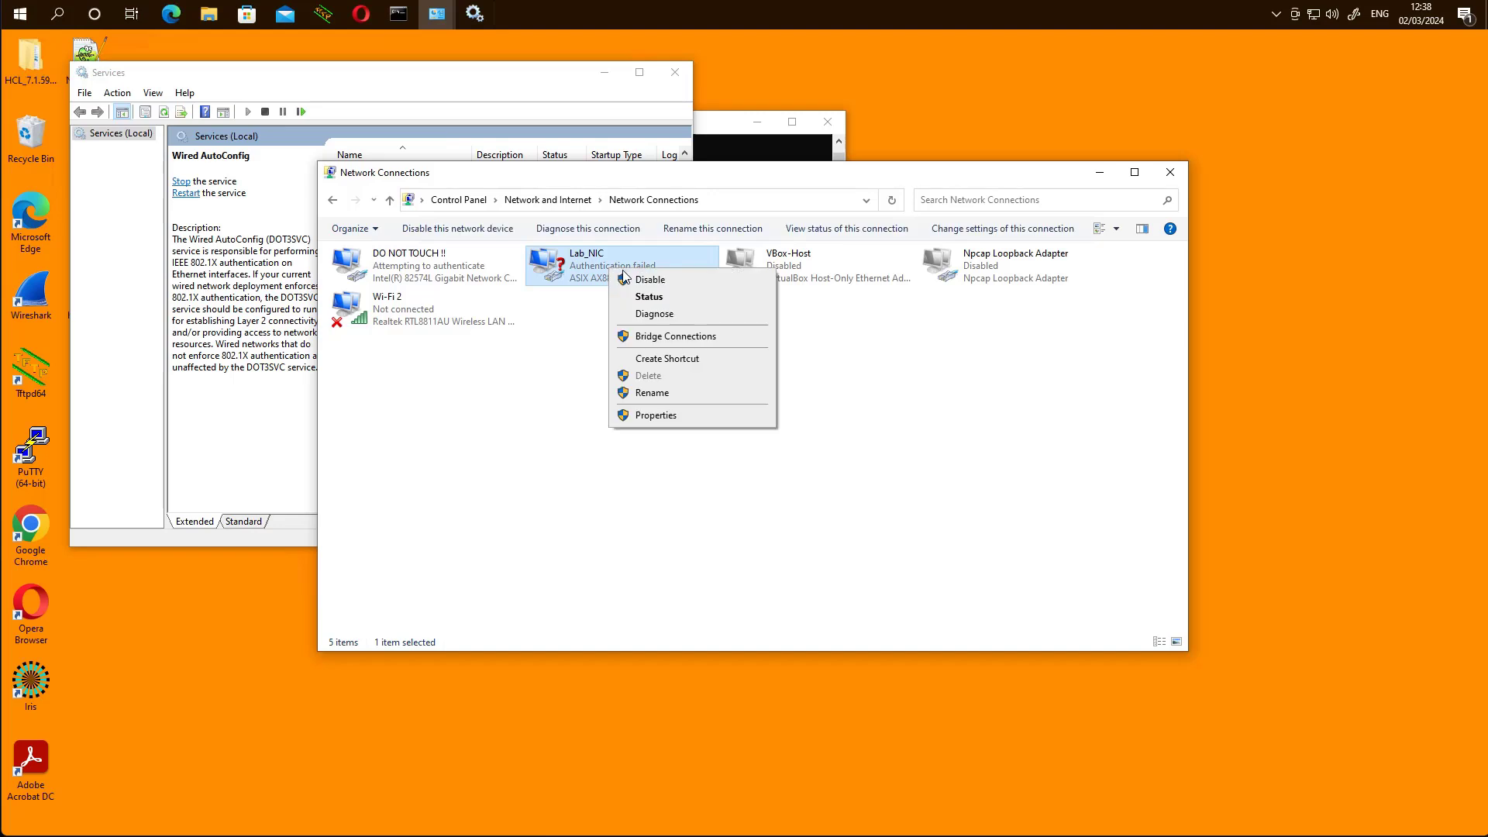
click(685, 416)
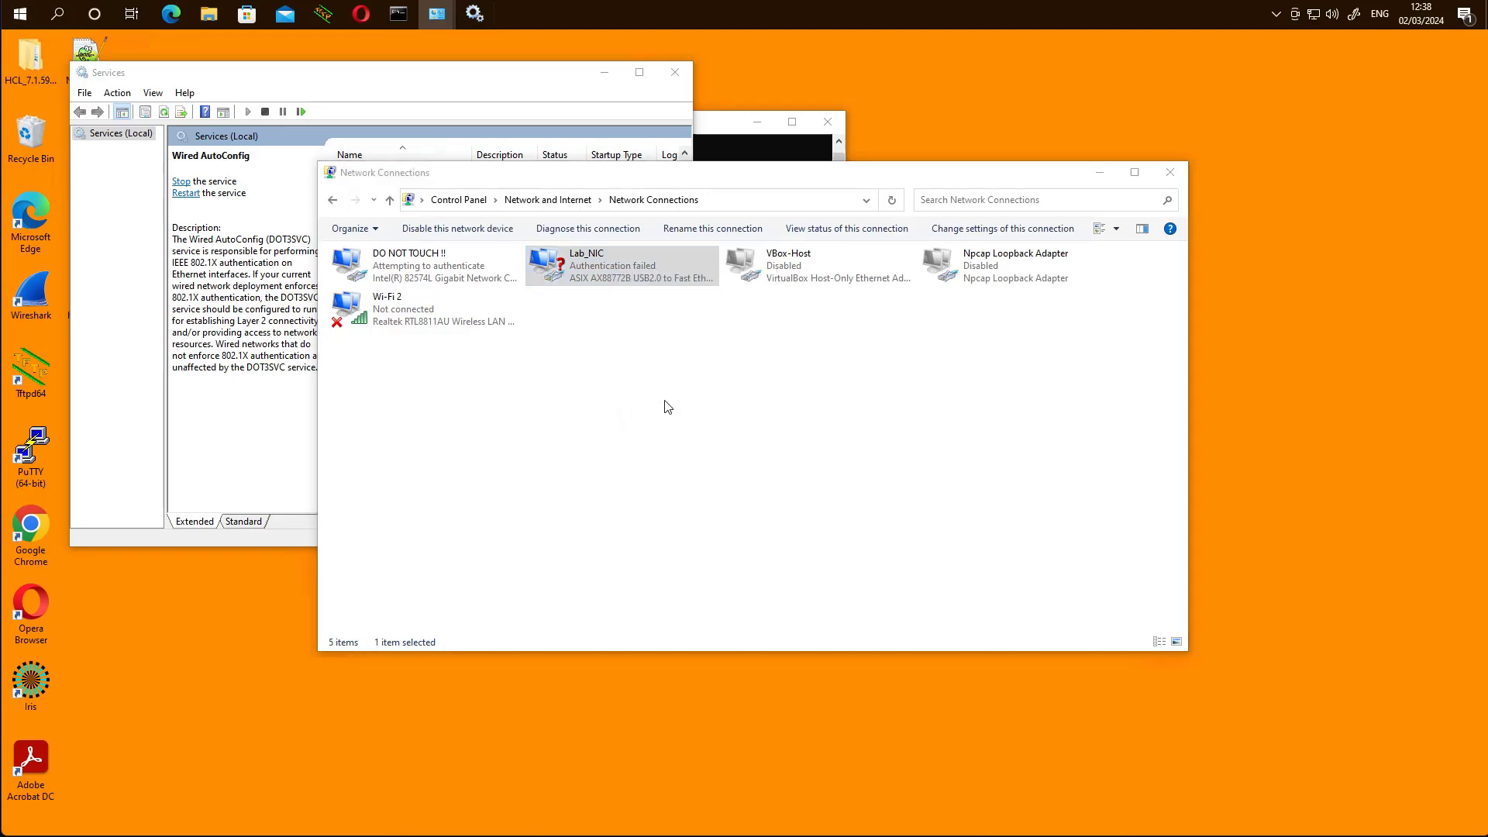
click(434, 269)
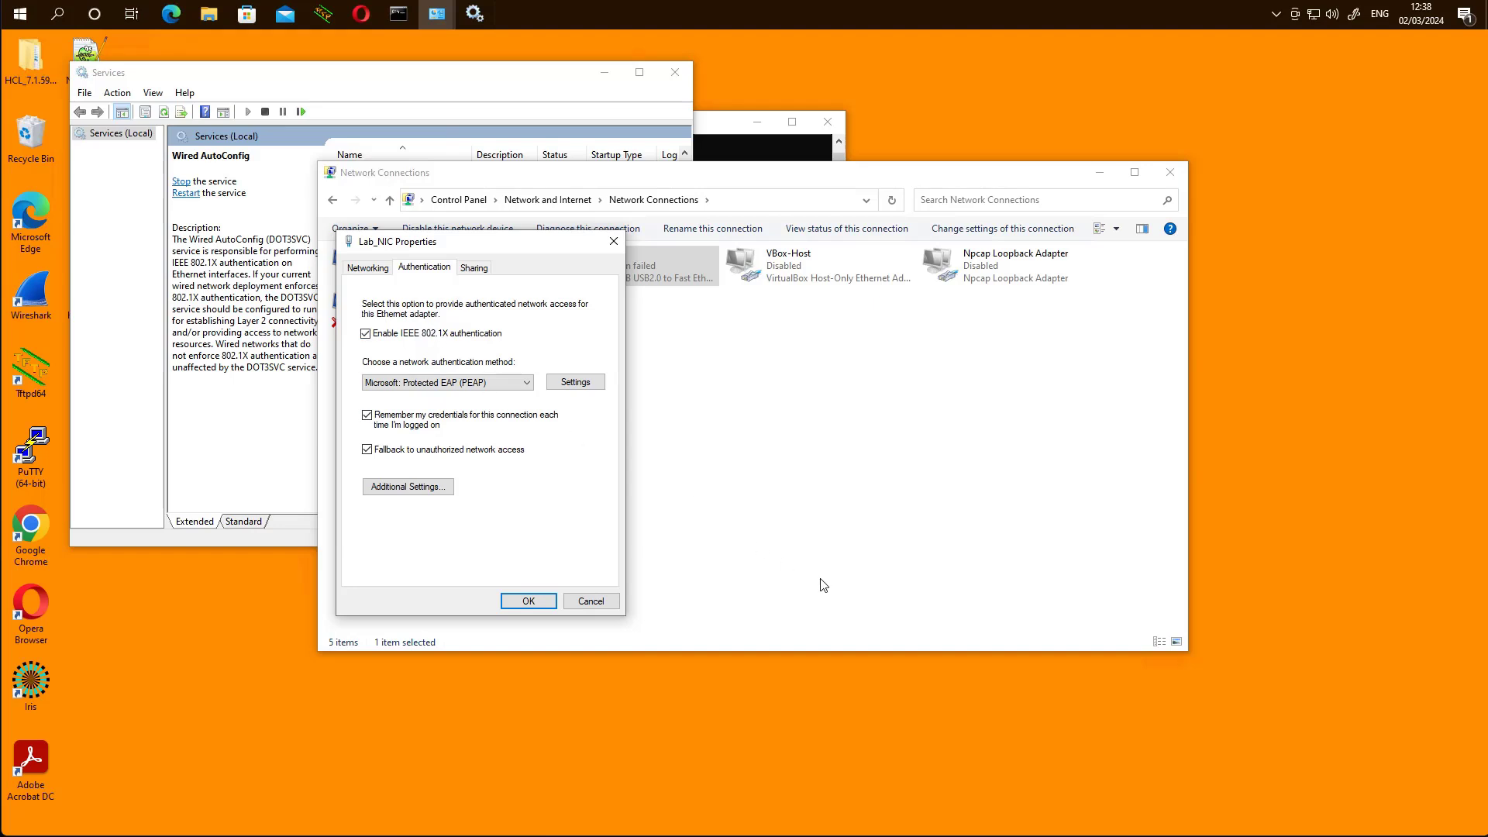
click(431, 488)
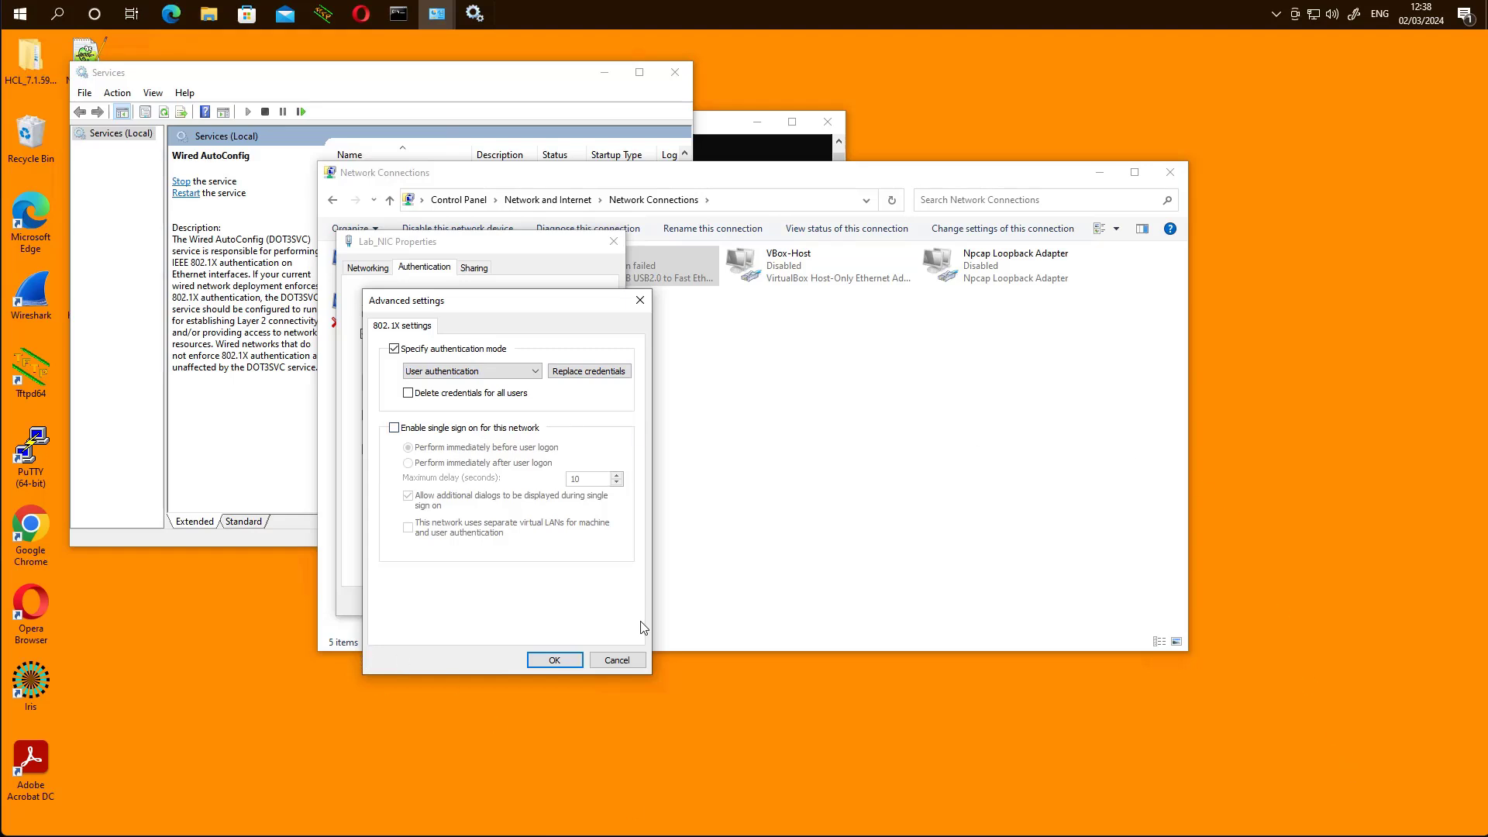
click(625, 662)
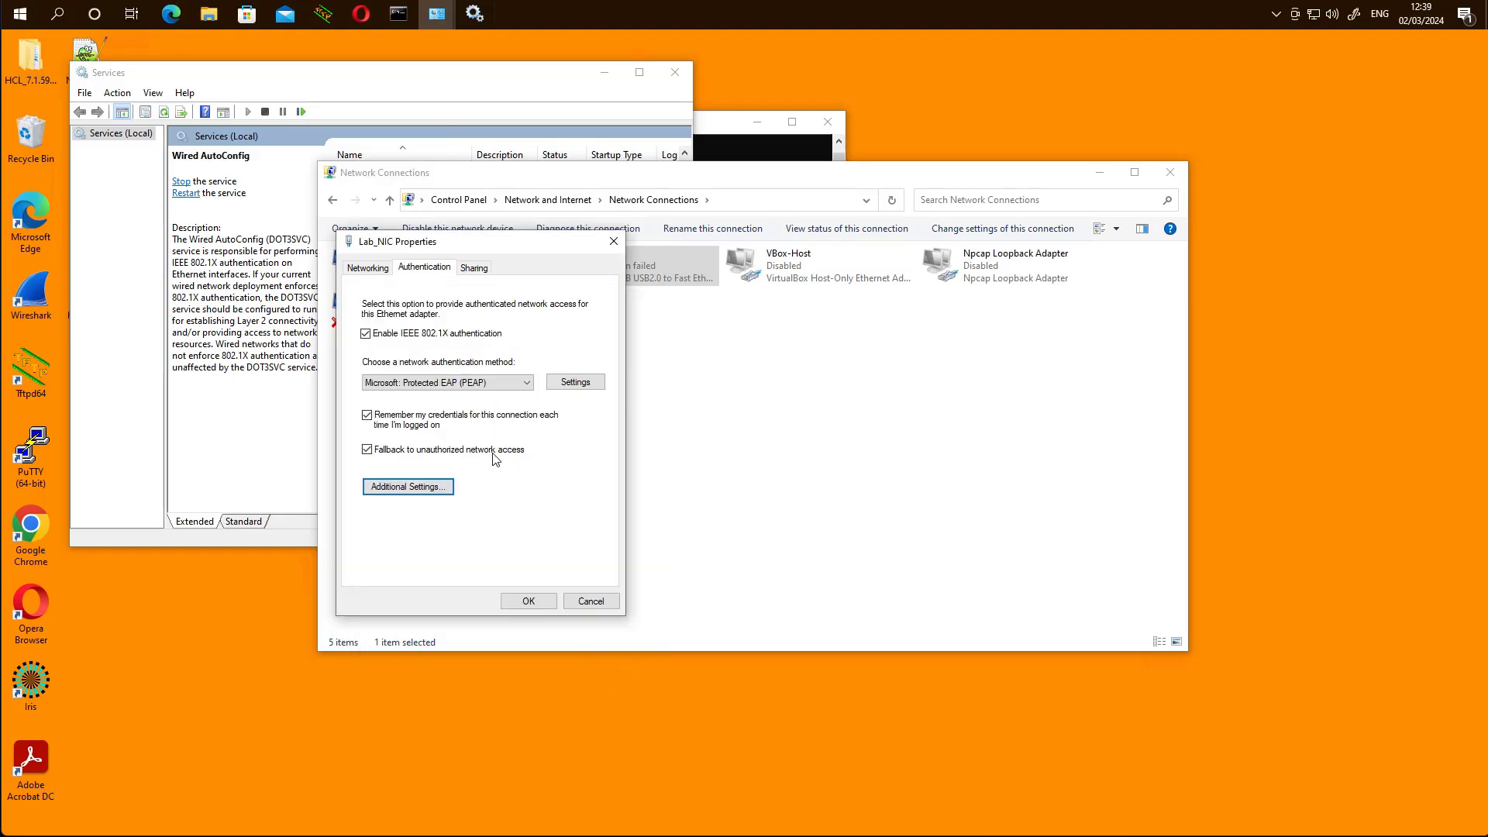
click(575, 382)
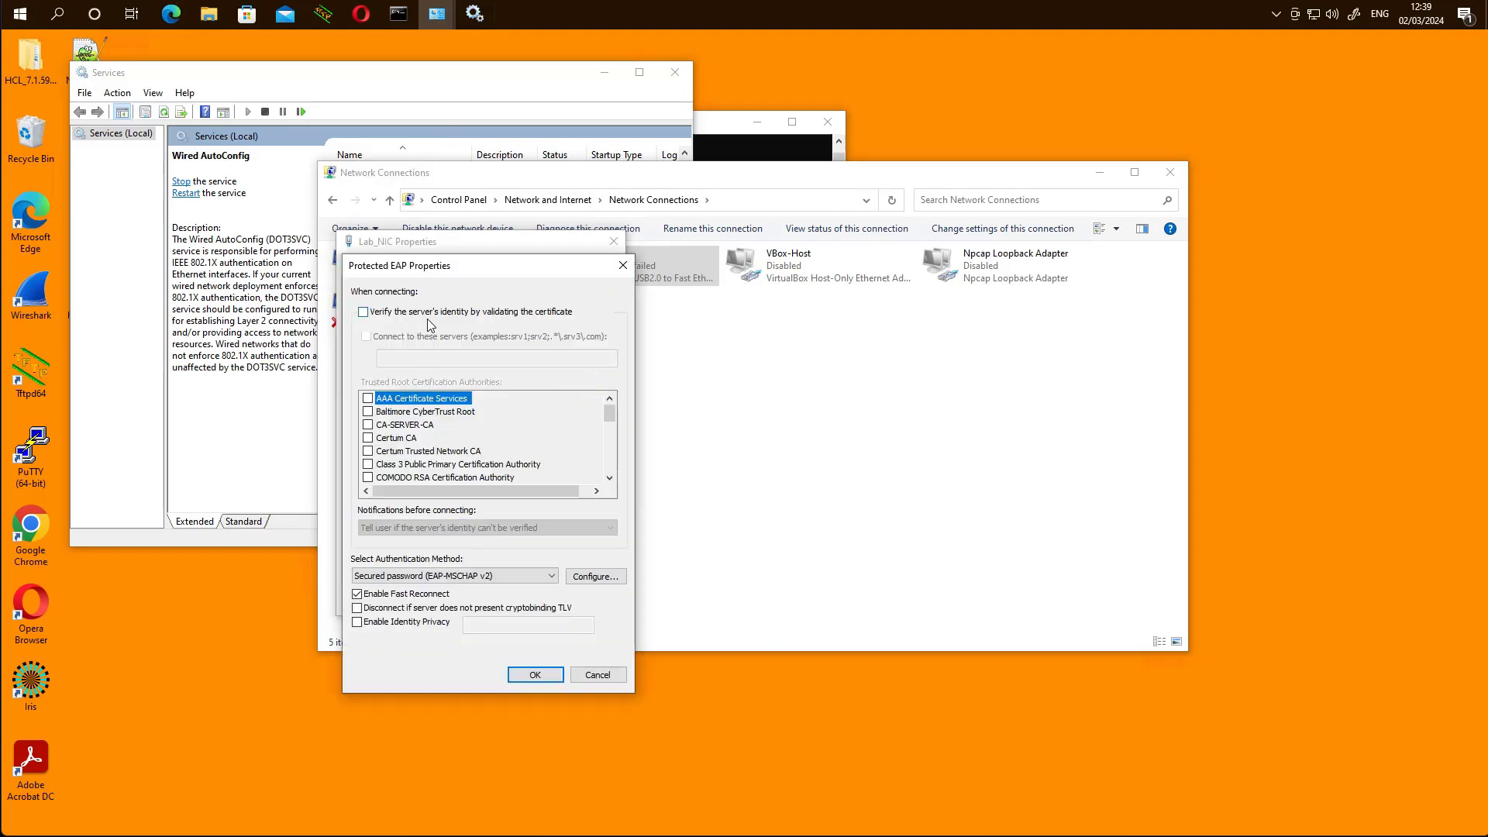
click(598, 676)
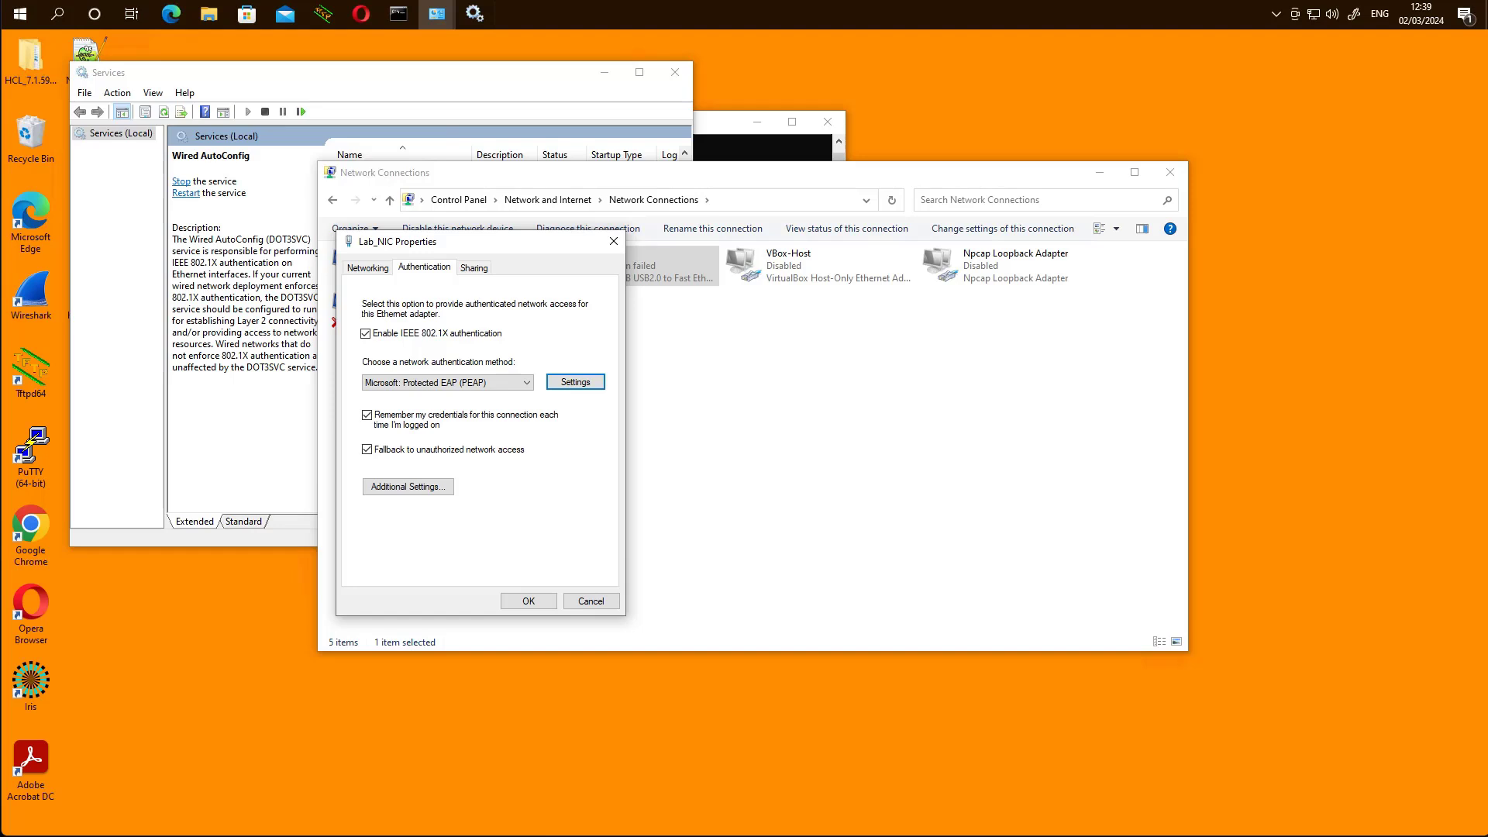
click(393, 490)
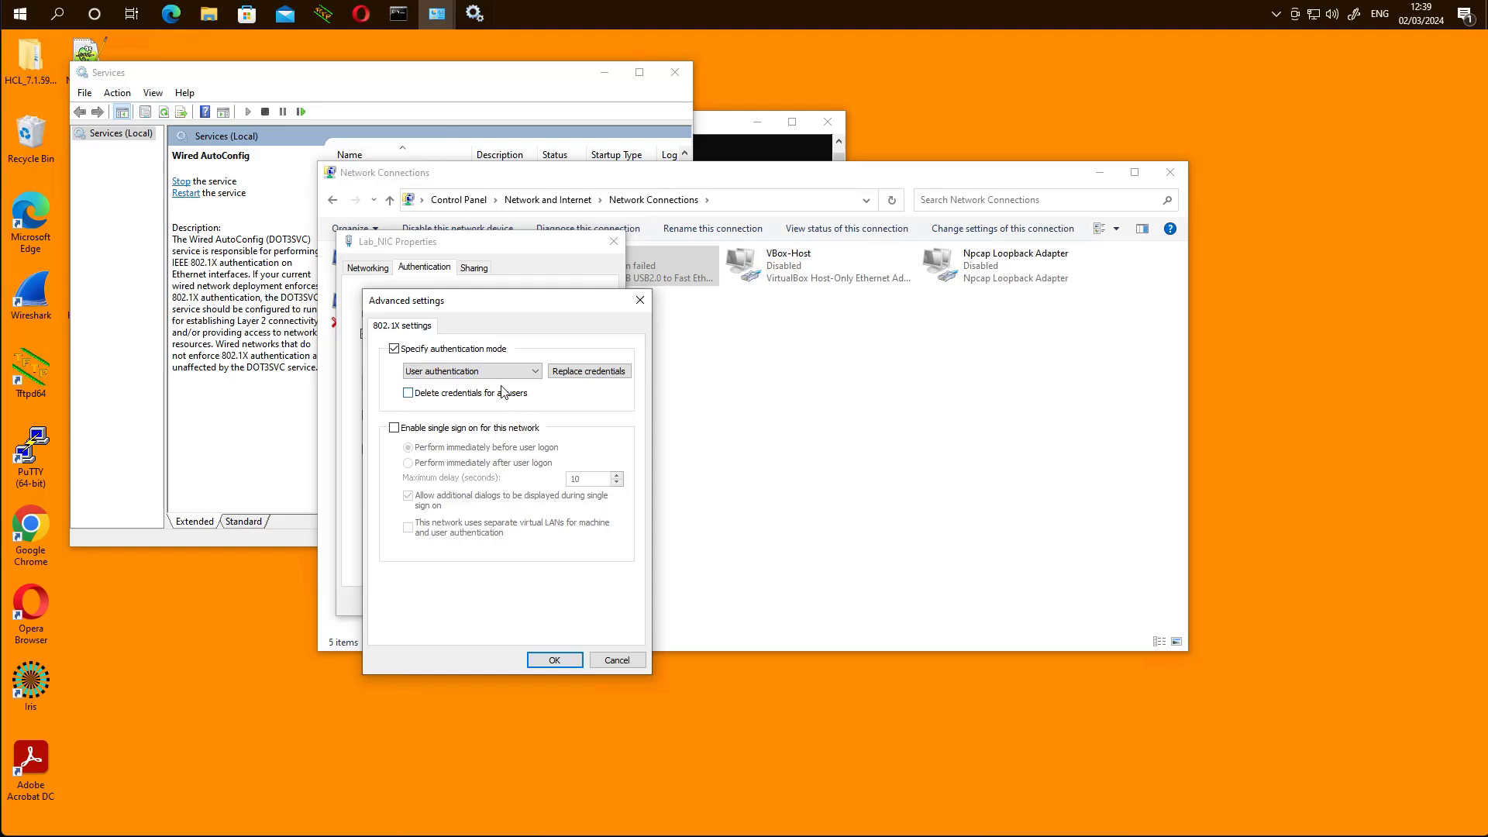
- Replace Lab_NIC's 802.1X credentials with the corporate user's name and password and confirm all dialogs
click(595, 371)
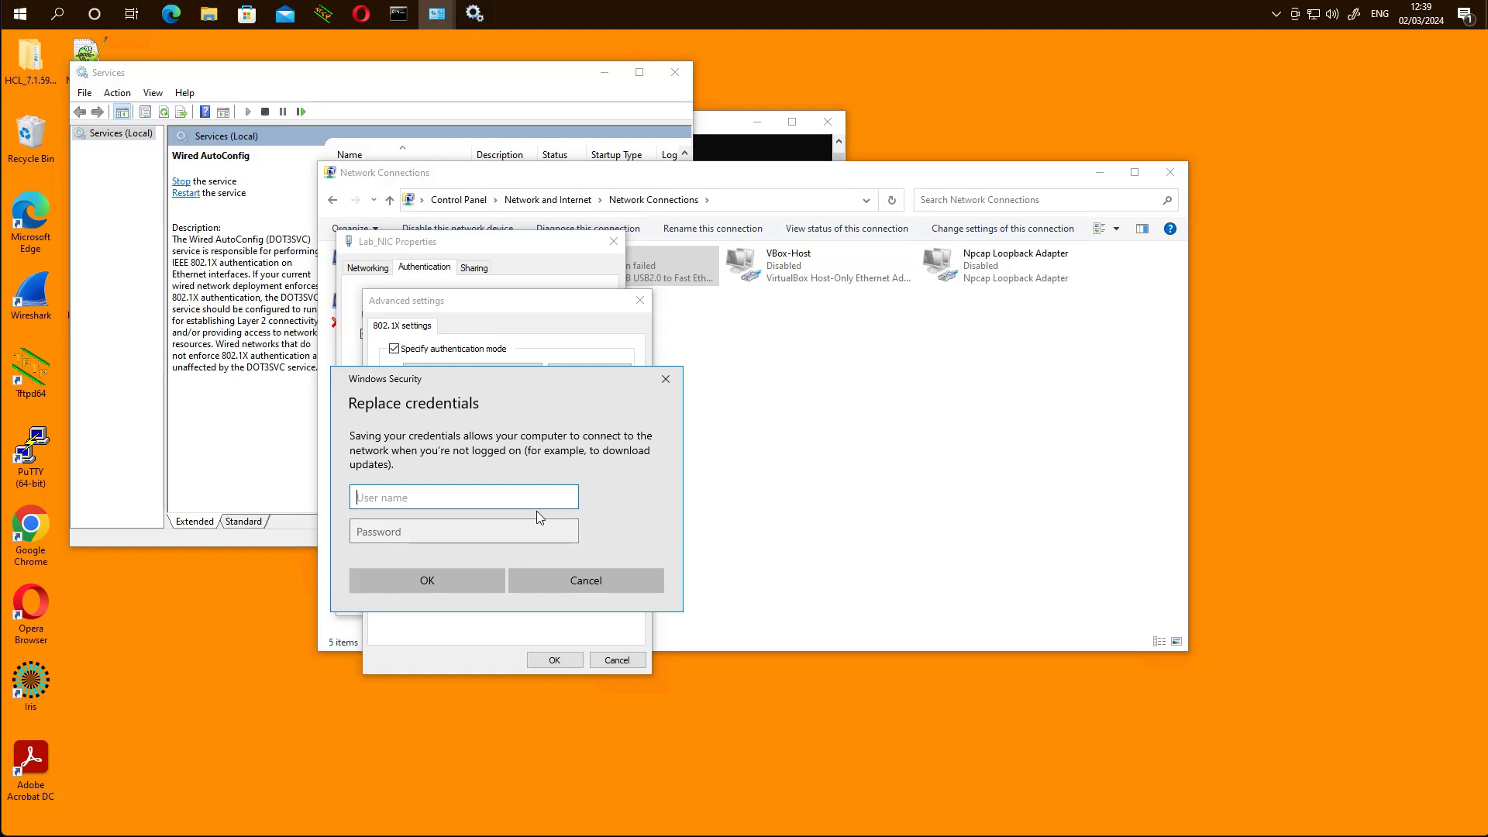
text(employee)
key(Tab)
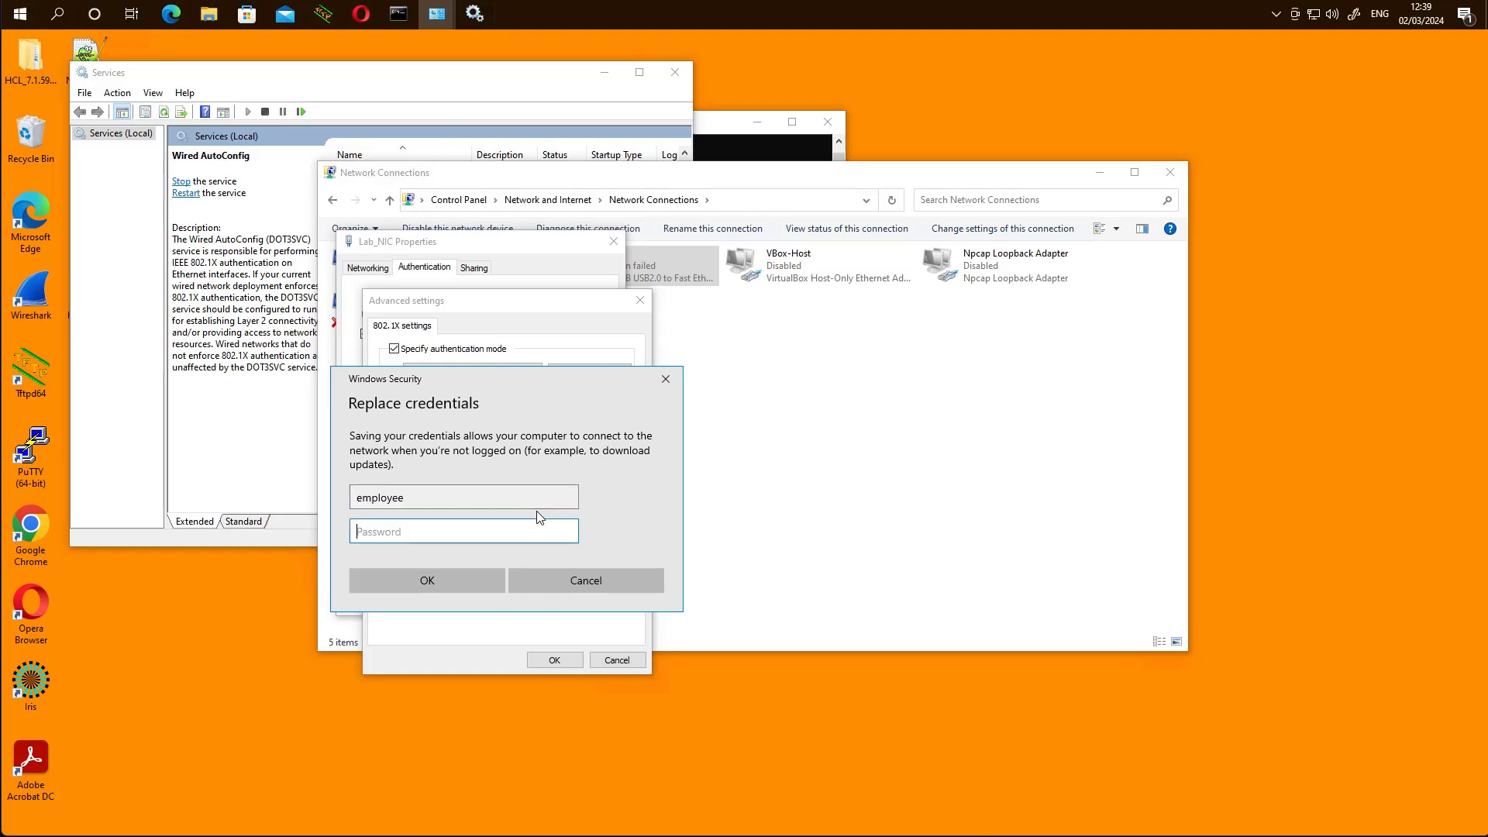
click(482, 584)
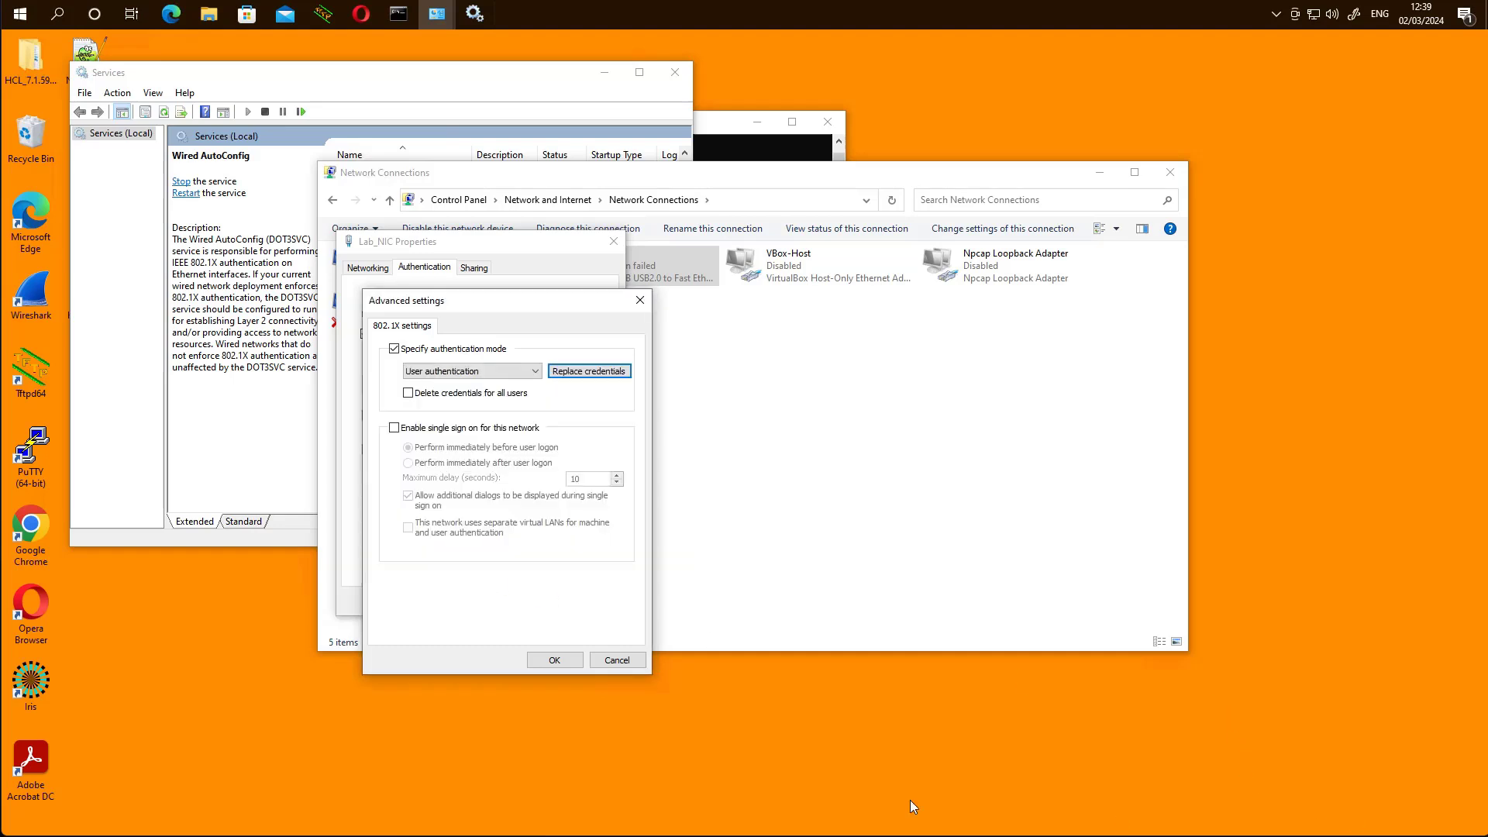
click(557, 659)
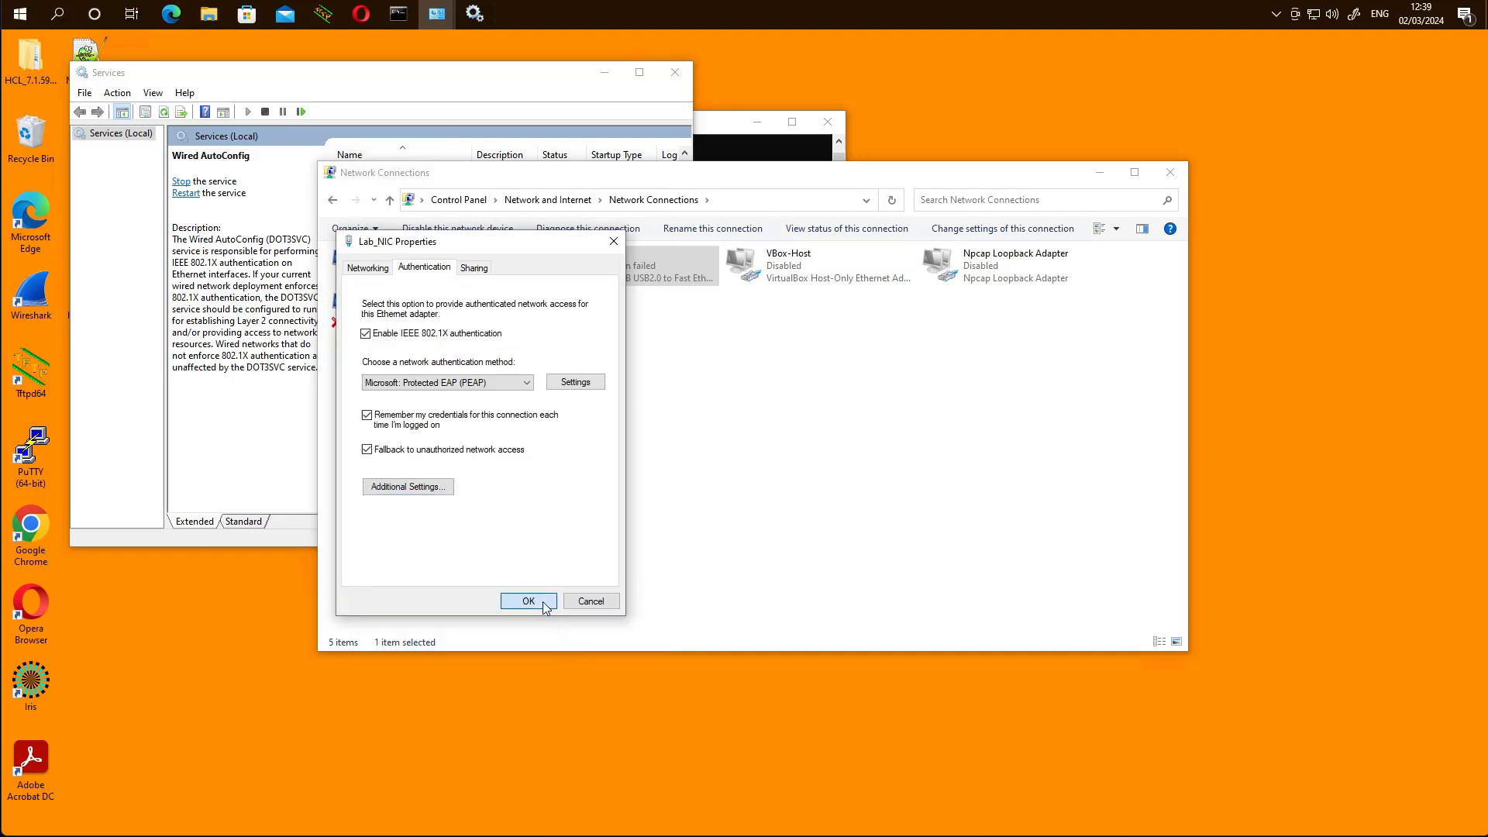
click(541, 600)
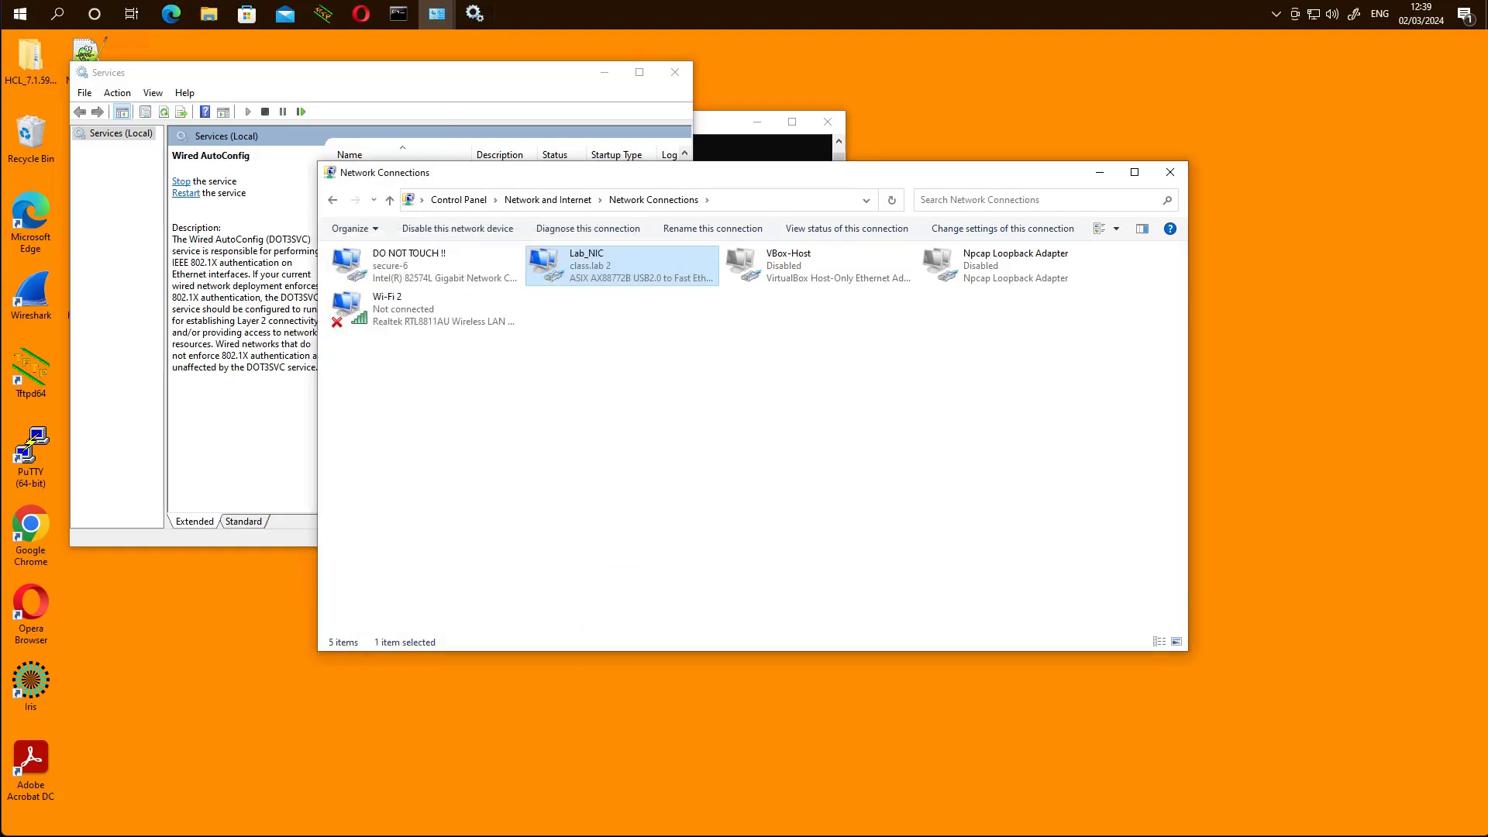
- Show Lab_NIC's status and its full network connection details
right_click(590, 278)
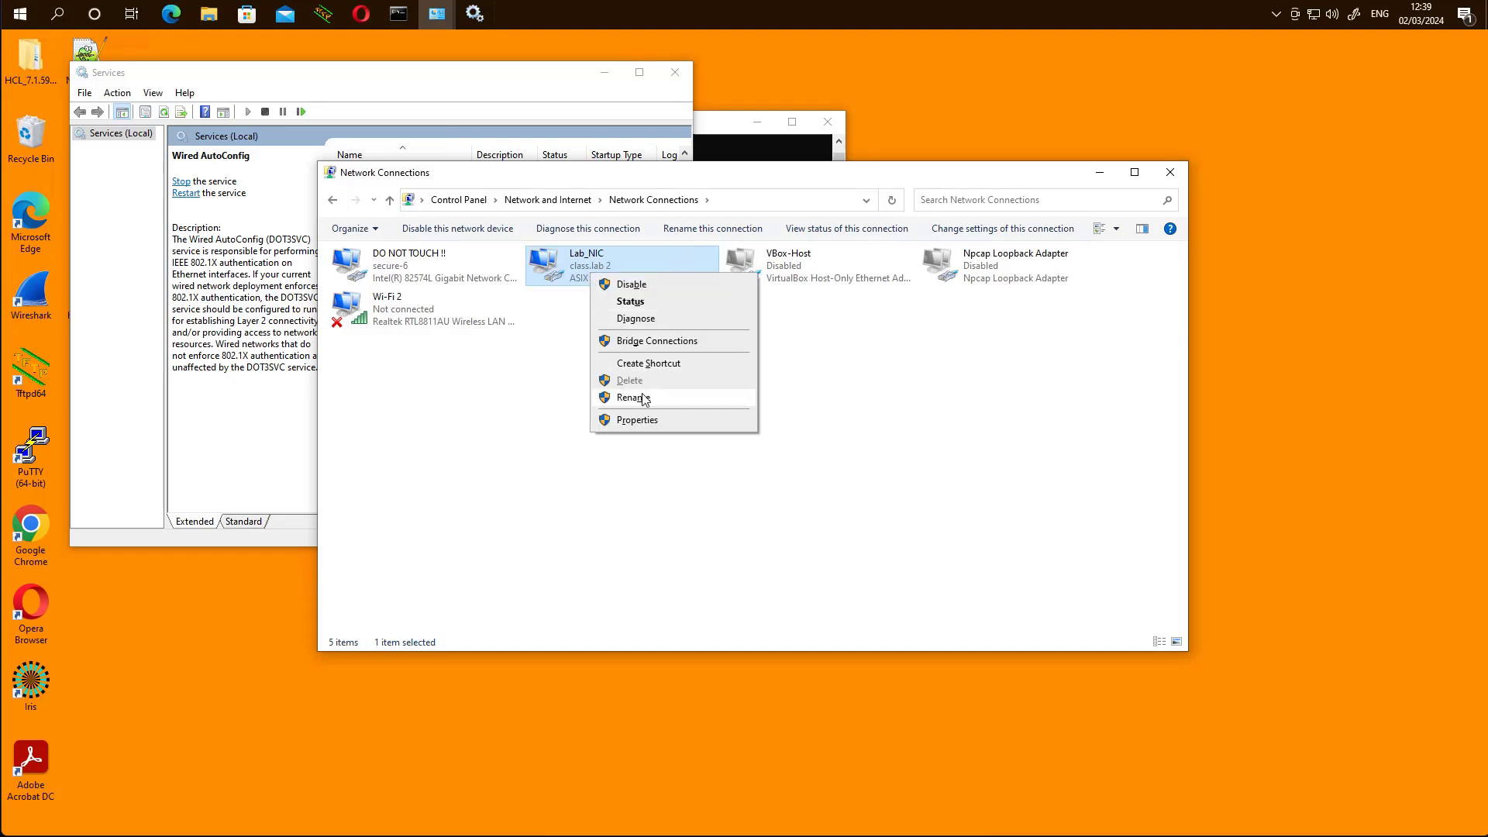
click(630, 301)
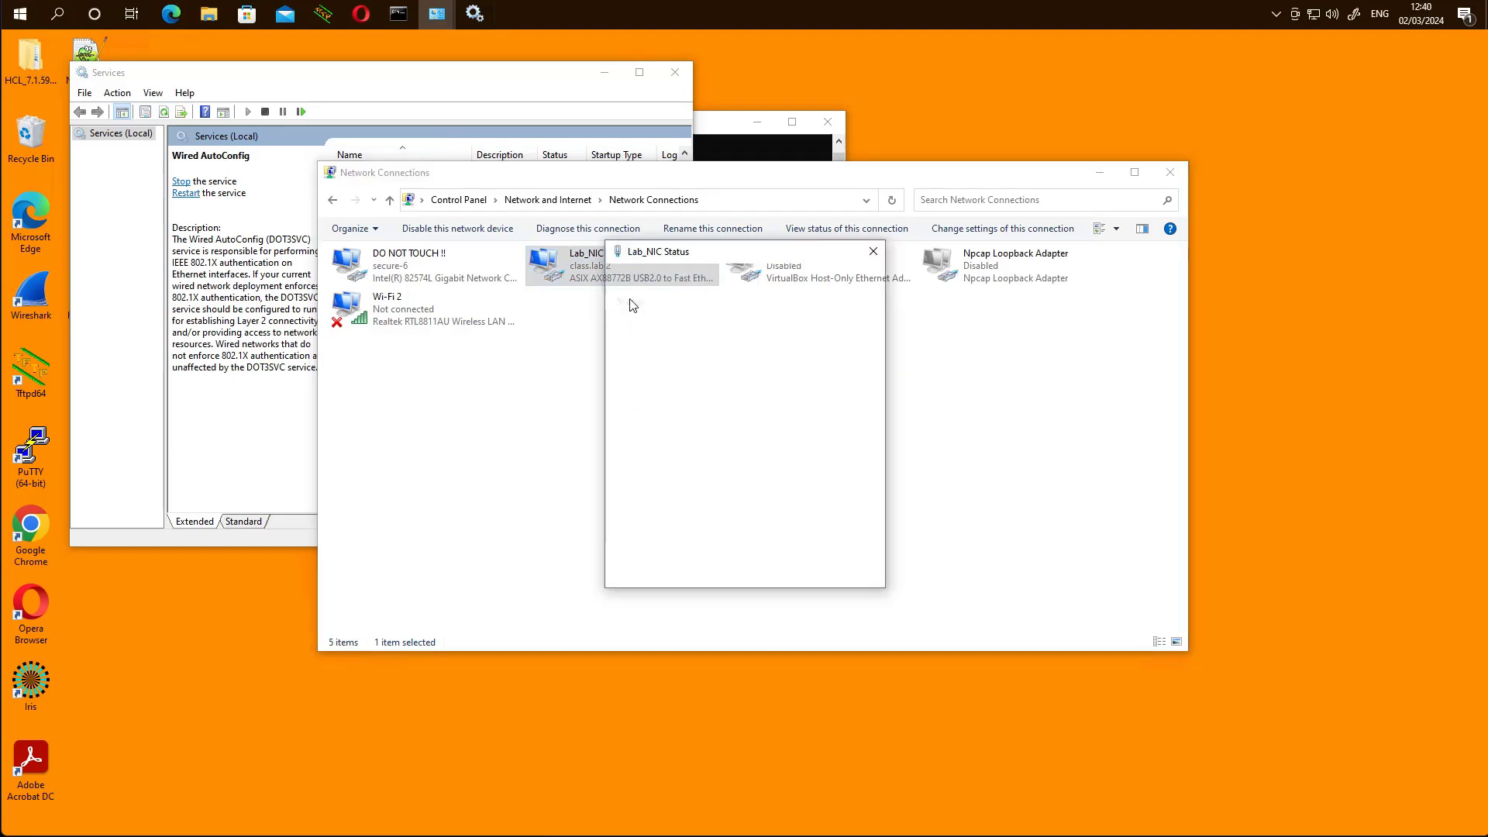
click(662, 400)
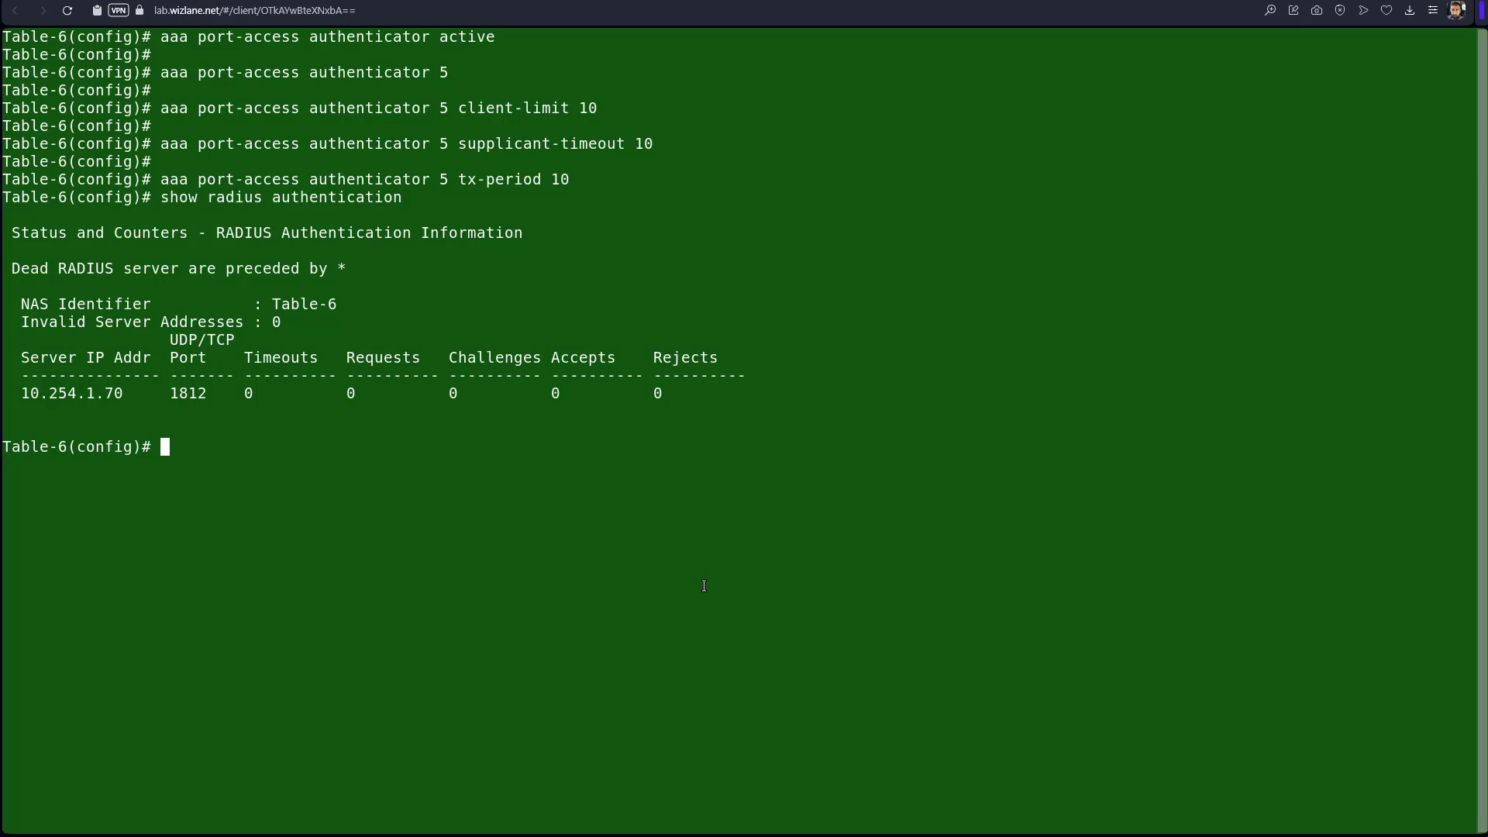
- Show the port-access authenticator status: port 5 has one authenticated client on untagged VLAN 61
text(show port-access )
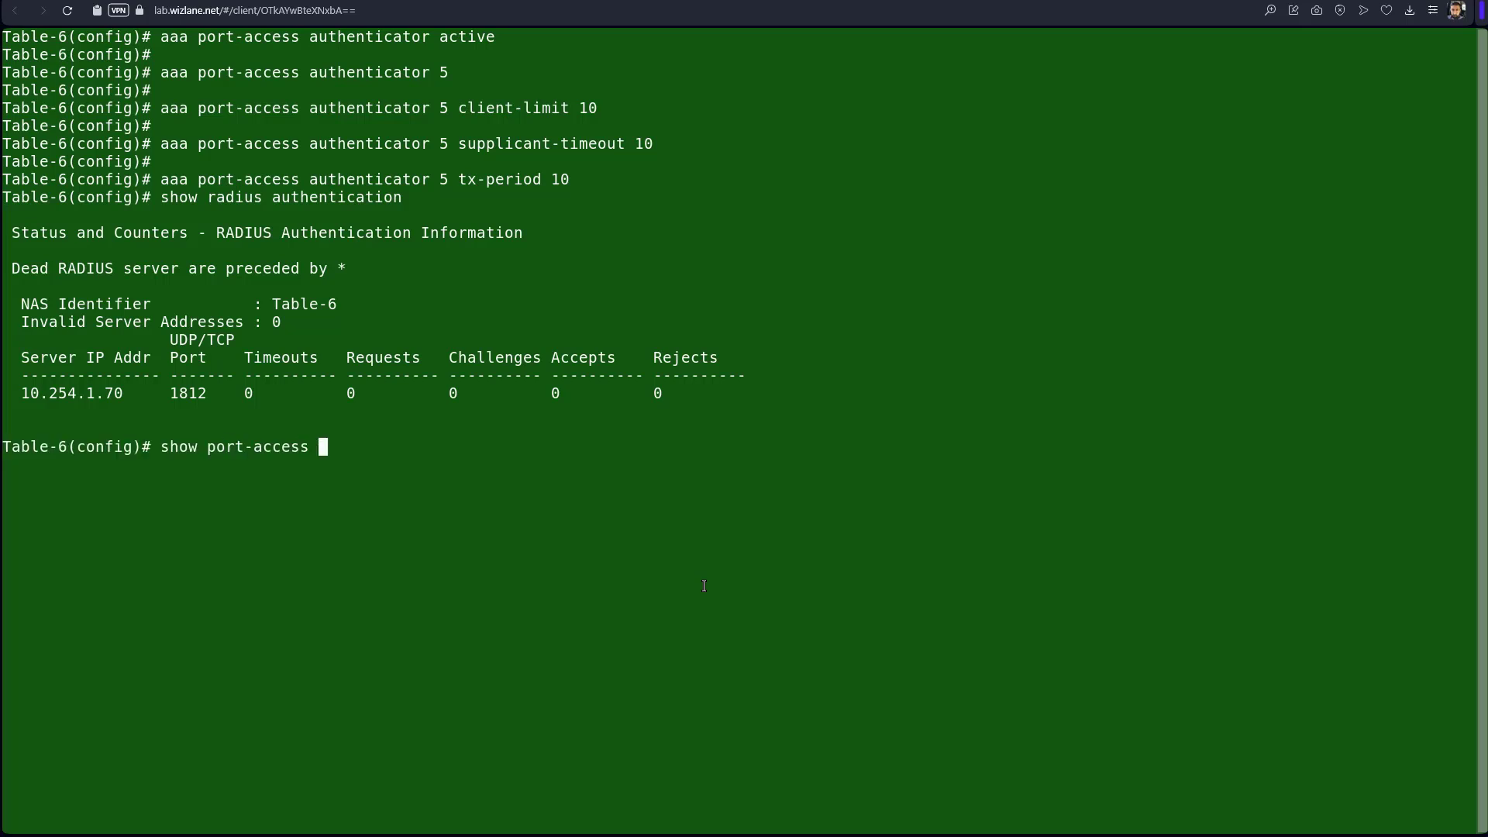
text(authenticator)
key(Return)
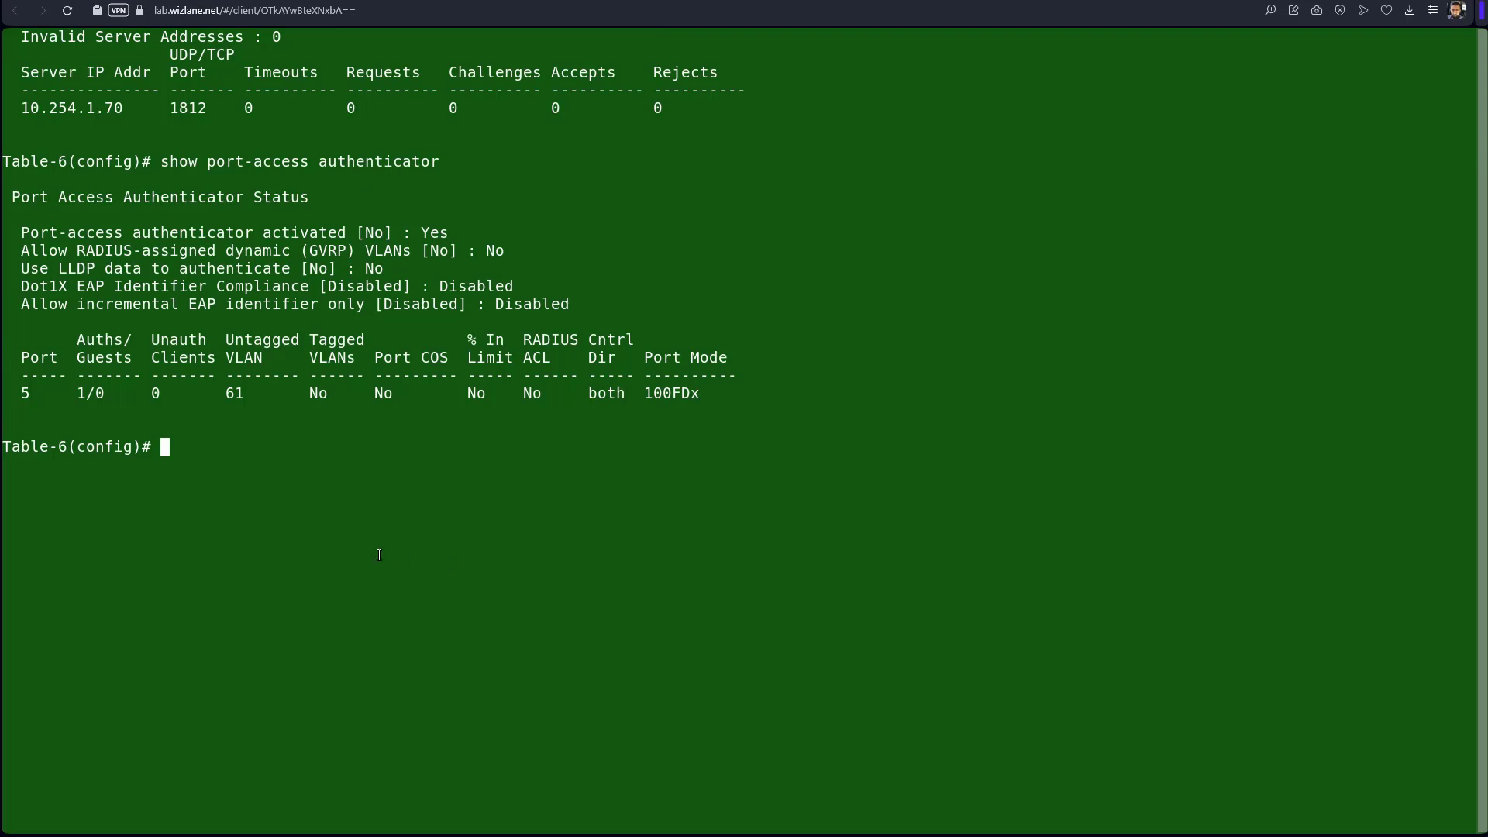
drag(72, 341, 115, 341)
click(80, 391)
drag(252, 393, 230, 393)
- Go to ClearPass Monitoring > Access Tracker
key(ctrl+Tab)
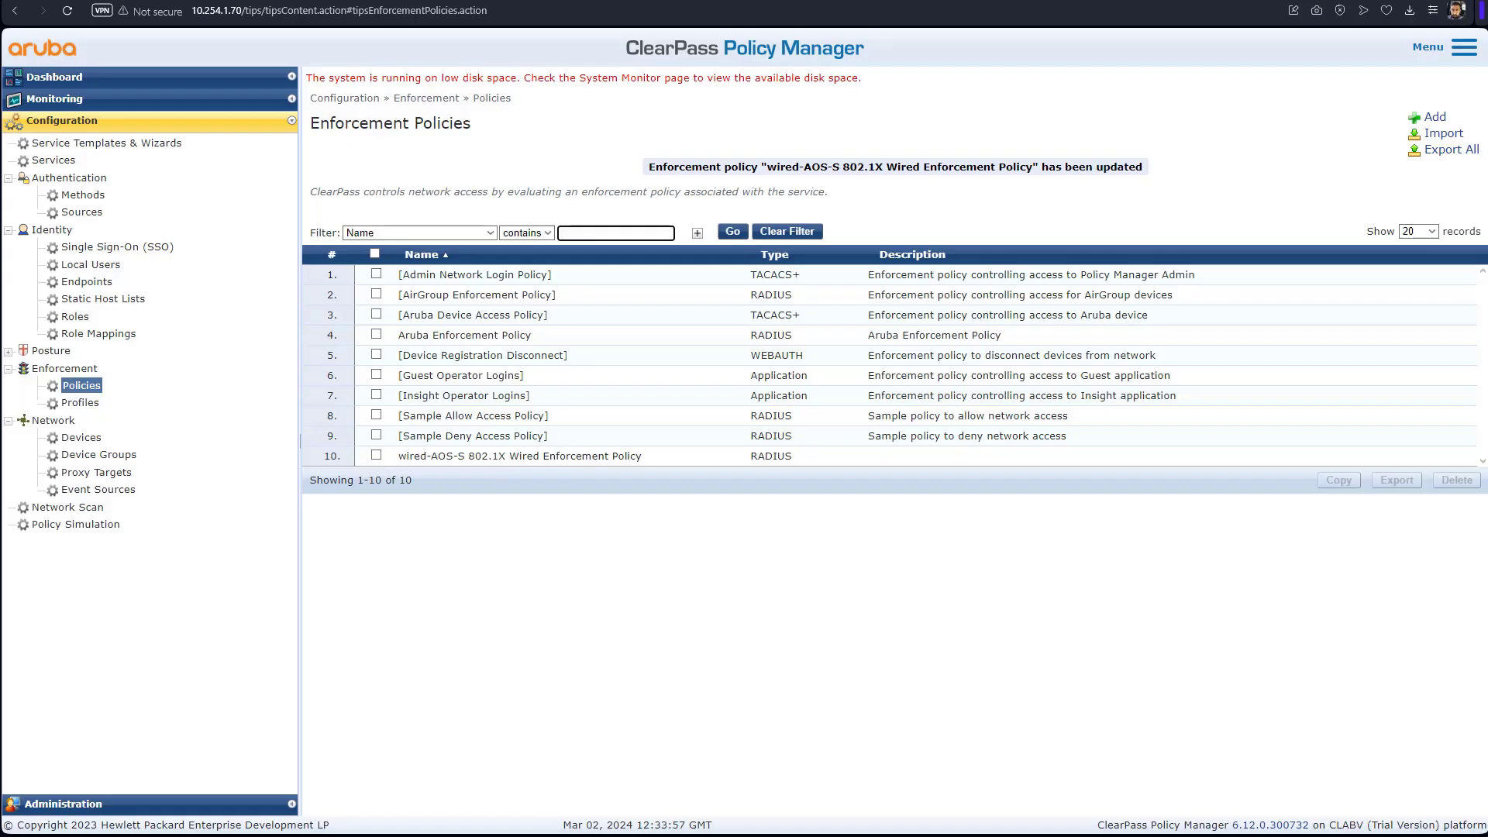
click(74, 99)
click(82, 139)
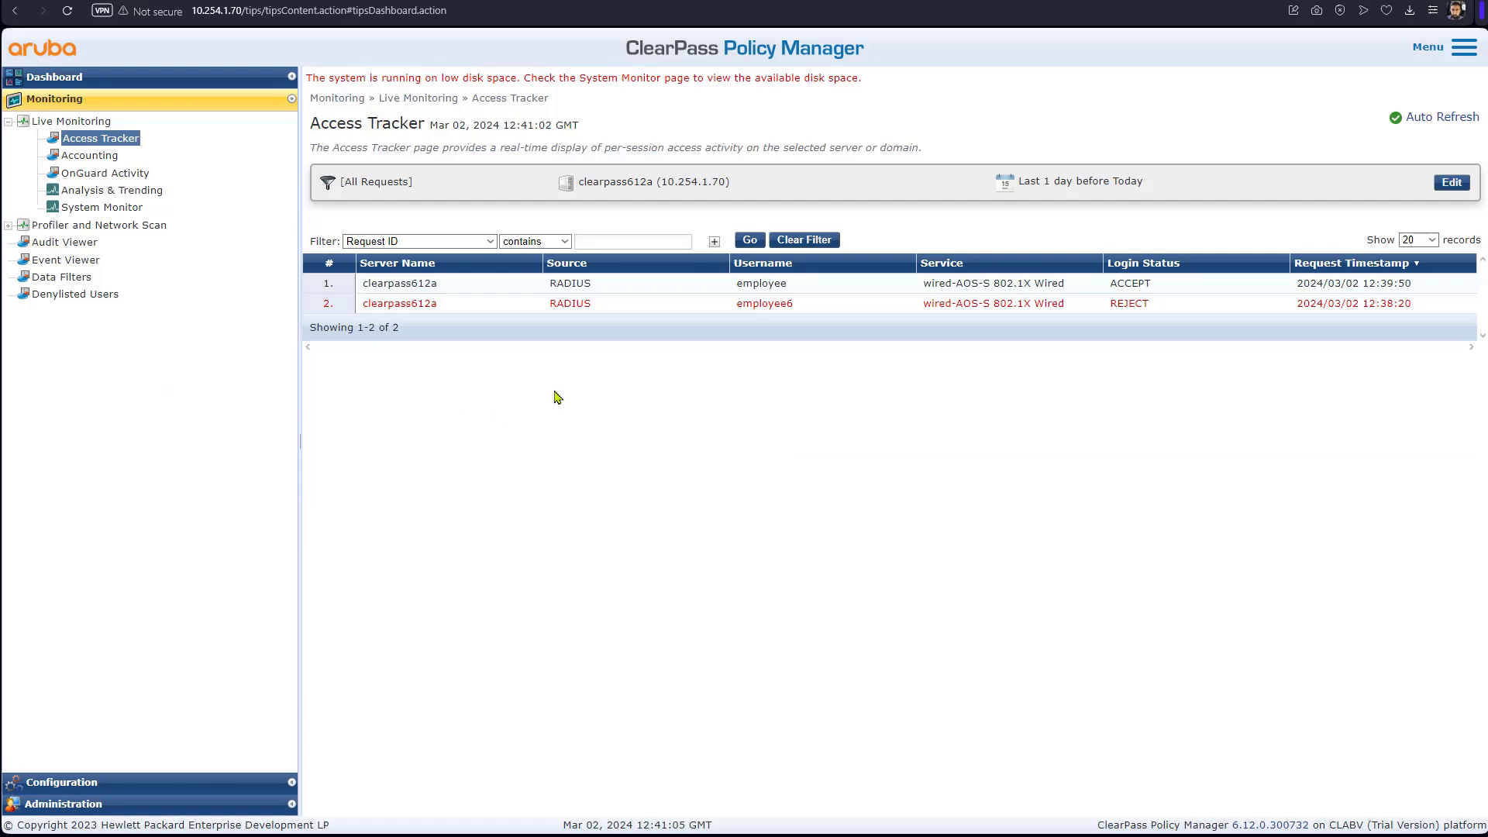
- Check the accepted request's RADIUS response for Tunnel-Private-Group-Id 61, then return to the switch terminal
click(440, 292)
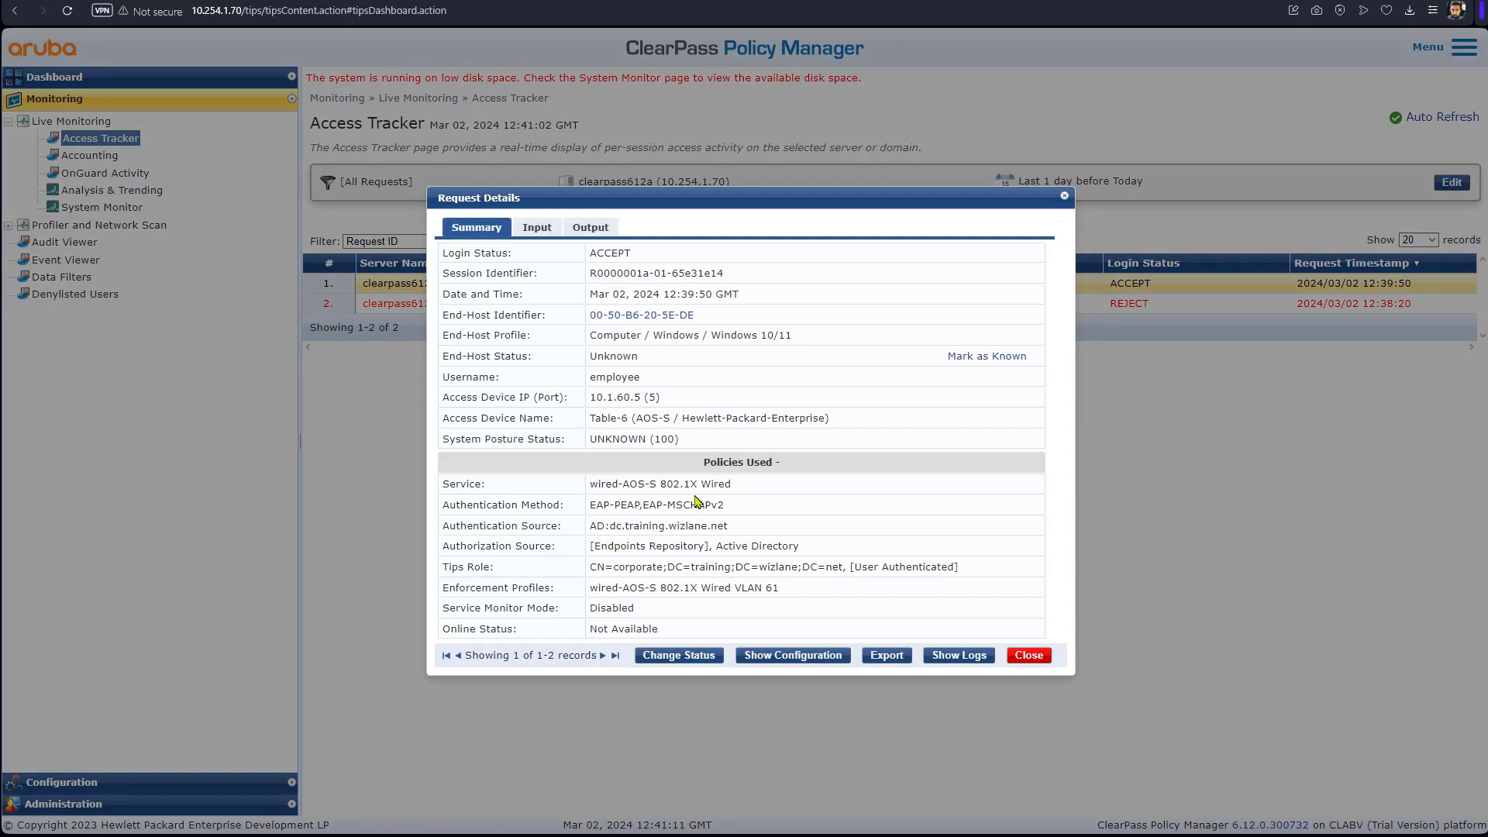
drag(737, 487, 587, 484)
click(598, 230)
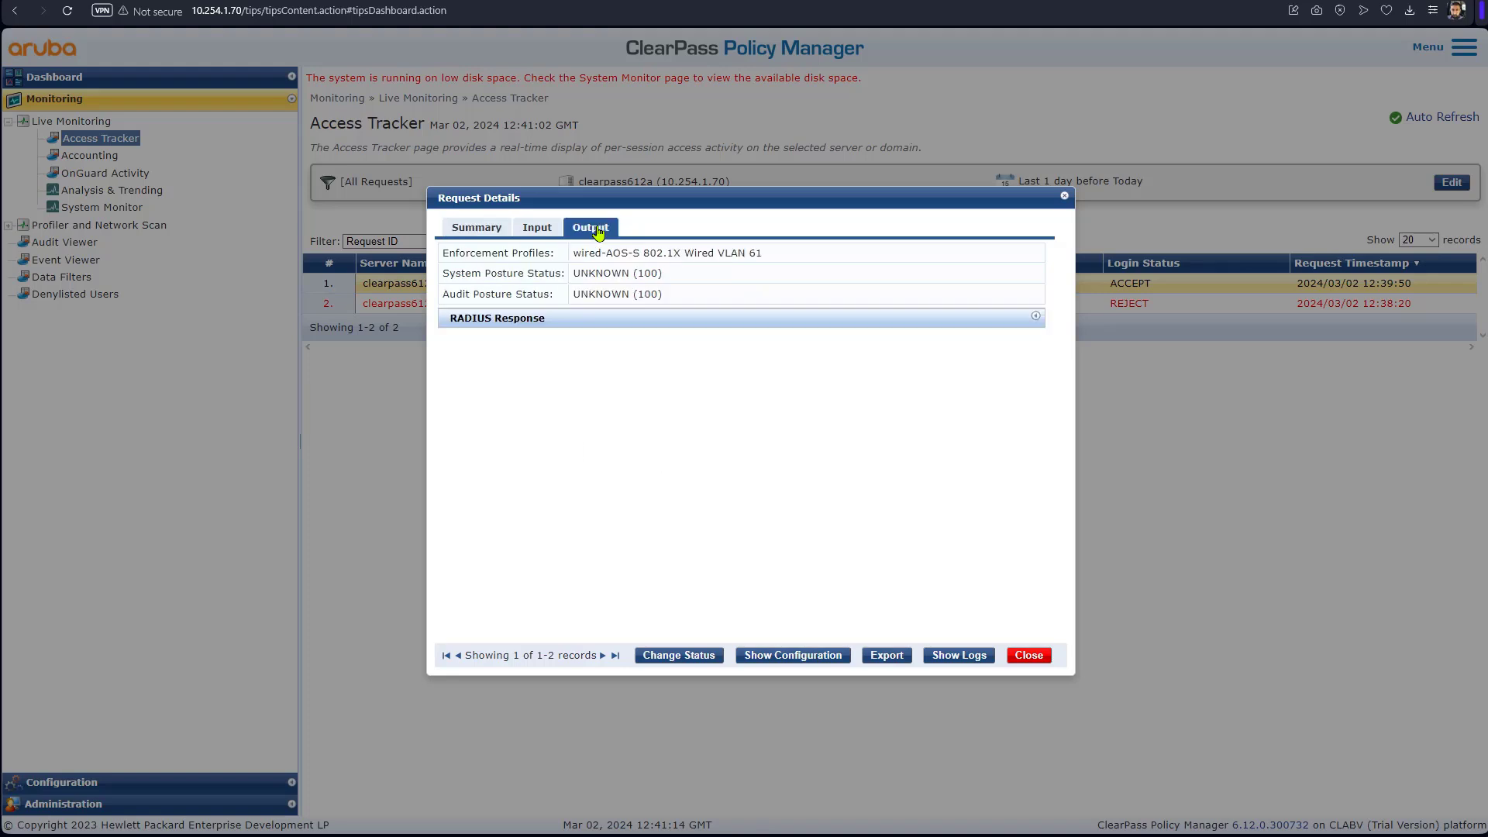
click(541, 322)
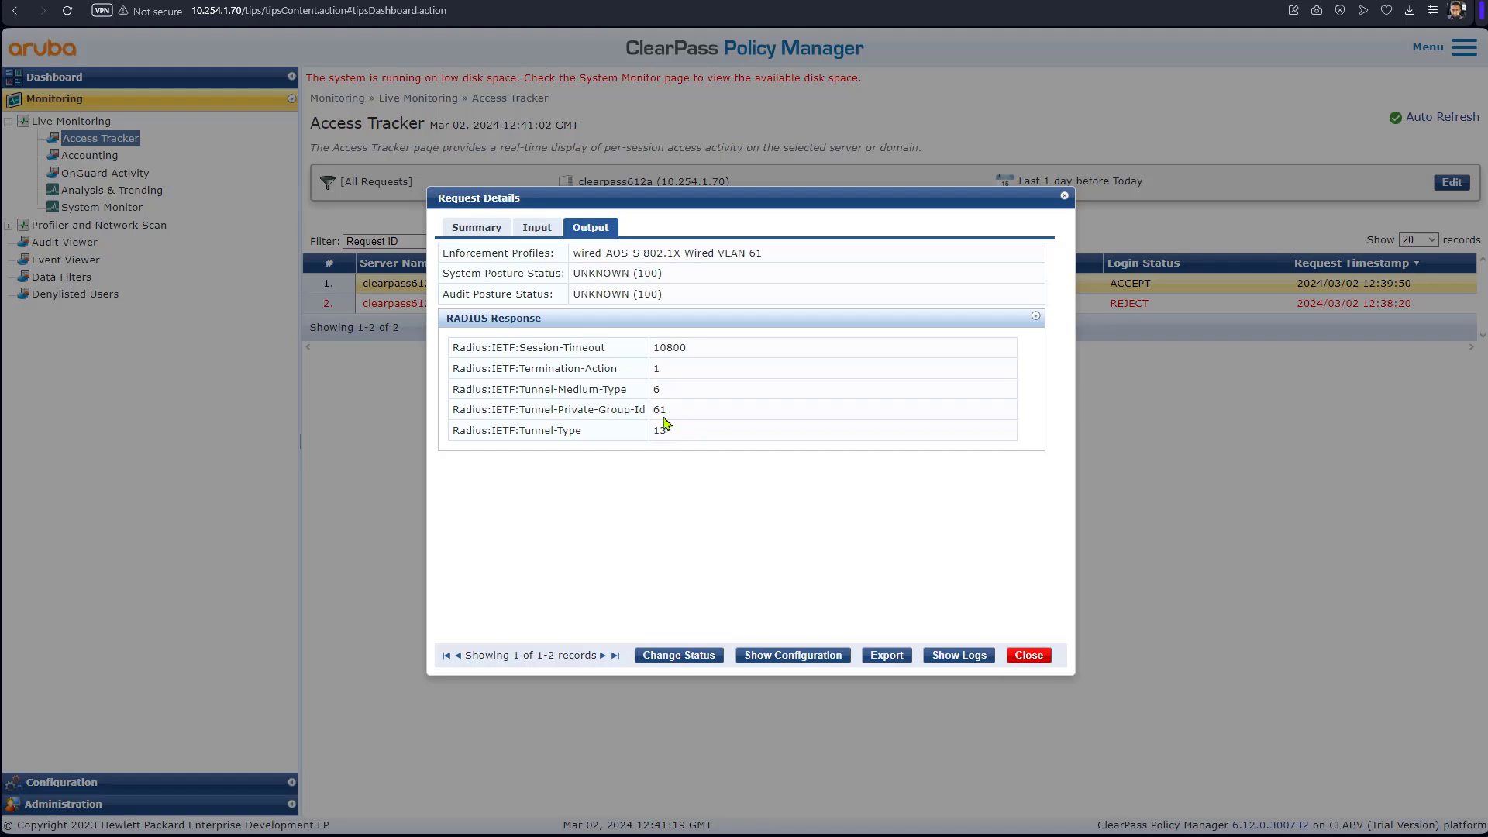
drag(665, 412, 655, 417)
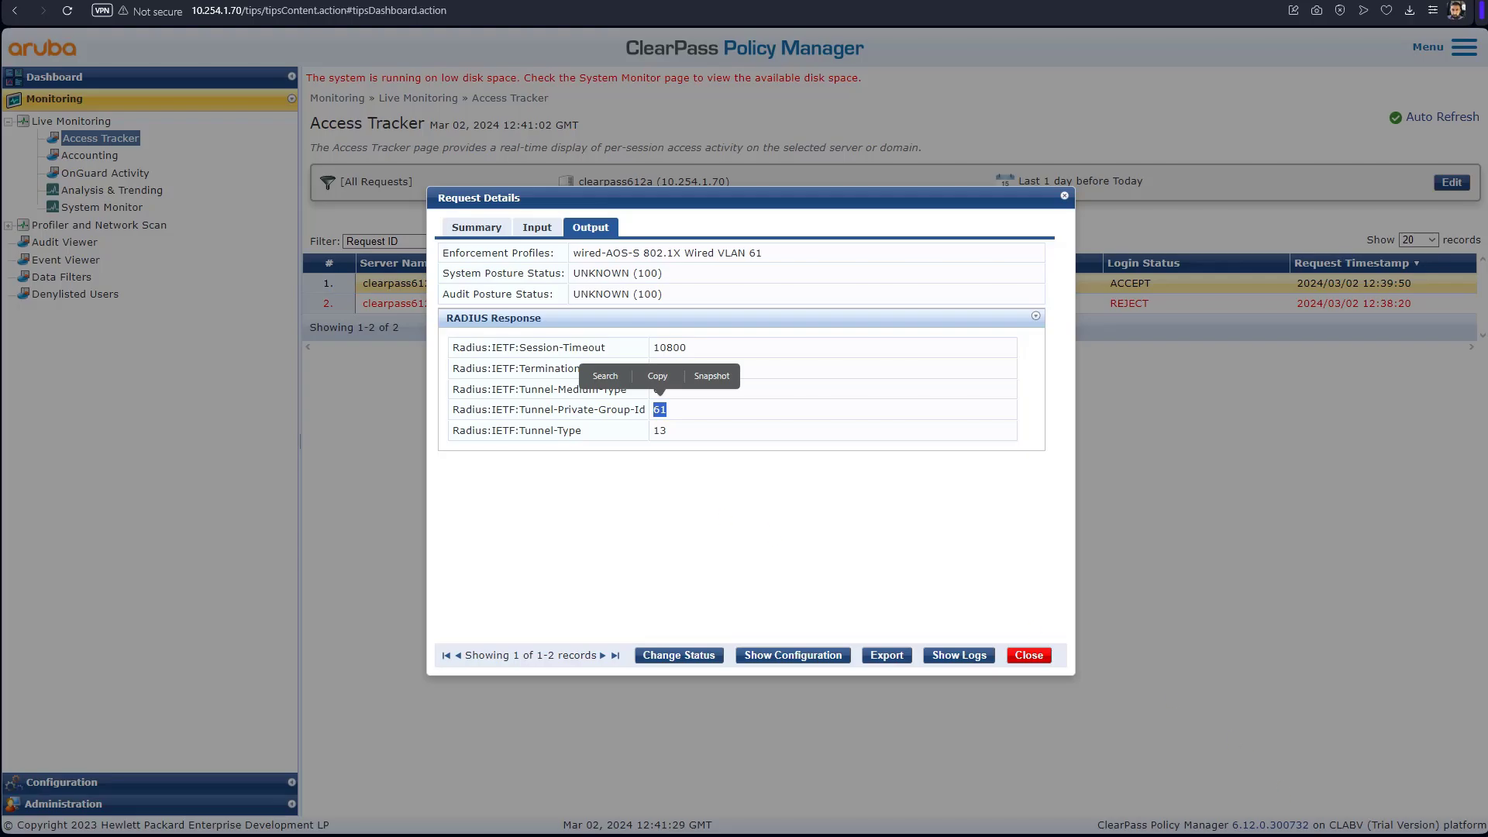
key(ctrl+Tab)
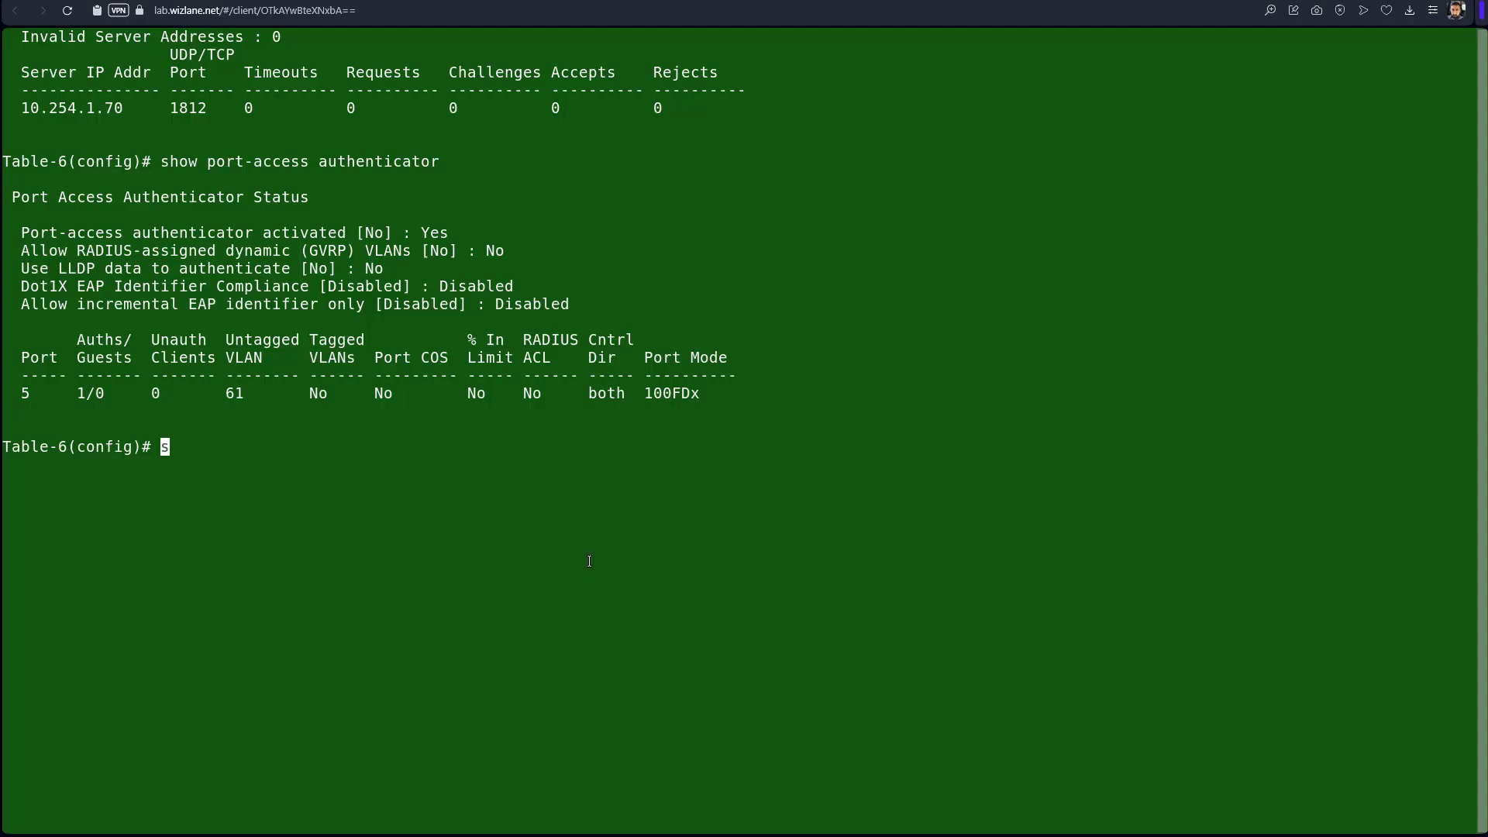
- Show port 5's VLAN membership detail and its running configuration
text(sho vla port 5 detail)
key(Return)
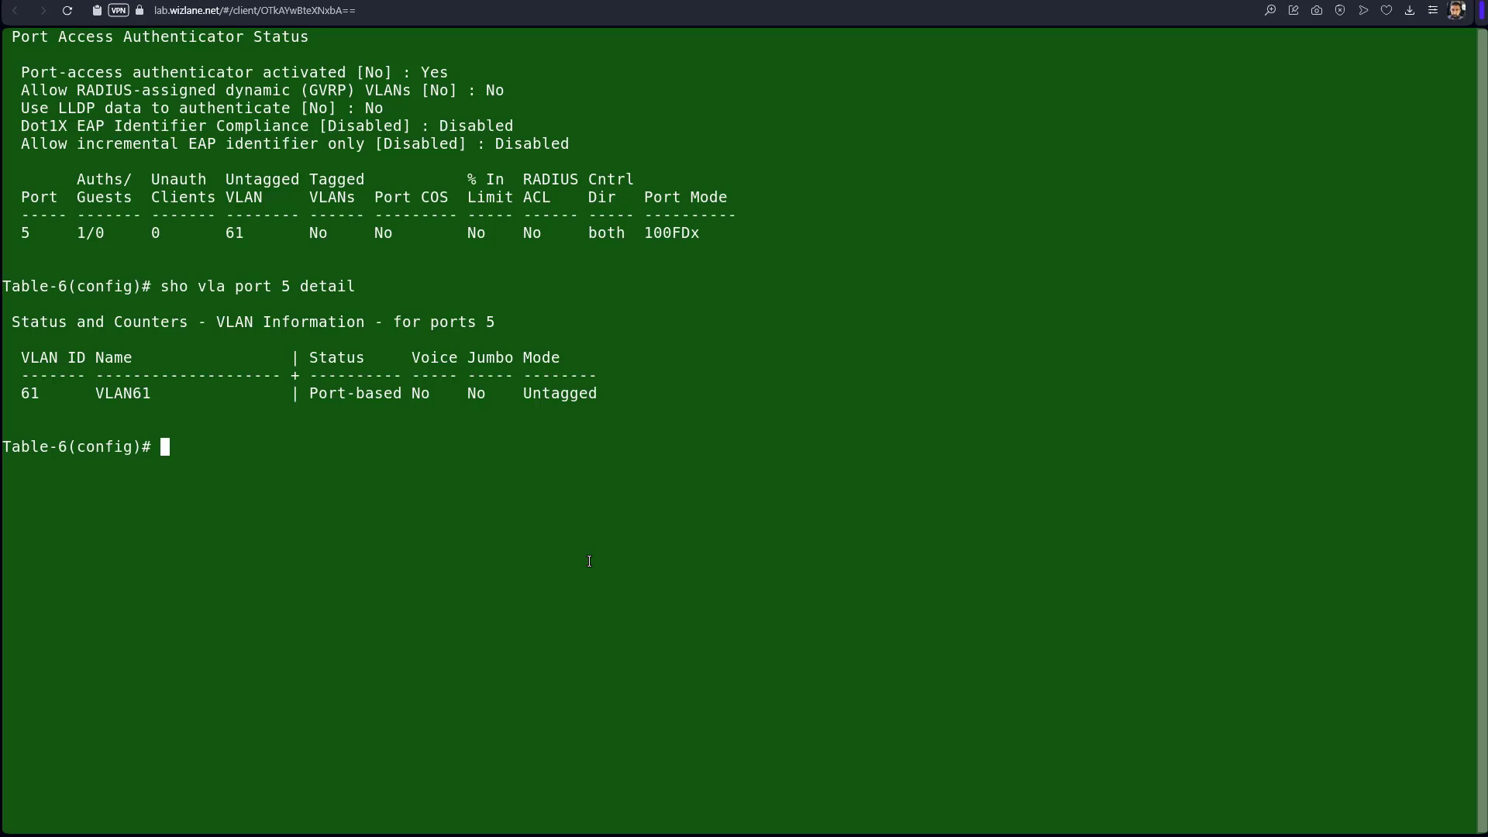
text(show ru)
key(Tab)
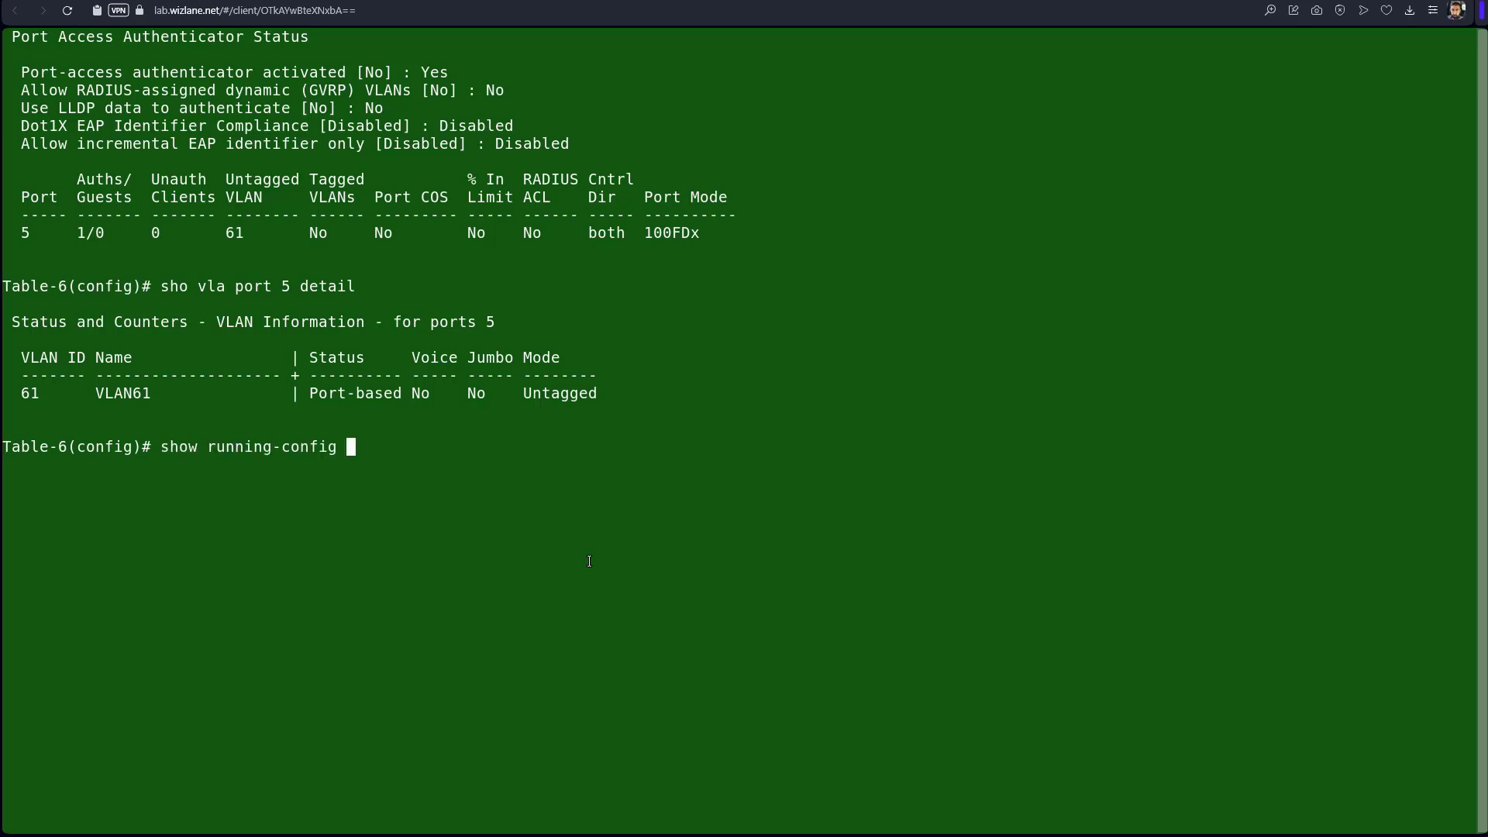
text(inter)
key(Tab)
text(5)
key(Return)
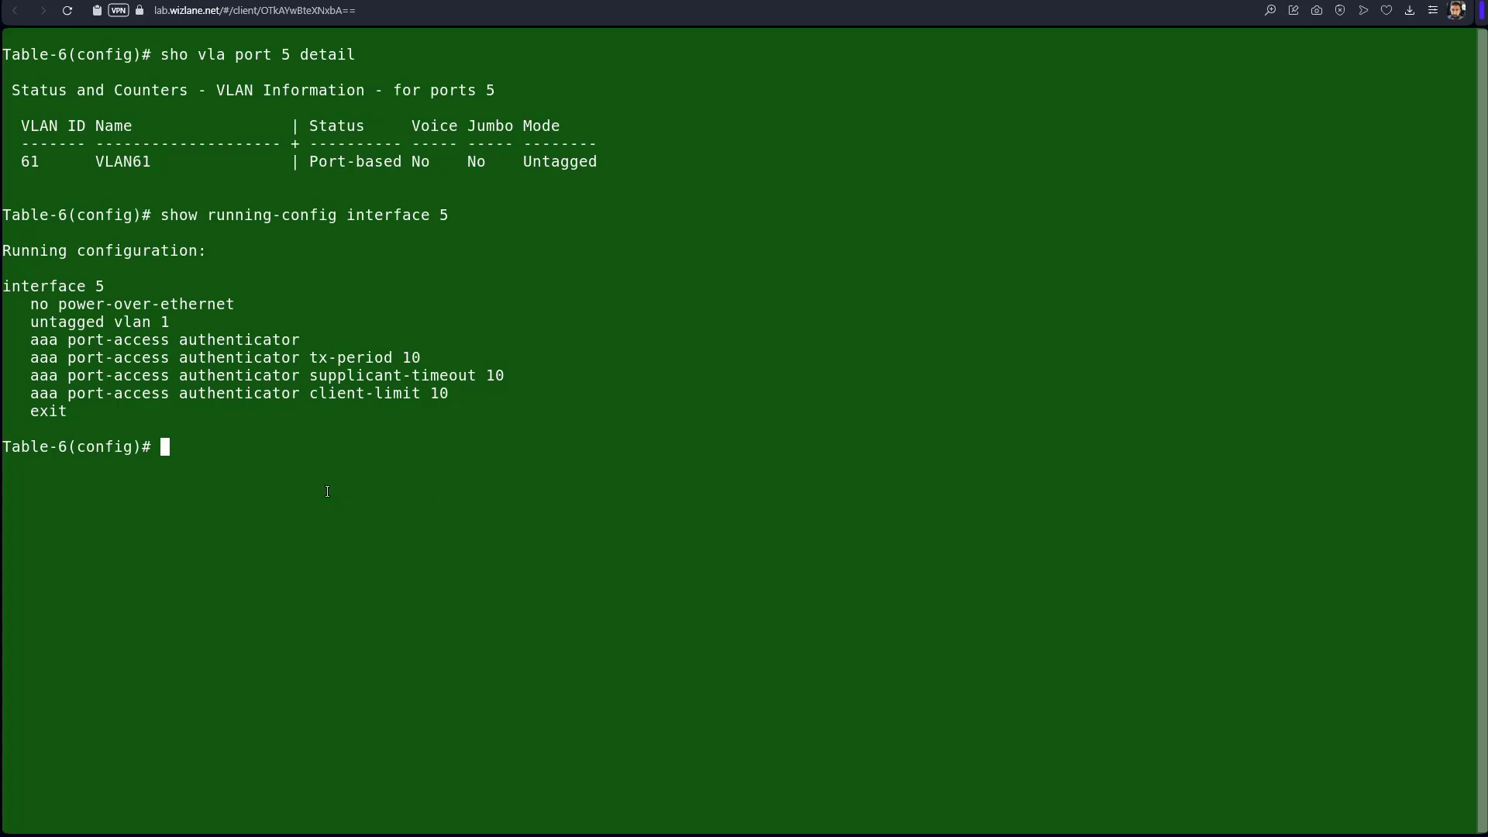
- Point out the configured 'untagged vlan 1' line, then return to the ClearPass Access Tracker
drag(174, 319, 25, 325)
click(294, 472)
drag(176, 321, 154, 322)
key(ctrl+Tab)
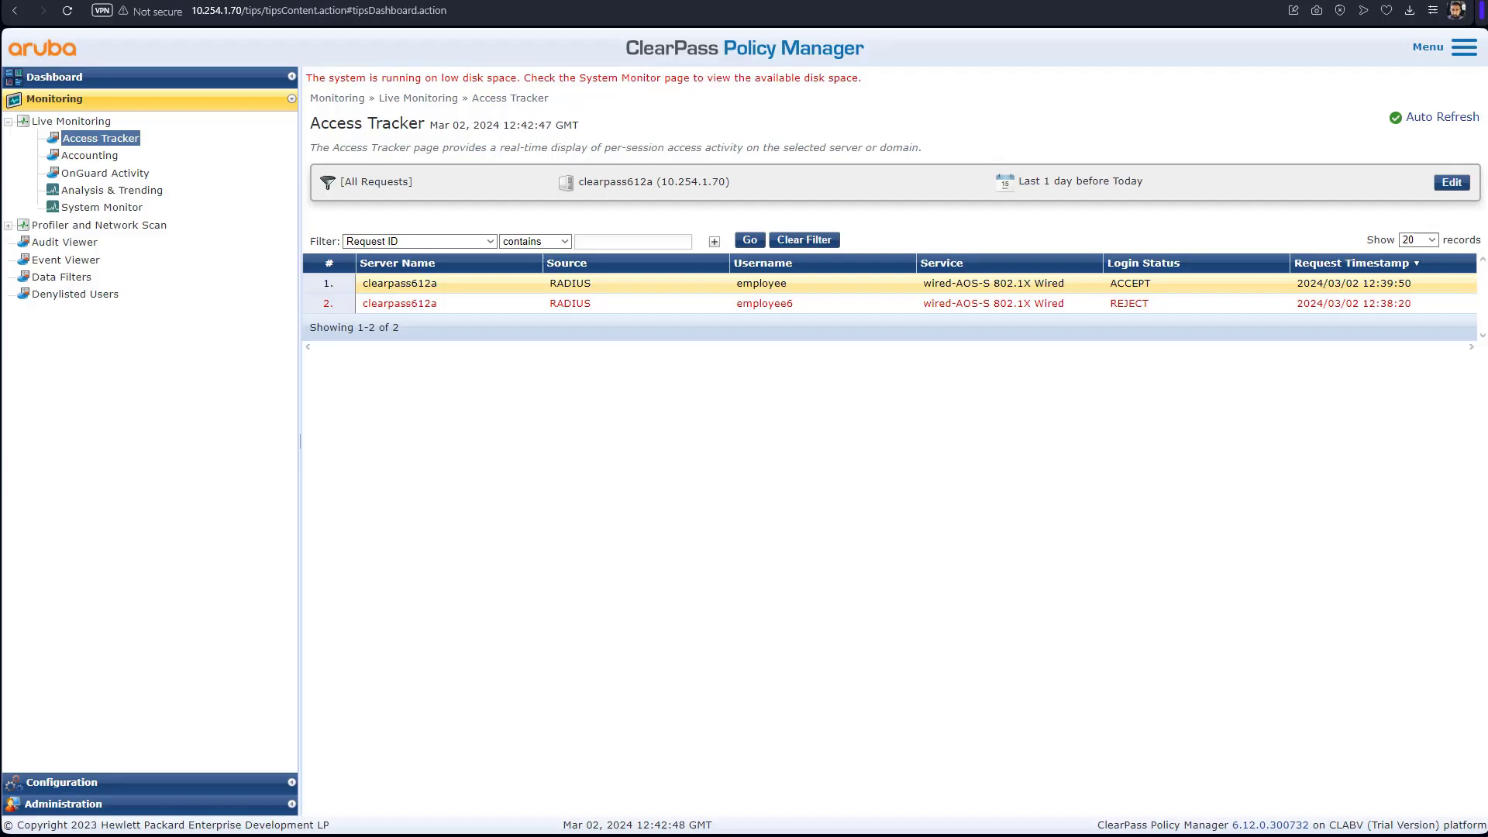
- Open the enforcement details of the wired-AOS-S 802.1X Wired service
click(137, 783)
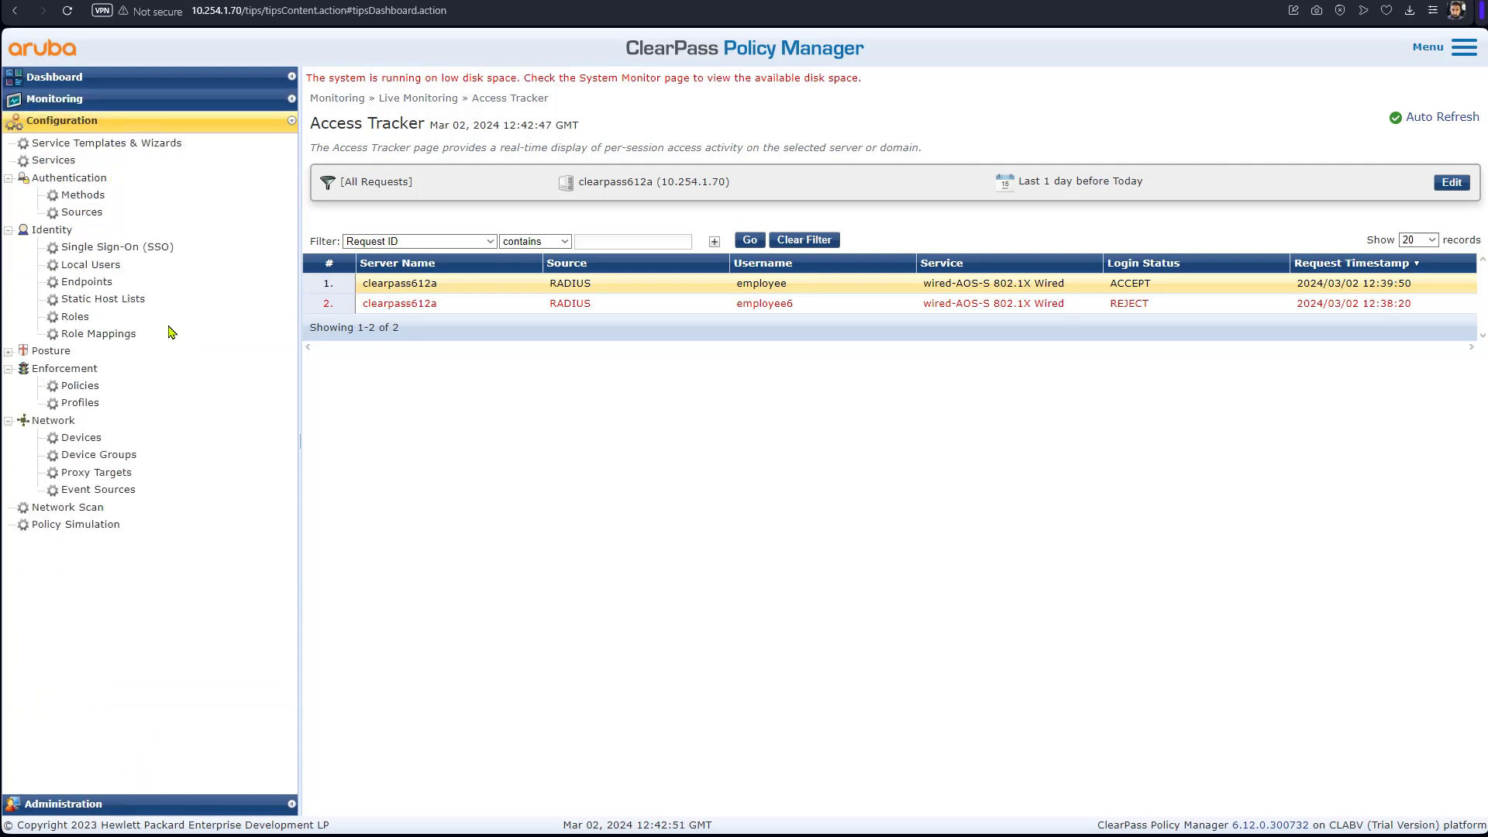
click(76, 163)
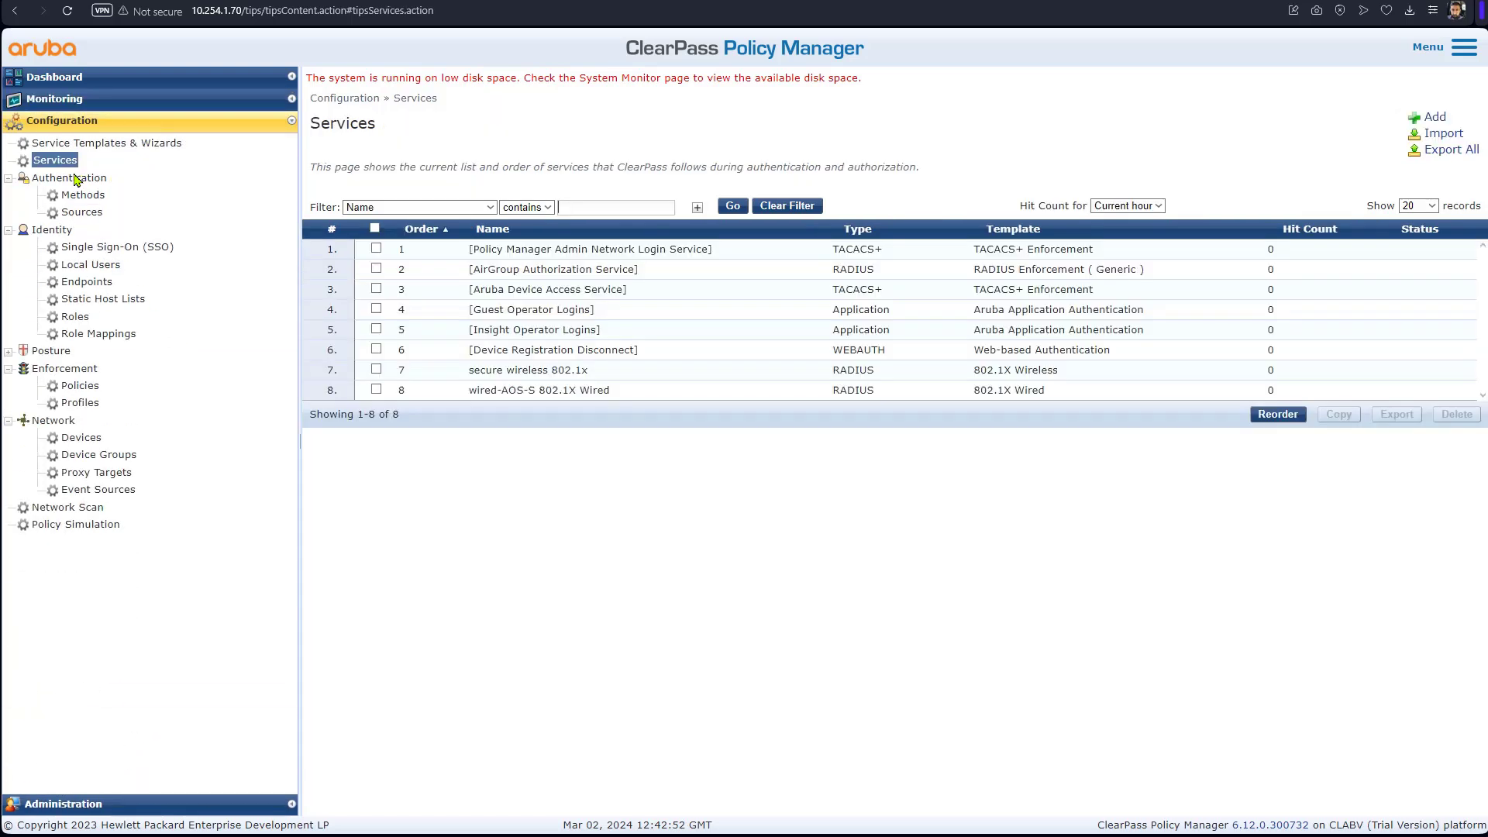
click(537, 397)
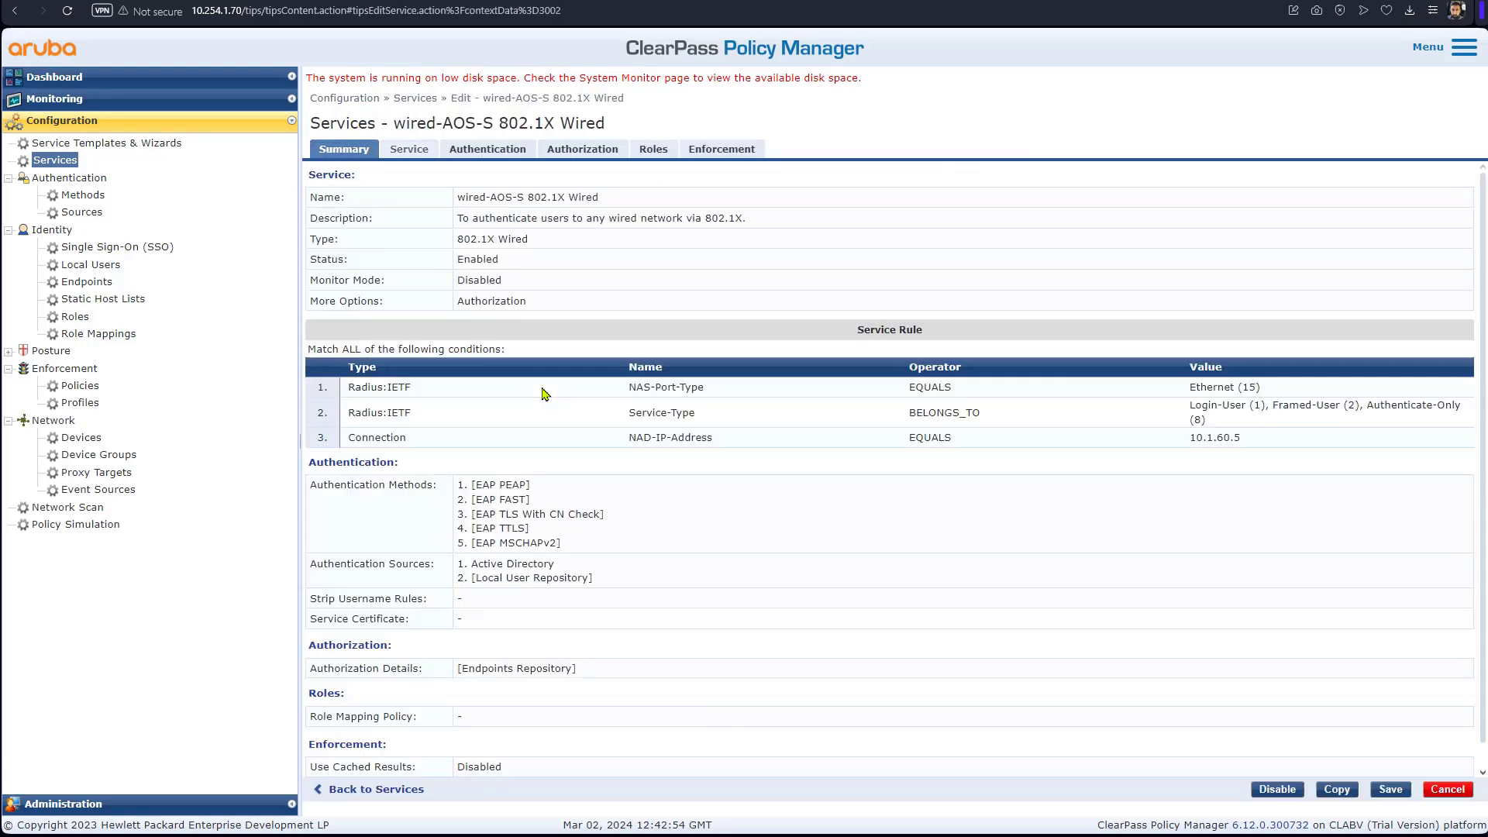
click(705, 151)
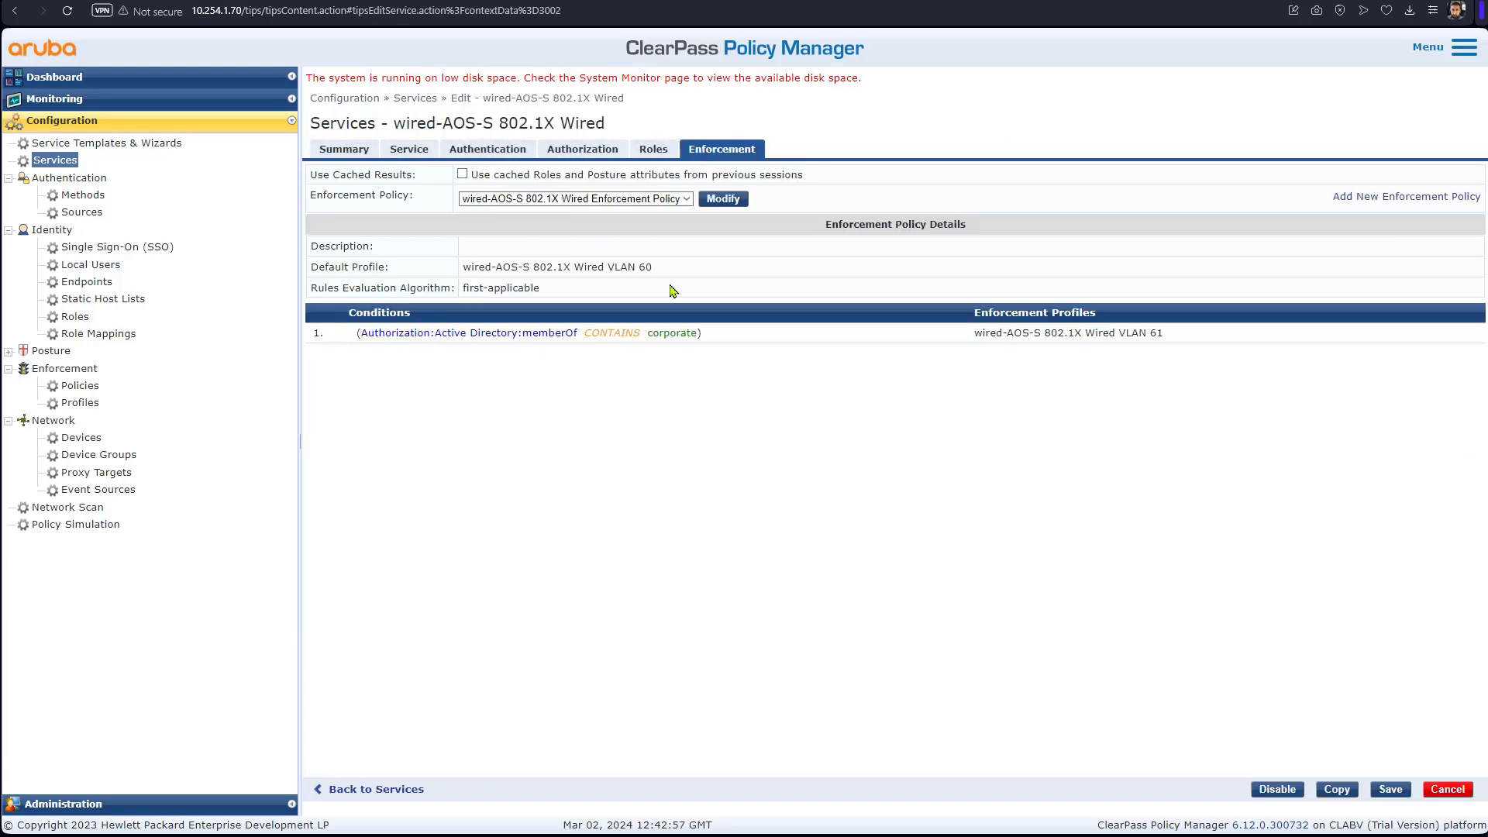
- Review the rules (AD memberOf corporate to VLAN 61, default VLAN 60), then open Local Users
drag(442, 331, 696, 335)
drag(1171, 335, 1036, 331)
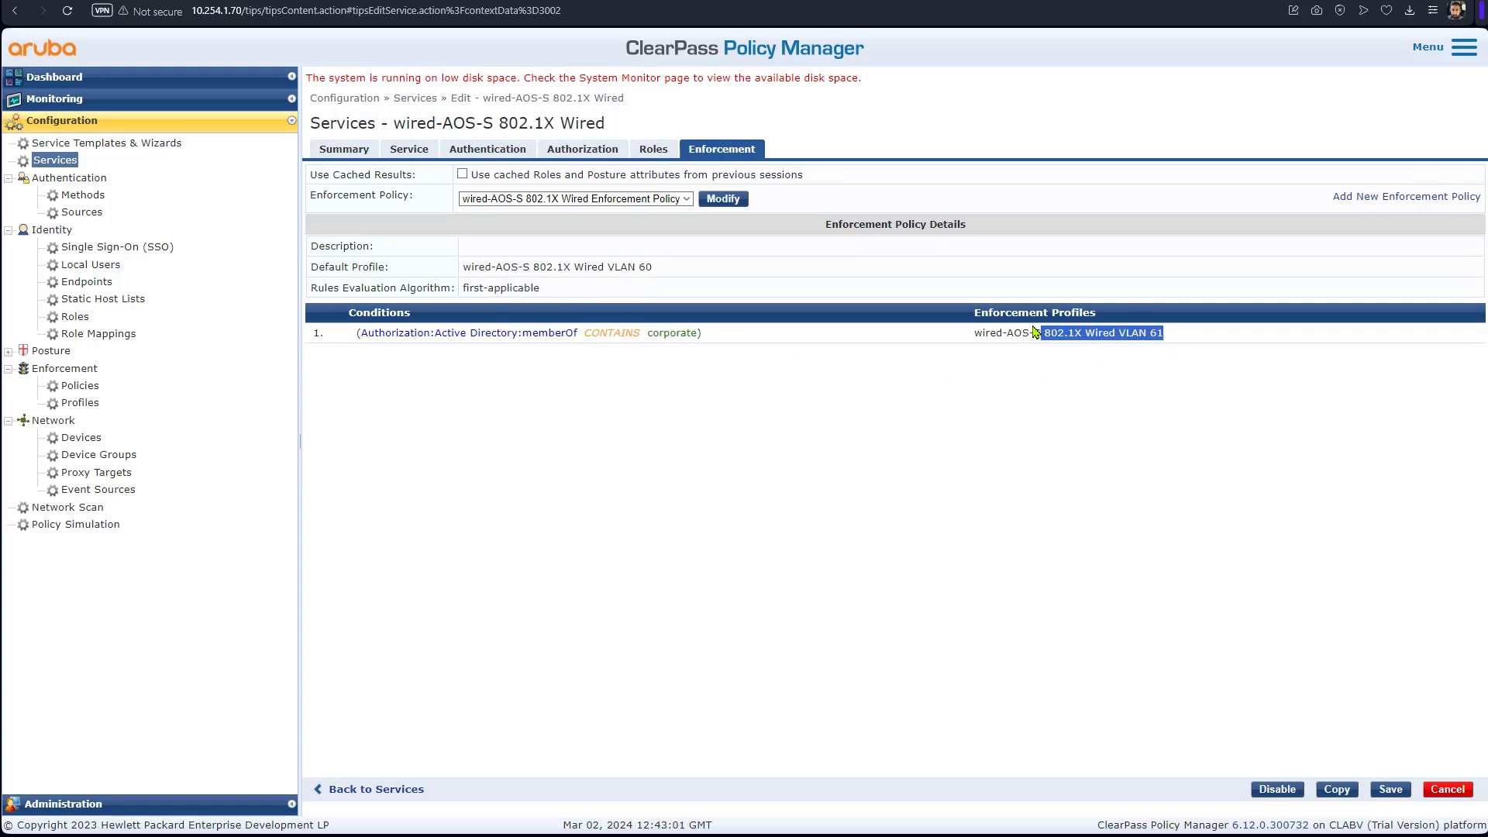
click(907, 395)
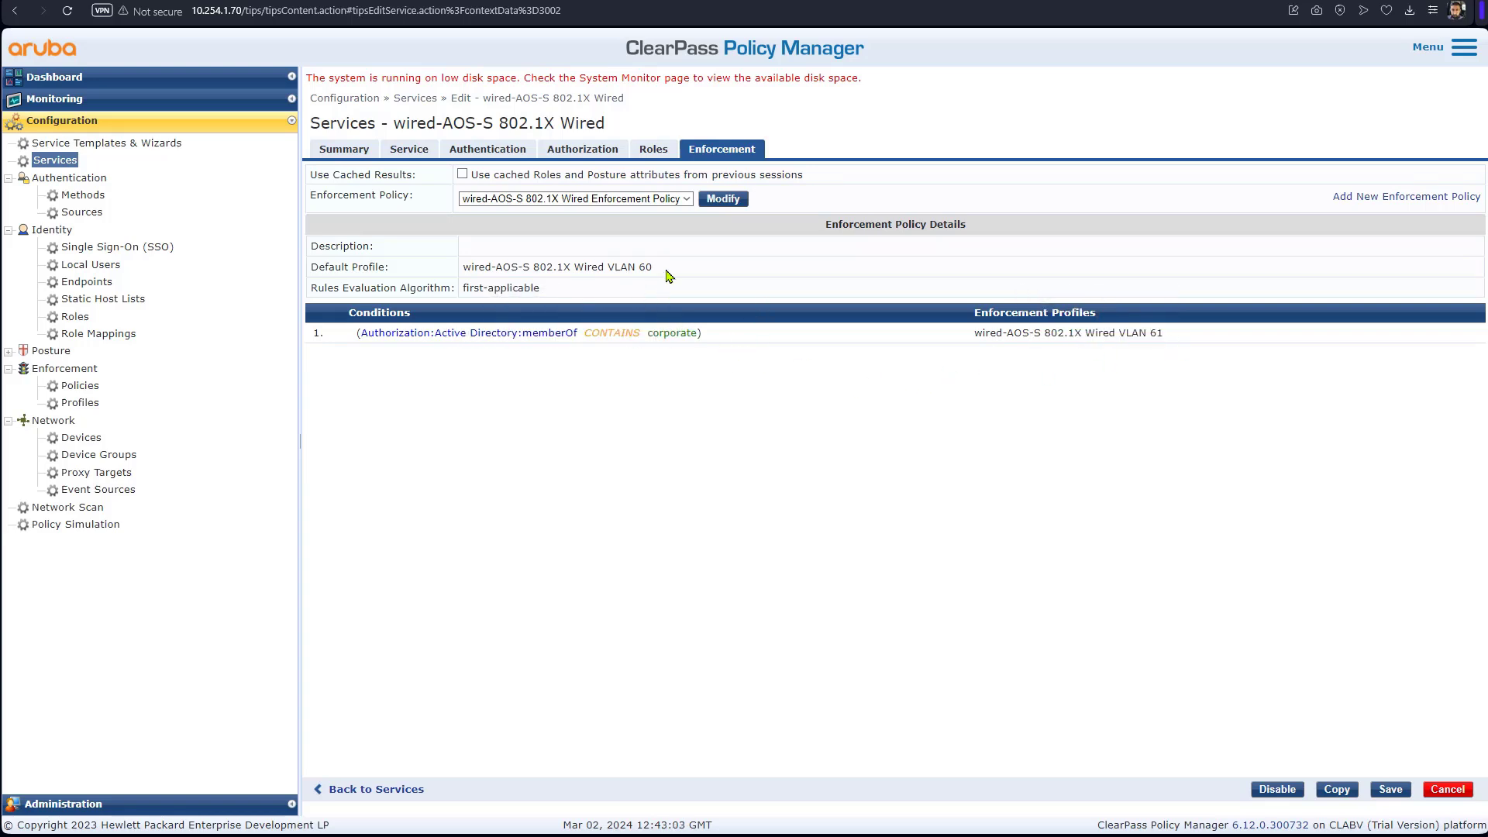
drag(653, 268, 476, 269)
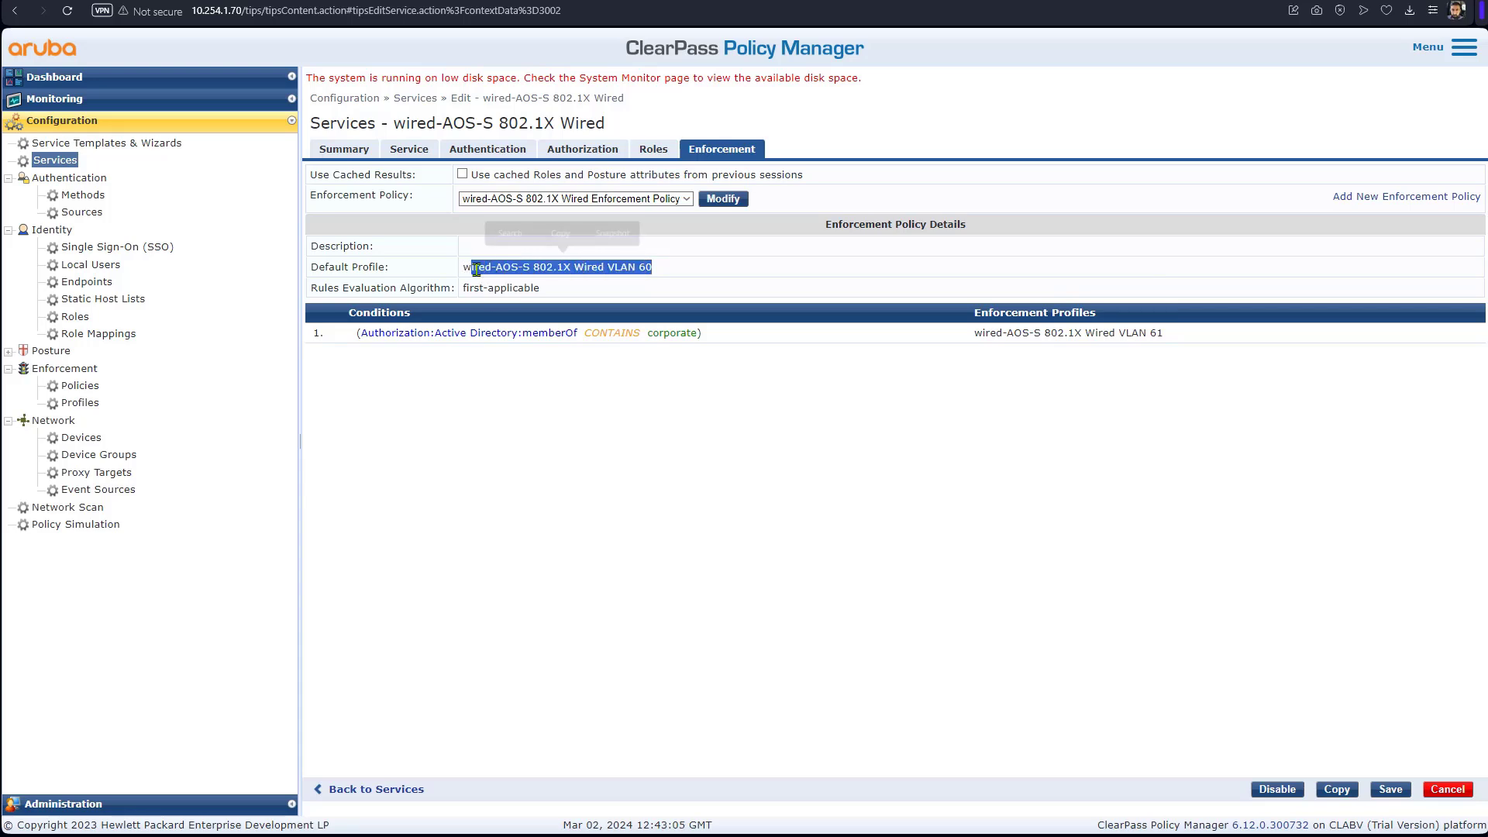
click(554, 395)
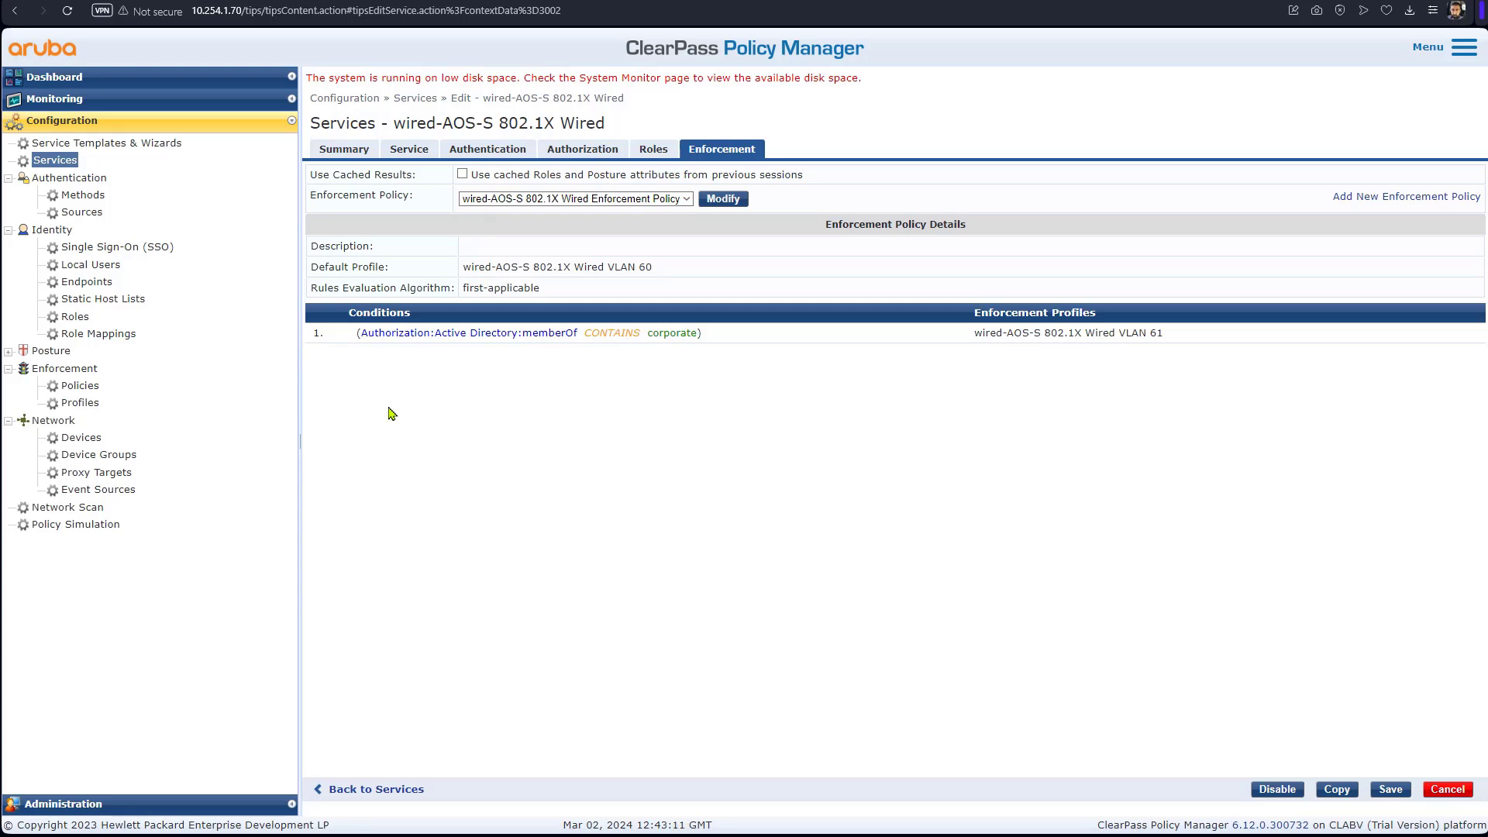
click(98, 269)
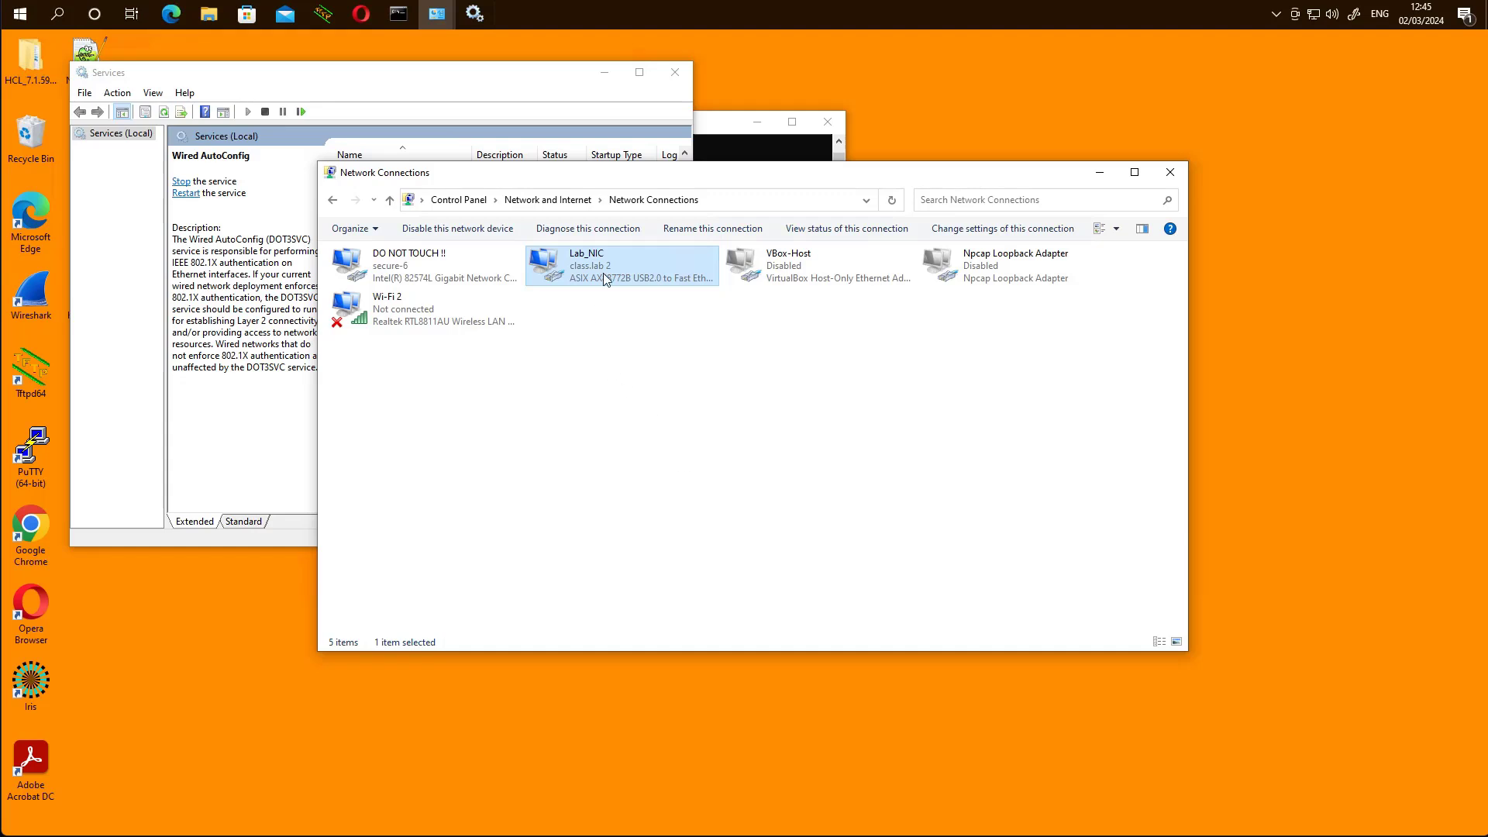
- Replace Lab_NIC's saved 802.1X credentials with user 'testuser' and its password, confirming all dialogs
right_click(606, 267)
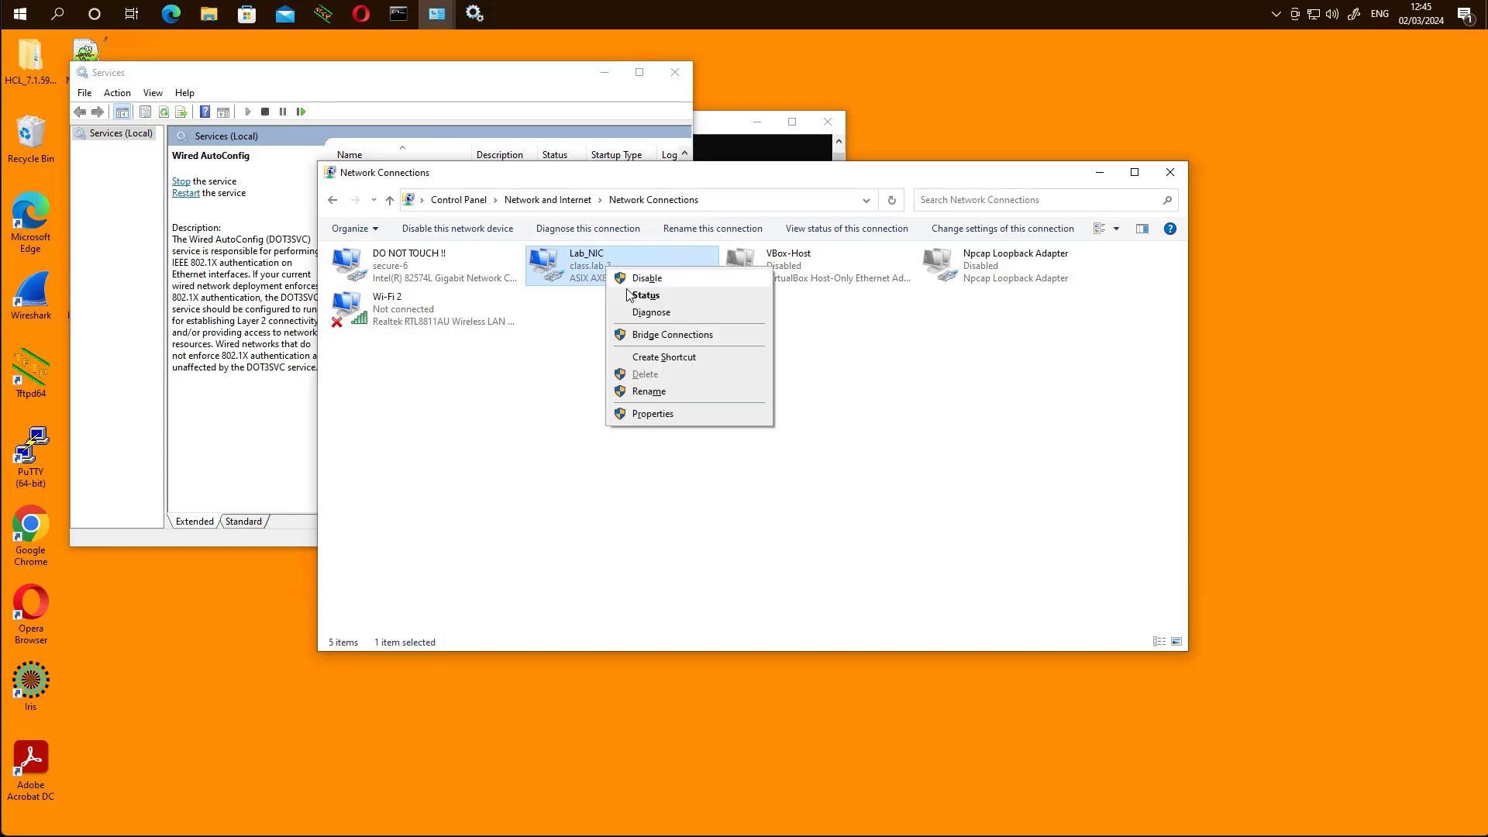
click(655, 415)
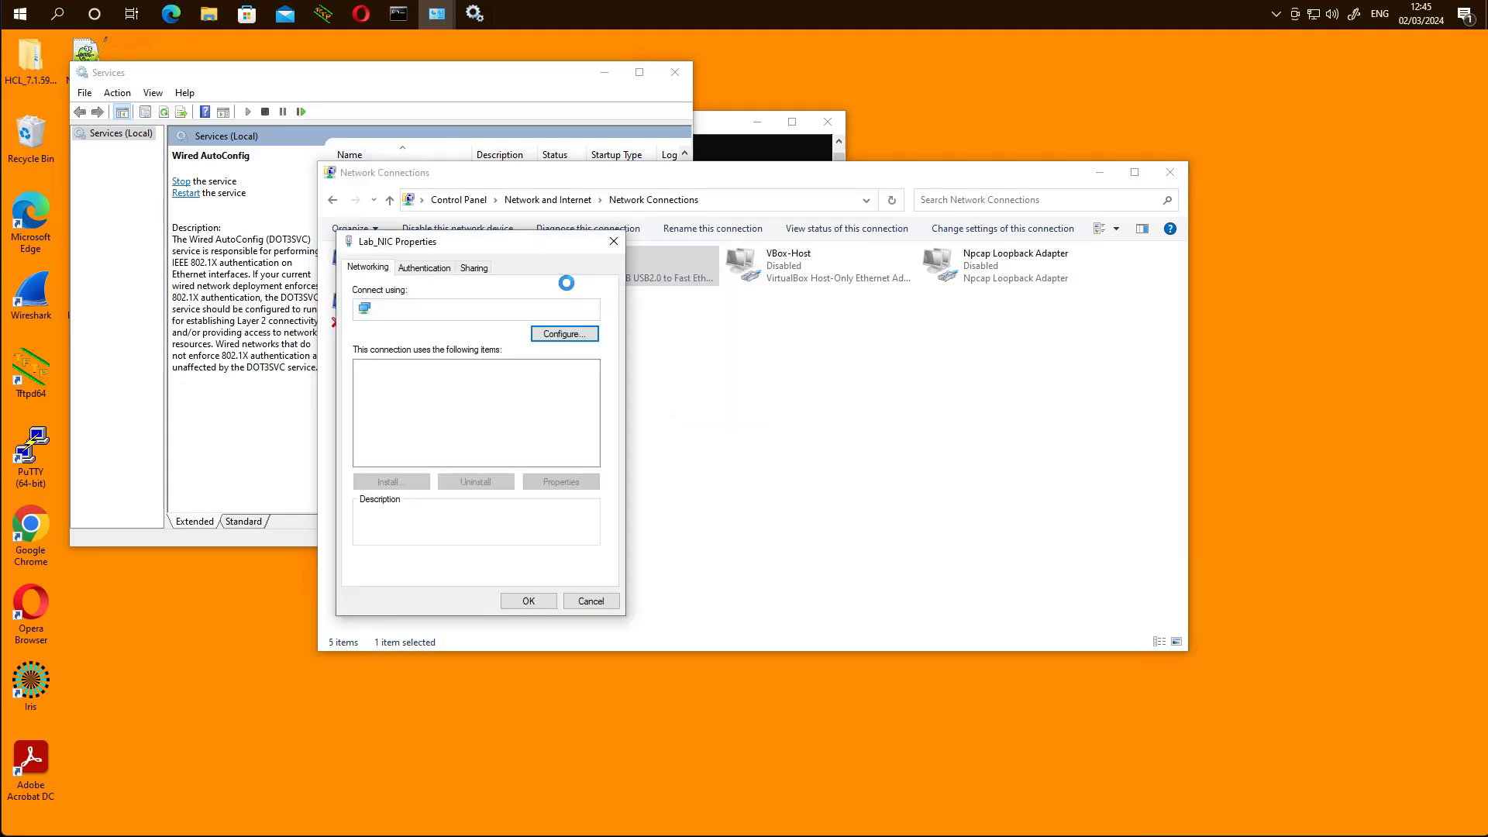
click(442, 267)
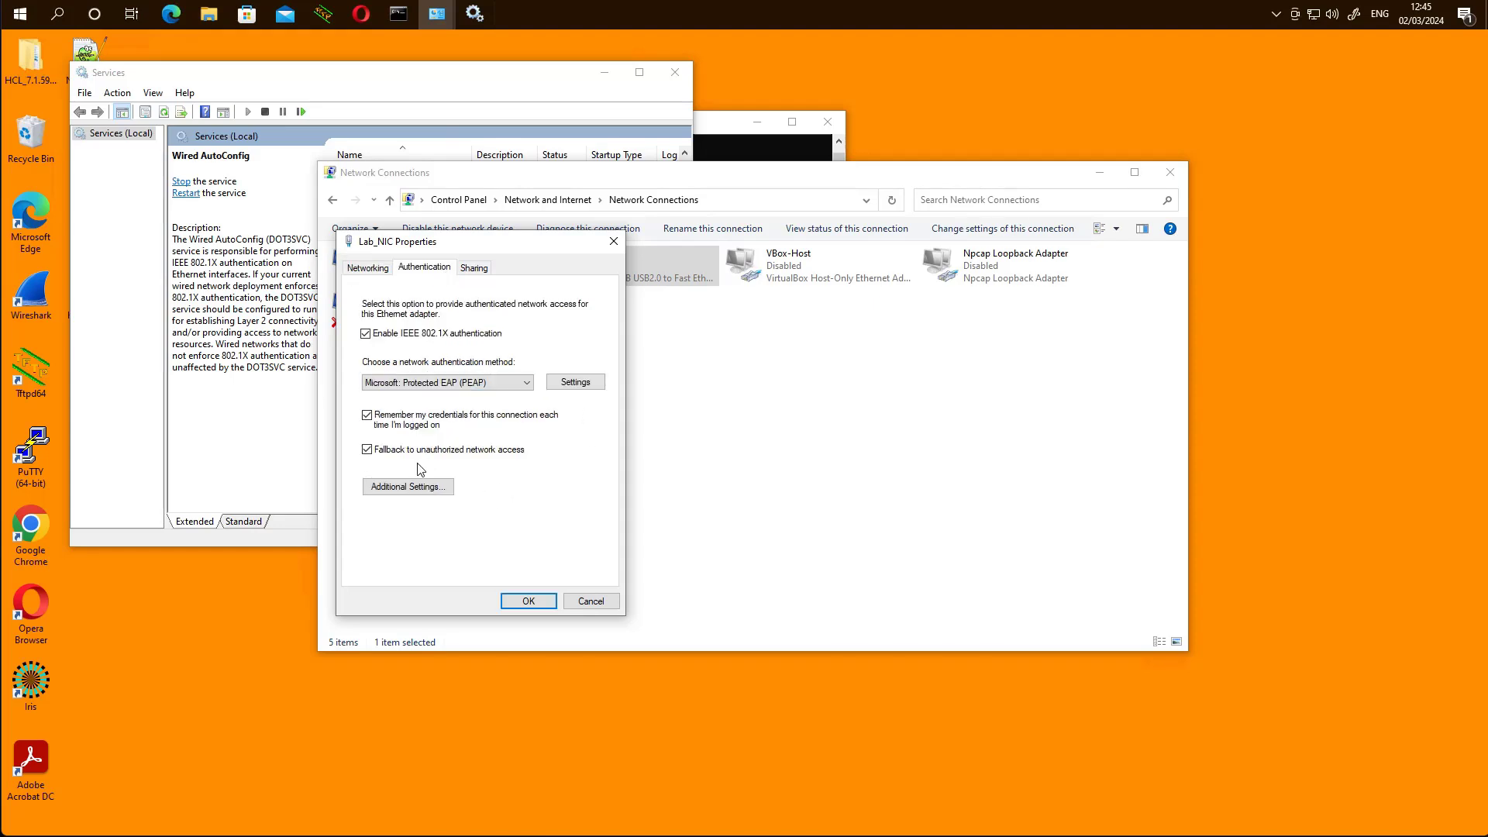
click(431, 486)
click(593, 372)
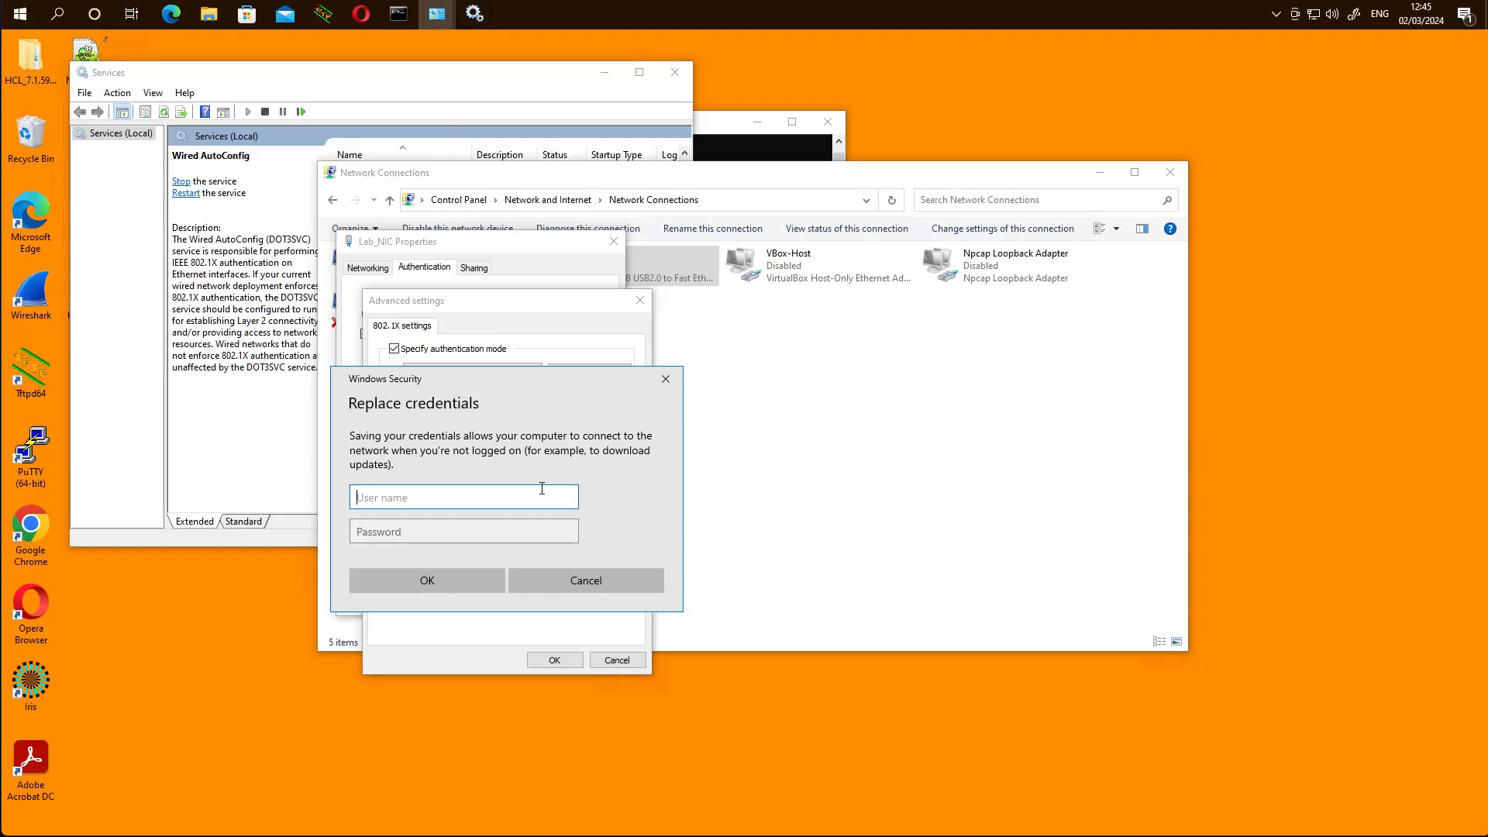
text(testuser)
key(Tab)
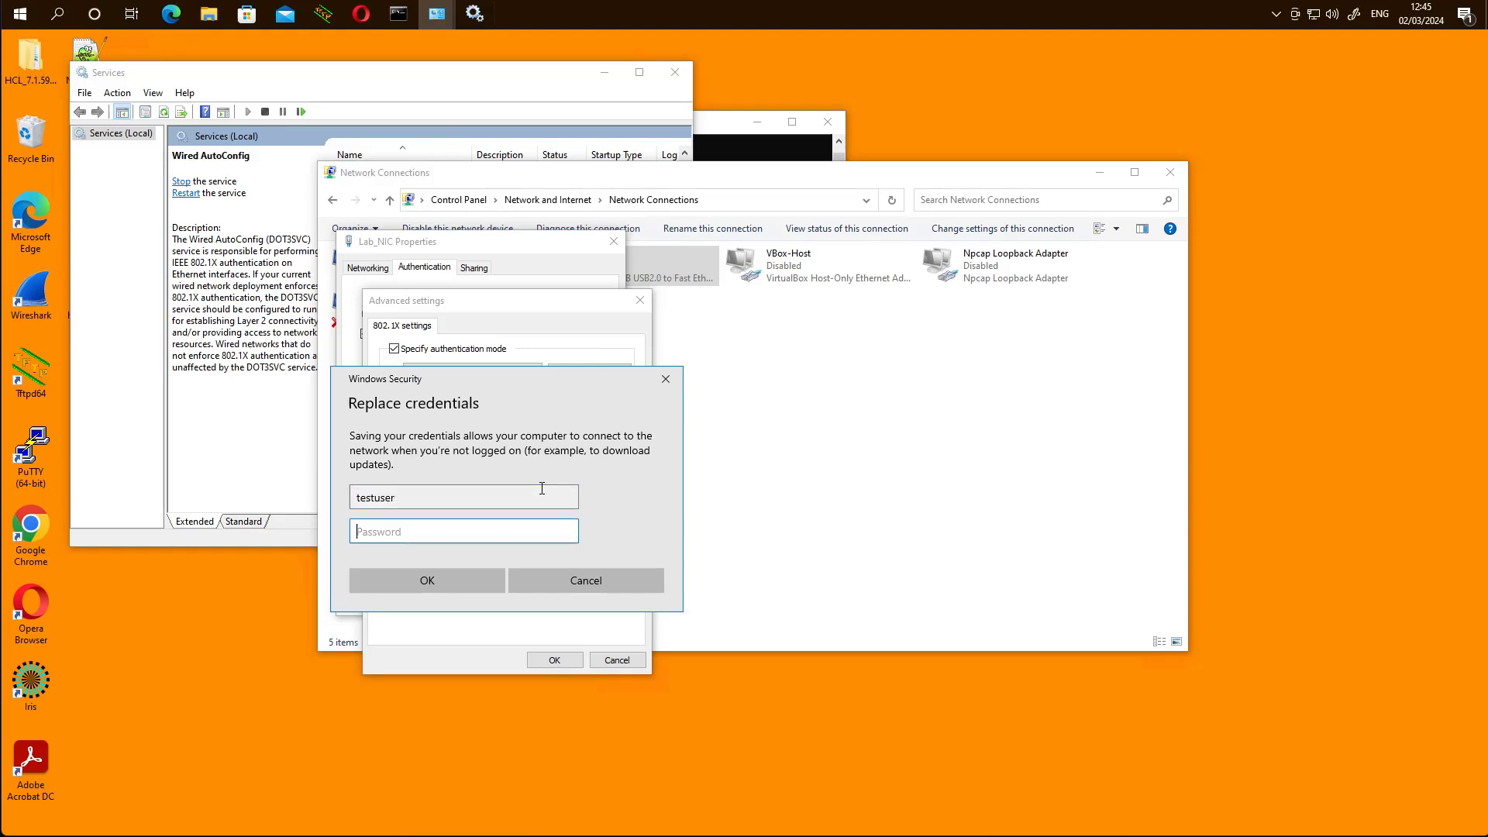
text(password)
click(478, 576)
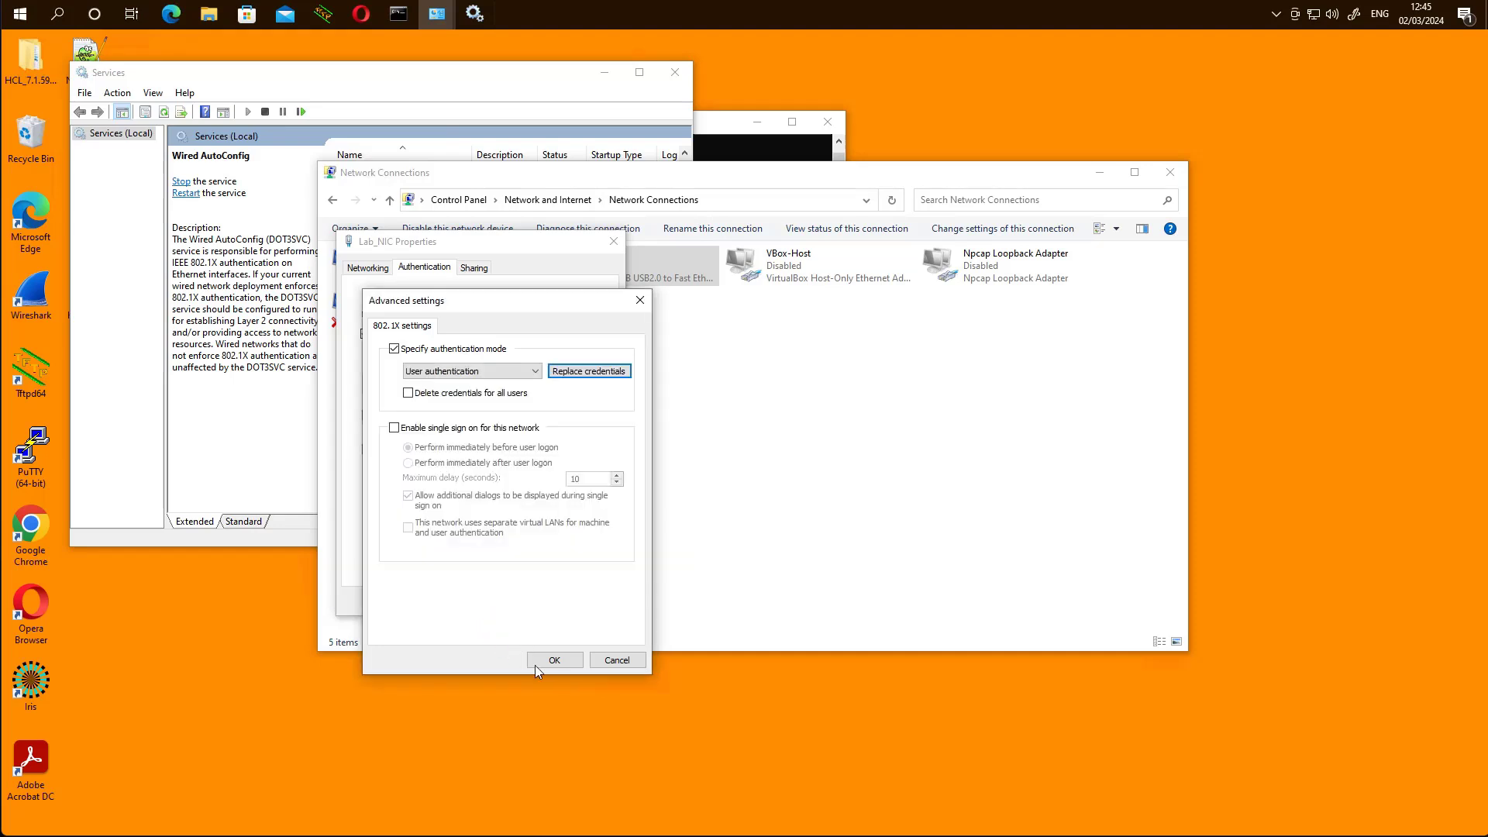
click(551, 662)
click(526, 601)
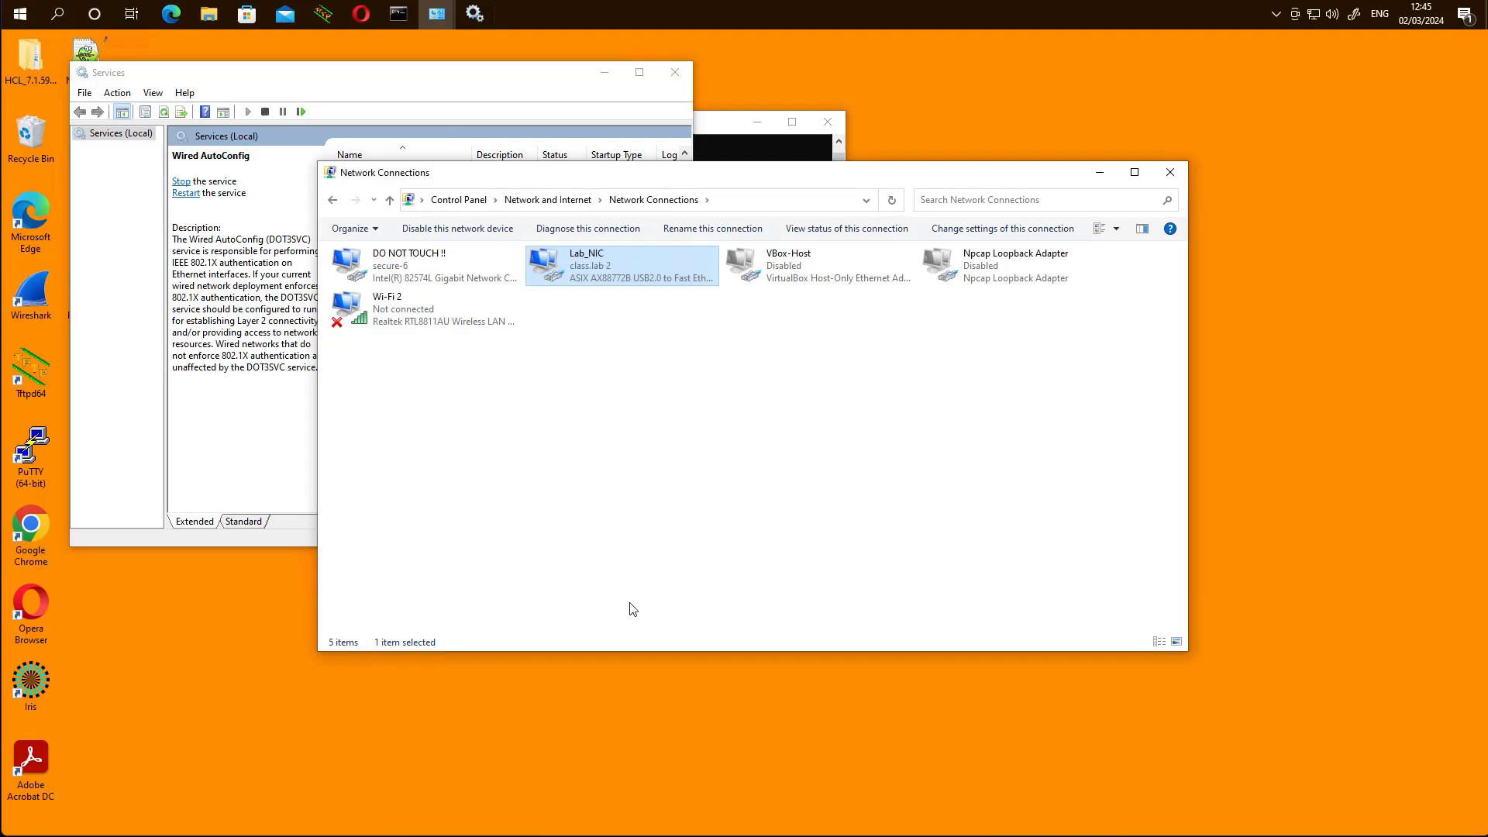
- Rerun ipconfig and confirm Lab_NIC's new IPv4 address is 10.1.60.50
click(748, 153)
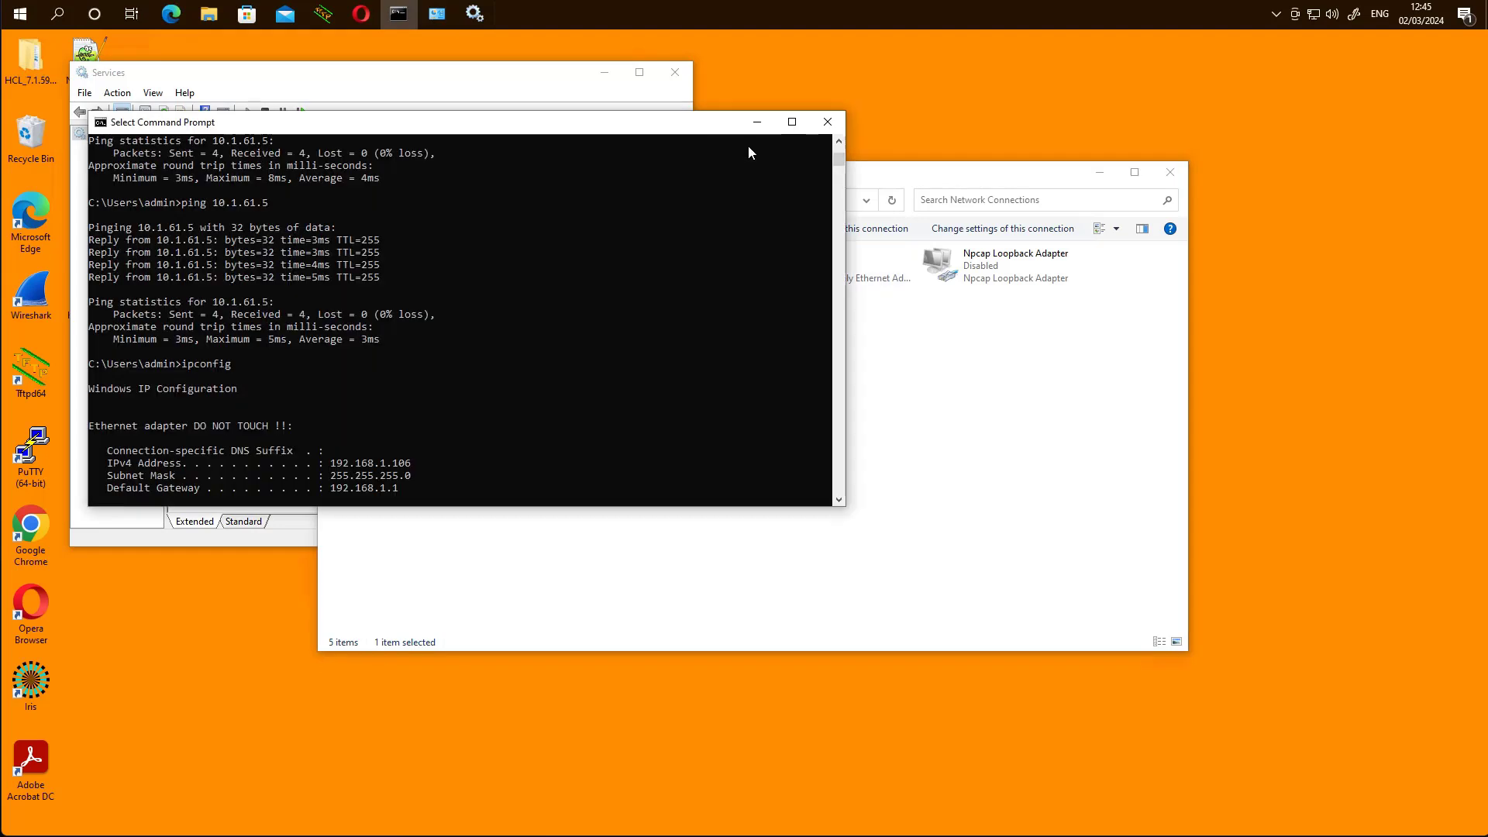
key(Return)
key(Return)
key(Return)
key(Up)
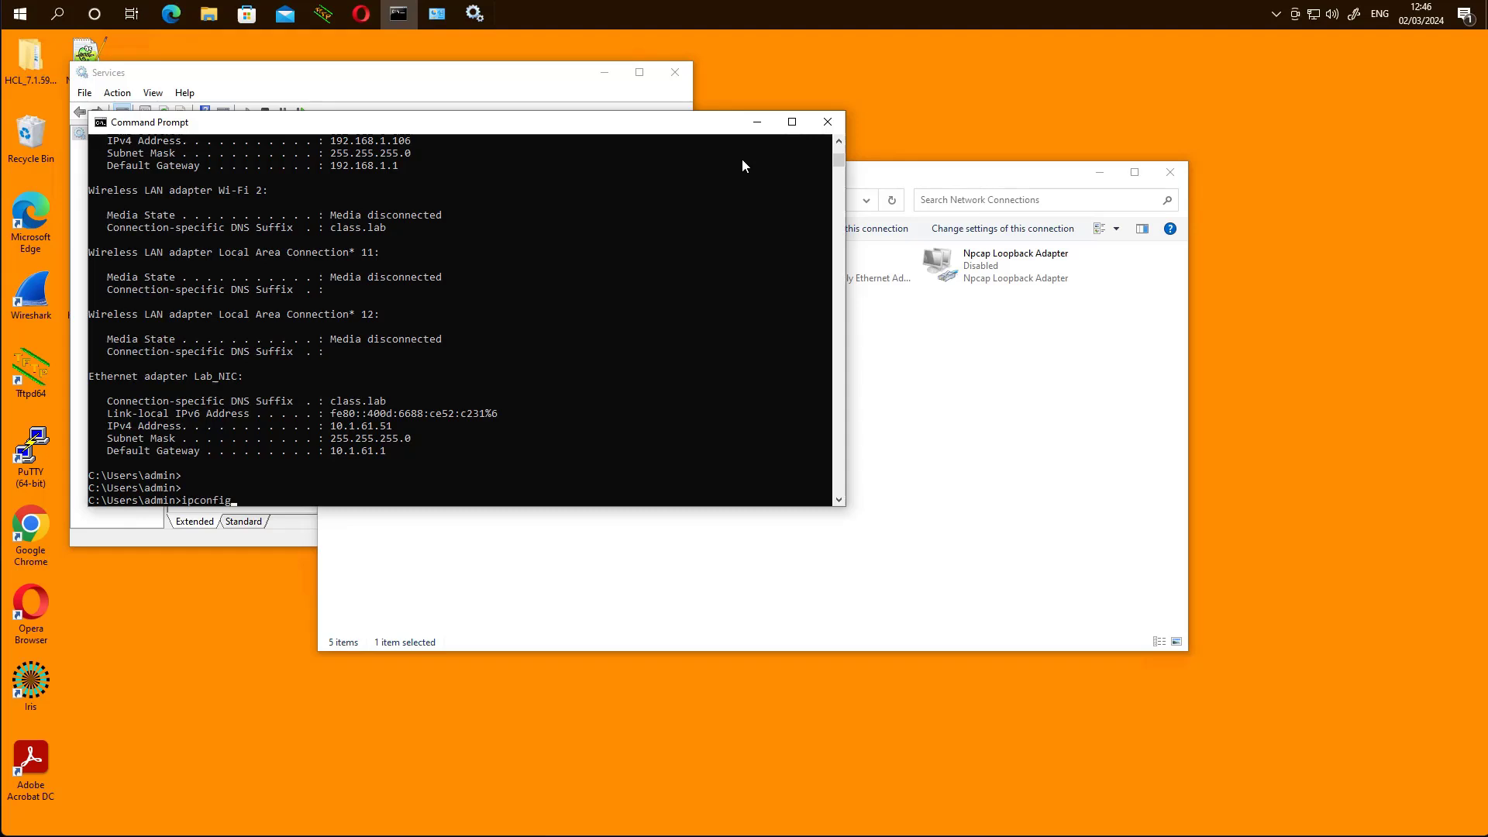
key(Return)
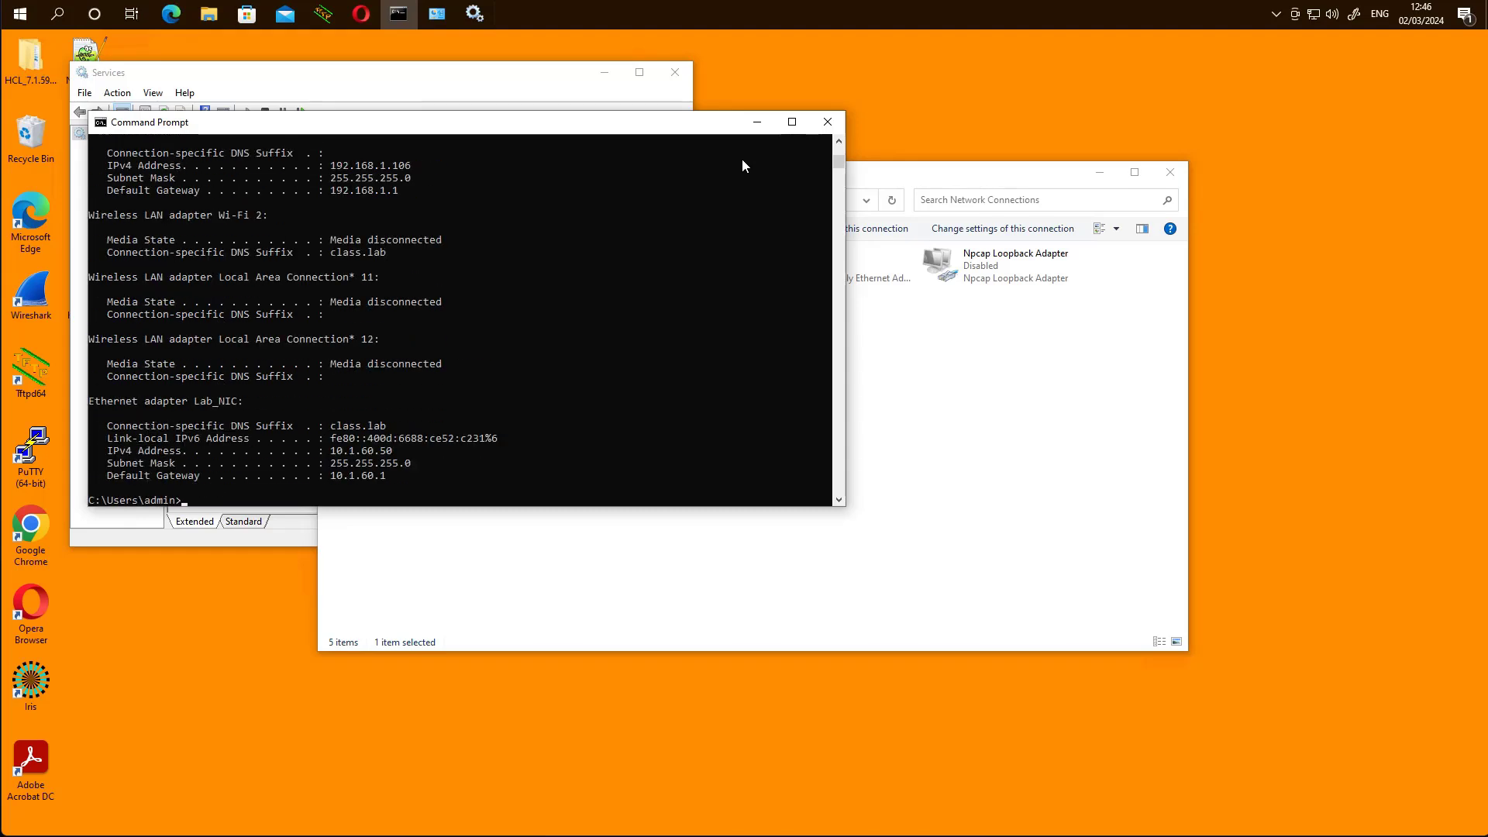
drag(399, 451, 333, 452)
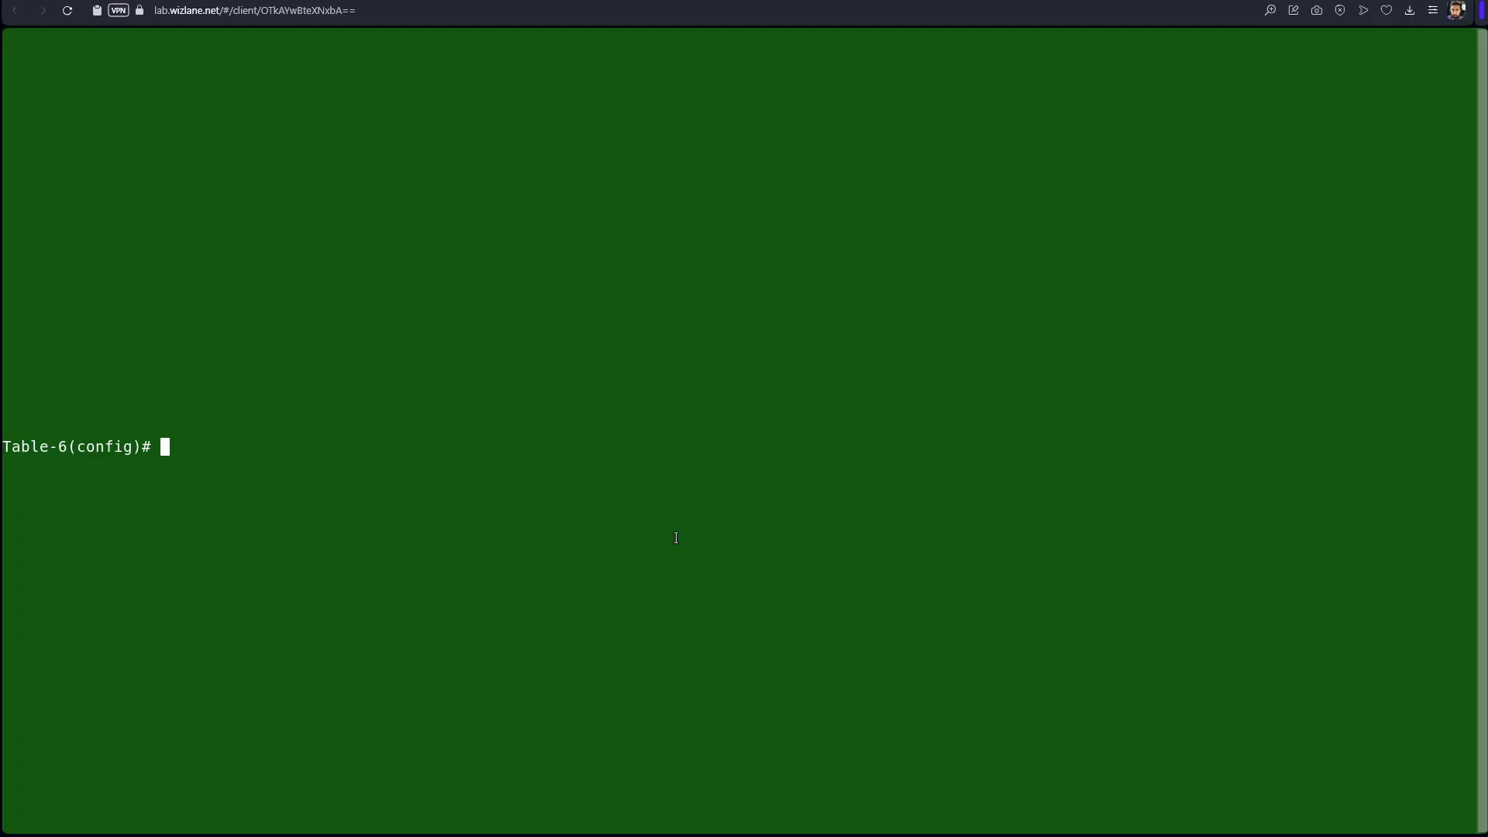
- Run 'show port-access authenticator' and confirm port 5 is on untagged VLAN 60
text(show port-acce)
key(Tab)
text(aut)
key(Tab)
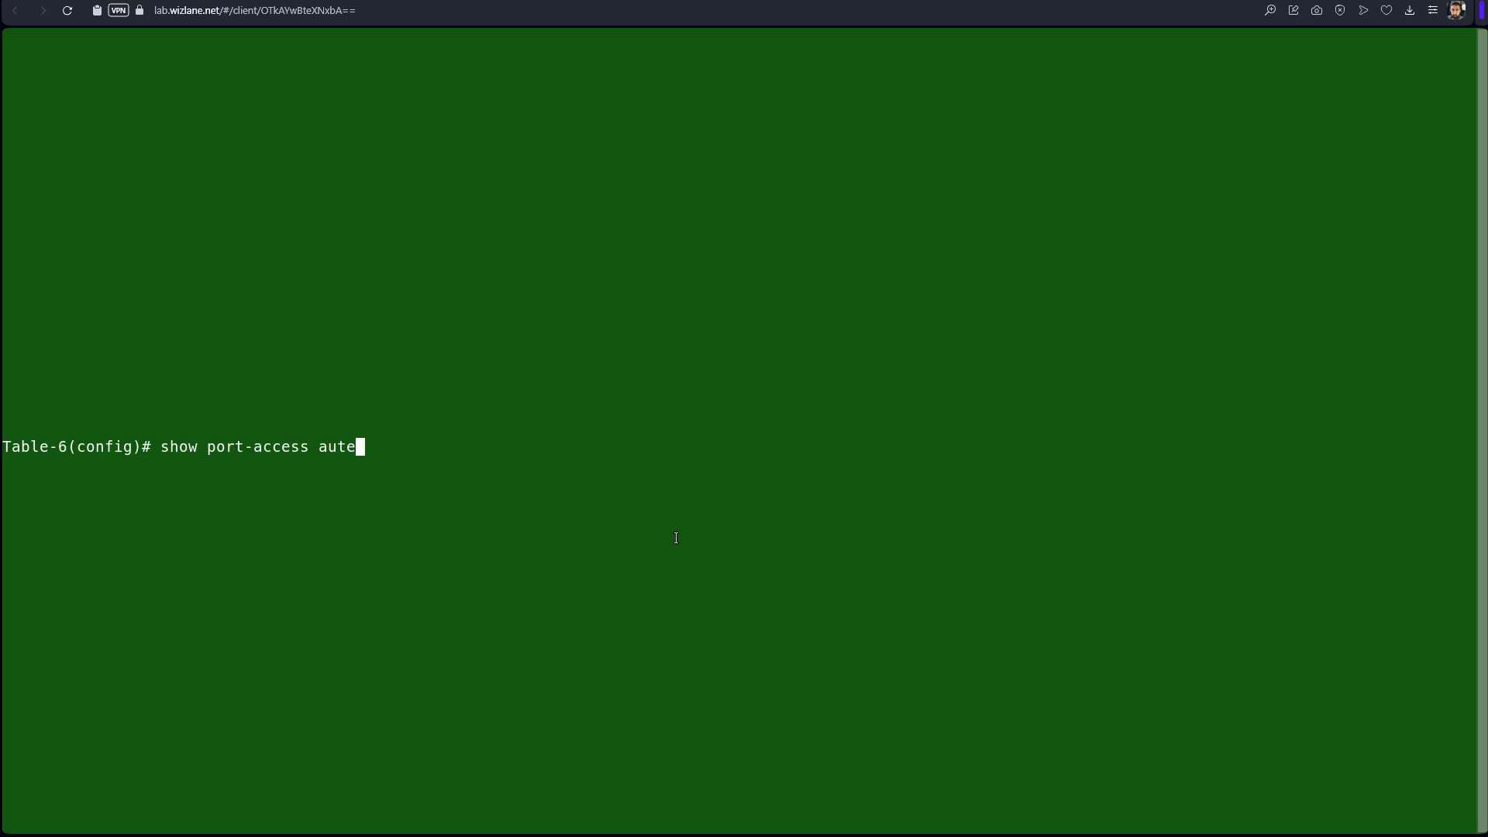
text(e)
key(Tab)
key(Return)
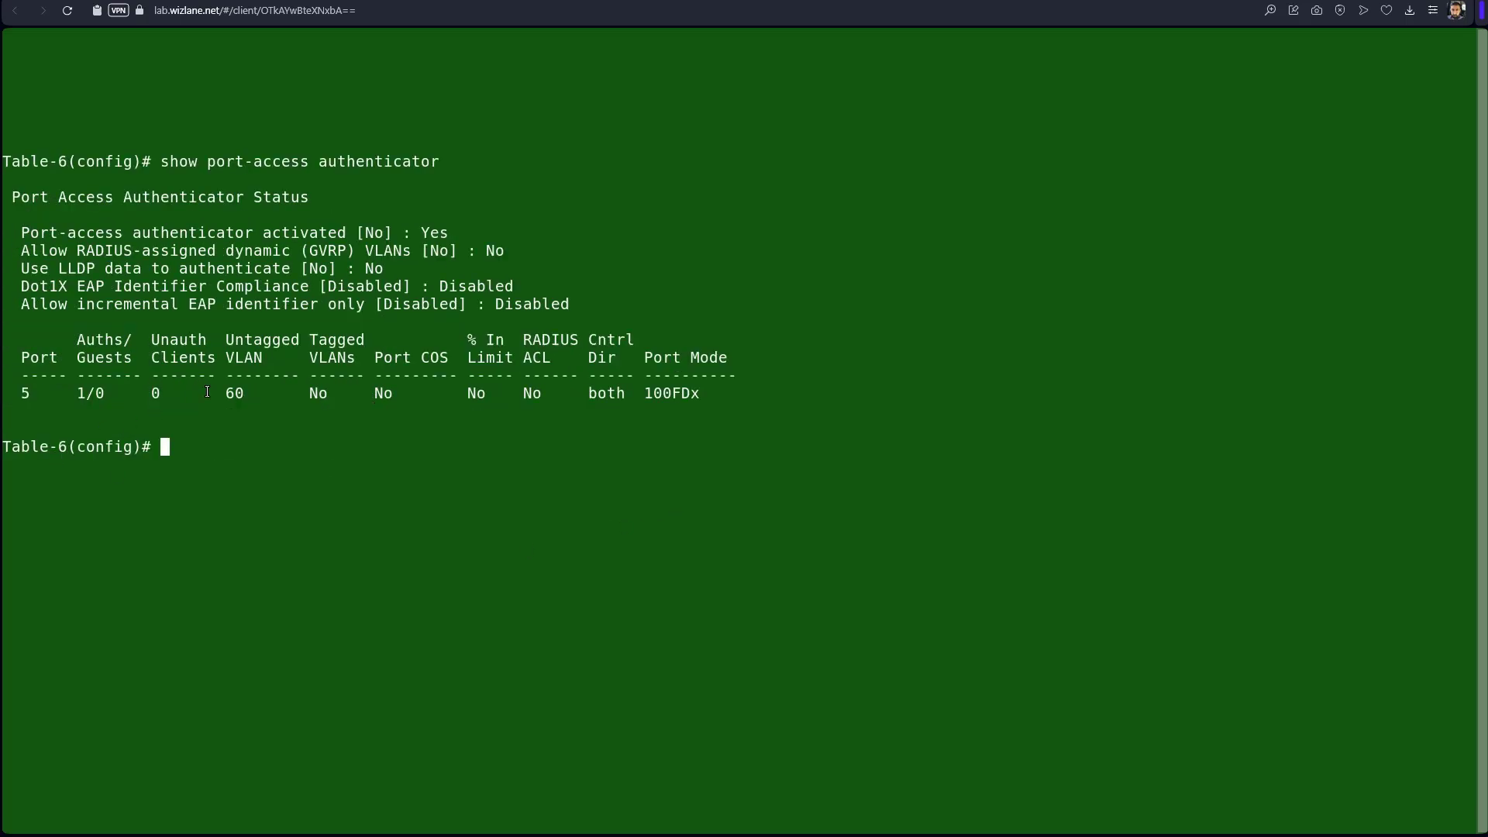
drag(253, 394, 228, 395)
- In Access Tracker, verify the testuser session's RADIUS response returned Tunnel-Private-Group-Id 60, then close it
key(ctrl+Tab)
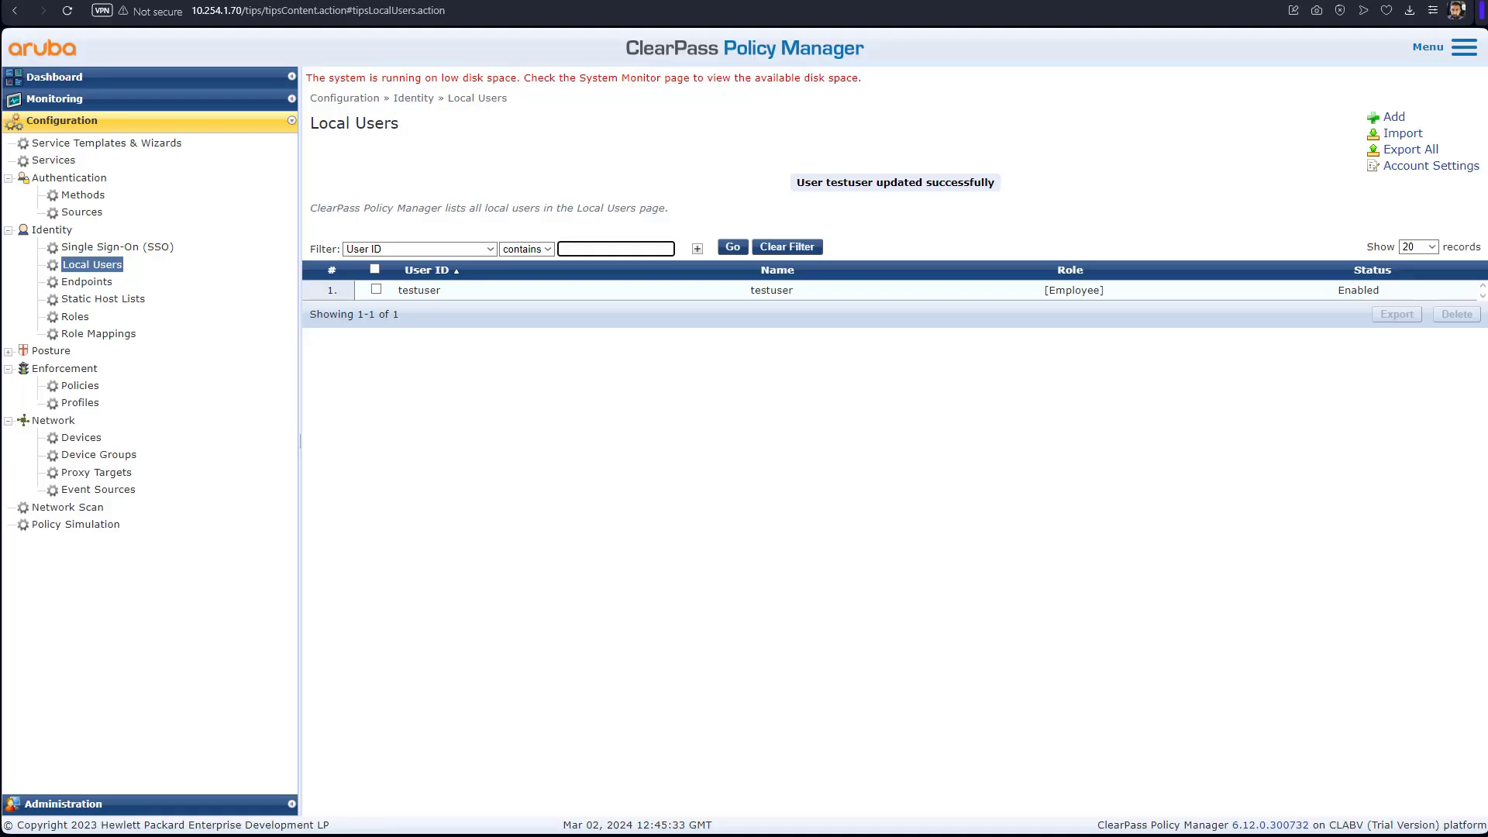
click(62, 98)
click(87, 139)
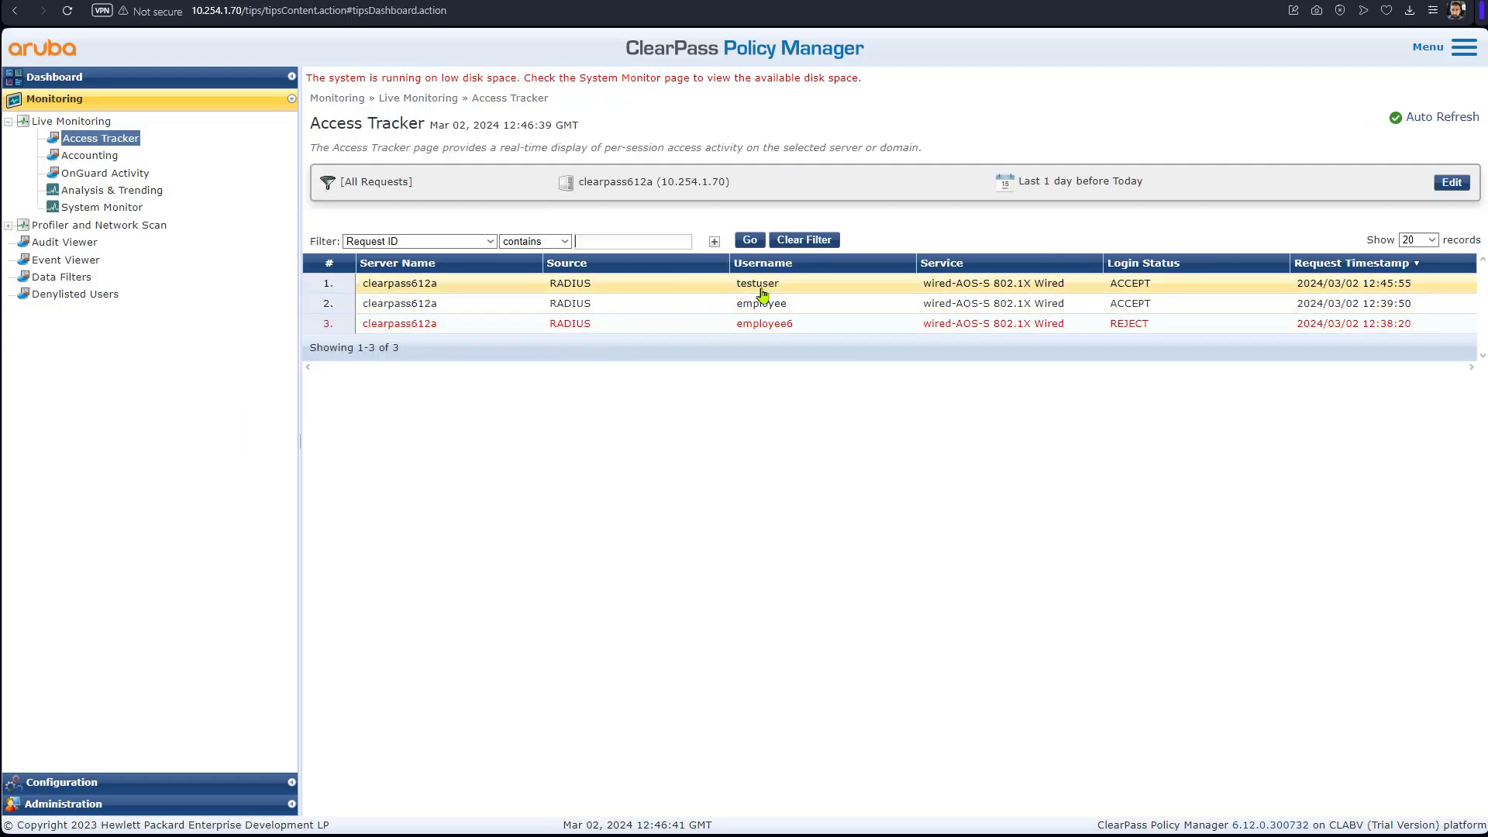
click(768, 288)
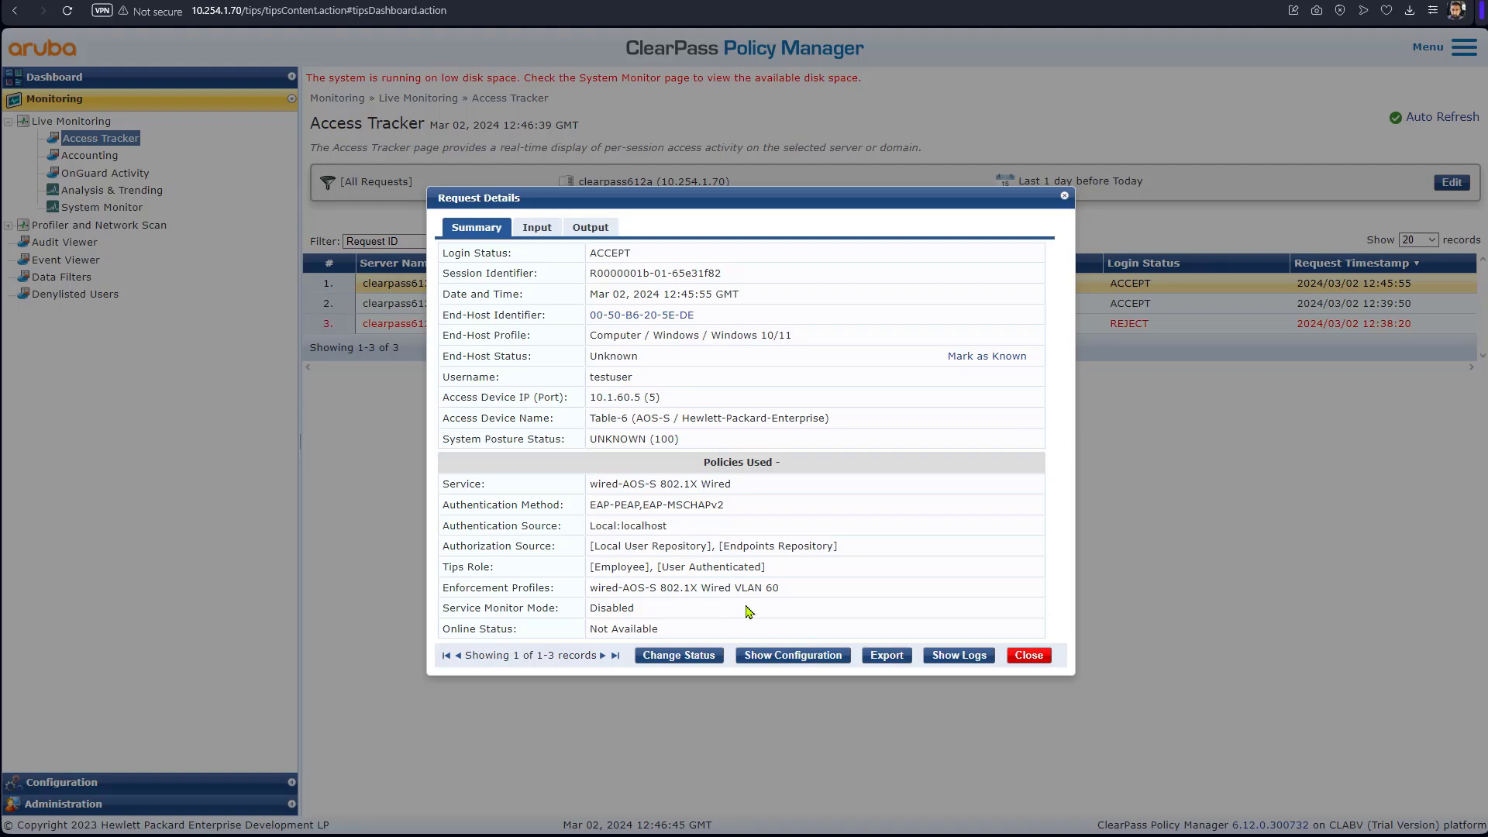
click(591, 233)
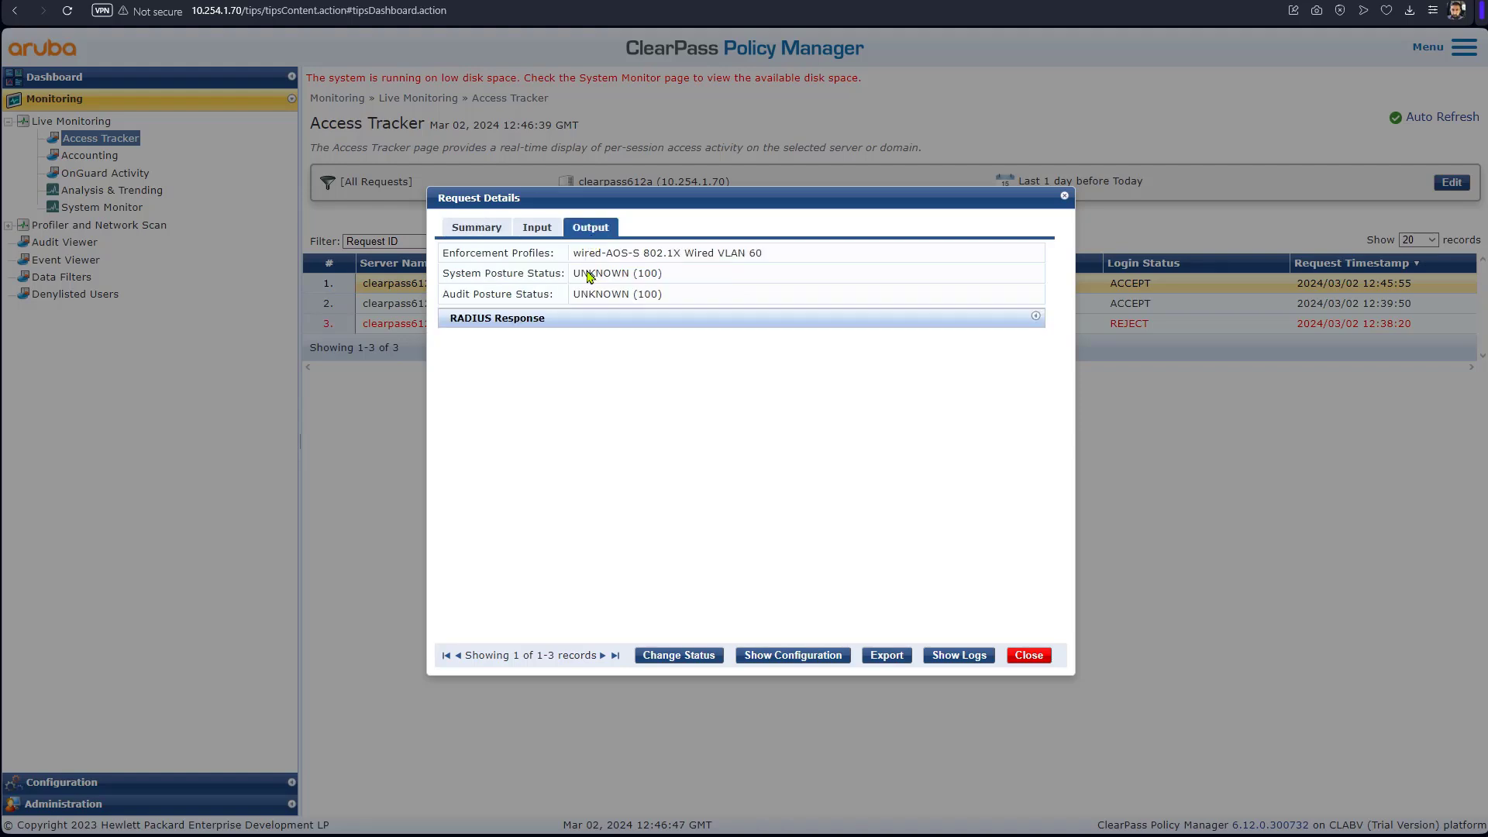
click(595, 319)
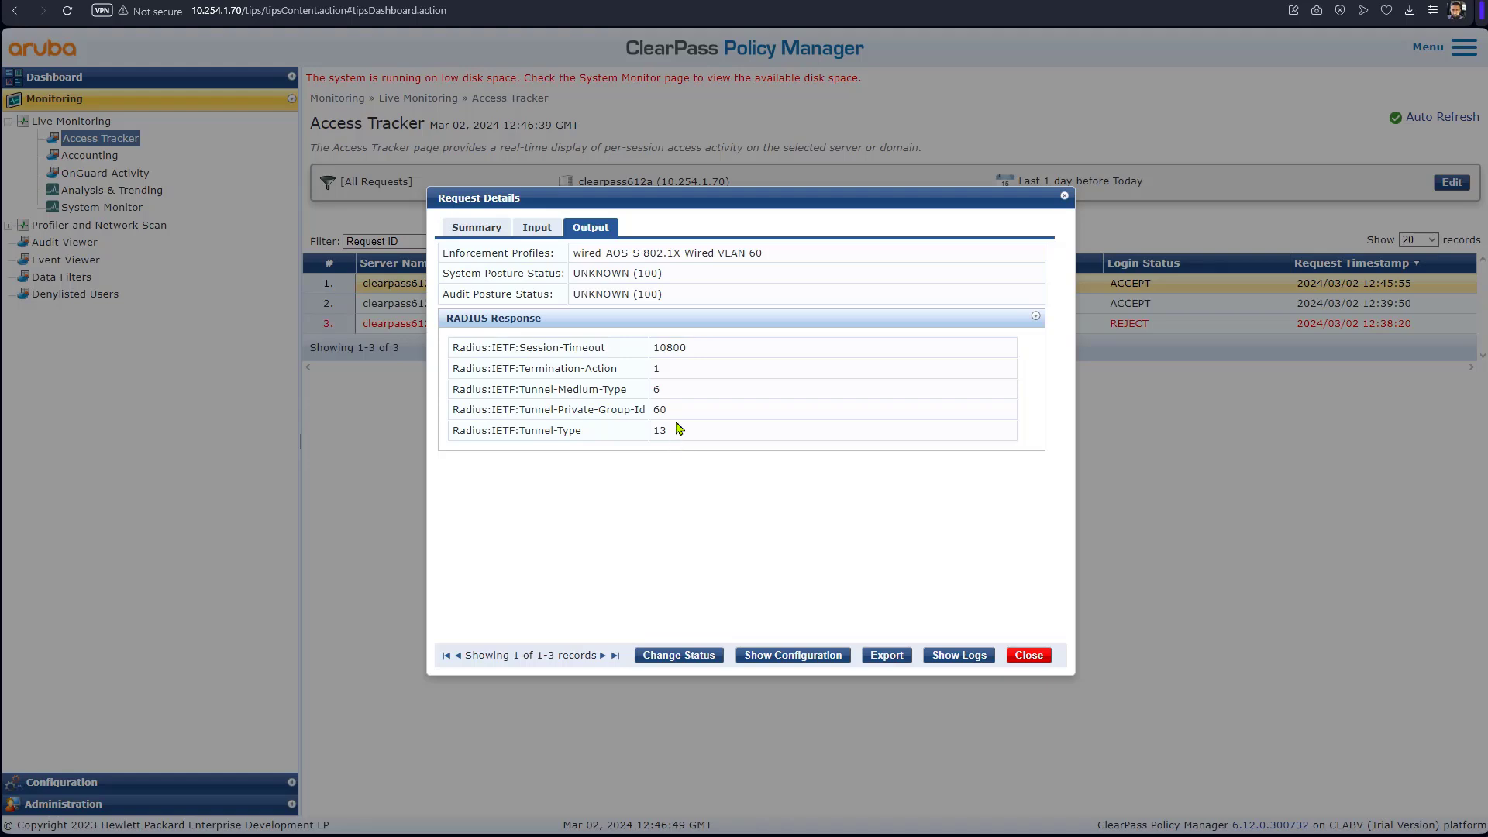
drag(666, 411, 655, 409)
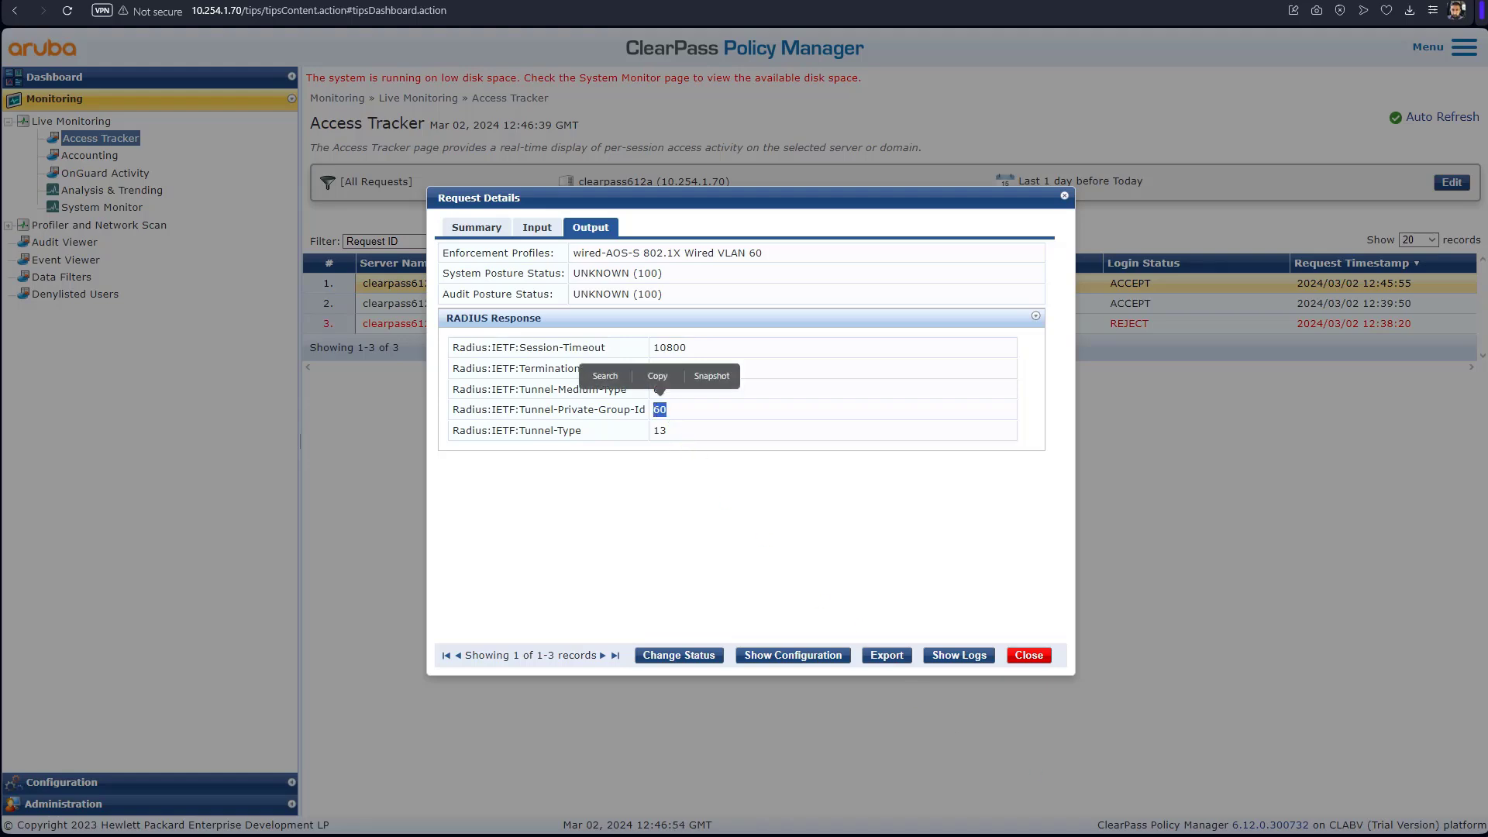
click(1023, 656)
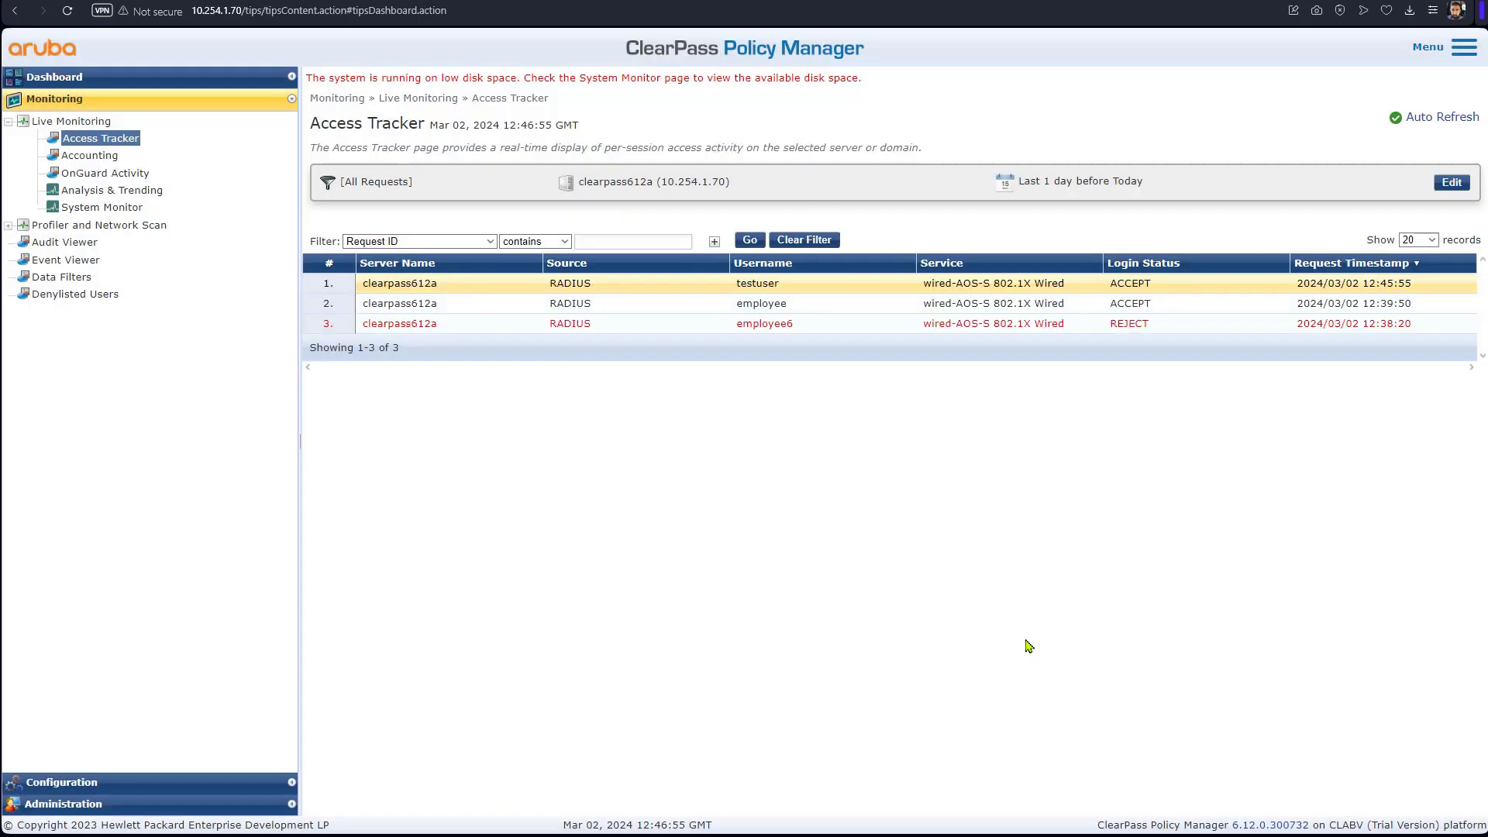